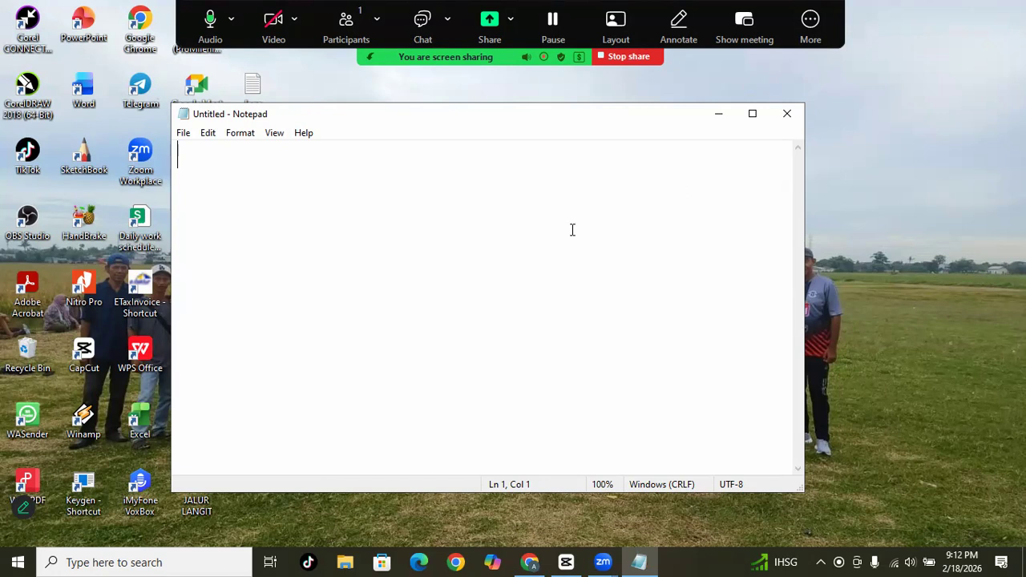
# Write the heading "Cara Membuat Konten Youtube Menggunakan AI" in the empty note
pyautogui.write('Cara Mem')
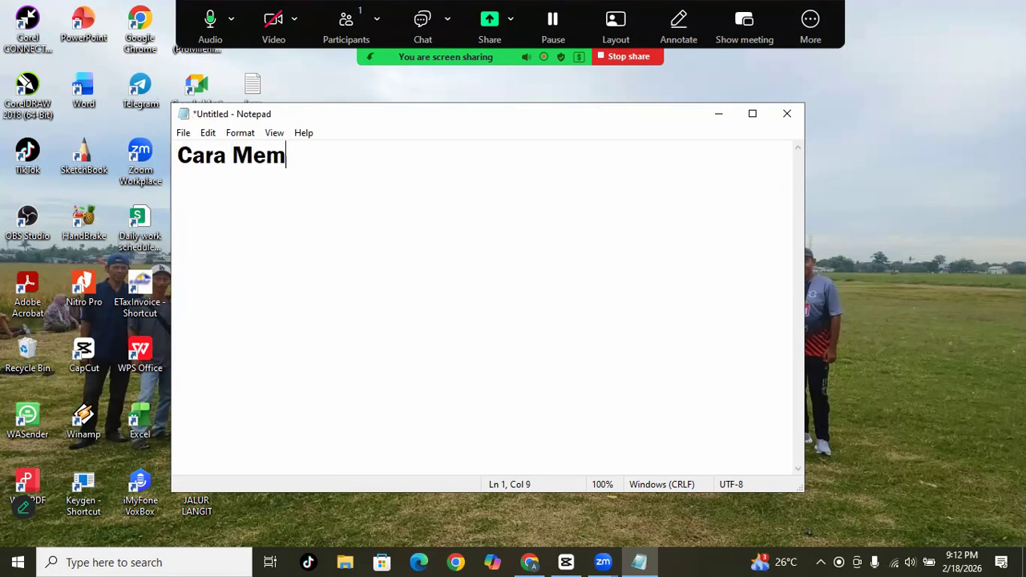
pyautogui.write('buat Video')
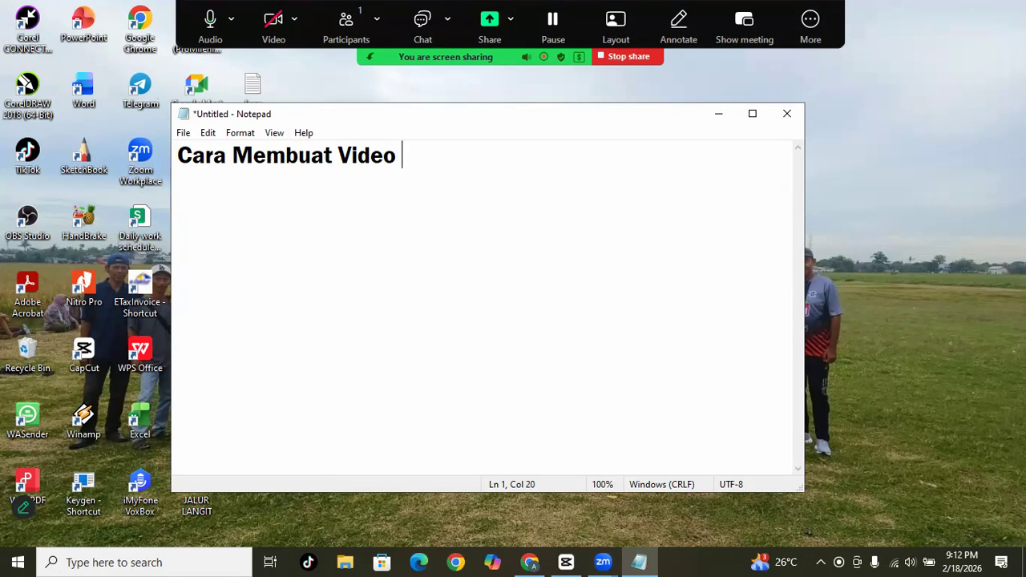
pyautogui.press('BackSpace')
pyautogui.press('BackSpace')
pyautogui.press('BackSpace')
pyautogui.press('BackSpace')
pyautogui.press('BackSpace')
pyautogui.press('BackSpace')
pyautogui.write('Konten Yo')
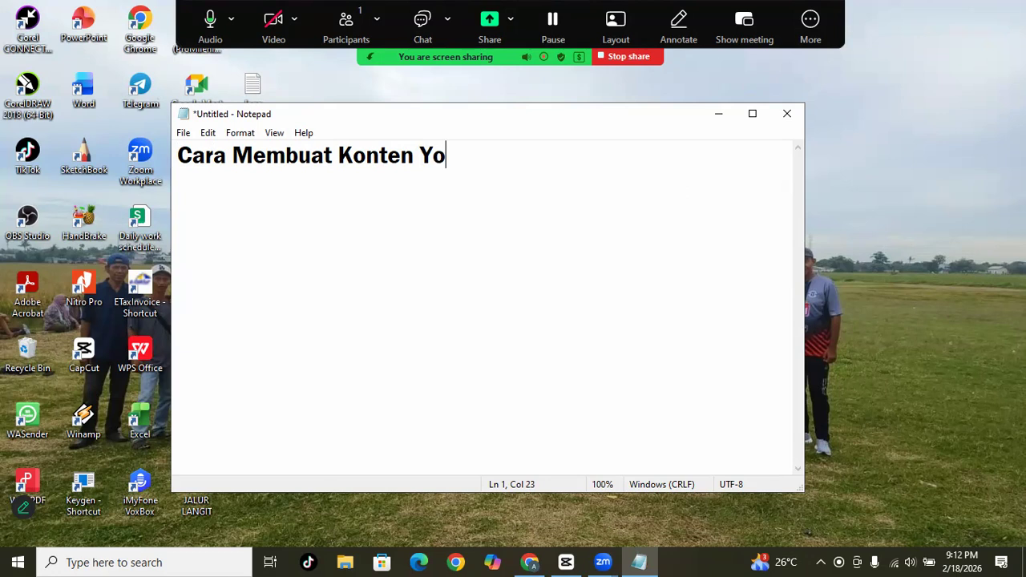
pyautogui.write('utube Meng')
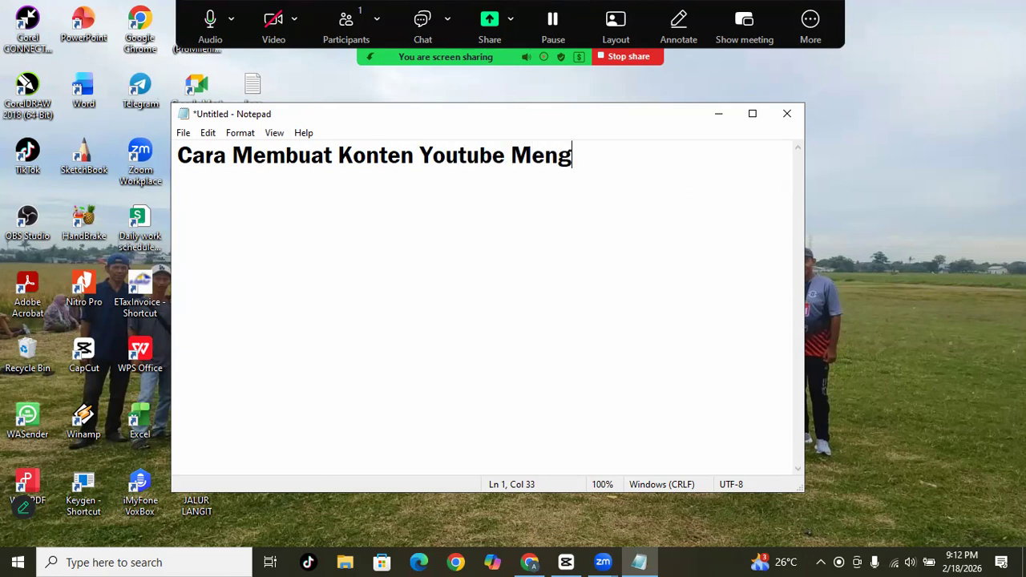
pyautogui.write('gunakan AI')
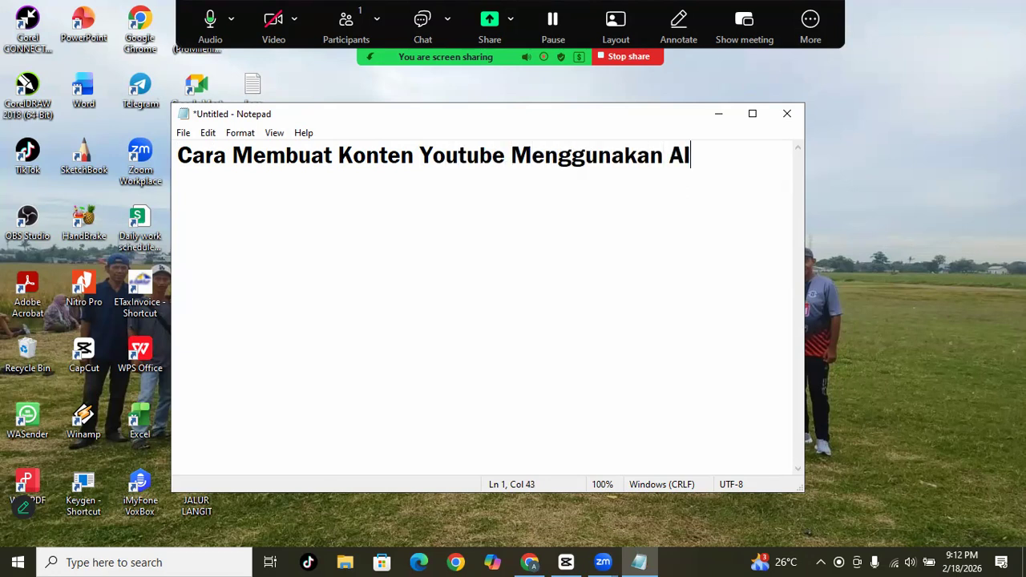
# Add a dashed list below the heading with the items "Cinemind AI" and "Capcut", leaving one blank line above it
pyautogui.press('Return')
pyautogui.press('Return')
pyautogui.write('- Cinemind')
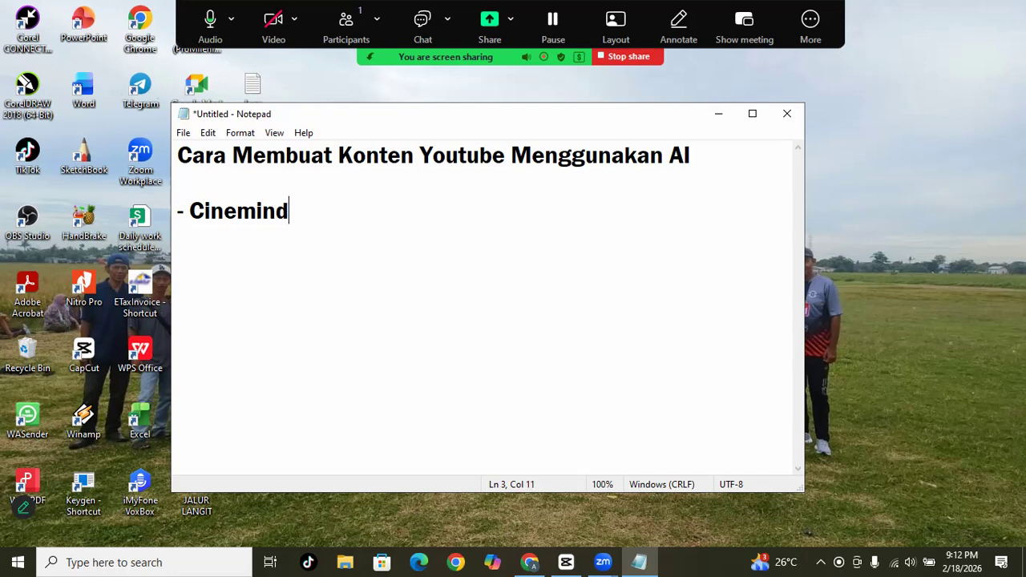
pyautogui.write(' AI')
pyautogui.press('Return')
pyautogui.write('- Capcut')
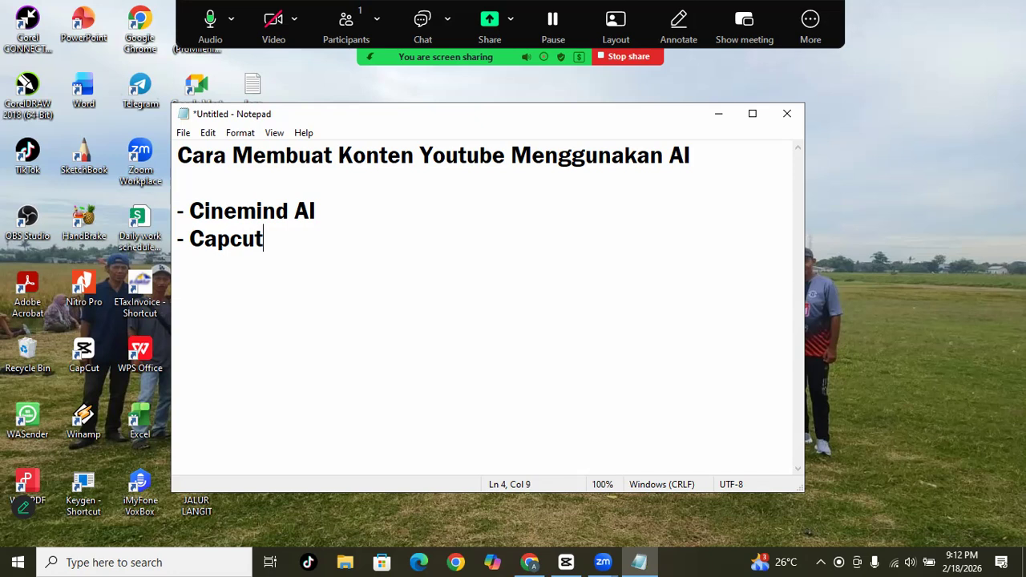
# Start a new paragraph below the "Capcut" item, separated by one blank line
pyautogui.click(366, 213)
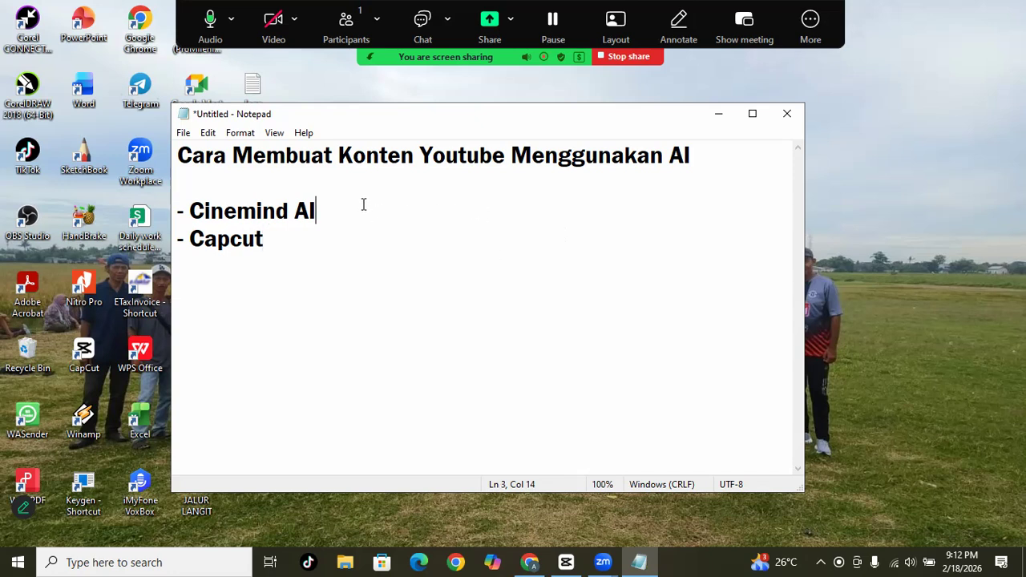
pyautogui.click(326, 238)
pyautogui.press('Return')
pyautogui.press('Return')
pyautogui.write('Sejarah')
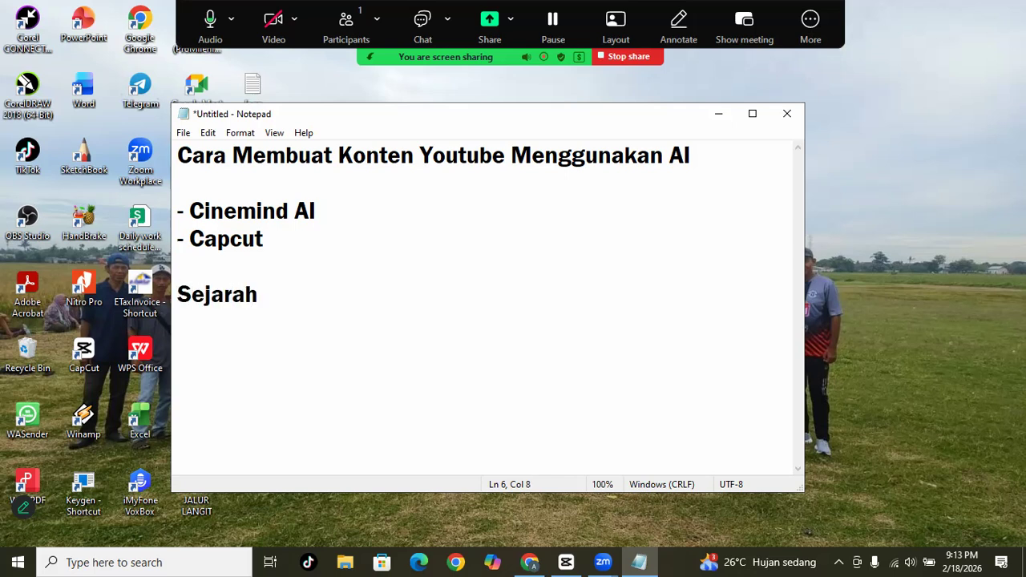
pyautogui.press('BackSpace')
pyautogui.press('BackSpace')
pyautogui.press('BackSpace')
pyautogui.press('BackSpace')
pyautogui.press('BackSpace')
pyautogui.press('BackSpace')
pyautogui.press('BackSpace')
# Write the topic line "Kisah Nabi Adam AS" below the list and copy it
pyautogui.write('Kisah Nabi Adam A')
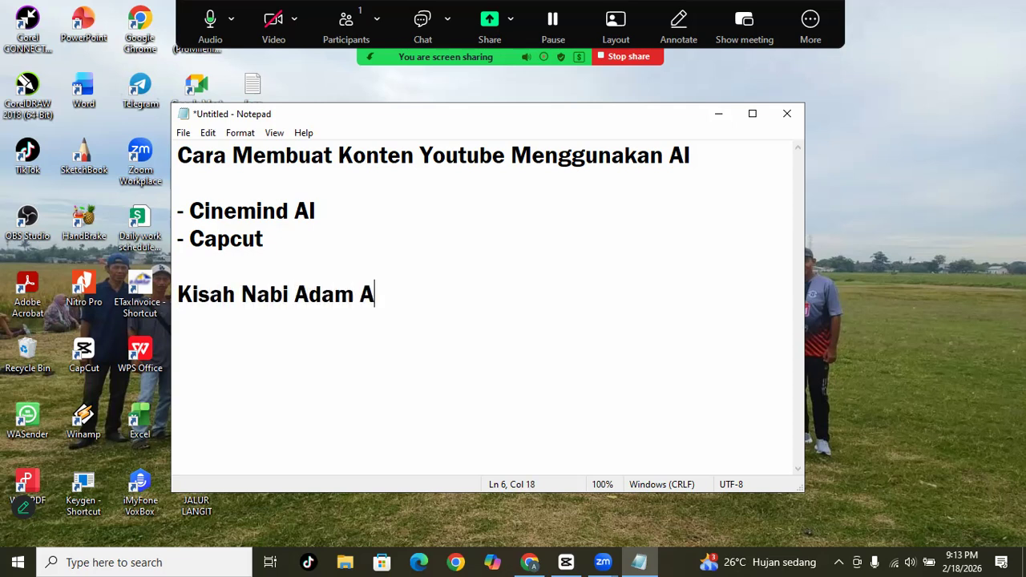
pyautogui.write('S')
pyautogui.moveTo(180, 294); pyautogui.dragTo(418, 323)
pyautogui.hotkey('ctrl', 'c')
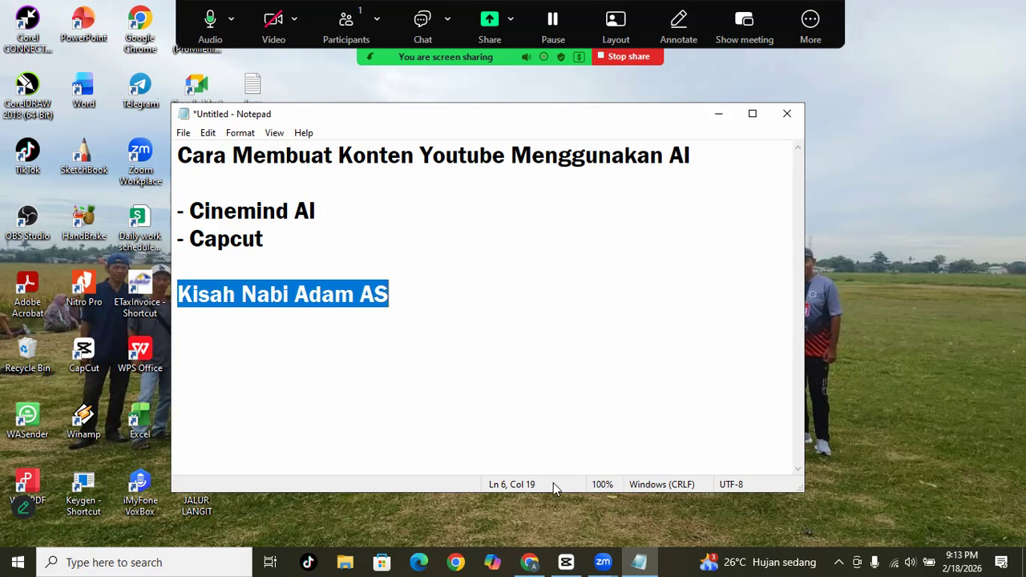
# Switch to CineMind AI in Chrome and choose the "Kisah Islami (Sejarah)" niche
pyautogui.click(529, 562)
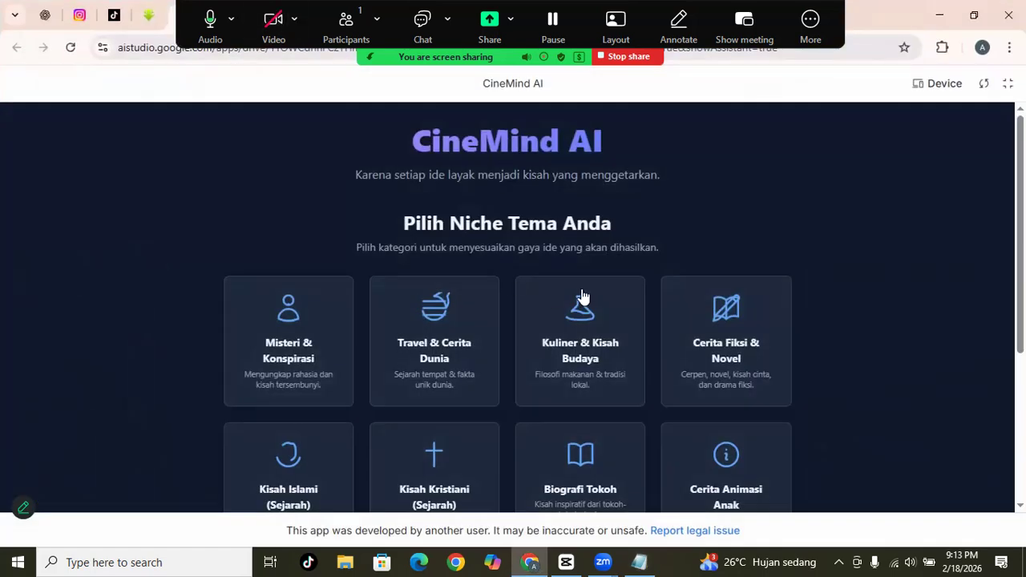
pyautogui.scroll(-1, 344, 360)
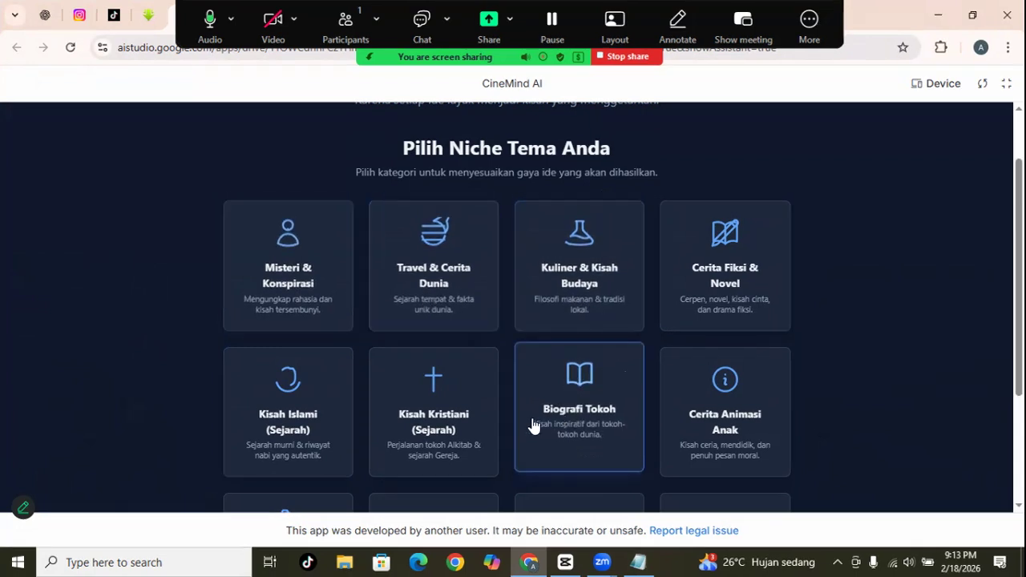
pyautogui.scroll(-1, 297, 363)
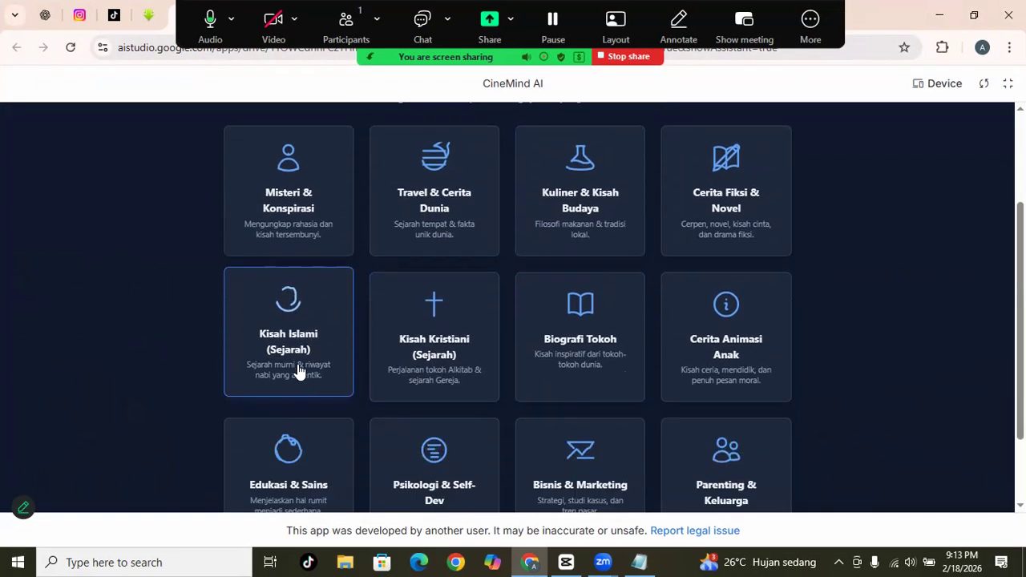
pyautogui.click(288, 358)
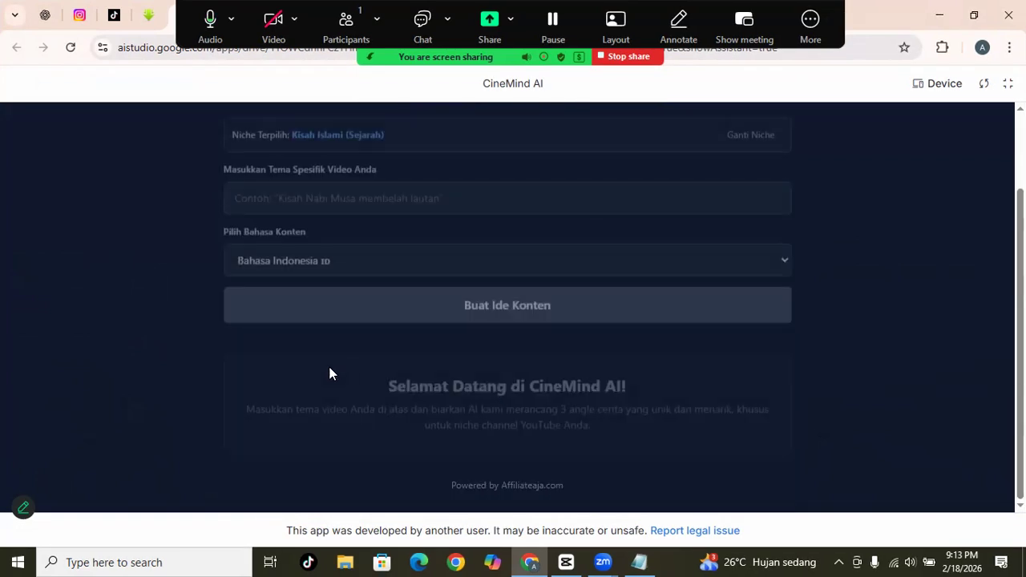
# Generate content ideas for the specific video theme "Kisah Nabi Adam AS" with Bahasa Indonesia as the content language
pyautogui.scroll(1, 464, 344)
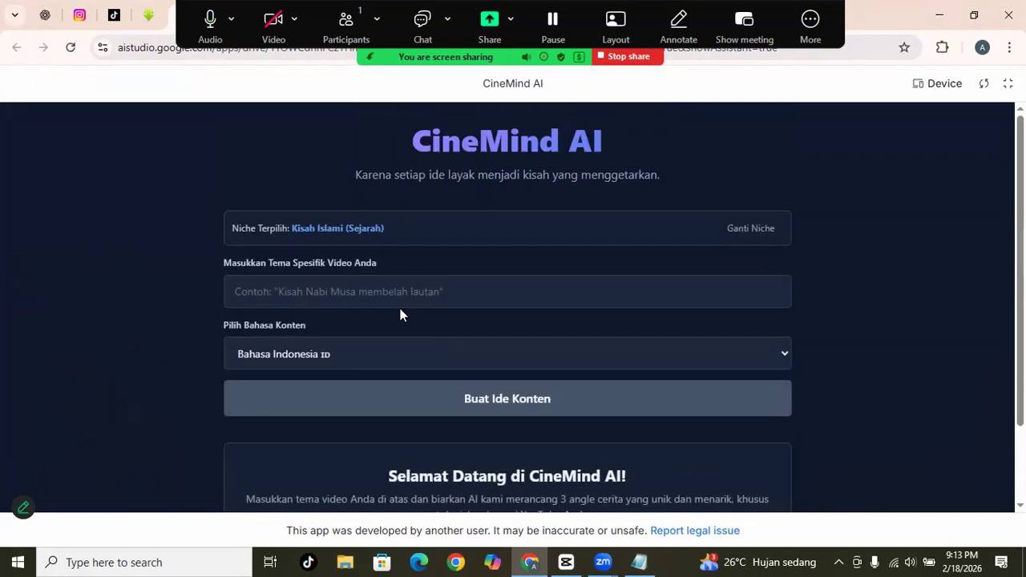
pyautogui.click(398, 294)
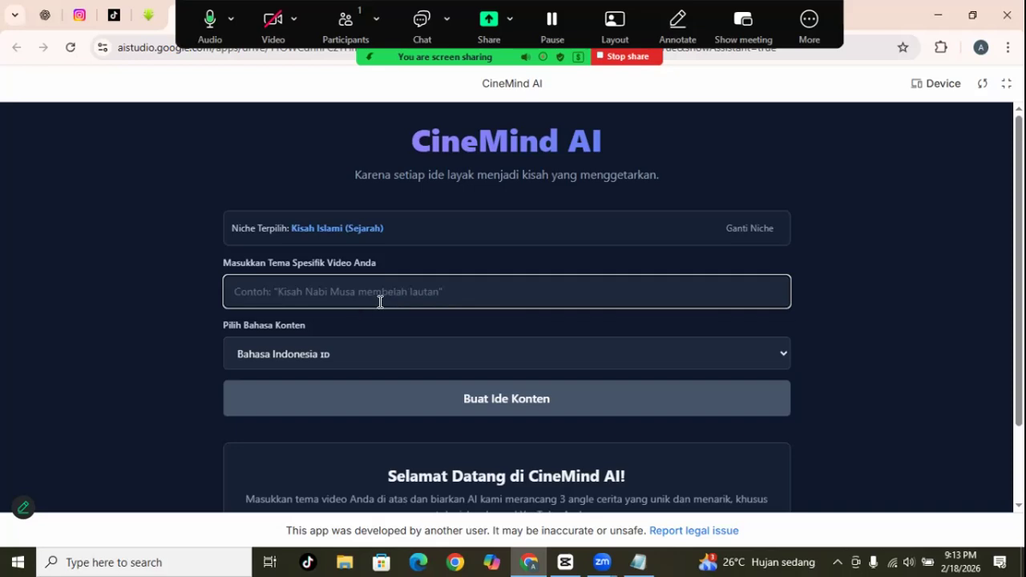
pyautogui.hotkey('ctrl', 'v')
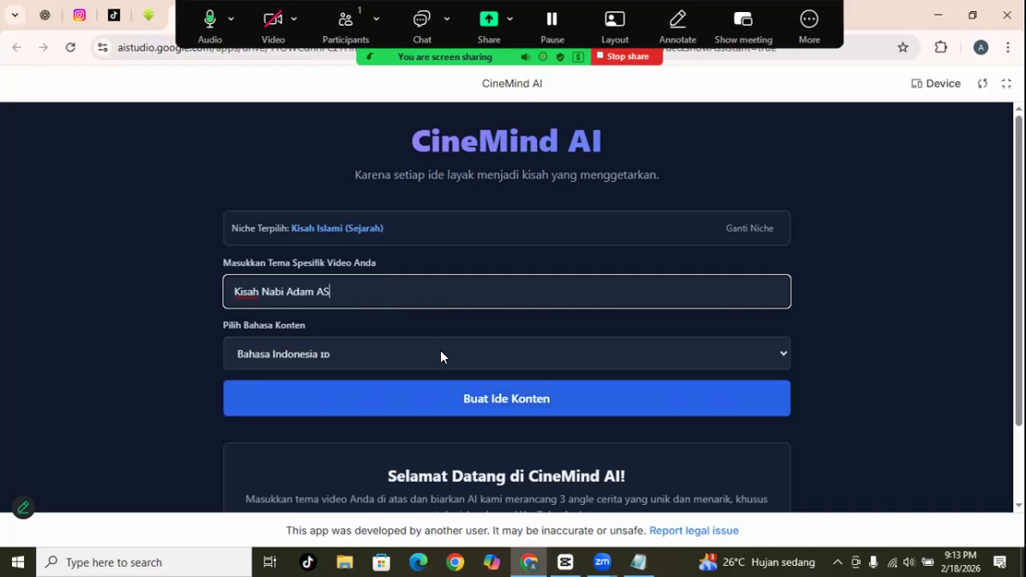
pyautogui.click(376, 356)
pyautogui.click(362, 383)
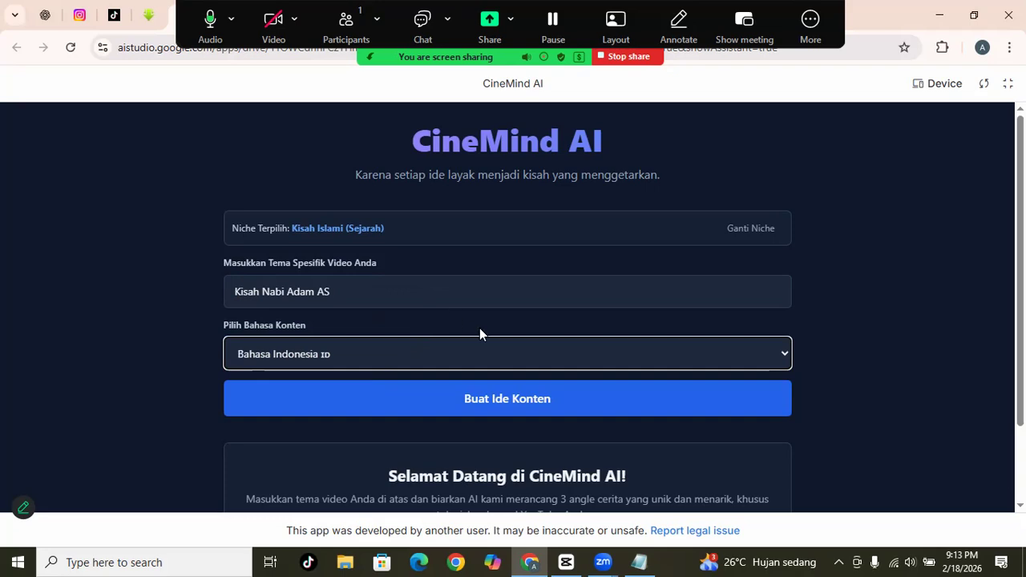
pyautogui.scroll(-1, 497, 331)
pyautogui.click(507, 333)
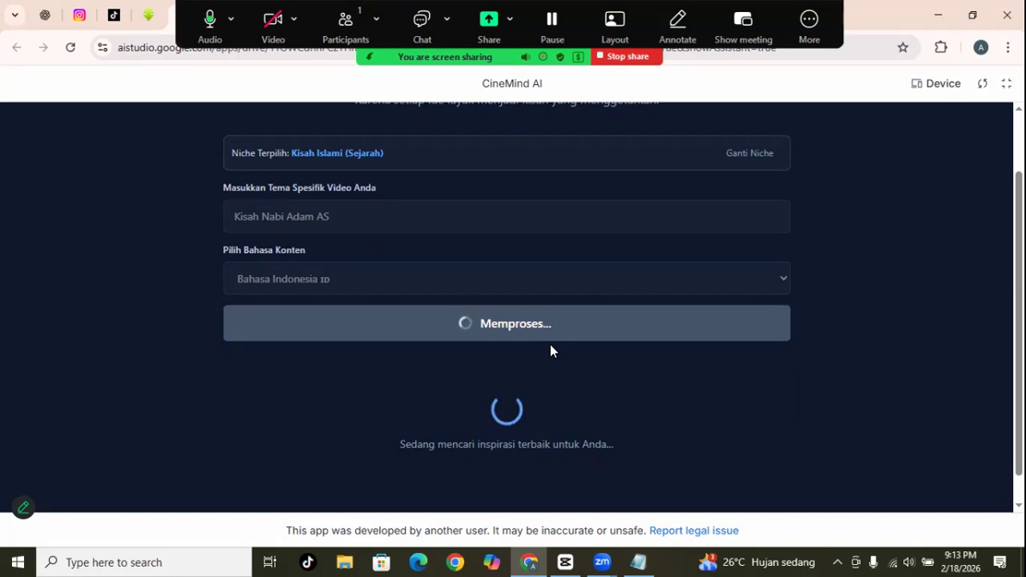
# Review the generated story ideas, comparing each title, storytelling angle and opening hook
pyautogui.scroll(-4, 551, 351)
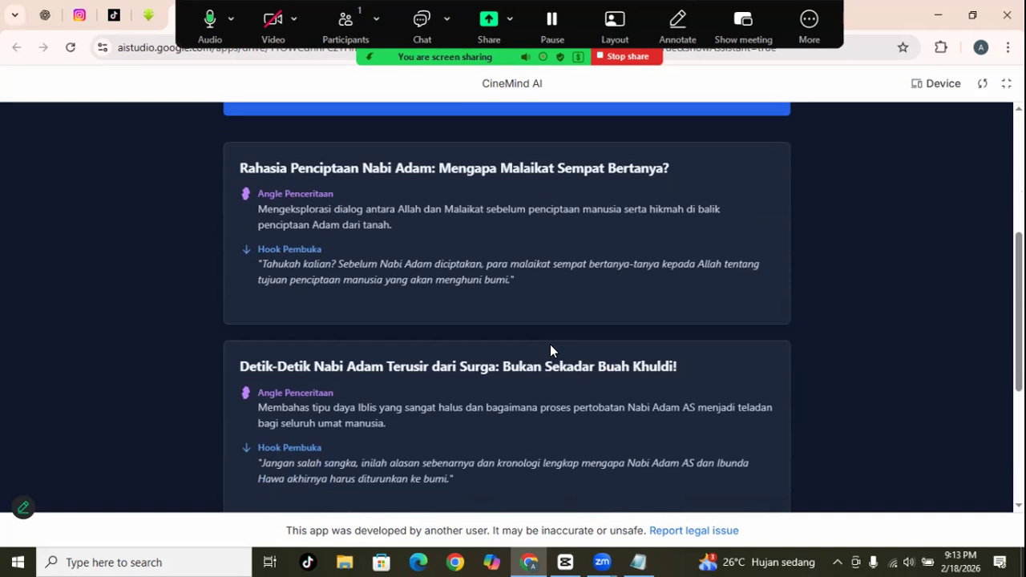
pyautogui.scroll(2, 547, 356)
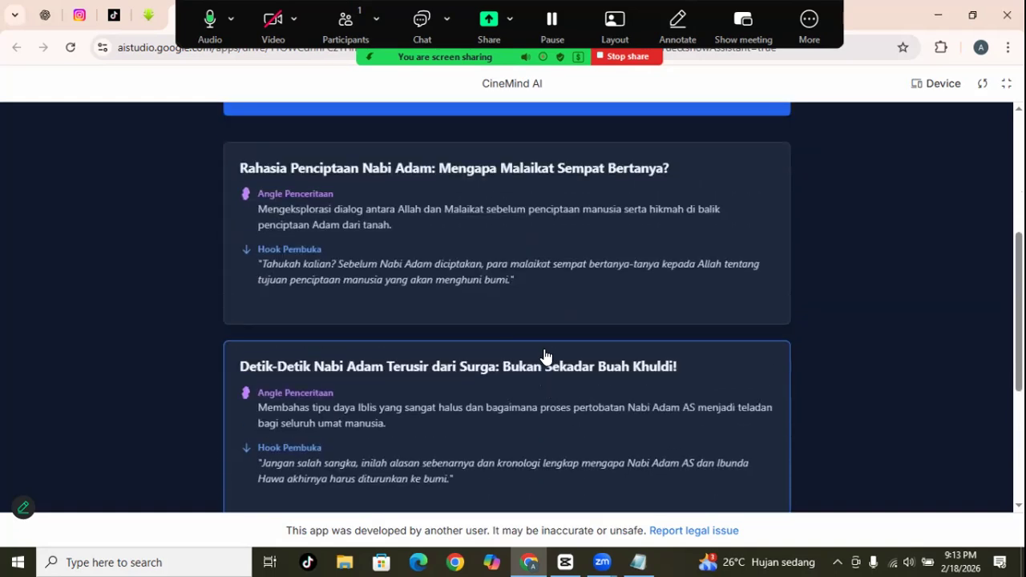
pyautogui.scroll(1, 544, 356)
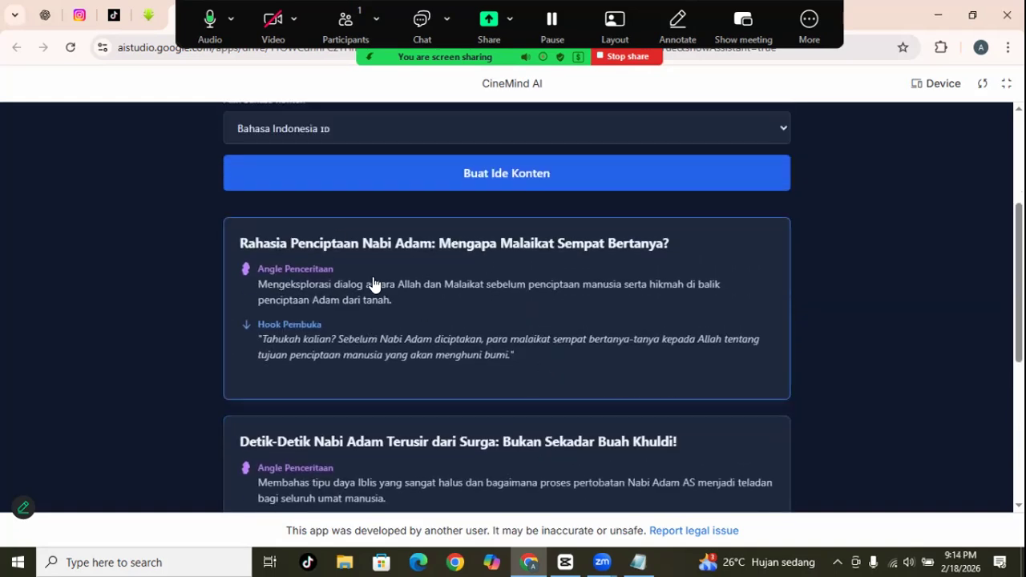
pyautogui.scroll(2, 407, 300)
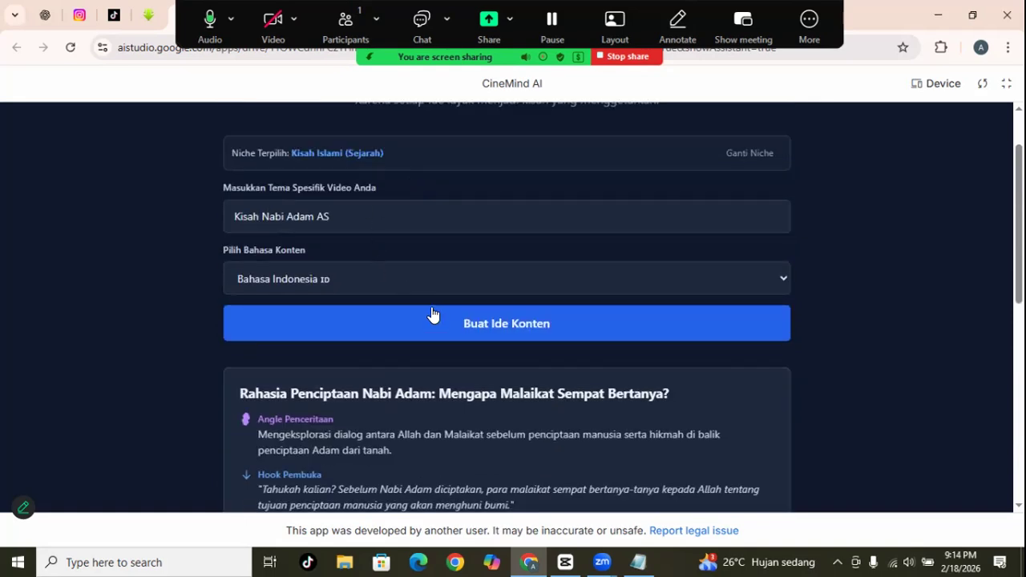
pyautogui.scroll(1, 435, 326)
pyautogui.scroll(-3, 436, 328)
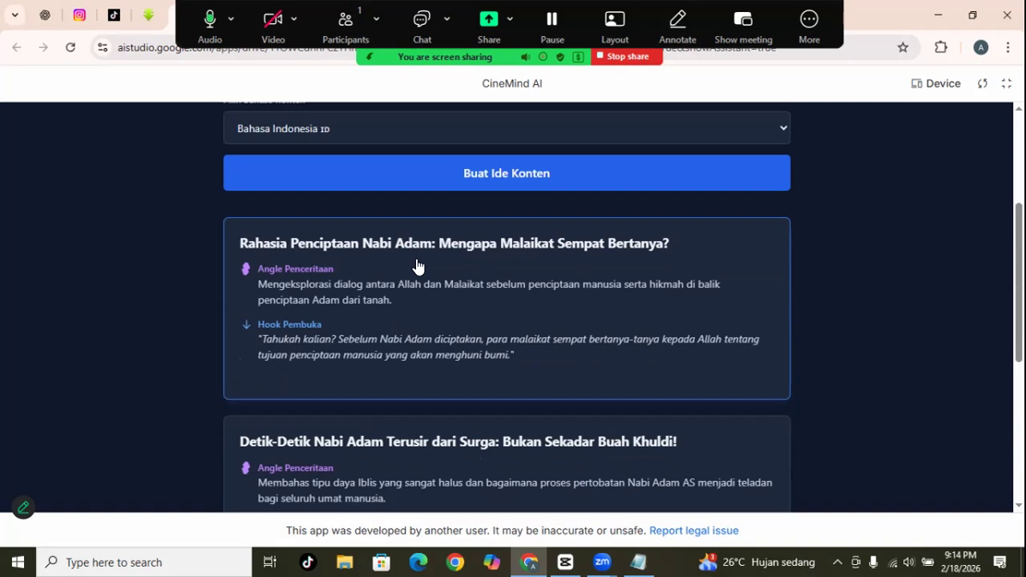
pyautogui.scroll(-2, 585, 285)
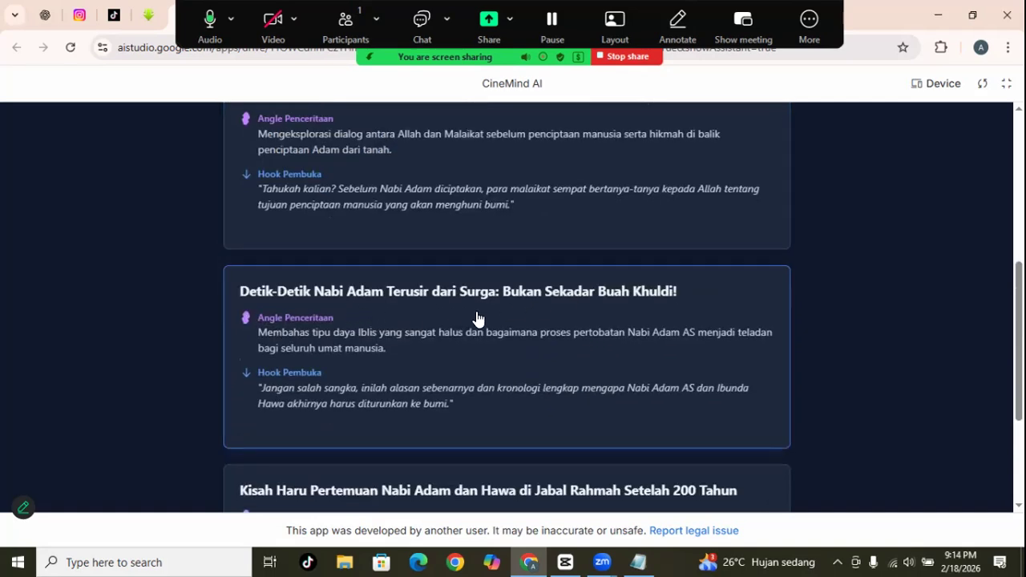
pyautogui.scroll(-1, 473, 329)
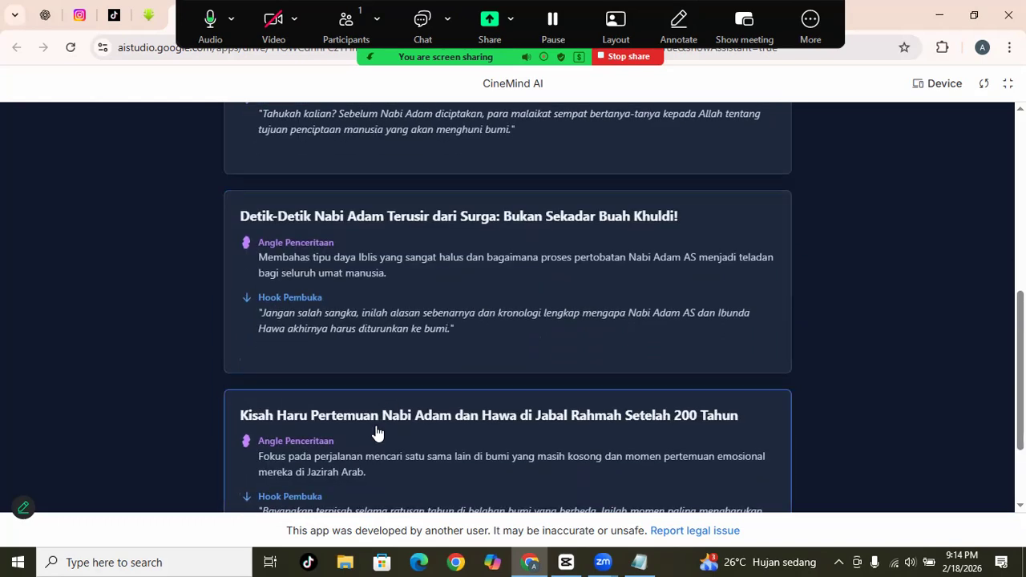
pyautogui.scroll(-1, 378, 433)
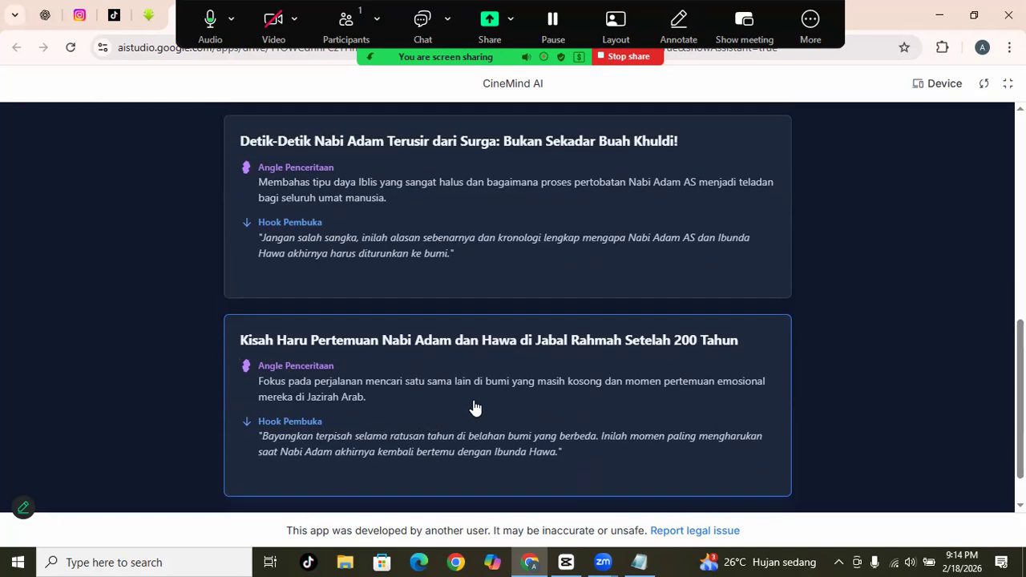
pyautogui.scroll(4, 521, 395)
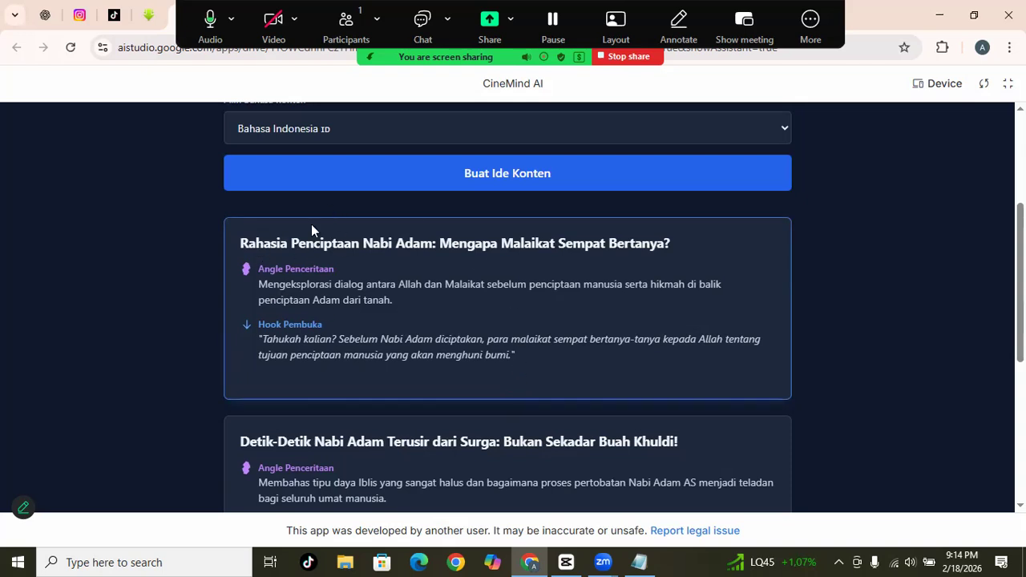
# Choose the idea "Rahasia Penciptaan Nabi Adam: Mengapa Malaikat Sempat Bertanya?" and look over its pre-production assets
pyautogui.click(470, 262)
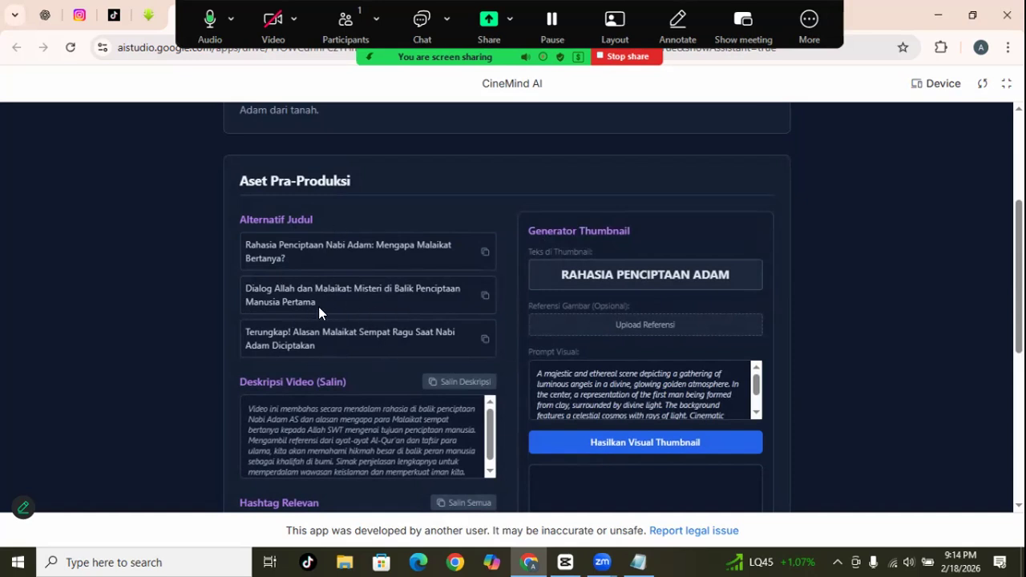
pyautogui.scroll(-1, 297, 362)
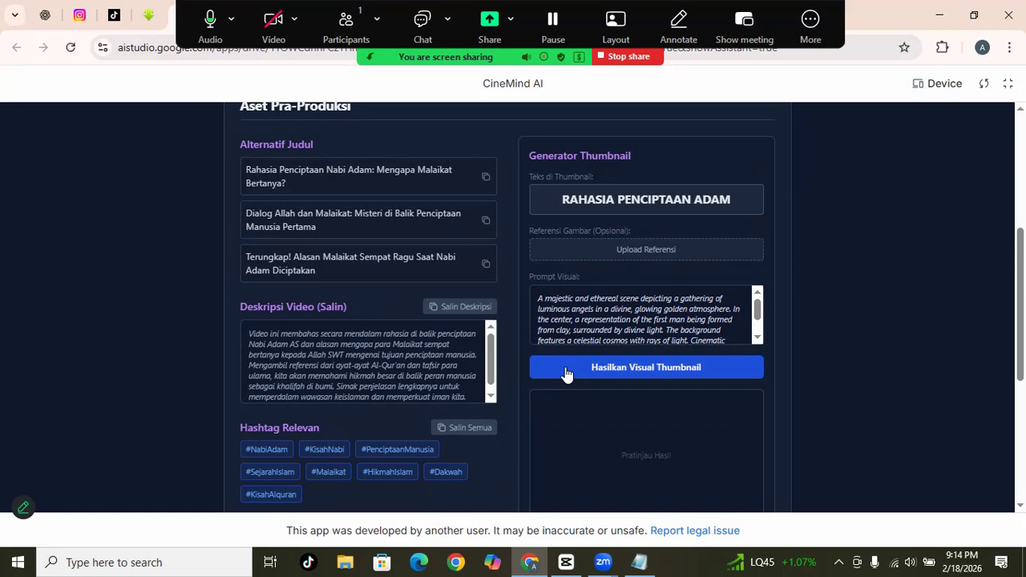
pyautogui.scroll(1, 550, 273)
pyautogui.scroll(-1, 601, 295)
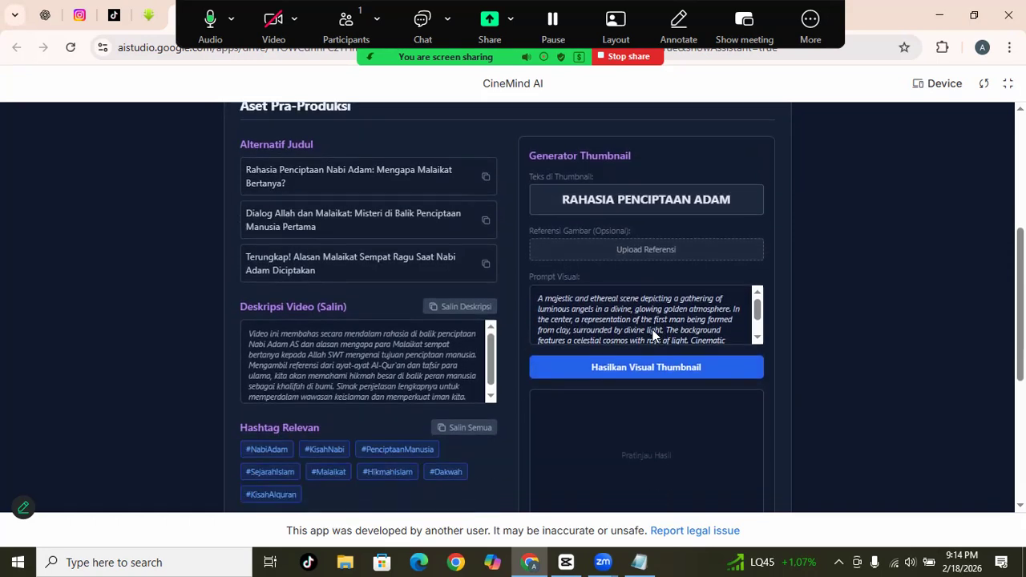
# Generate the thumbnail visual for "RAHASIA PENCIPTAAN ADAM" from the provided visual prompt and view the result
pyautogui.click(641, 372)
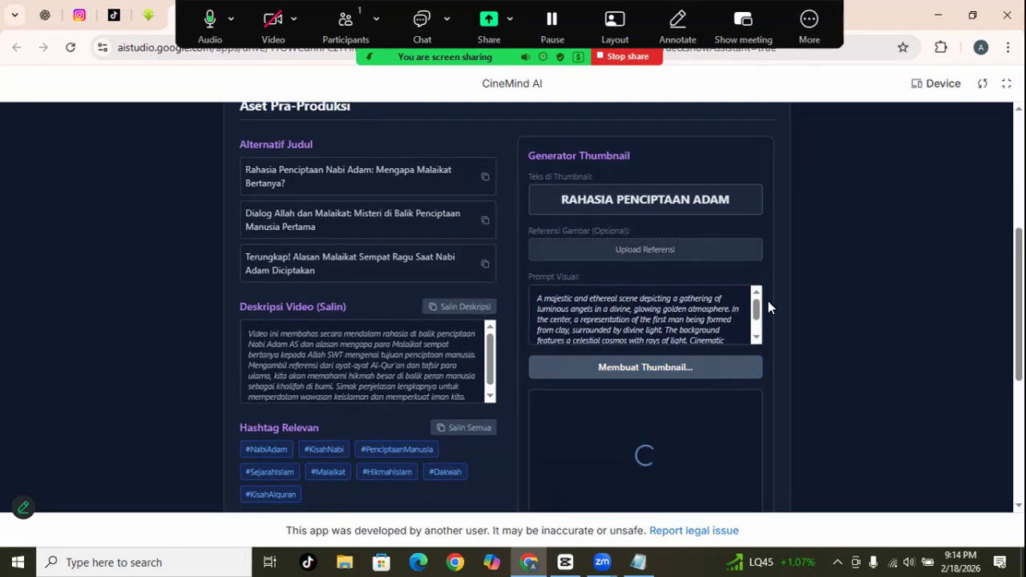
pyautogui.scroll(-1, 791, 369)
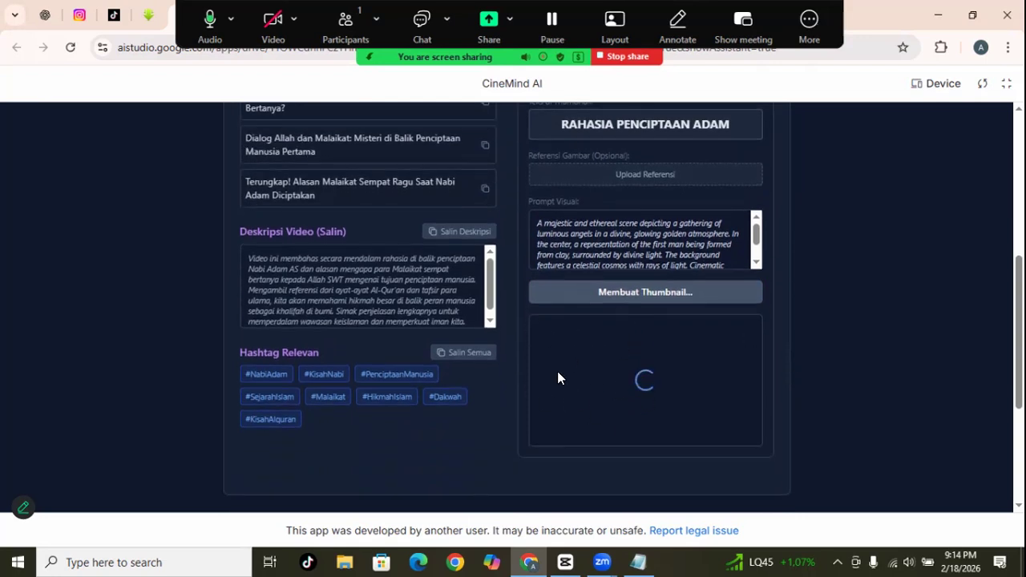
pyautogui.scroll(-1, 527, 395)
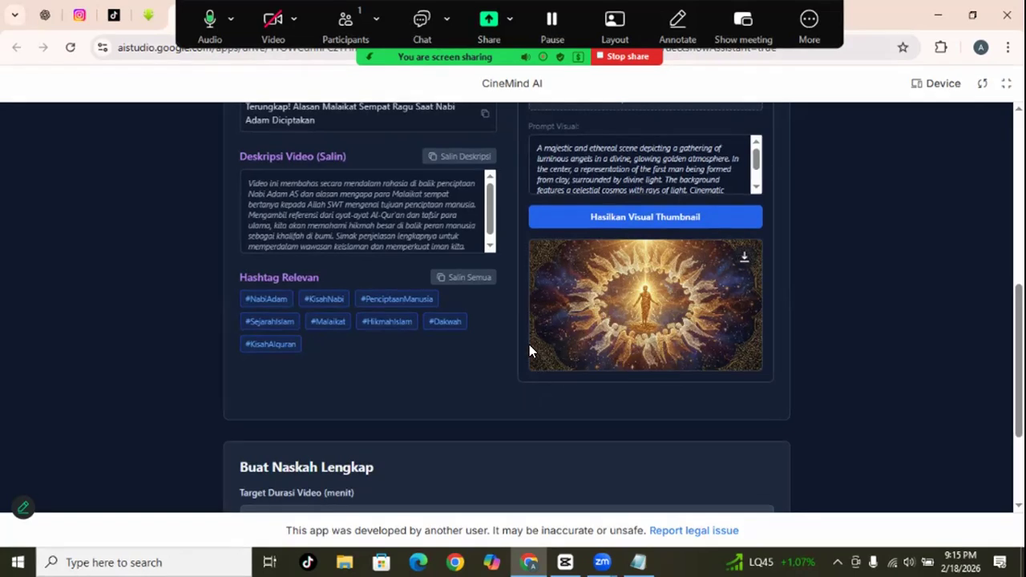
# Set the target video duration to 5 menit and generate the full script
pyautogui.scroll(-2, 529, 351)
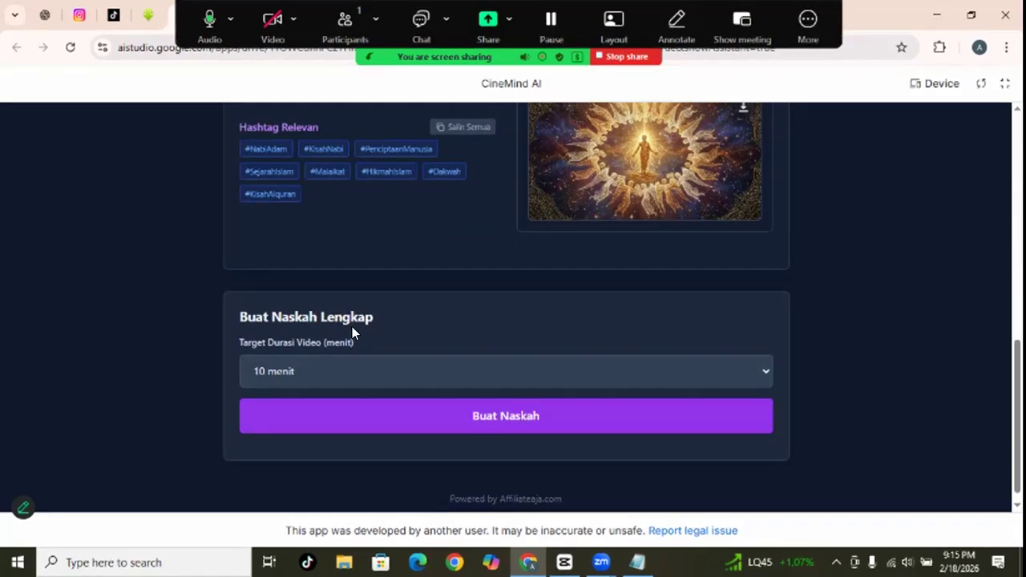
pyautogui.click(370, 376)
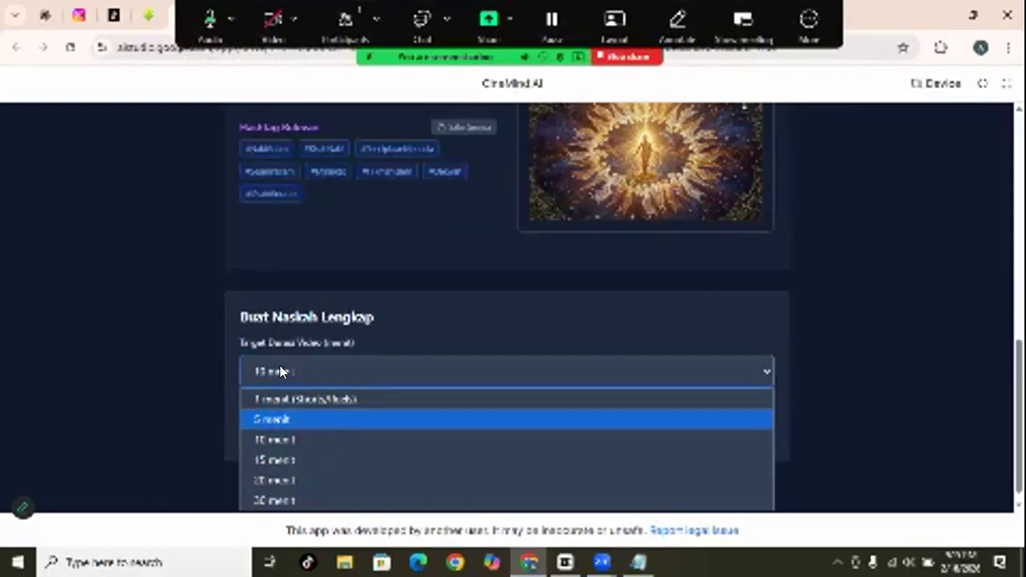
pyautogui.click(277, 418)
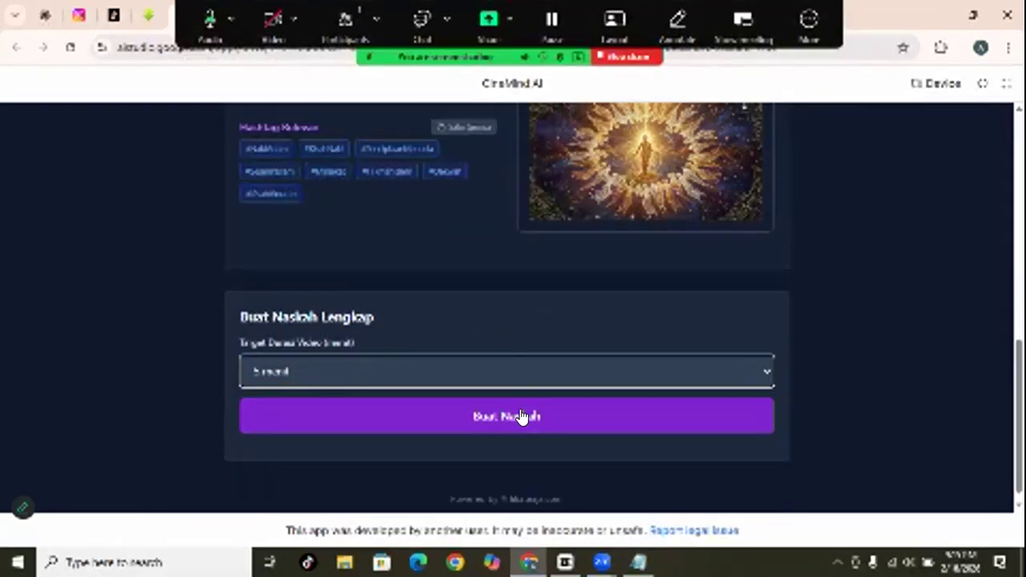
pyautogui.click(633, 429)
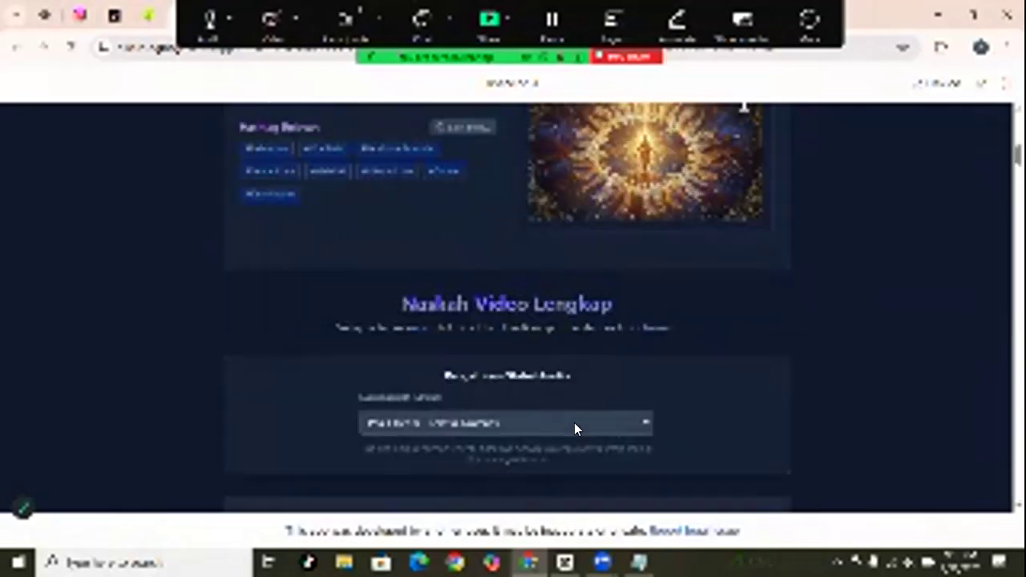
# Review the generated script scene by scene, examining each scene's shot prompts and voice-over narration
pyautogui.scroll(-3, 583, 367)
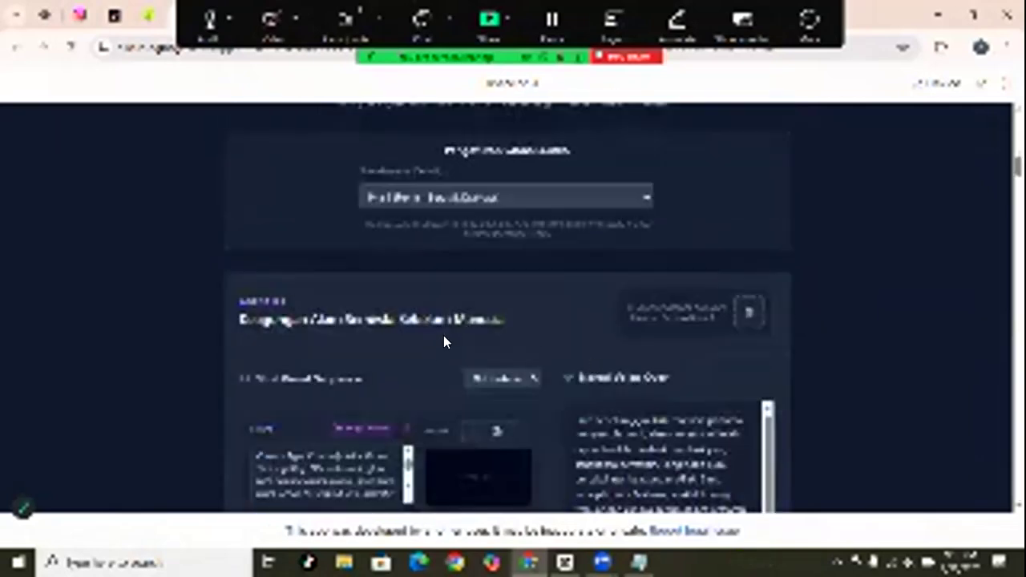
pyautogui.scroll(-5, 297, 332)
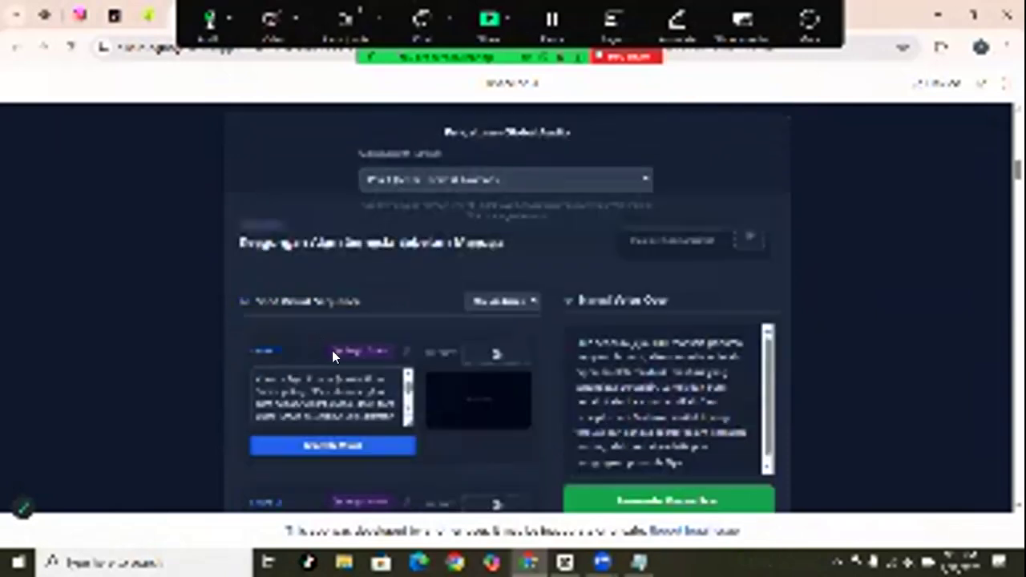
pyautogui.click(338, 363)
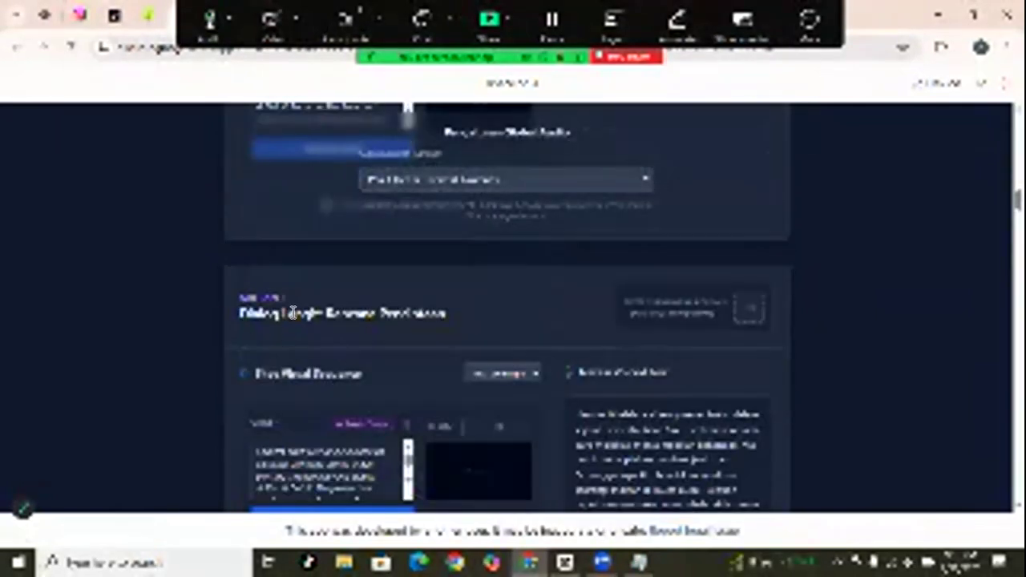
pyautogui.scroll(-15, 321, 345)
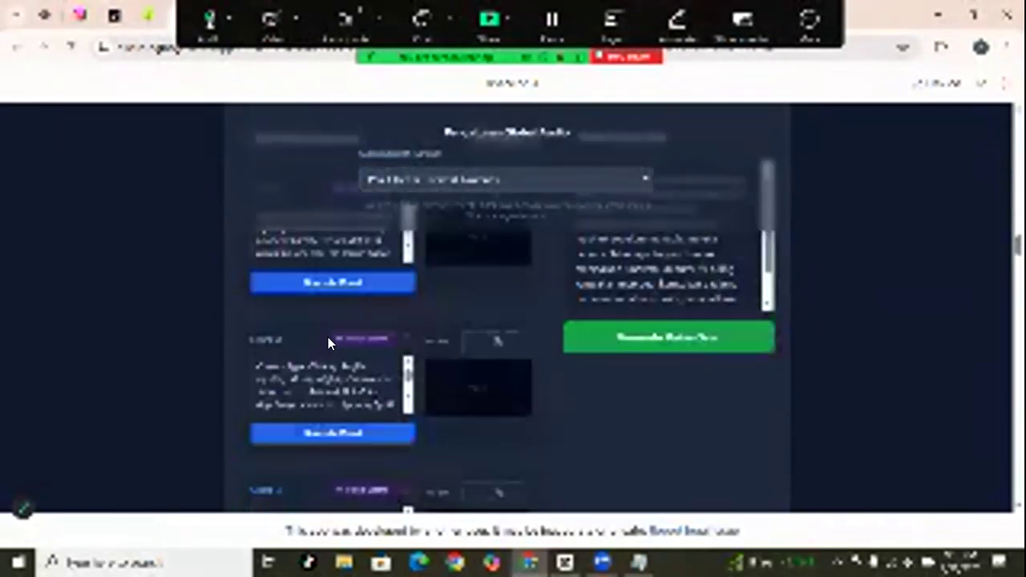
pyautogui.scroll(-15, 325, 347)
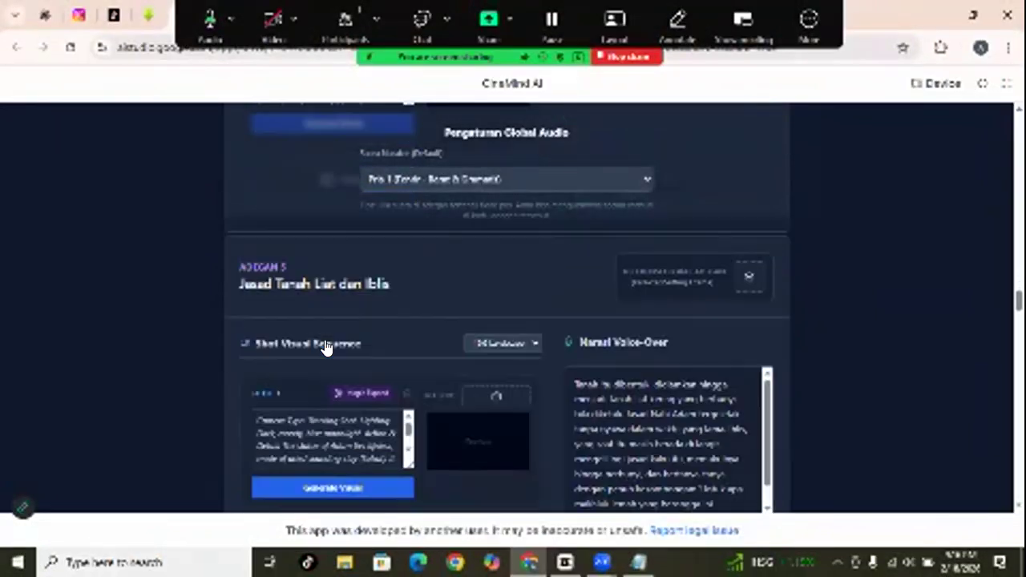
pyautogui.scroll(-15, 325, 338)
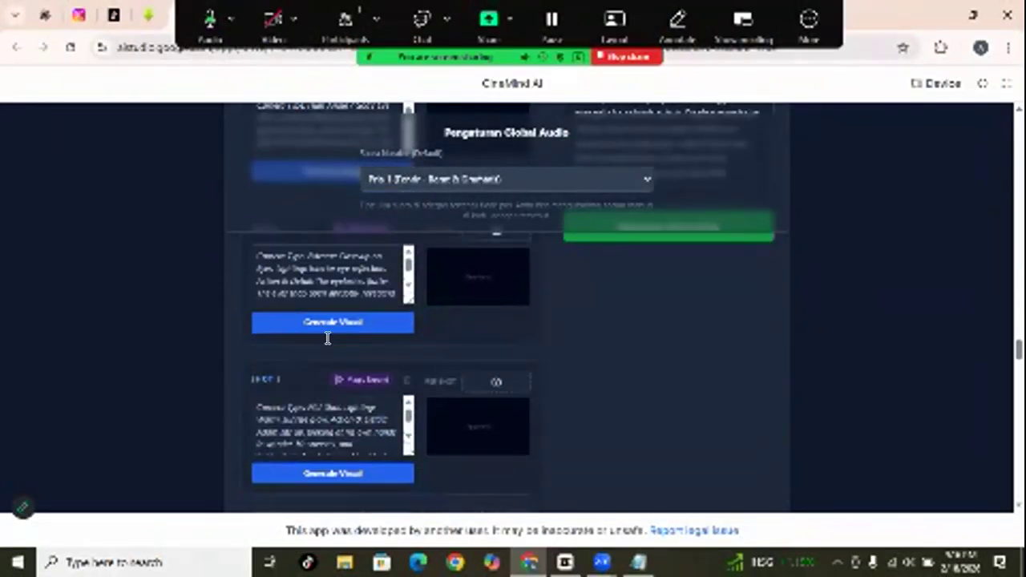
pyautogui.scroll(-15, 327, 341)
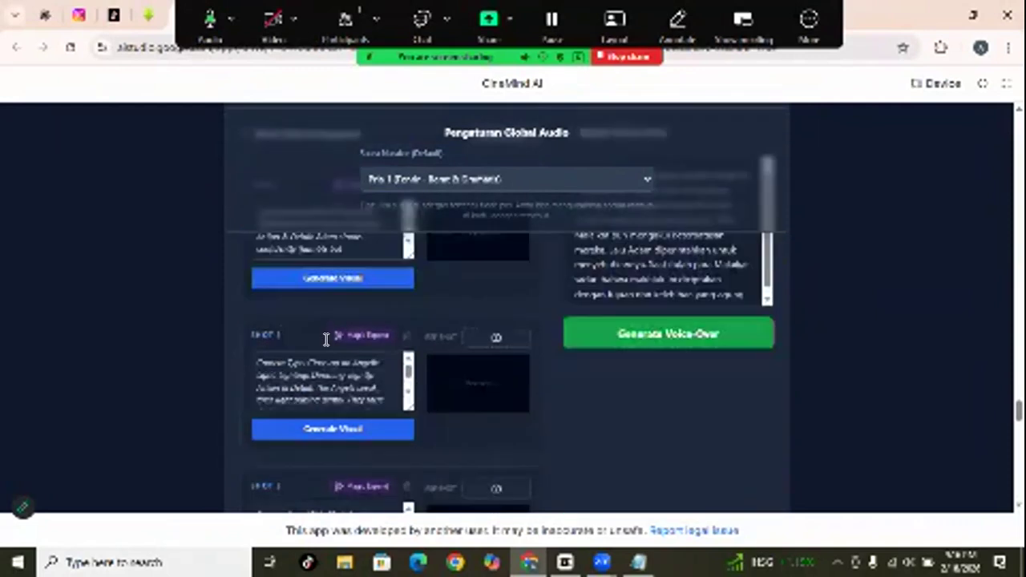
pyautogui.scroll(-15, 325, 343)
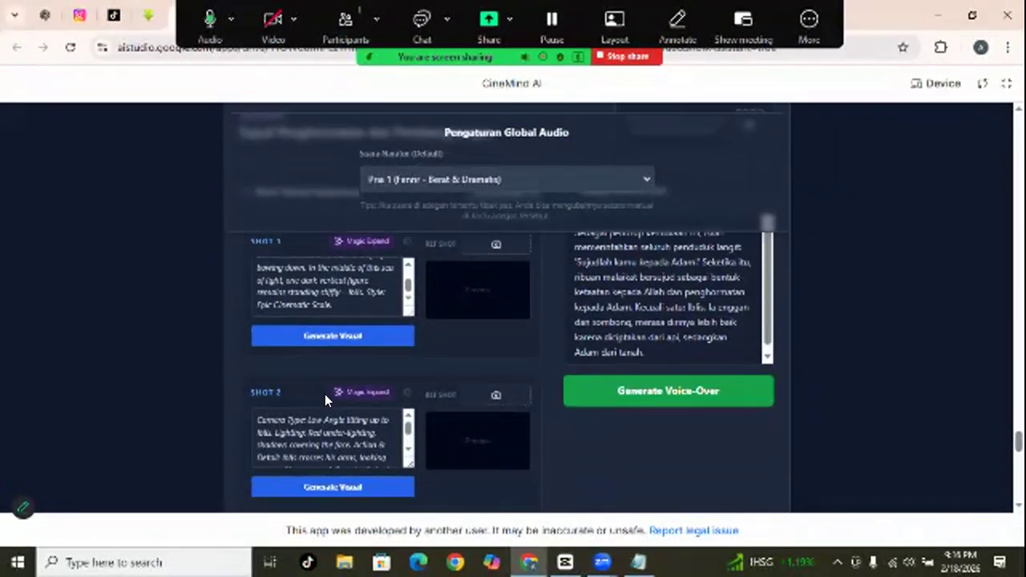
pyautogui.scroll(-5, 297, 392)
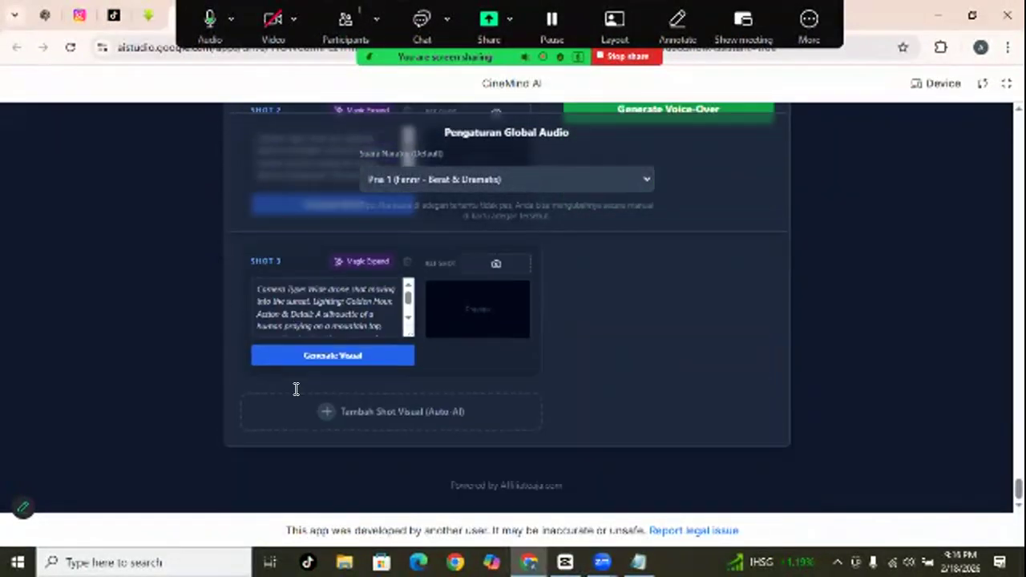
pyautogui.scroll(5, 295, 393)
pyautogui.scroll(-3, 295, 394)
pyautogui.scroll(15, 294, 389)
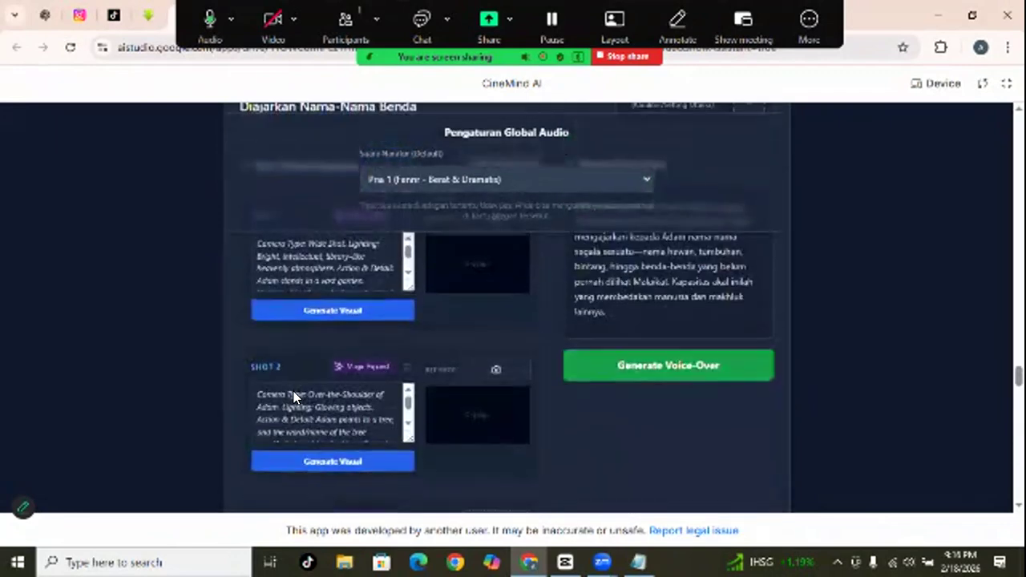
pyautogui.scroll(10, 294, 392)
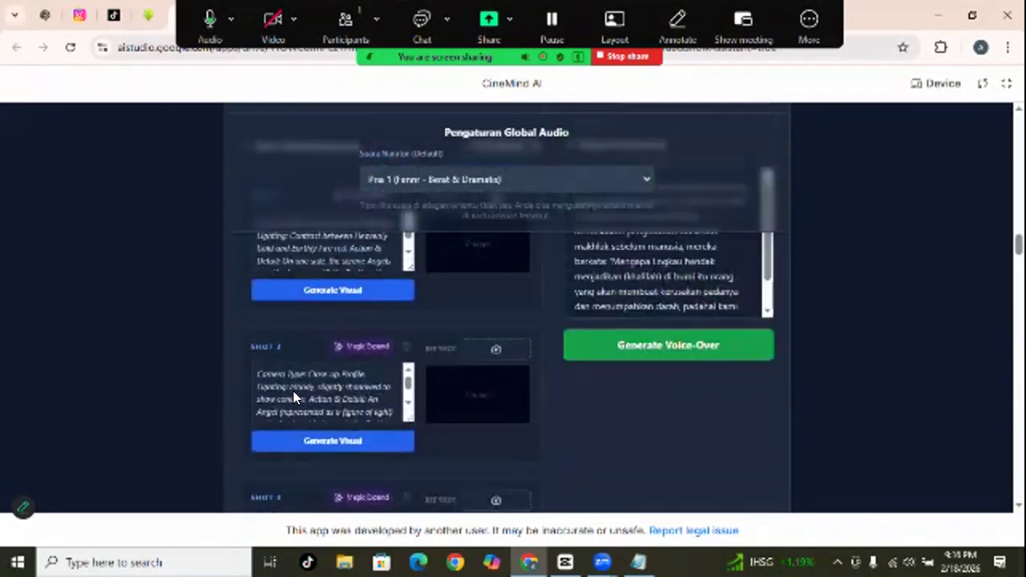
pyautogui.scroll(10, 294, 391)
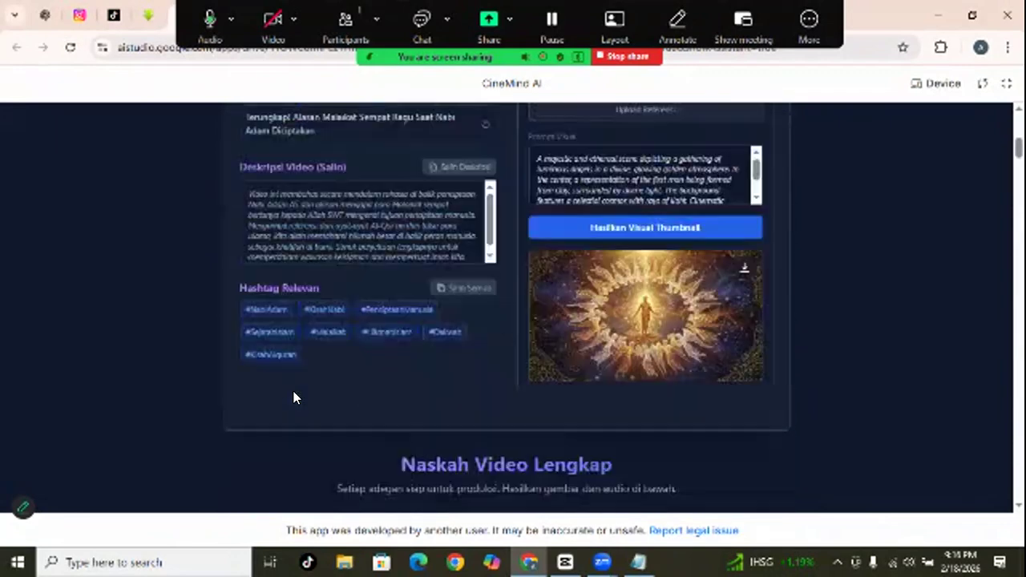
# Choose "Pria 1 (Fenrir - Berat & Dramatis)" as the default narrator voice and generate the voice-over for Adegan 1
pyautogui.scroll(-5, 293, 391)
pyautogui.scroll(-3, 293, 391)
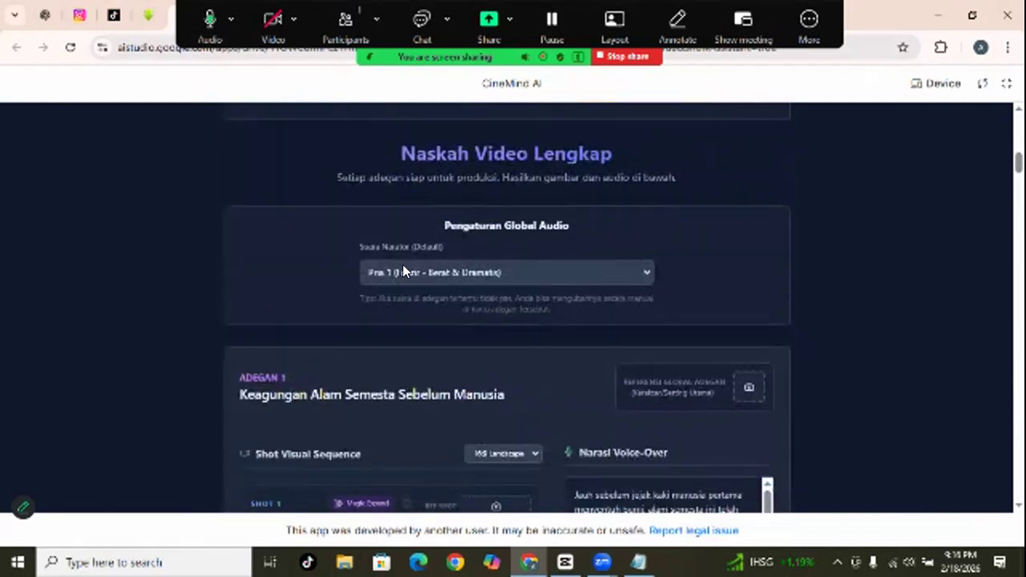
pyautogui.click(458, 275)
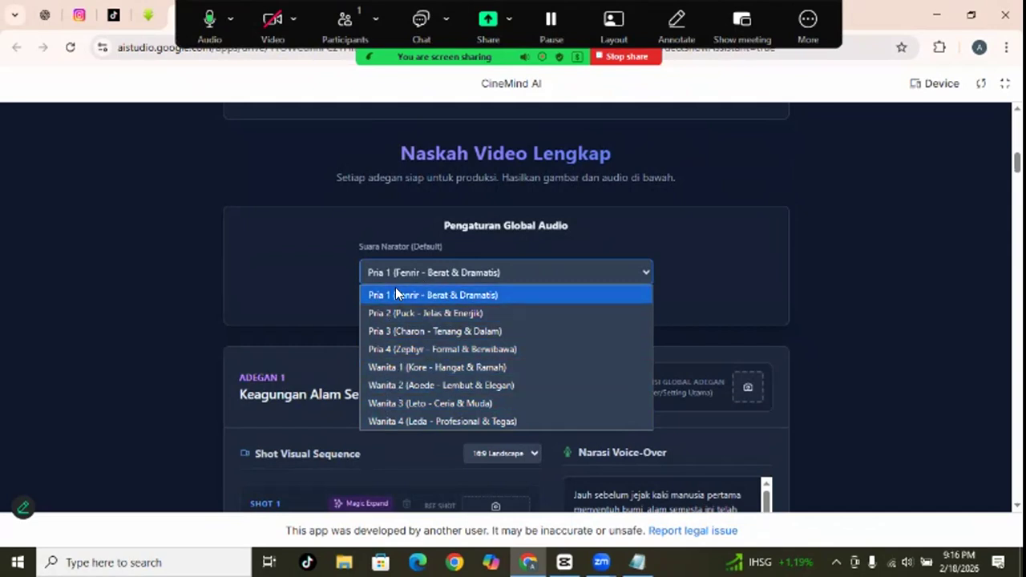
pyautogui.click(421, 295)
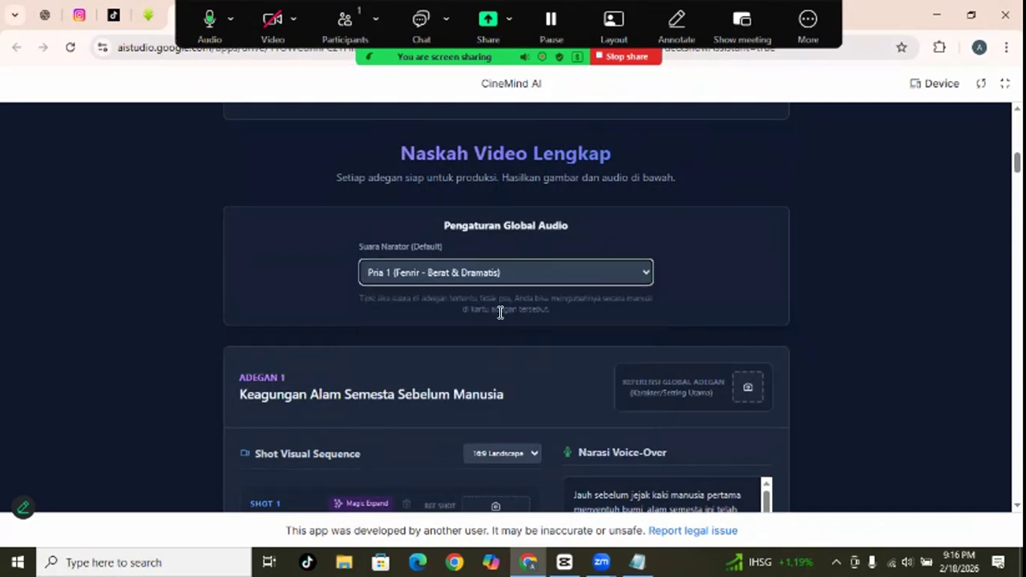
pyautogui.scroll(-2, 472, 391)
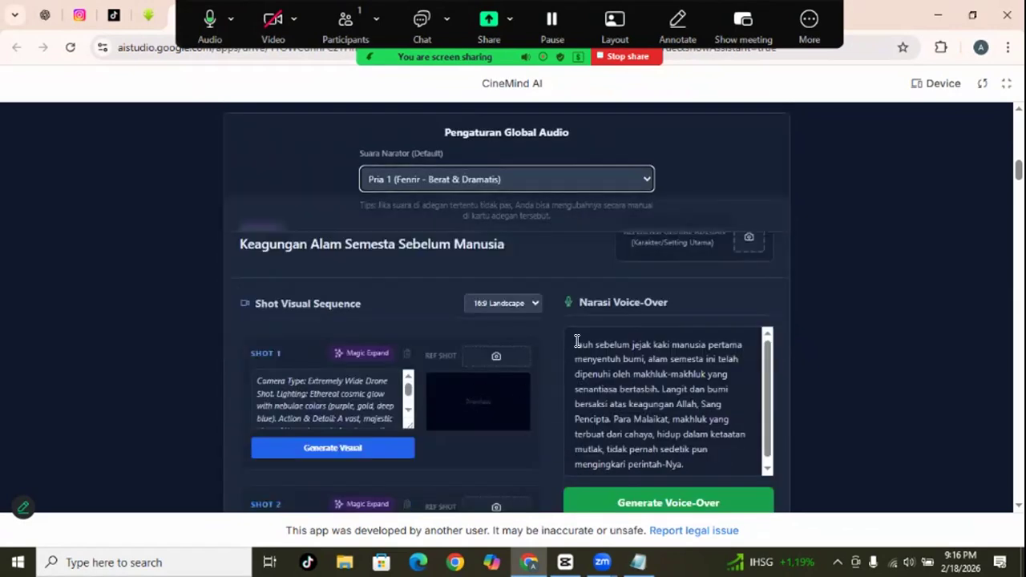
pyautogui.scroll(-1, 577, 344)
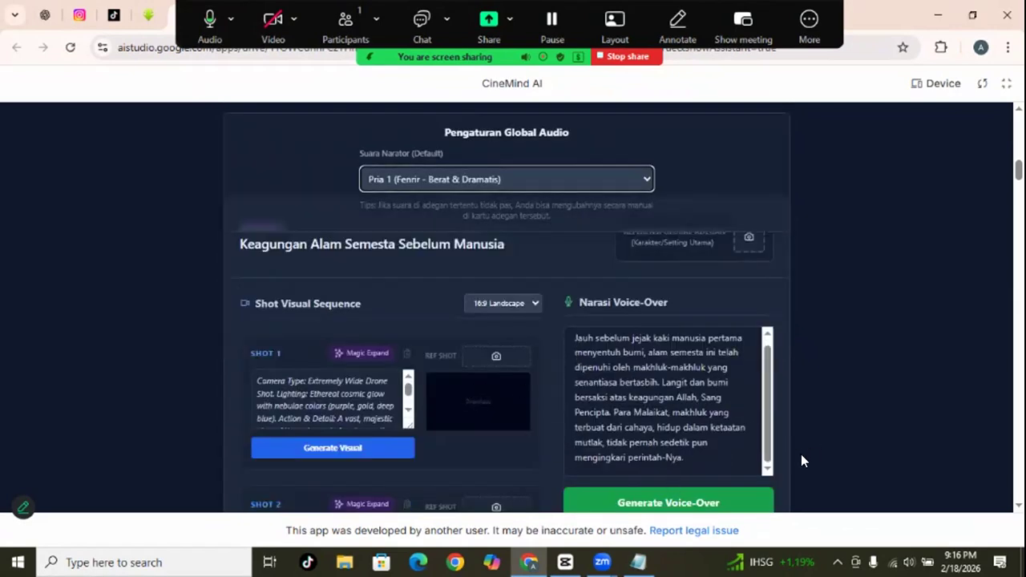
pyautogui.click(728, 501)
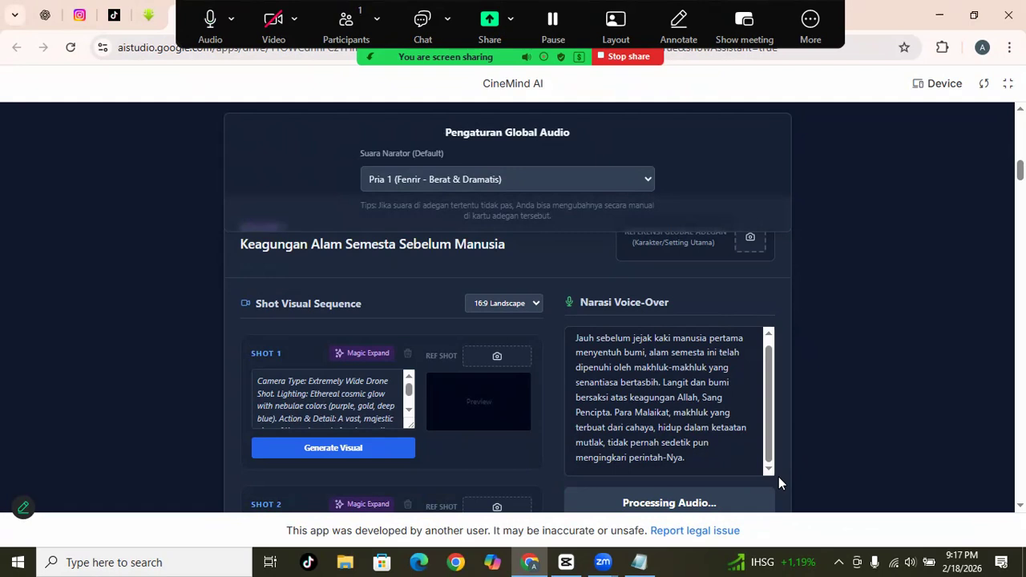
# Generate the visuals for Shot 1, Shot 2 and Shot 3 of Adegan 1 from their existing prompts
pyautogui.scroll(-2, 518, 417)
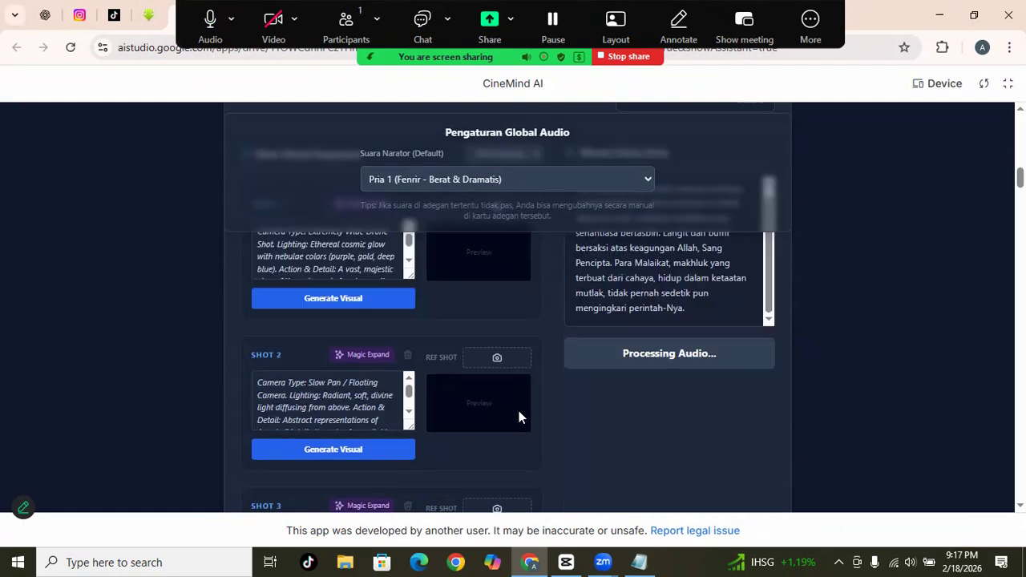
pyautogui.scroll(1, 361, 385)
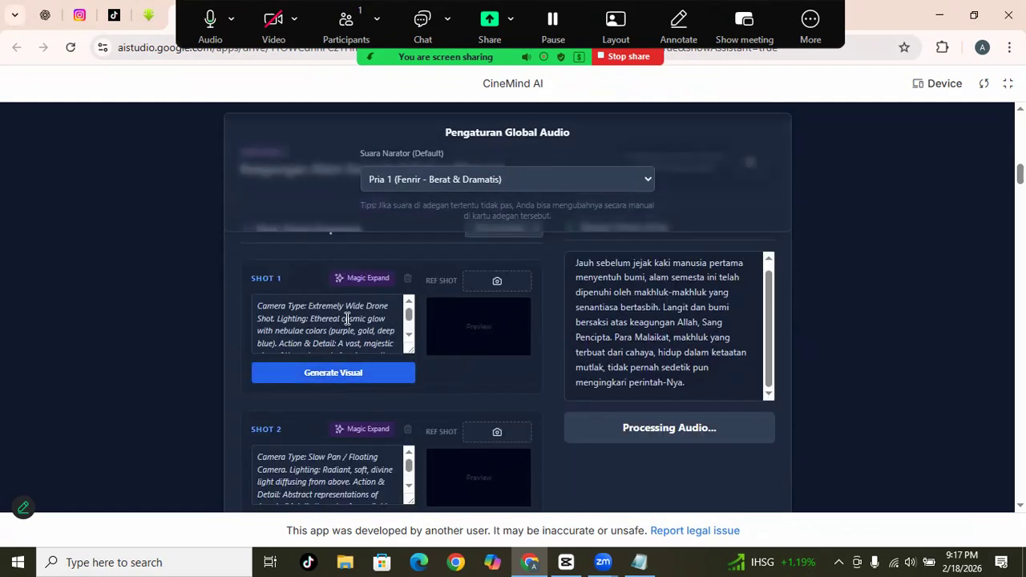
pyautogui.click(335, 375)
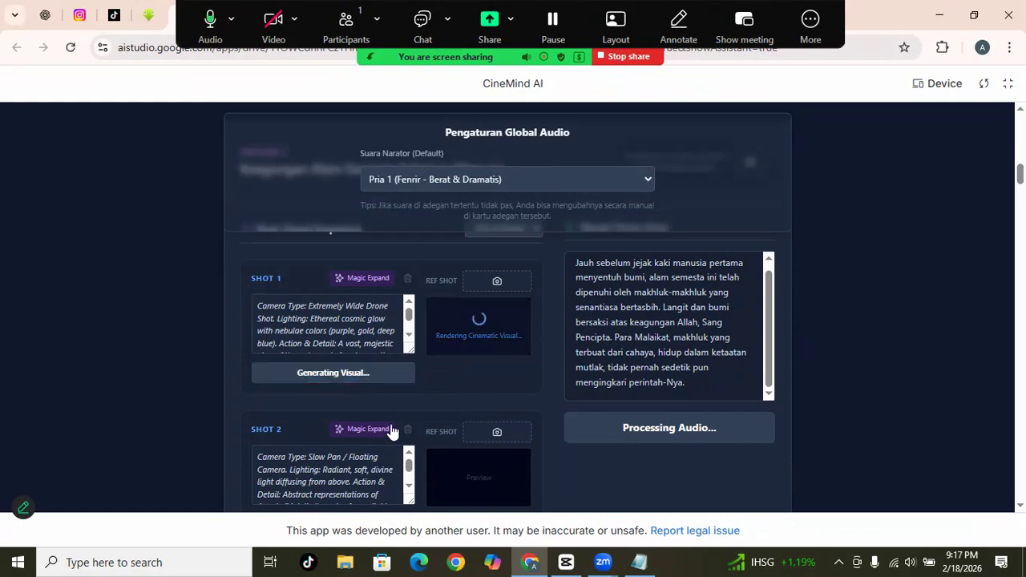
pyautogui.scroll(-1, 312, 437)
pyautogui.click(304, 449)
pyautogui.scroll(-2, 305, 451)
pyautogui.click(317, 449)
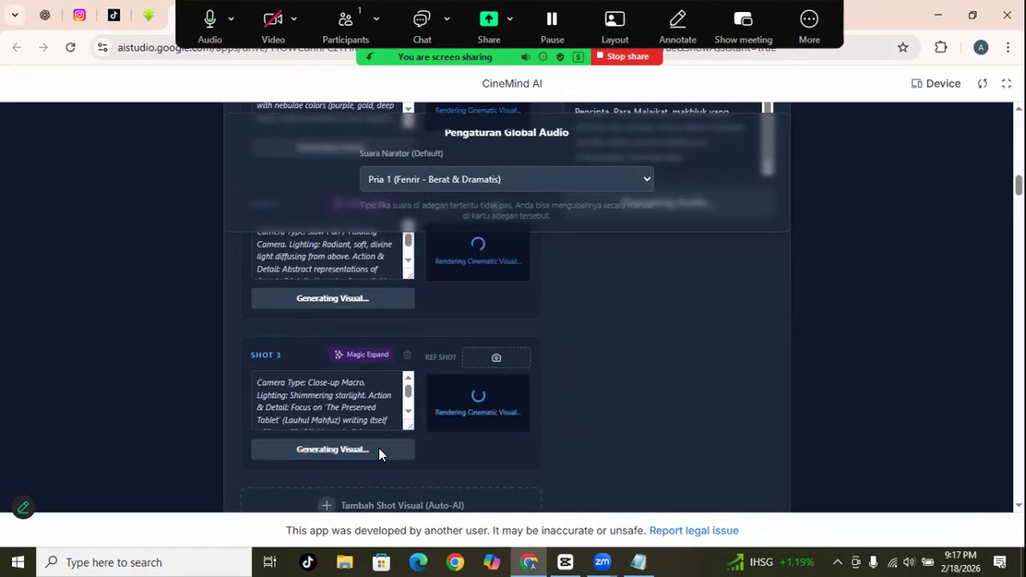
# Look over the generated shot visuals of Adegan 1 and listen to its voice-over, checking the speaker volume first
pyautogui.scroll(2, 576, 405)
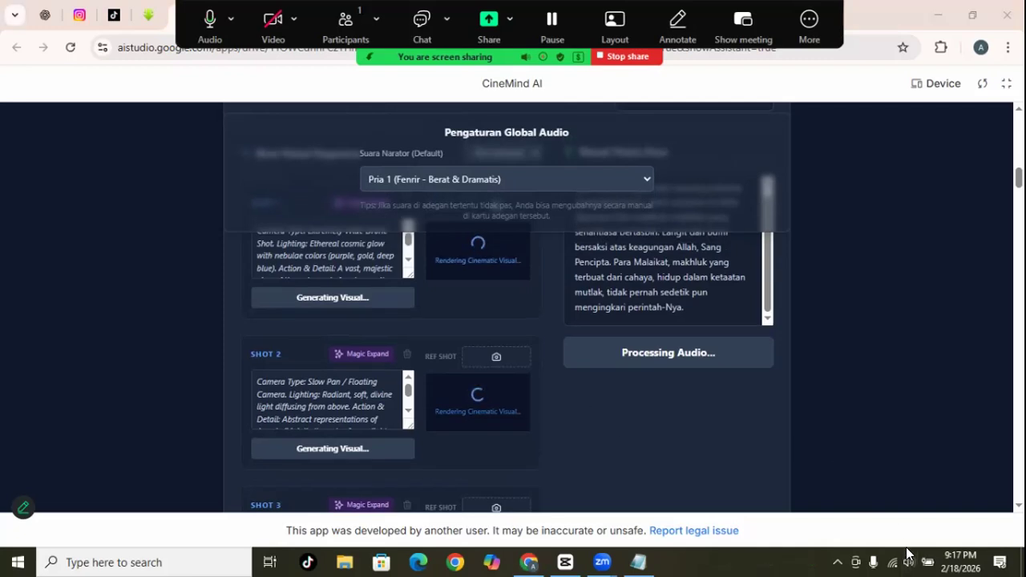
pyautogui.click(908, 561)
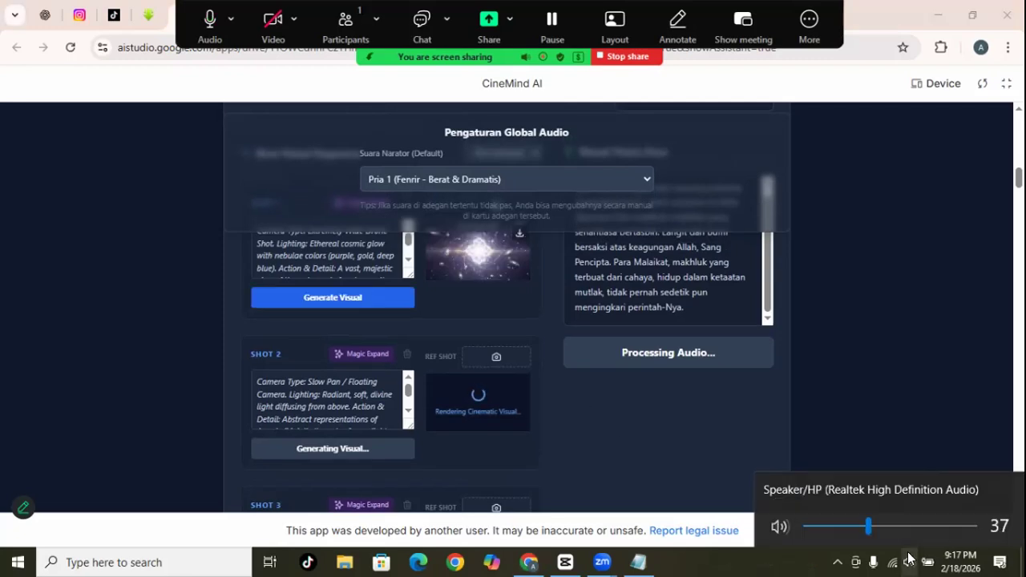
pyautogui.click(646, 412)
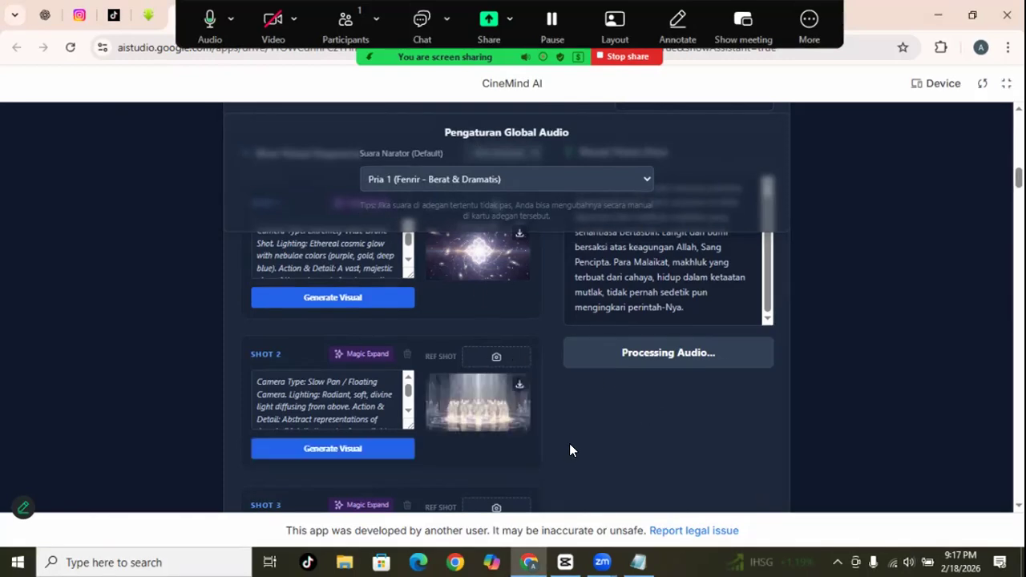
pyautogui.scroll(-1, 576, 459)
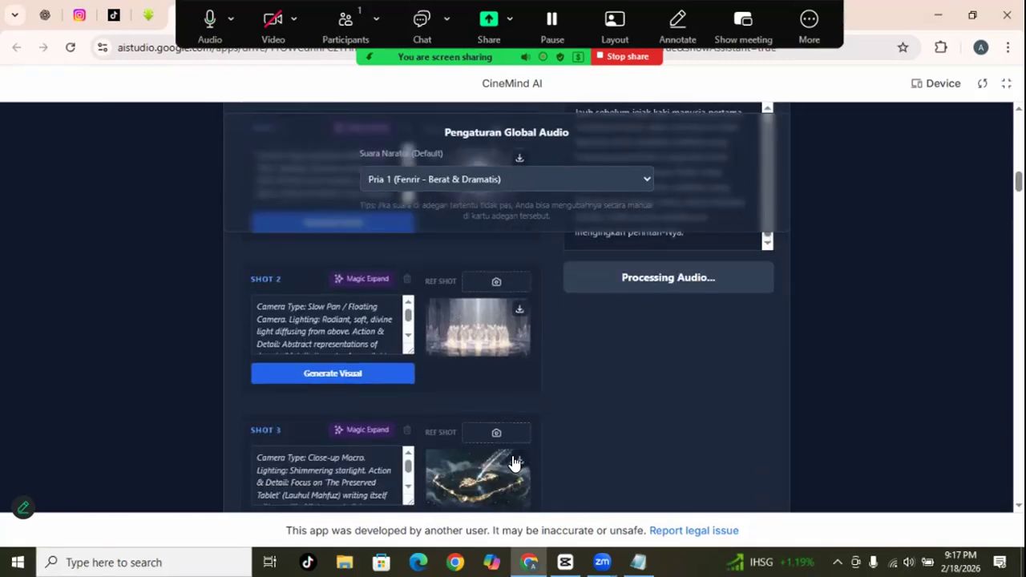
pyautogui.scroll(-1, 513, 432)
pyautogui.scroll(3, 663, 411)
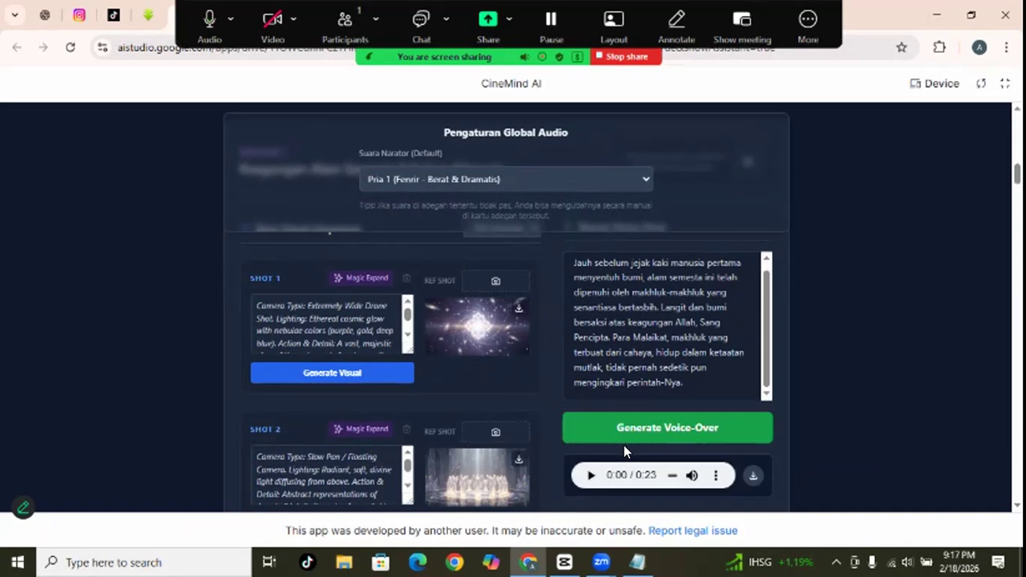
pyautogui.click(592, 477)
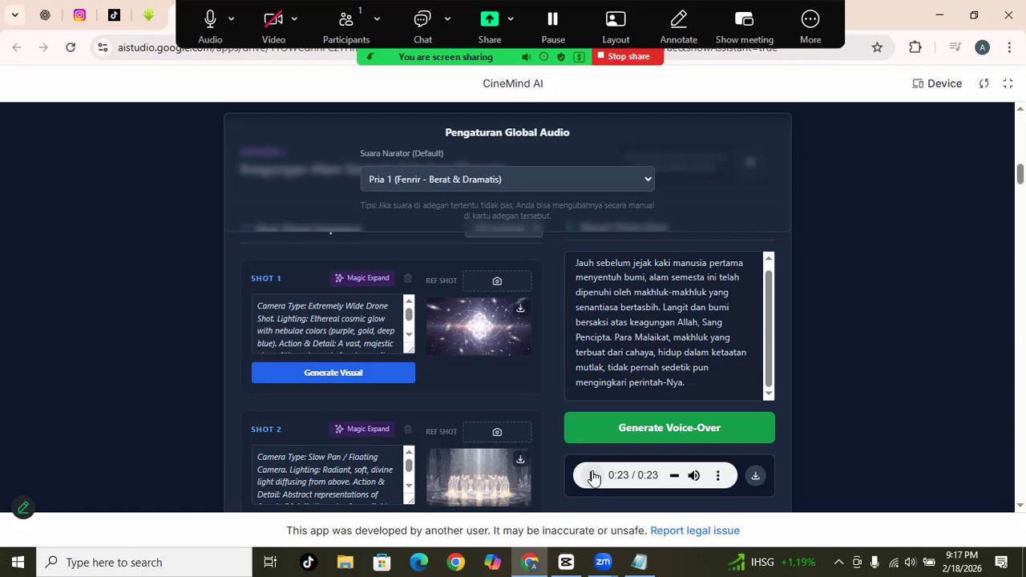
# Download the Adegan 1 voice-over audio and the generated thumbnail image
pyautogui.click(755, 477)
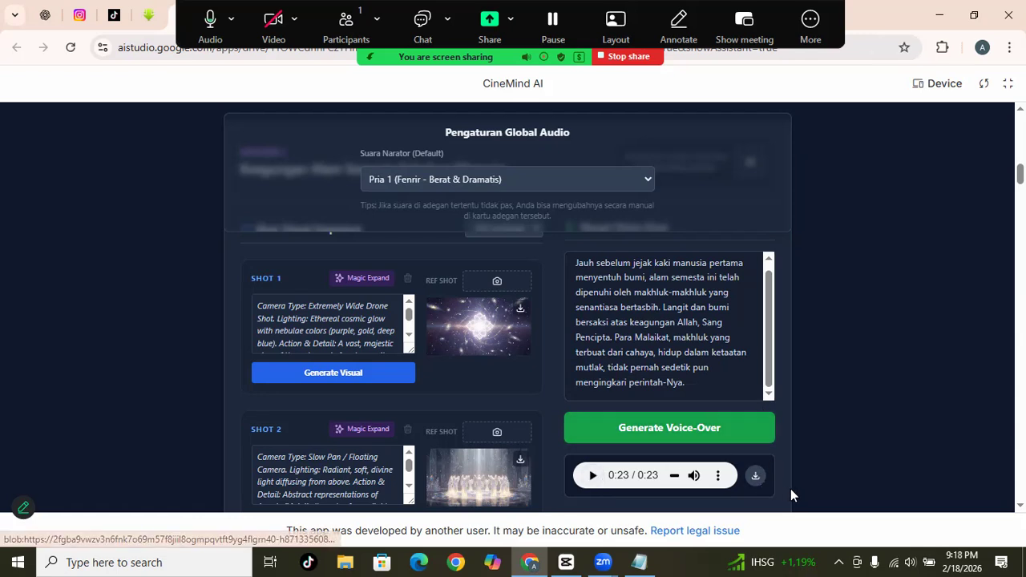
pyautogui.scroll(10, 770, 384)
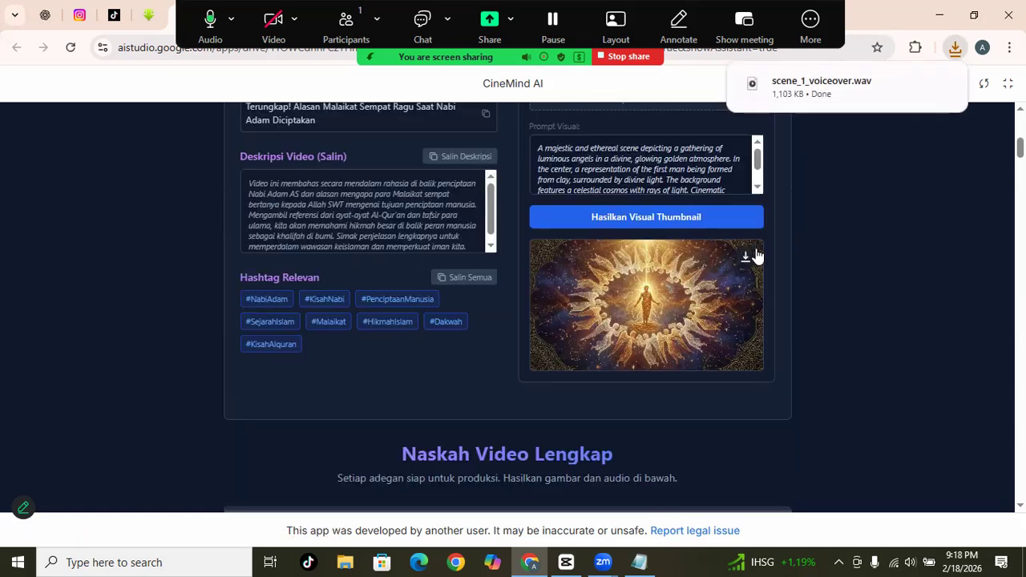
pyautogui.click(746, 260)
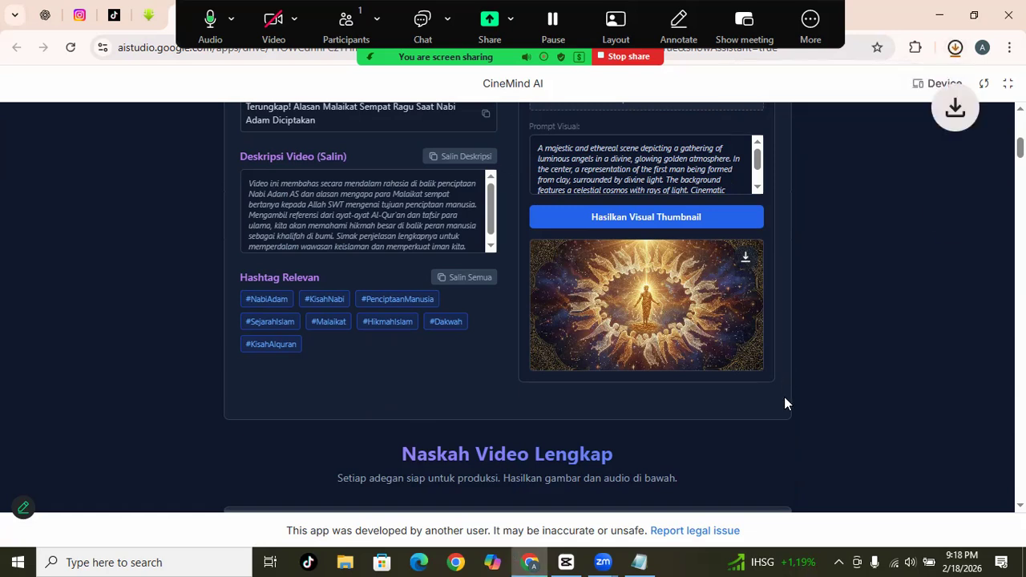
# Download the generated visuals of Shot 1, Shot 2 and Shot 3 in Adegan 1
pyautogui.scroll(-5, 784, 396)
pyautogui.scroll(-1, 784, 397)
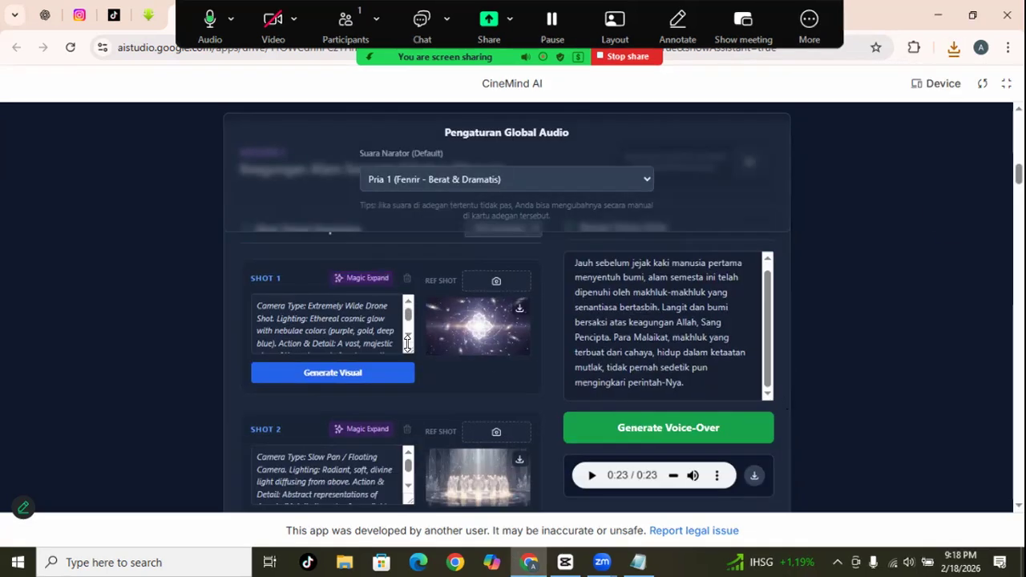
pyautogui.scroll(-1, 511, 330)
pyautogui.scroll(1, 550, 308)
pyautogui.click(519, 309)
pyautogui.scroll(-2, 525, 360)
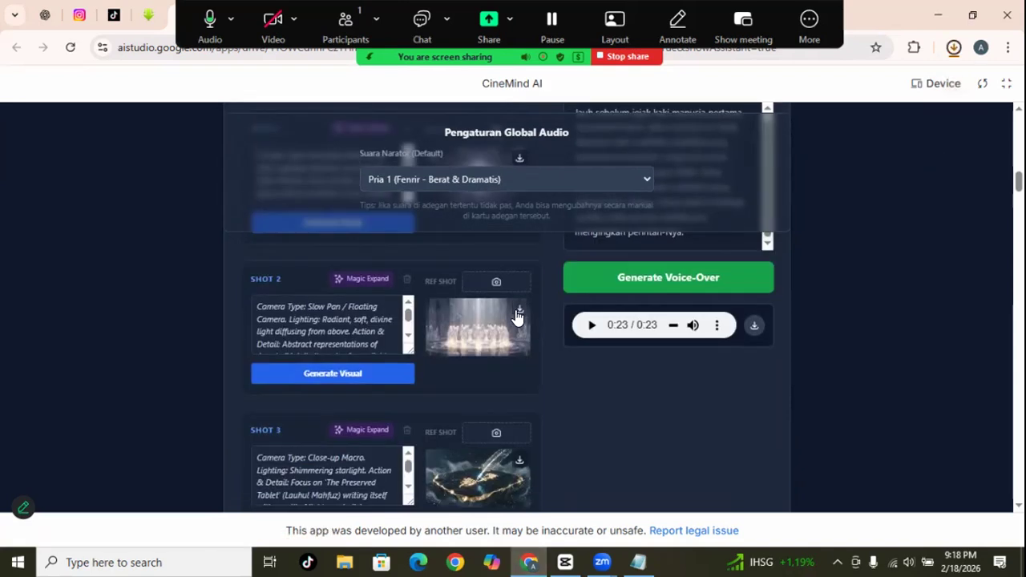
pyautogui.scroll(-1, 526, 394)
pyautogui.click(530, 388)
# Generate the voice-over and the visuals for Shot 1, Shot 2 and Shot 3 of Adegan 2 from the existing texts
pyautogui.scroll(-4, 602, 386)
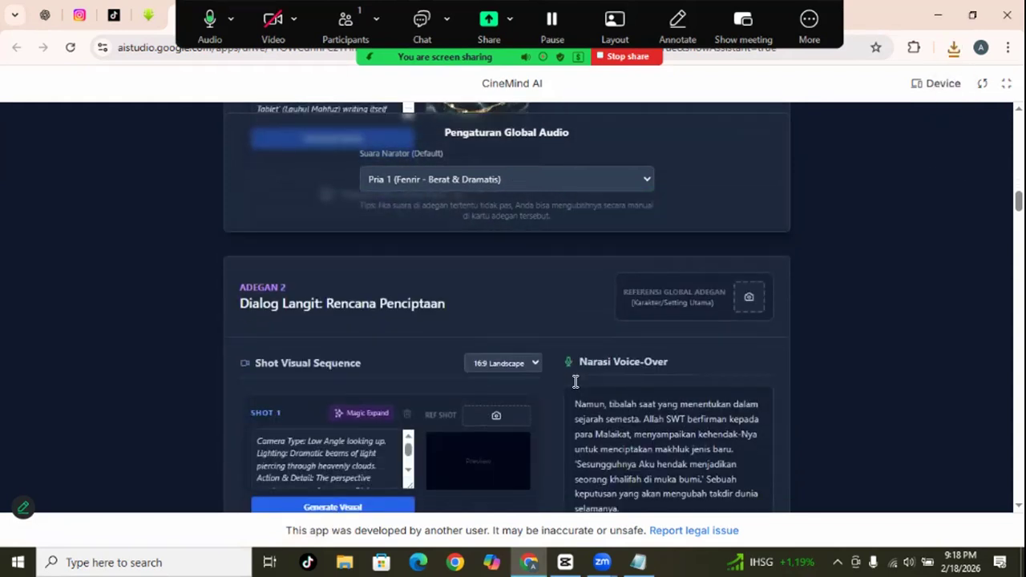
pyautogui.scroll(-3, 575, 381)
pyautogui.click(617, 361)
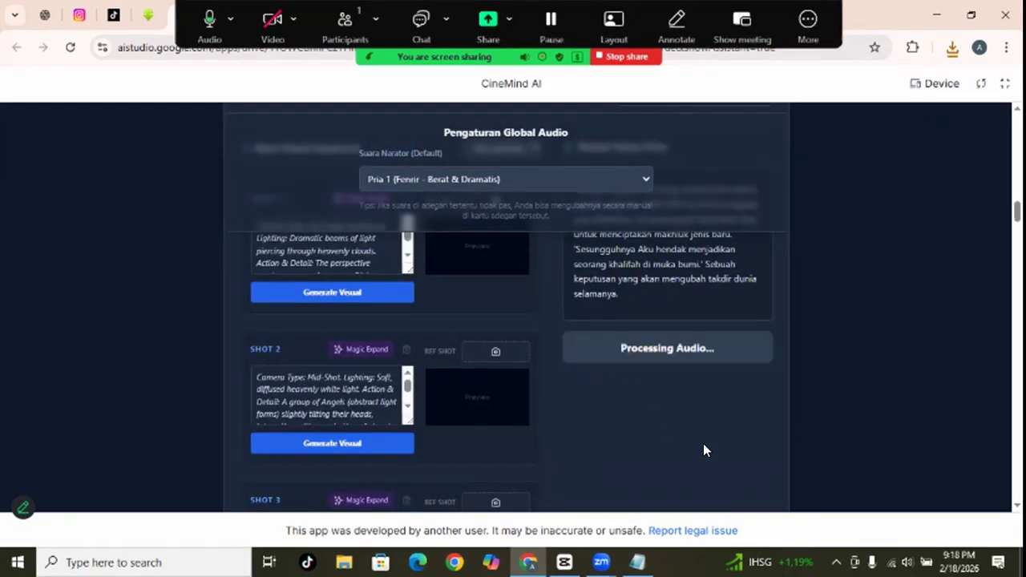
pyautogui.scroll(1, 703, 443)
pyautogui.click(373, 380)
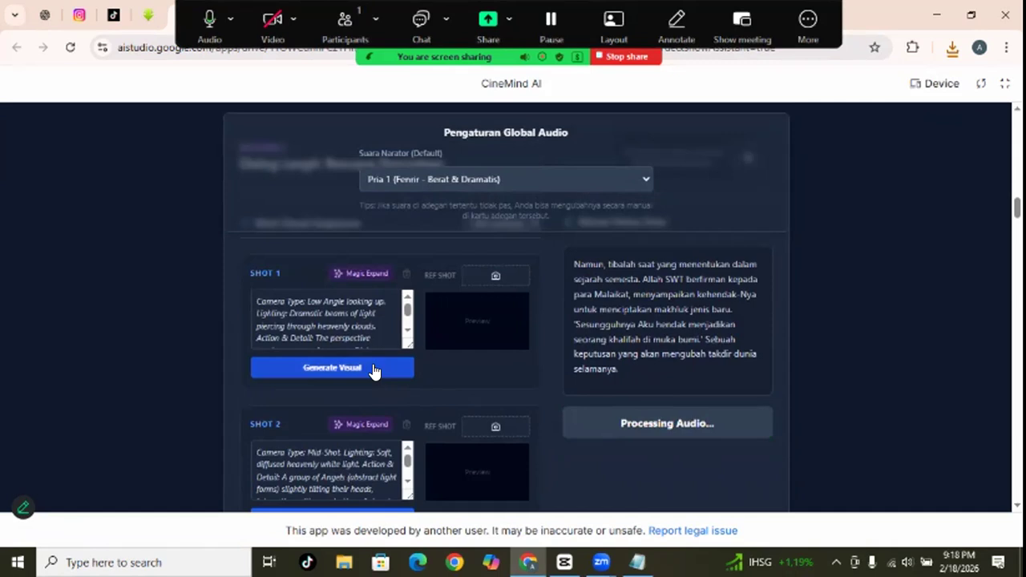
pyautogui.scroll(-2, 374, 388)
pyautogui.click(368, 378)
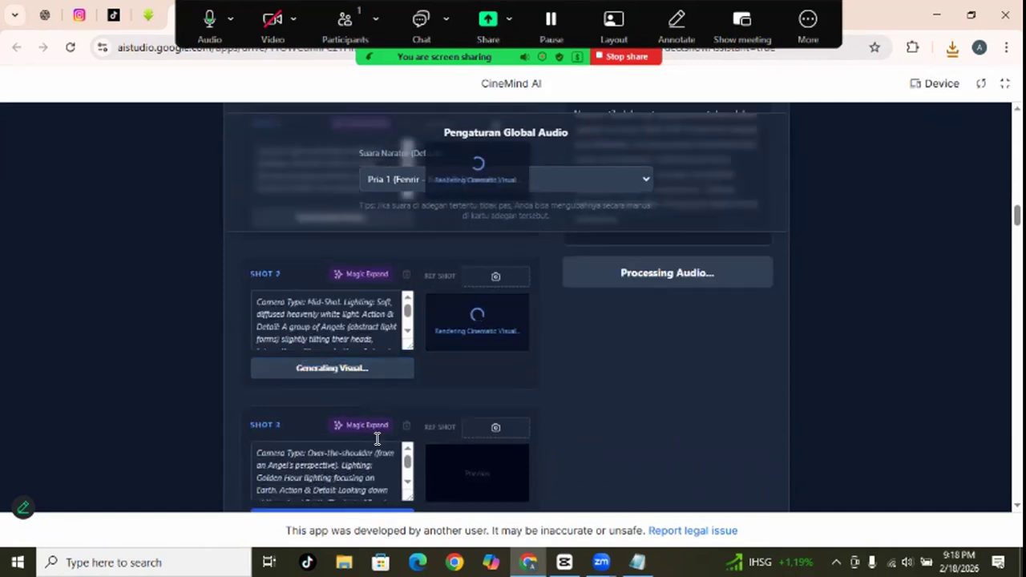
pyautogui.scroll(-1, 377, 440)
pyautogui.click(366, 442)
# Listen to the first half of the Adegan 2 voice-over while looking over its generated shot visuals, and pause the playback
pyautogui.scroll(2, 673, 405)
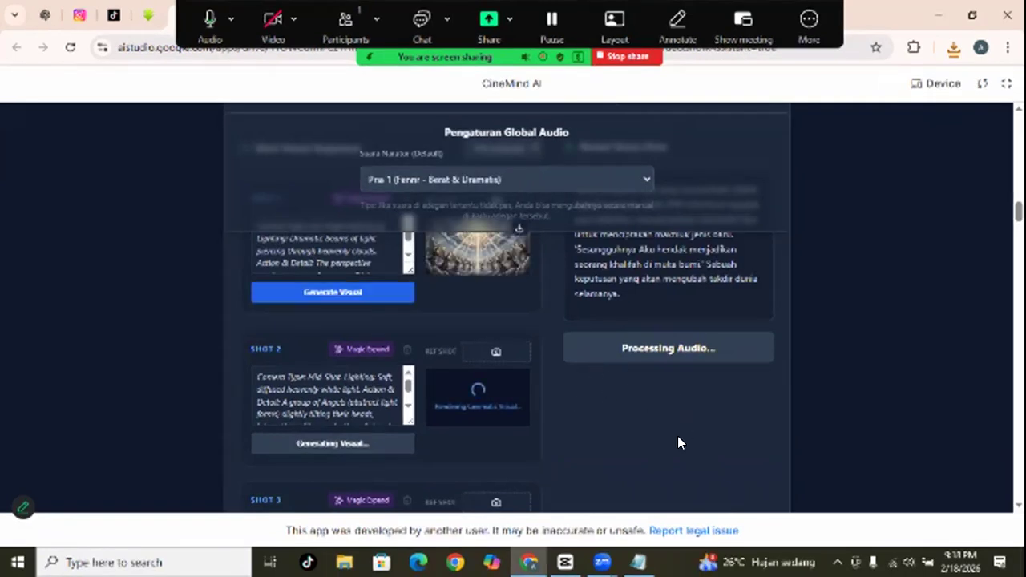
pyautogui.scroll(1, 679, 436)
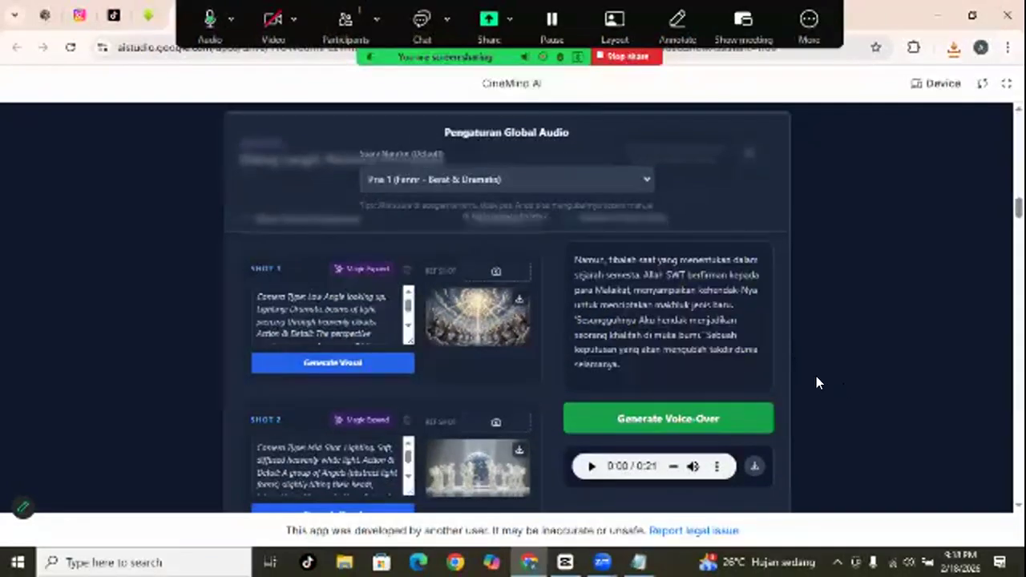
pyautogui.scroll(-1, 816, 384)
pyautogui.click(590, 396)
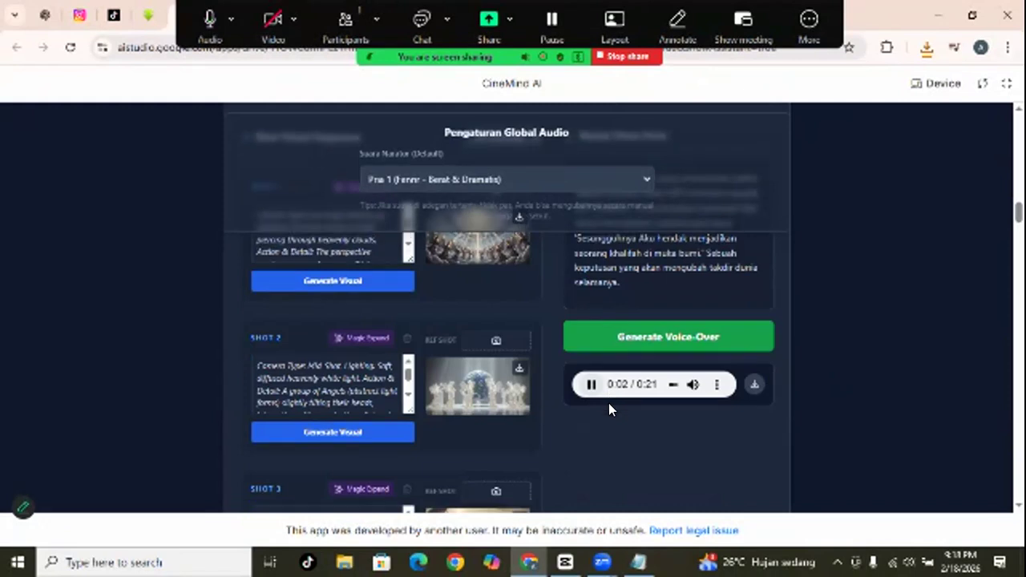
pyautogui.scroll(-2, 609, 403)
pyautogui.scroll(1, 610, 404)
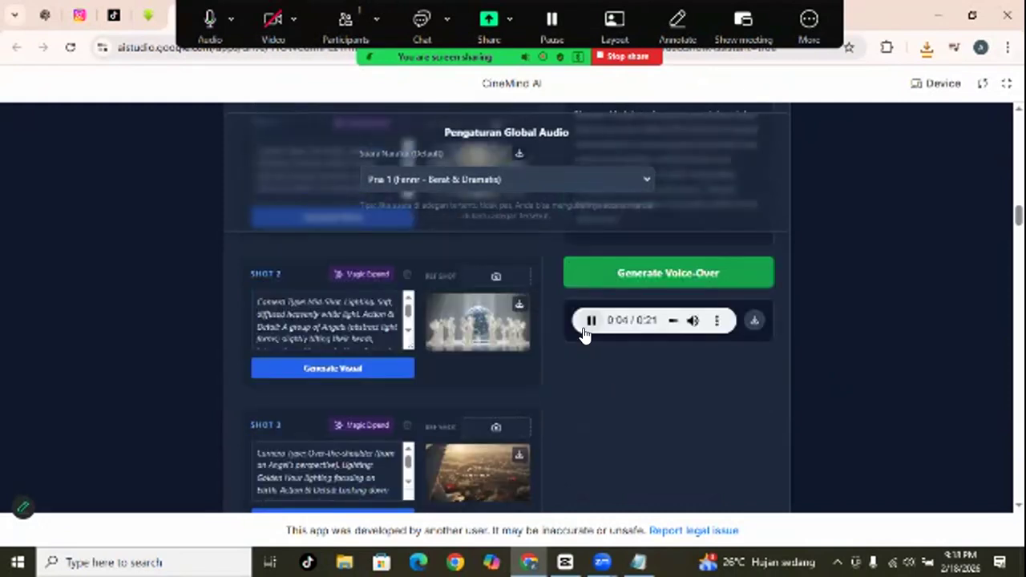
pyautogui.scroll(2, 624, 412)
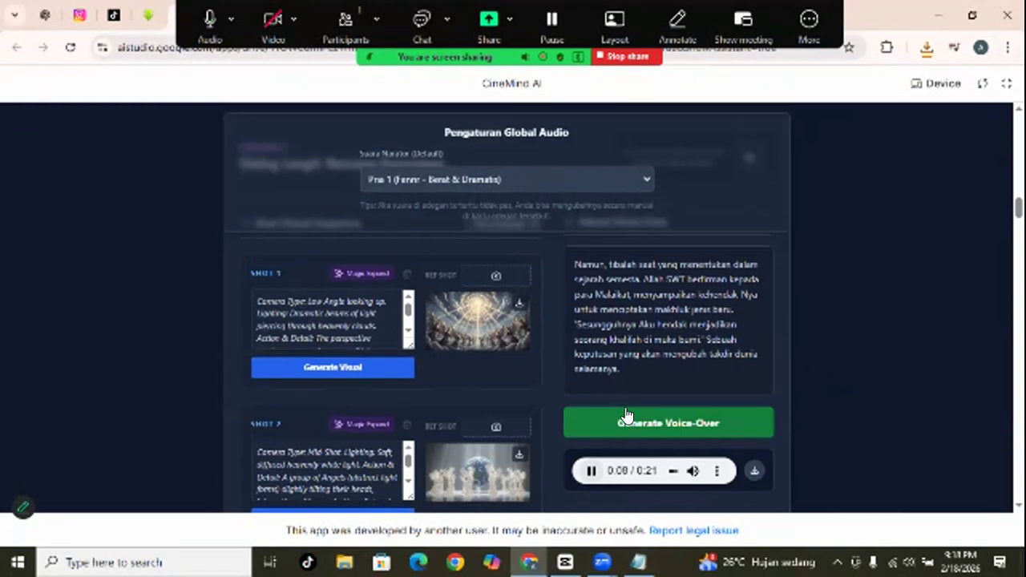
pyautogui.click(591, 471)
# Remove "SWT" after "Allah" in the Adegan 2 narration and regenerate the scene's voice-over
pyautogui.click(680, 279)
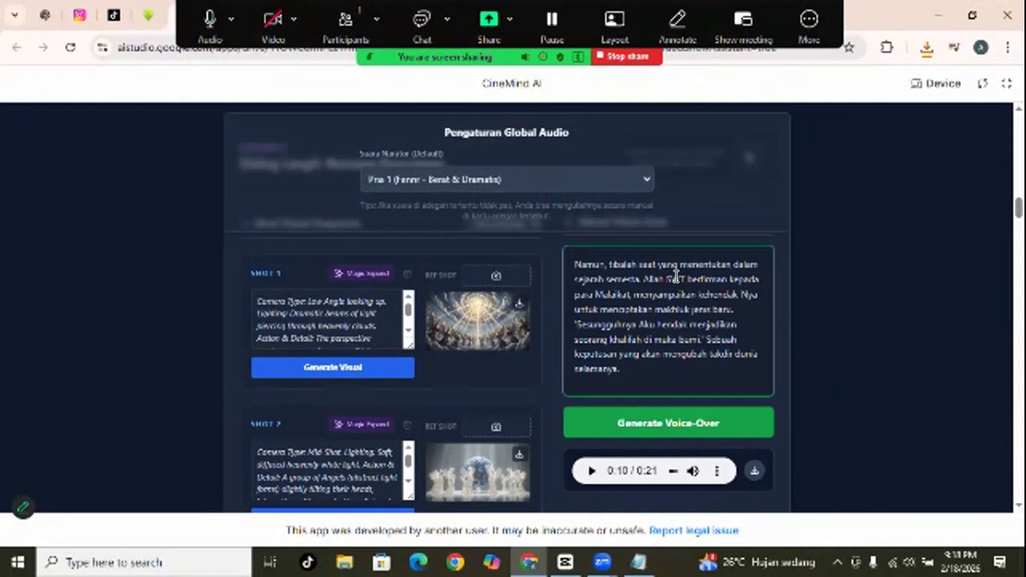
pyautogui.press('BackSpace')
pyautogui.press('BackSpace')
pyautogui.press('BackSpace')
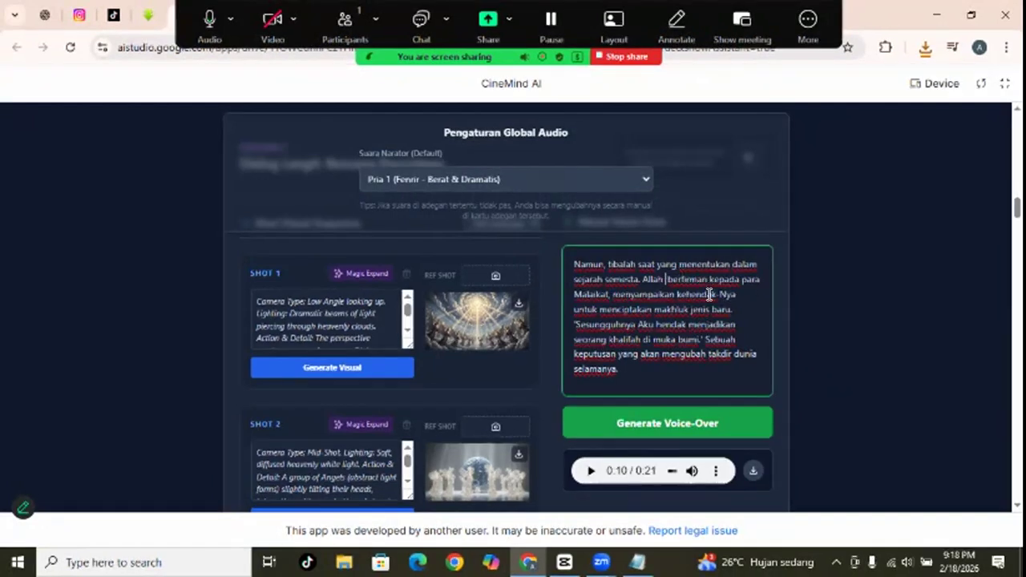
pyautogui.press('BackSpace')
pyautogui.click(673, 423)
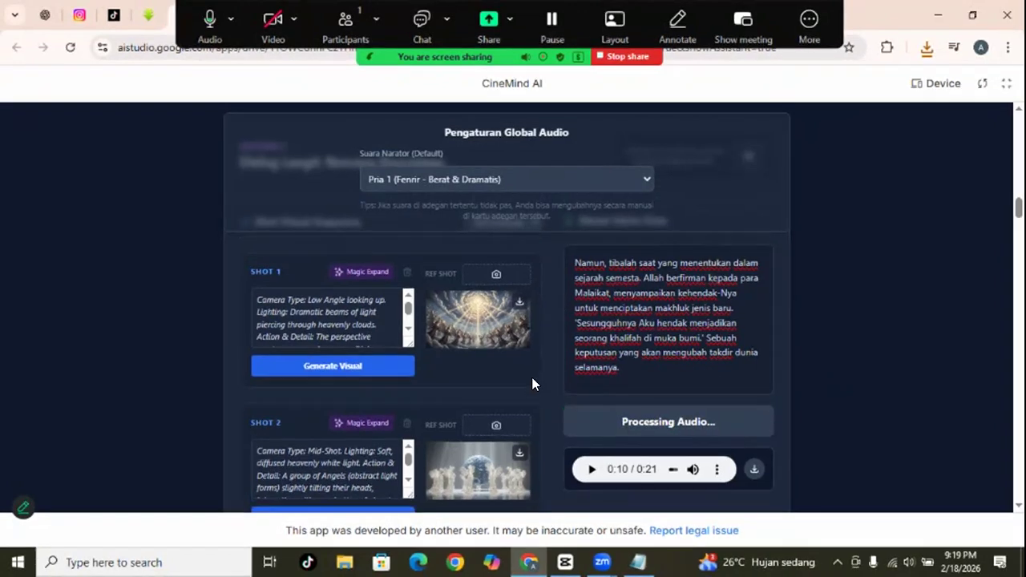
# Download the generated visuals of Shot 1, Shot 2 and Shot 3 in Adegan 2
pyautogui.scroll(-2, 533, 376)
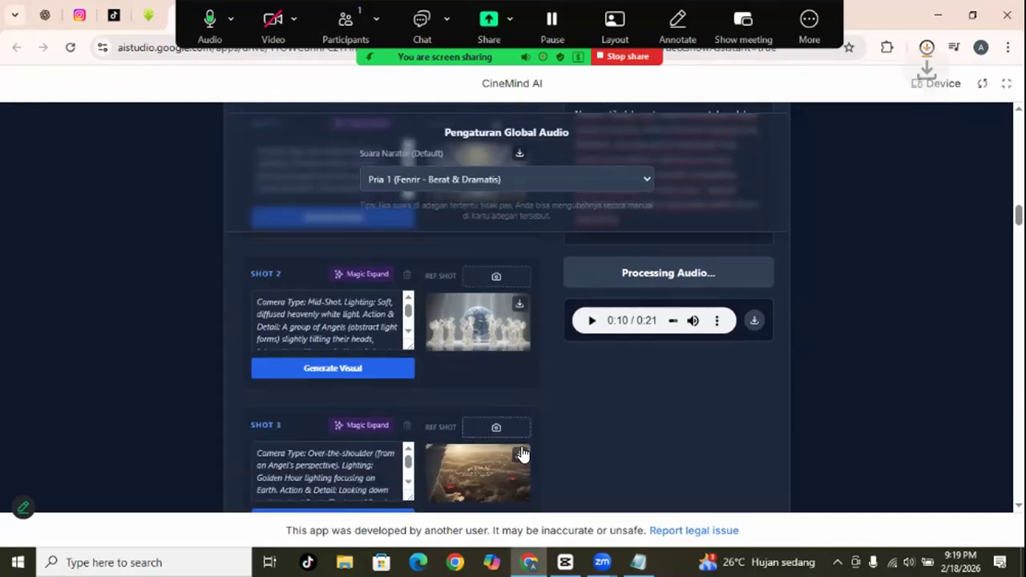
pyautogui.scroll(-1, 613, 449)
pyautogui.scroll(3, 615, 445)
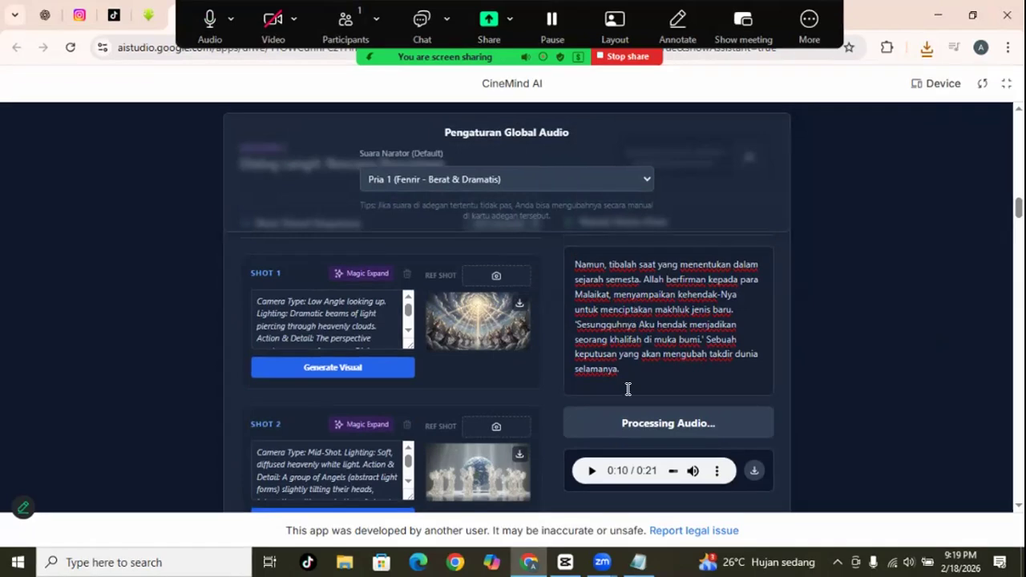
# Listen to the opening of the regenerated Adegan 2 voice-over and download the audio
pyautogui.click(589, 471)
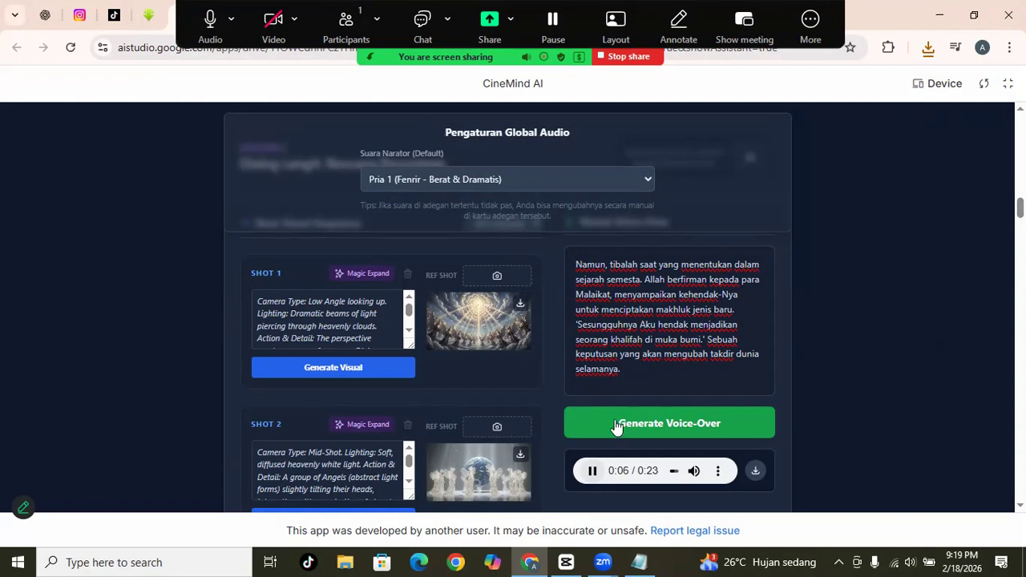
pyautogui.click(591, 471)
pyautogui.scroll(-1, 790, 377)
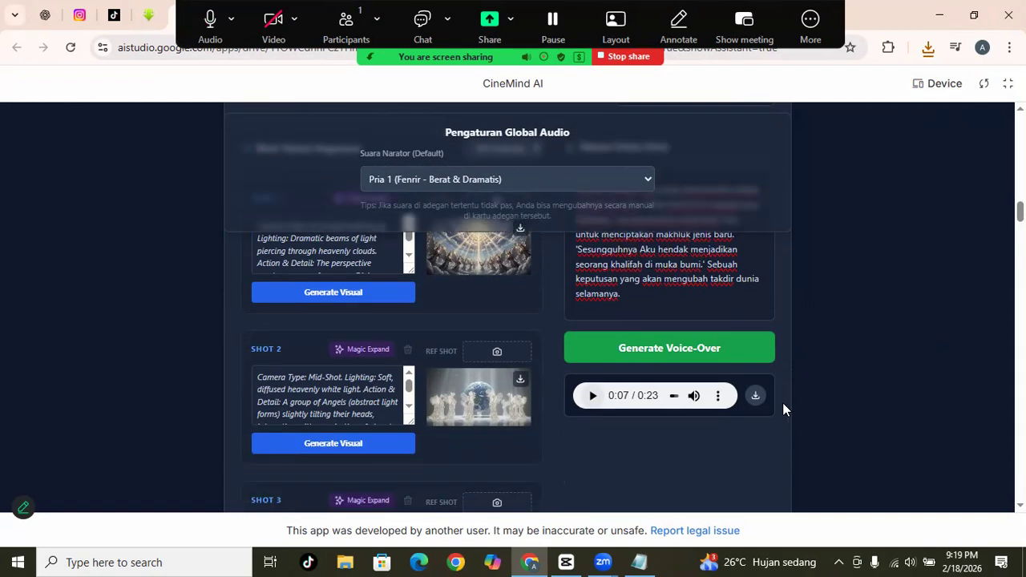
pyautogui.click(755, 396)
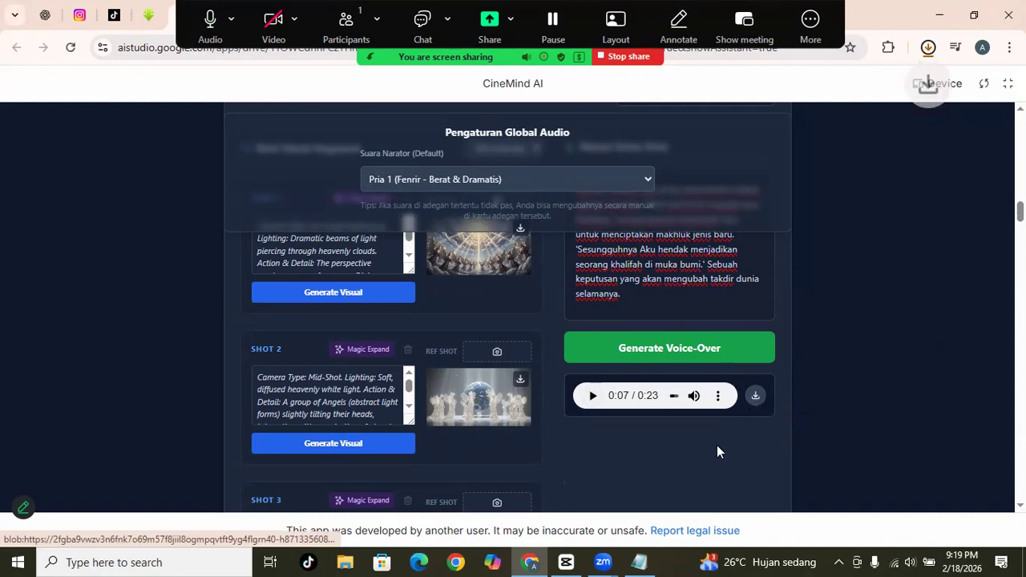
# Generate the voice-over and the visuals for Shot 1, Shot 2 and Shot 3 of Adegan 3 from the existing texts
pyautogui.scroll(-6, 717, 445)
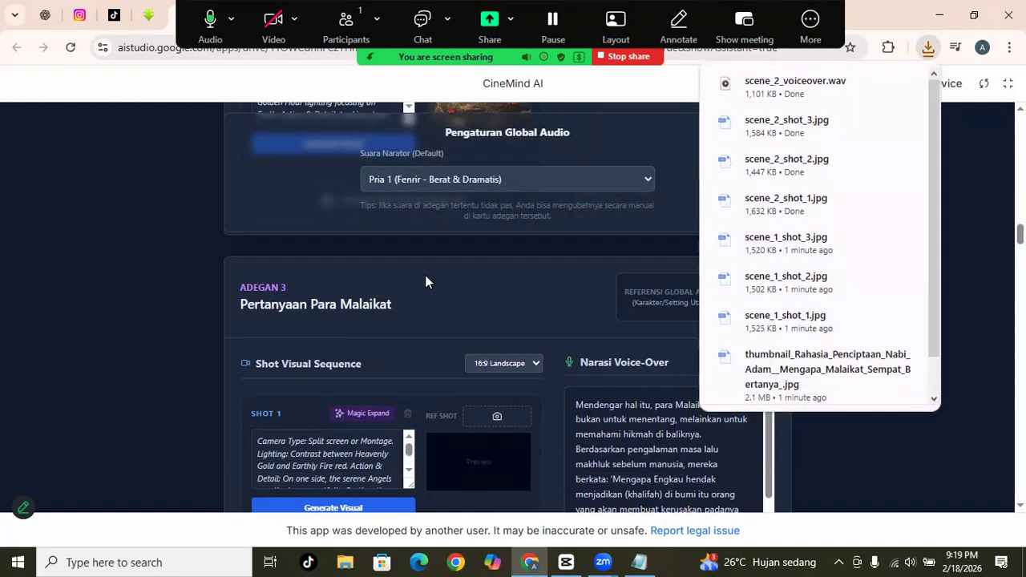
pyautogui.scroll(-1, 545, 368)
pyautogui.click(627, 485)
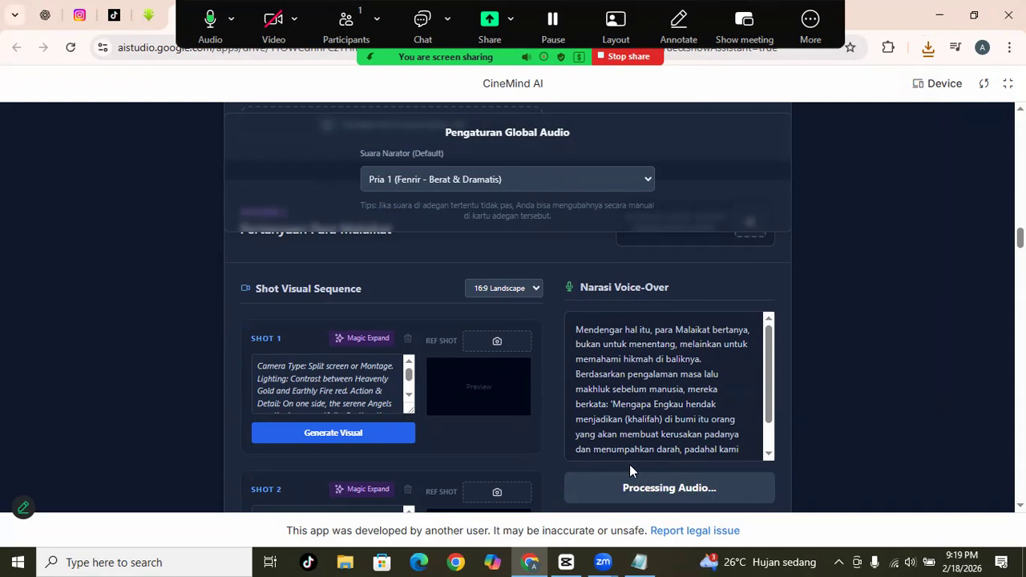
pyautogui.click(360, 439)
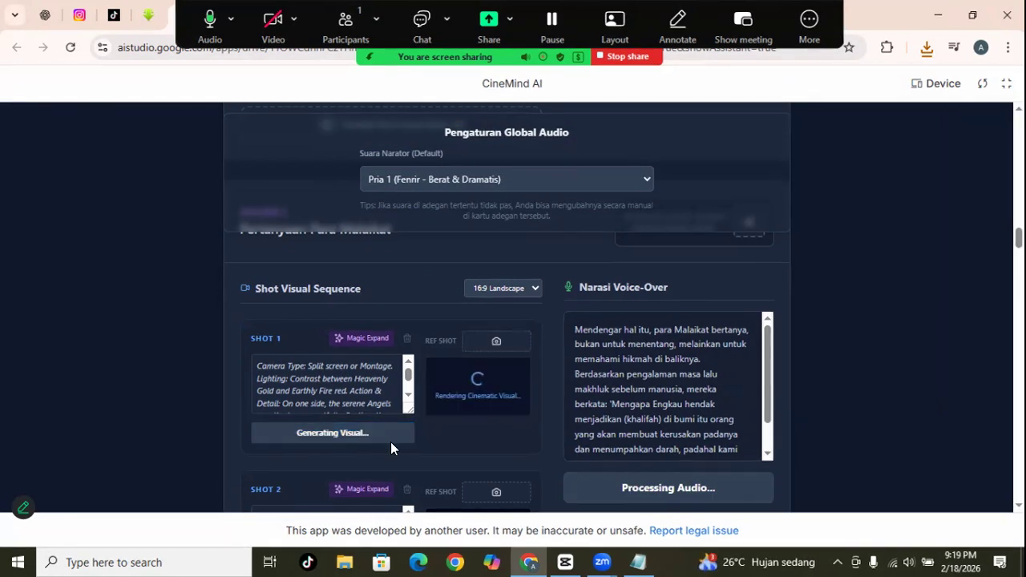
pyautogui.scroll(-2, 390, 445)
pyautogui.click(385, 433)
pyautogui.scroll(-1, 383, 481)
pyautogui.click(382, 508)
# Listen to the whole Adegan 3 voice-over while following its narration text to the end
pyautogui.scroll(1, 646, 469)
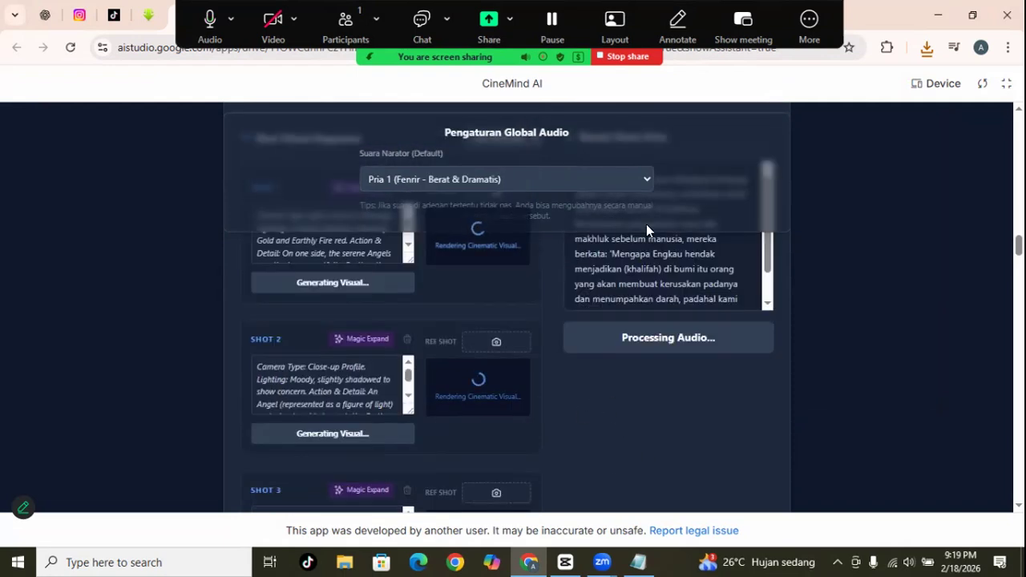
pyautogui.scroll(1, 694, 405)
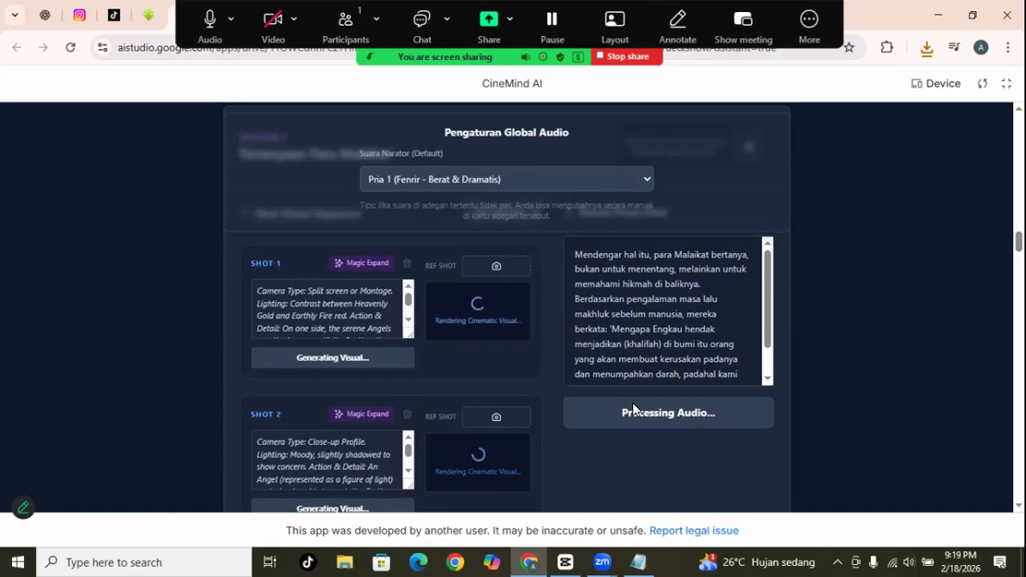
pyautogui.scroll(-3, 680, 340)
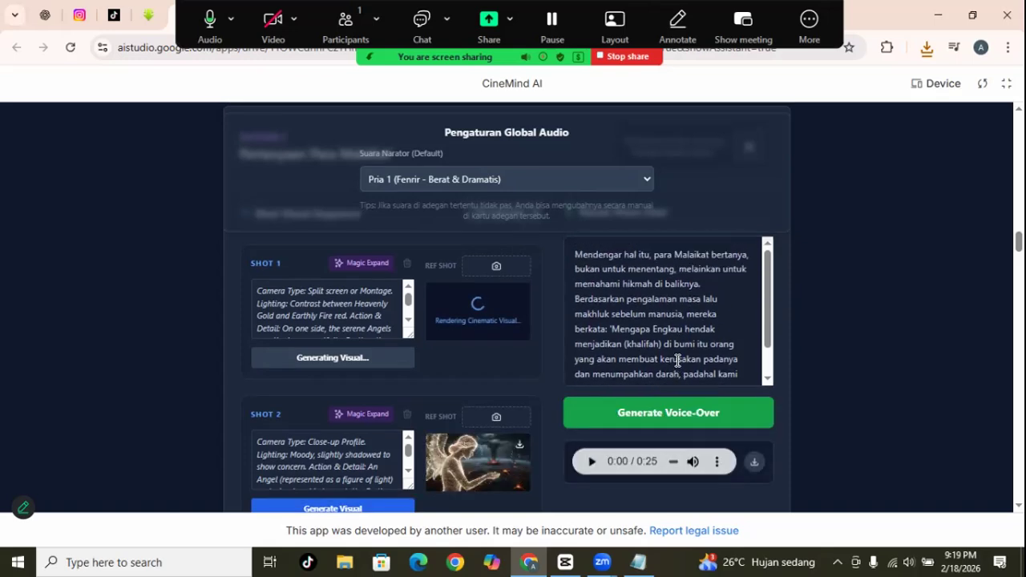
pyautogui.click(592, 462)
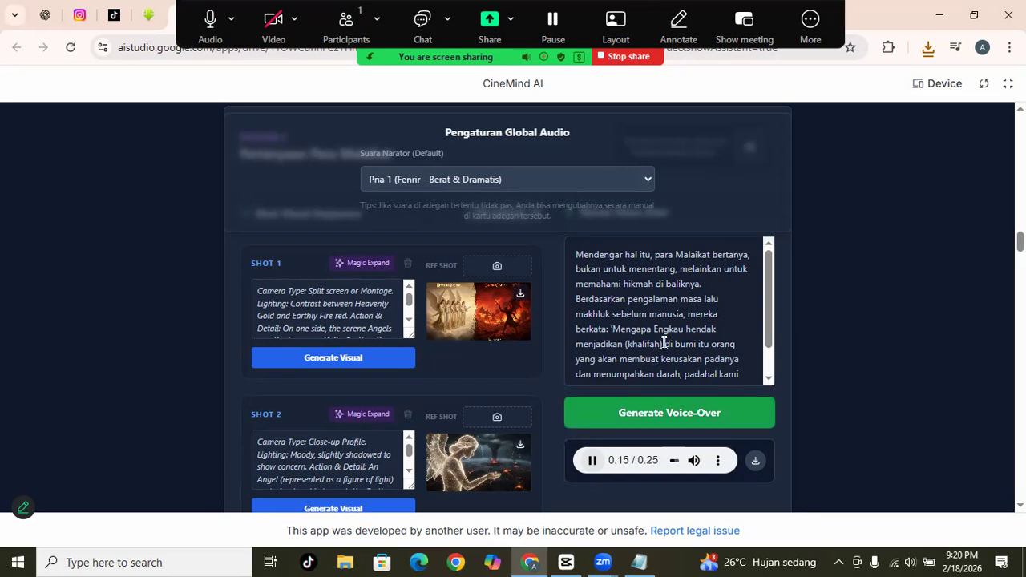
pyautogui.scroll(-2, 663, 343)
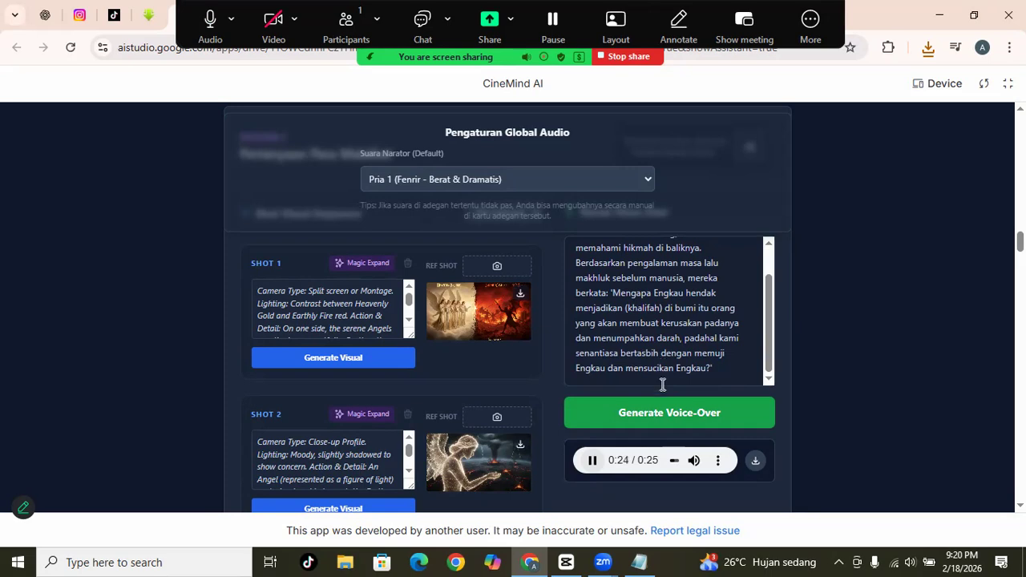
# Download the Adegan 3 voice-over audio and its generated shot visuals
pyautogui.click(754, 460)
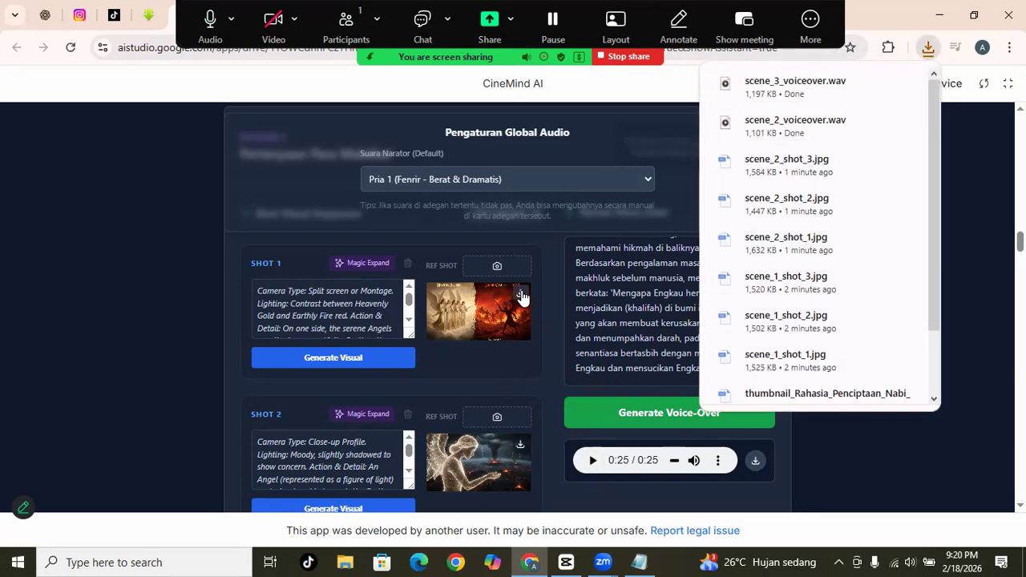
pyautogui.scroll(-1, 549, 376)
pyautogui.click(521, 372)
pyautogui.scroll(-2, 529, 385)
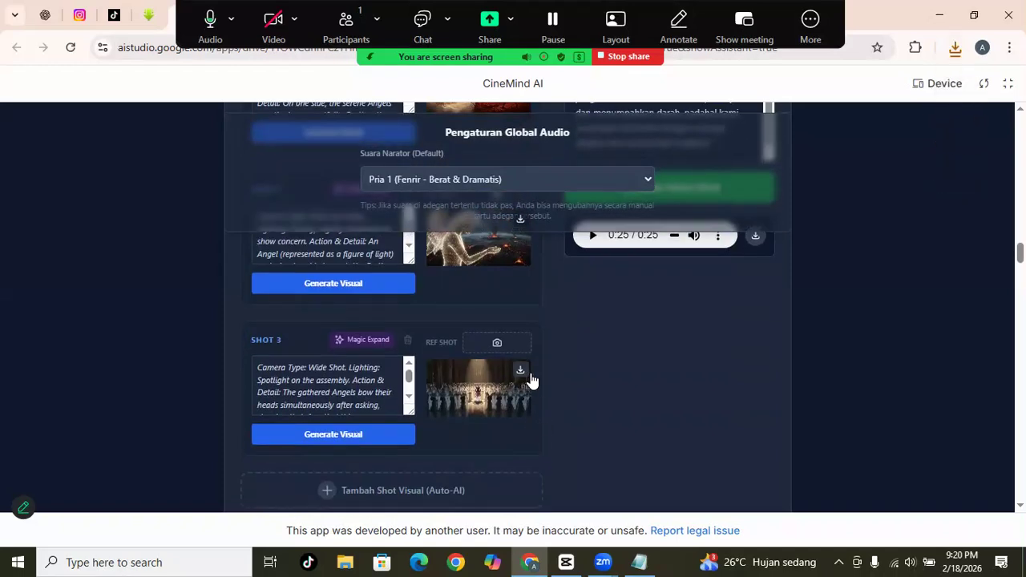
# Generate the voice-over and the visuals for Shot 1, Shot 2 and Shot 3 of Adegan 4 from the existing texts
pyautogui.scroll(-4, 577, 394)
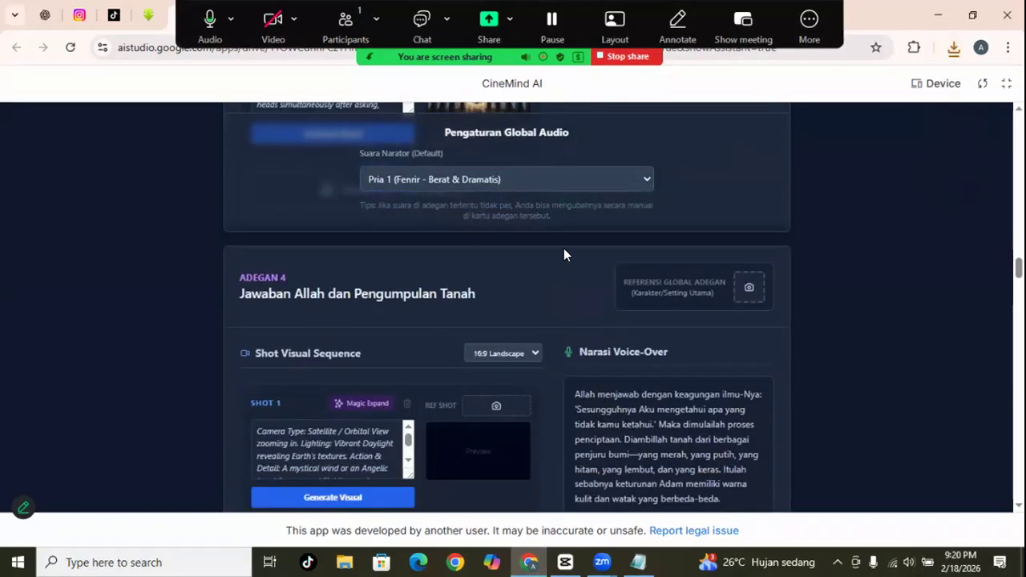
pyautogui.scroll(-1, 576, 377)
pyautogui.click(631, 473)
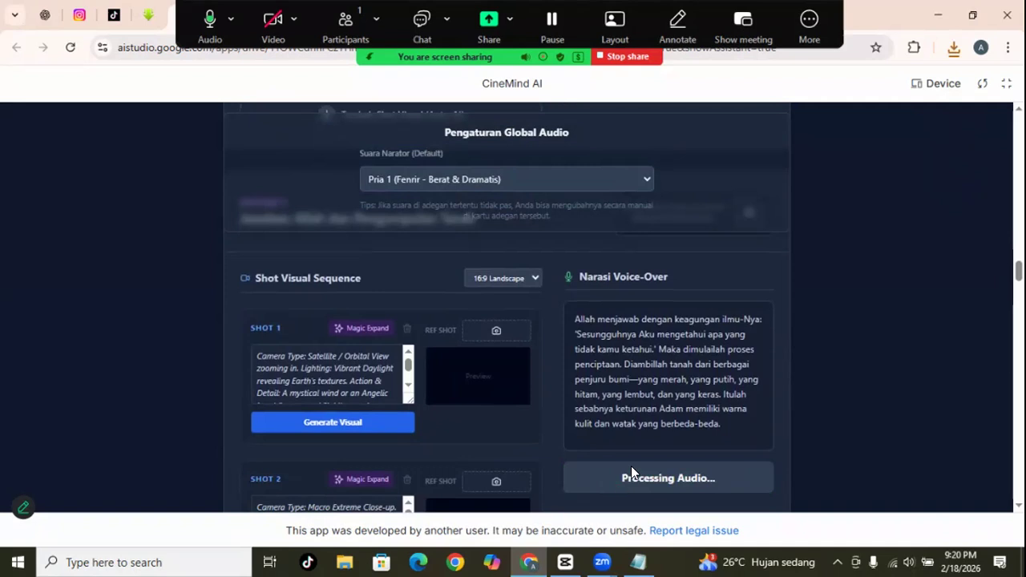
pyautogui.click(397, 427)
pyautogui.scroll(-1, 444, 444)
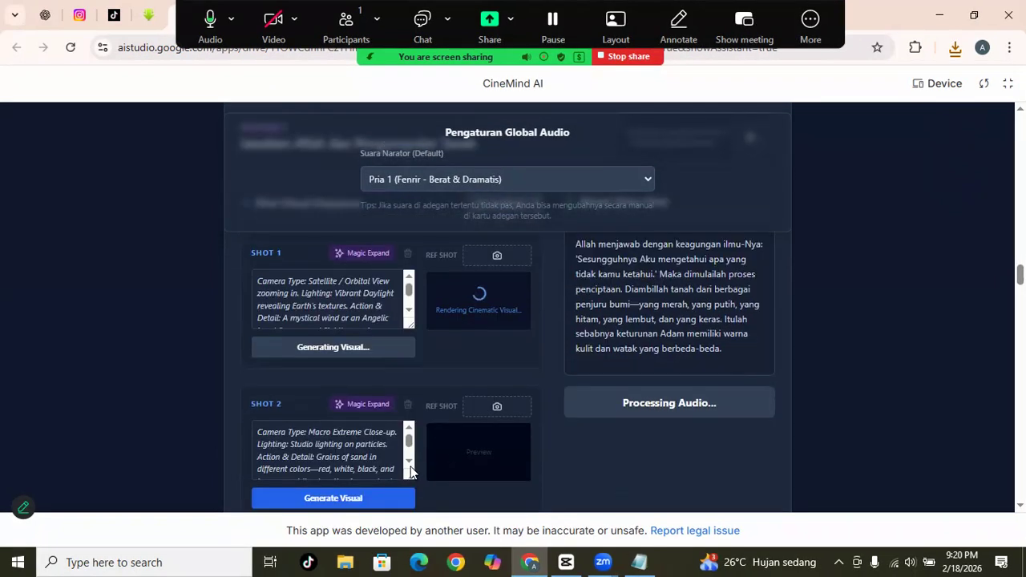
pyautogui.click(401, 499)
pyautogui.scroll(-2, 472, 490)
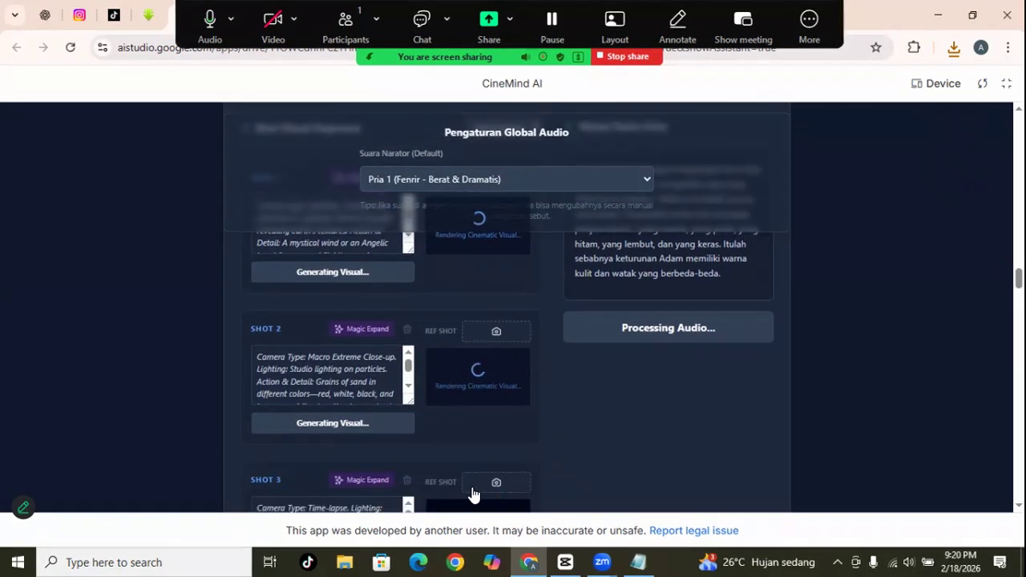
pyautogui.click(370, 499)
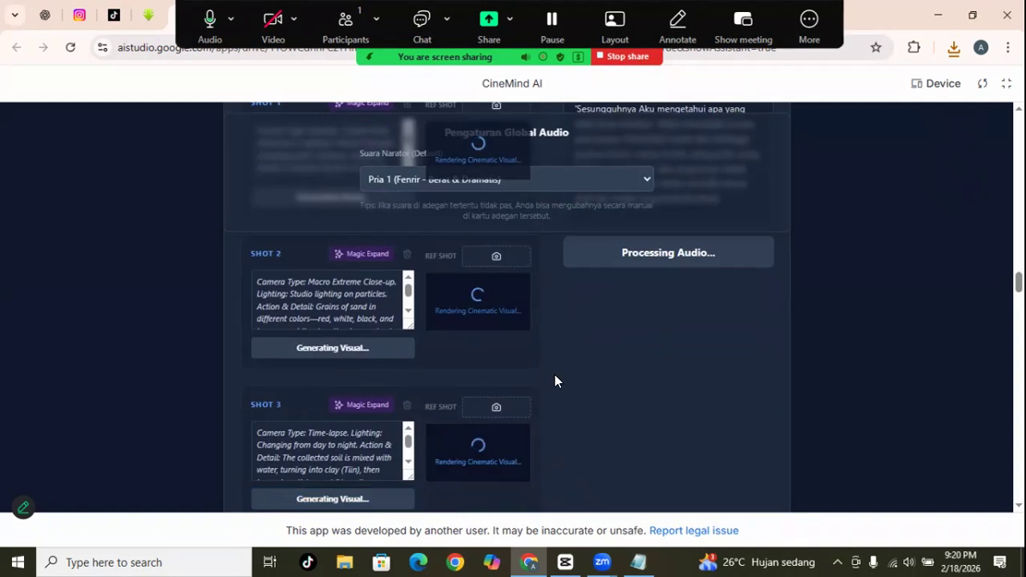
pyautogui.scroll(2, 554, 375)
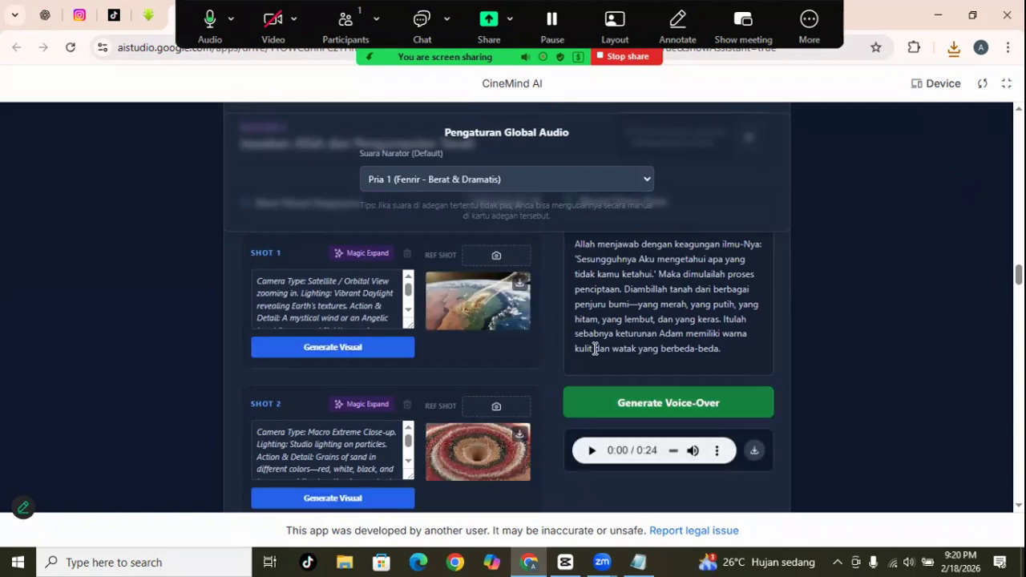
# Play the Adegan 4 voice-over and download the generated visuals of Shot 1, Shot 2 and Shot 3
pyautogui.scroll(1, 609, 348)
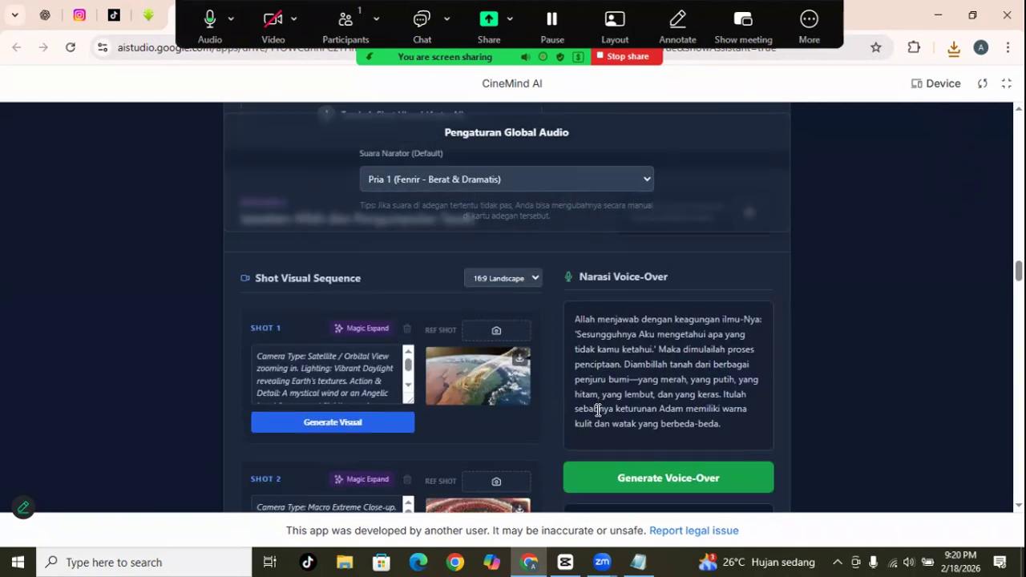
pyautogui.scroll(-1, 575, 455)
pyautogui.click(590, 451)
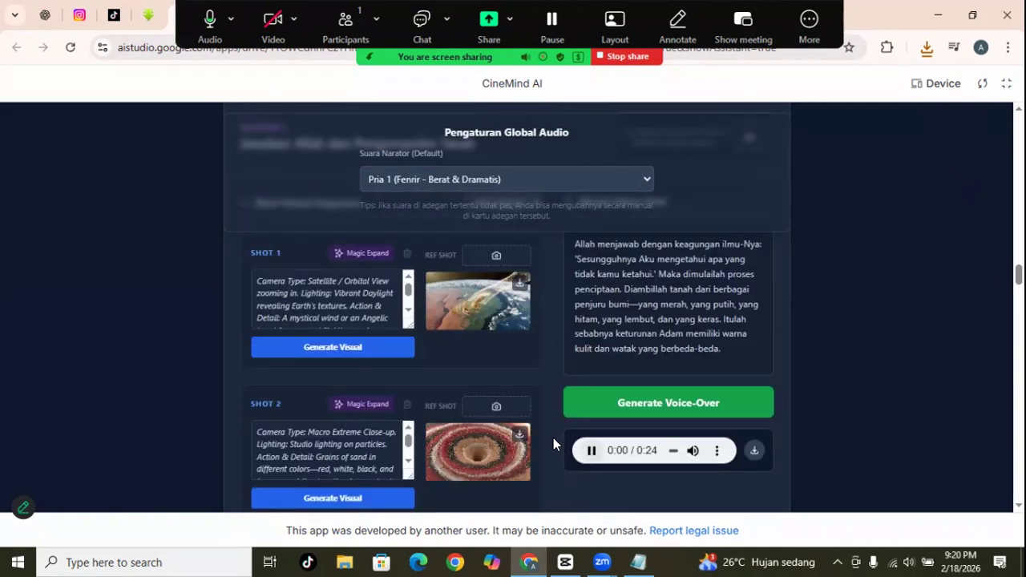
pyautogui.click(520, 435)
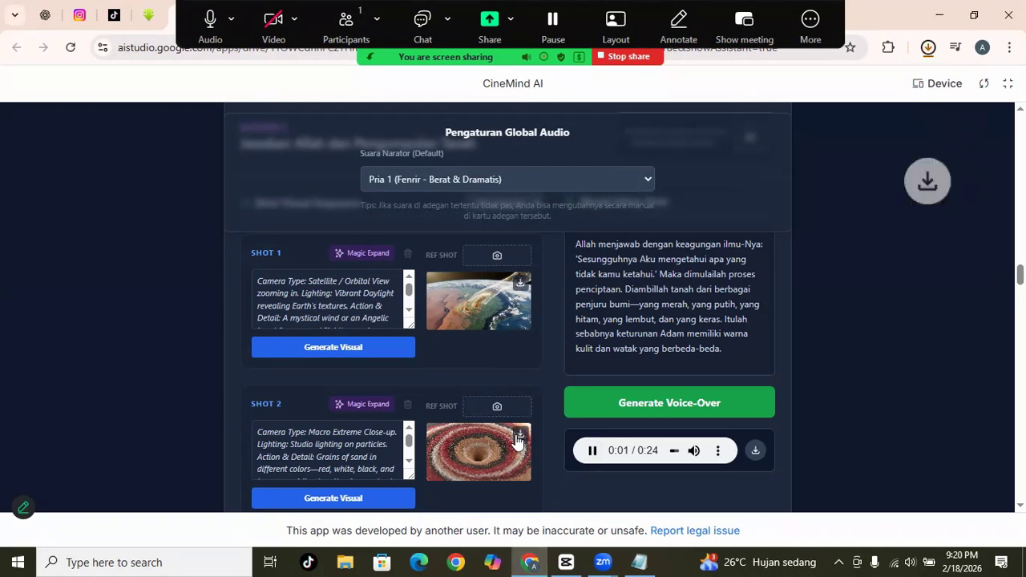
pyautogui.scroll(-2, 541, 443)
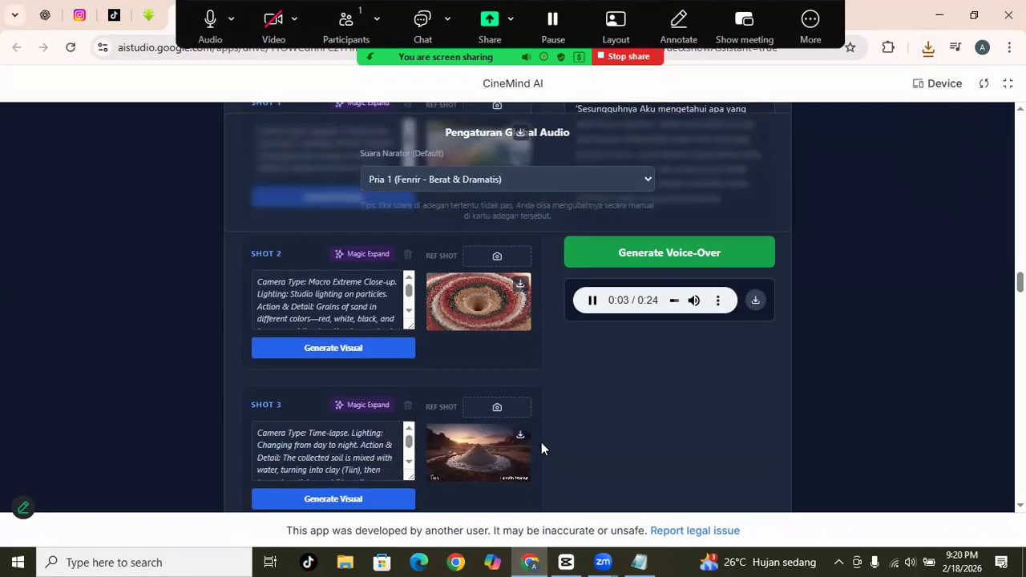
pyautogui.click(520, 435)
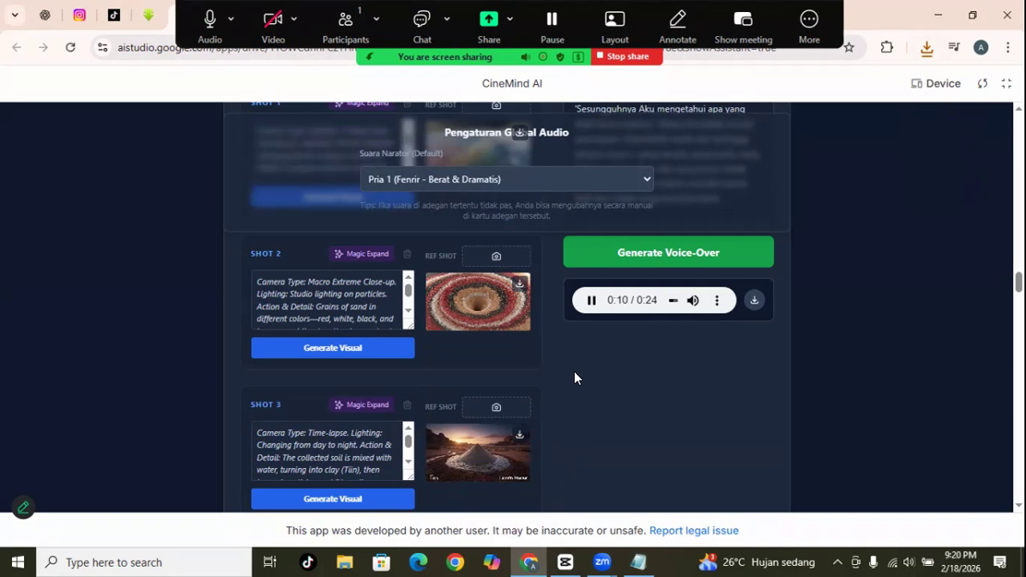
pyautogui.scroll(2, 634, 407)
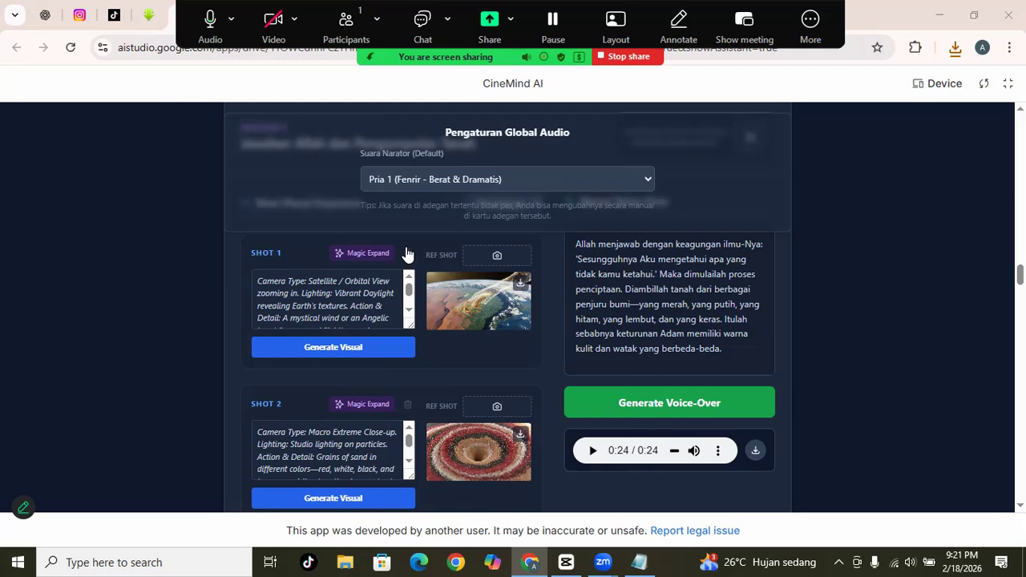
# Check in the Downloads folder which scene files have been saved, and download the missing Adegan 4 voice-over audio in CineMind AI
pyautogui.press('super+e')
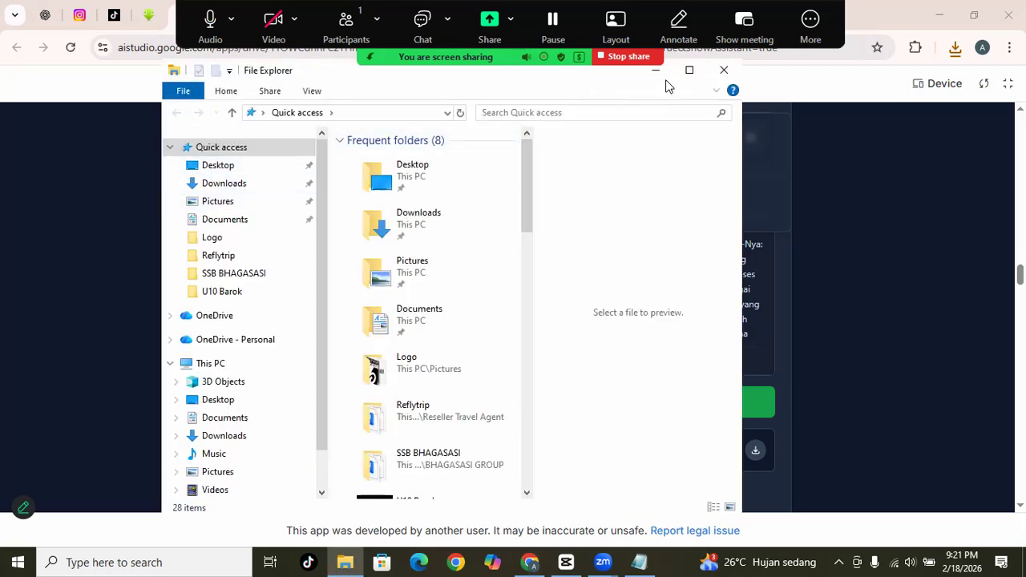
pyautogui.click(688, 72)
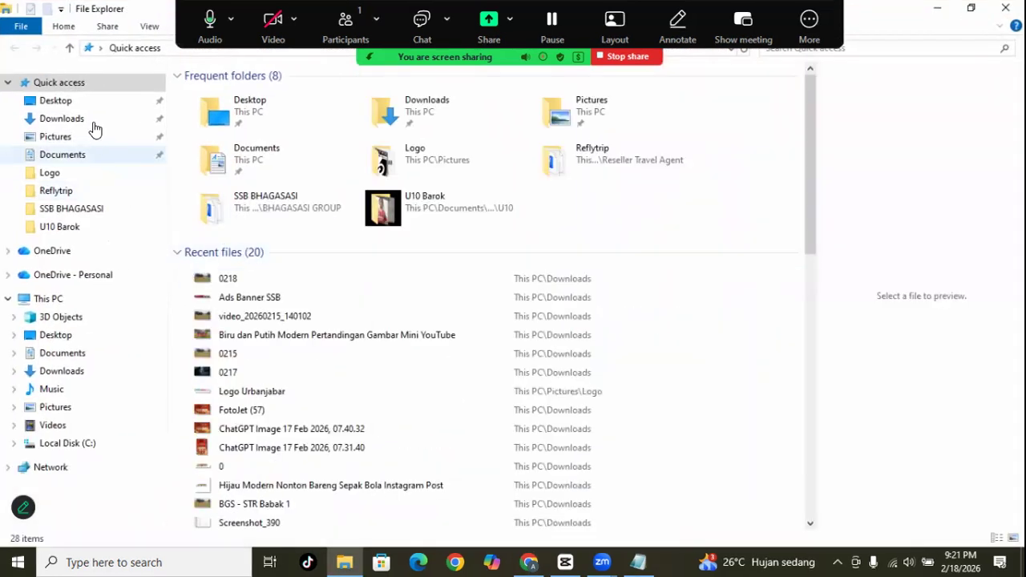
pyautogui.click(93, 122)
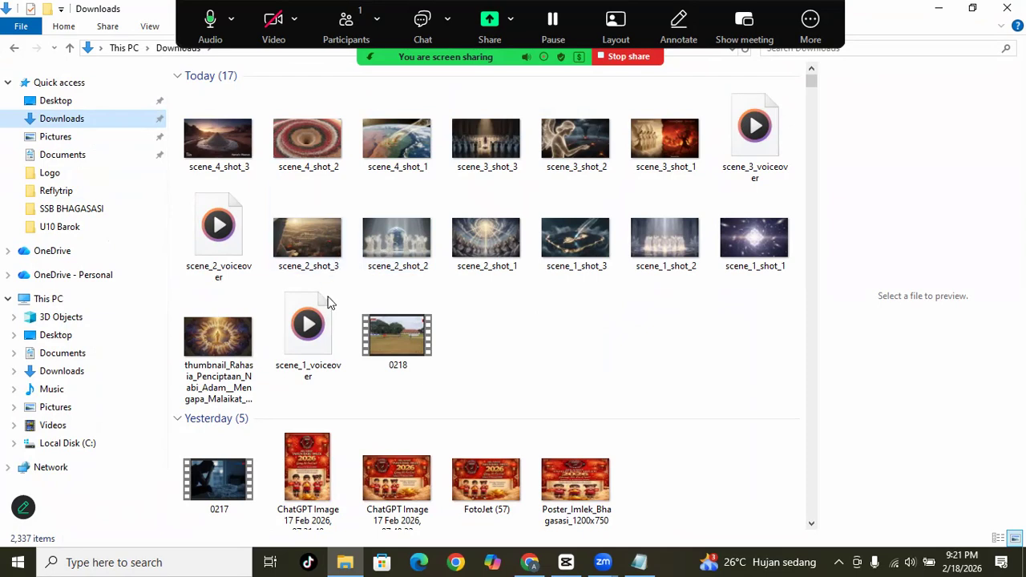
pyautogui.click(529, 561)
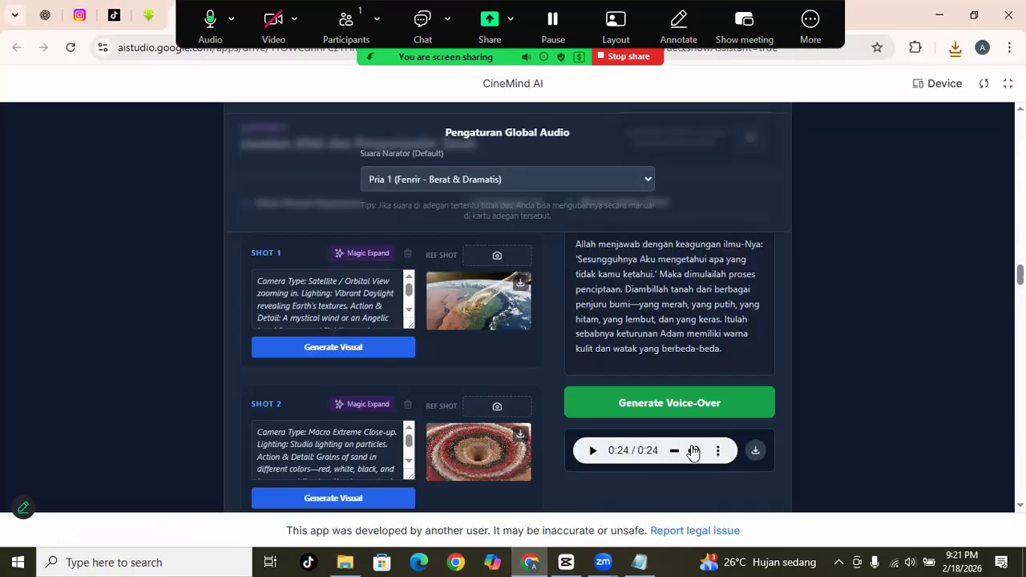
pyautogui.click(755, 449)
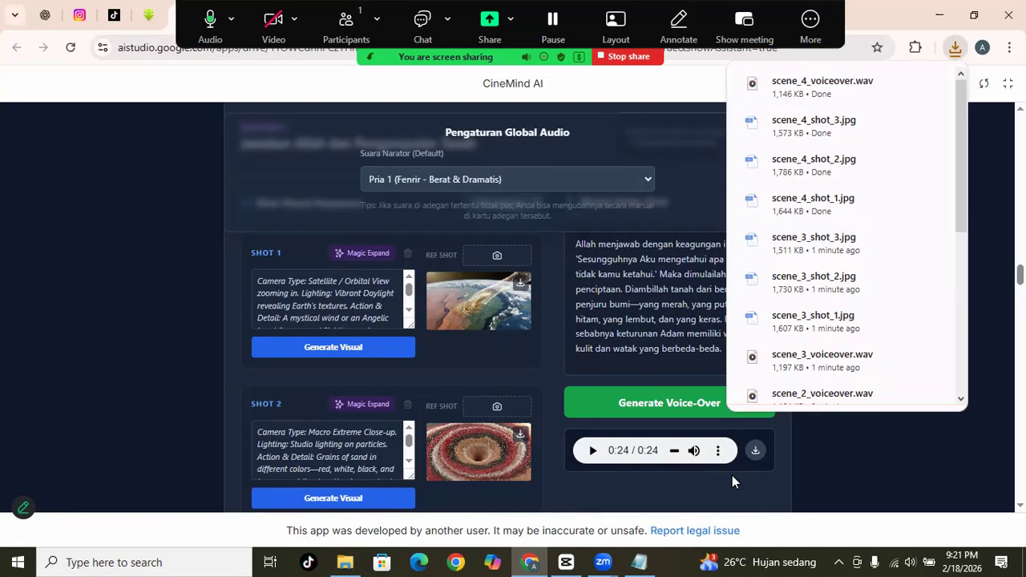
# Generate the voice-over and the visuals for Shot 1, Shot 2 and Shot 3 of Adegan 5 from the existing texts
pyautogui.scroll(-8, 732, 475)
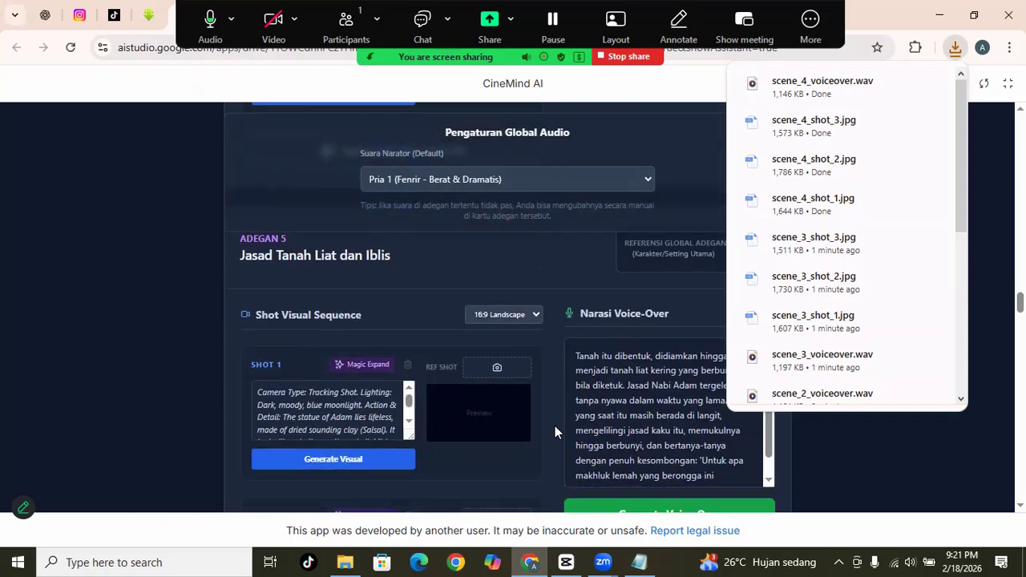
pyautogui.scroll(-2, 555, 426)
pyautogui.click(583, 401)
pyautogui.click(361, 337)
pyautogui.click(343, 488)
pyautogui.scroll(-1, 353, 479)
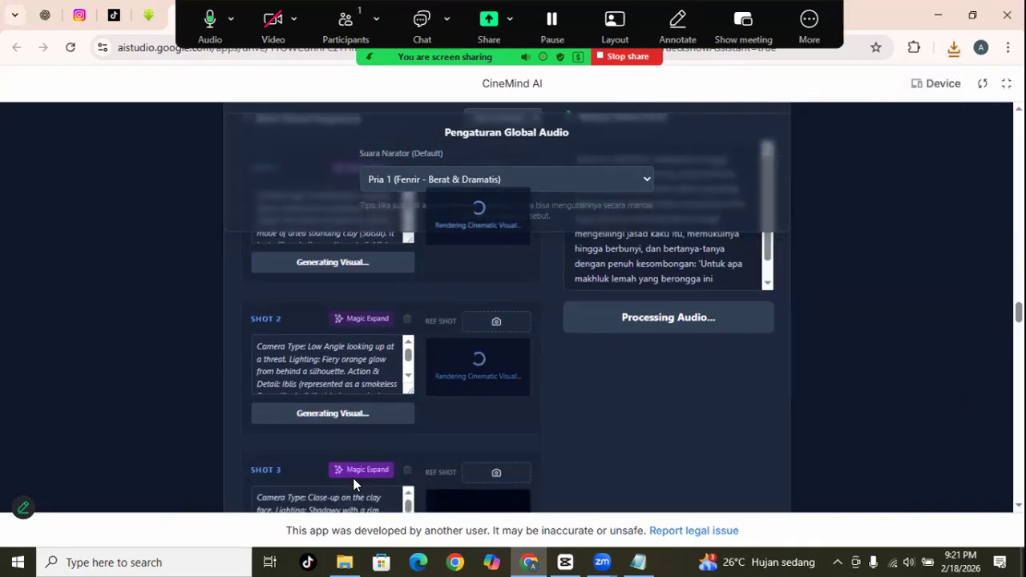
pyautogui.scroll(-2, 352, 478)
pyautogui.click(360, 422)
pyautogui.scroll(2, 648, 427)
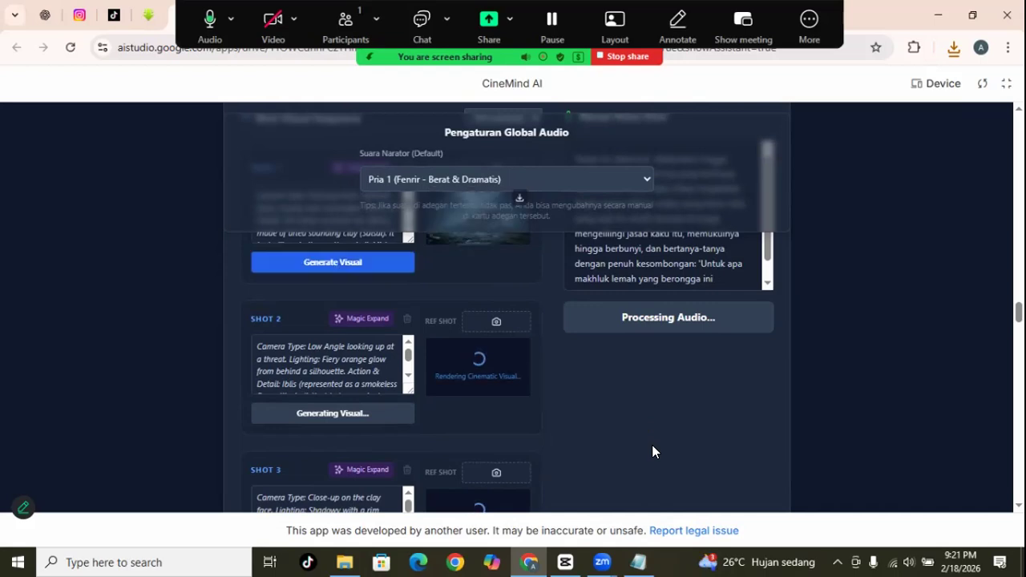
# Listen to the whole Adegan 5 voice-over while following its narration text to the end
pyautogui.scroll(1, 670, 436)
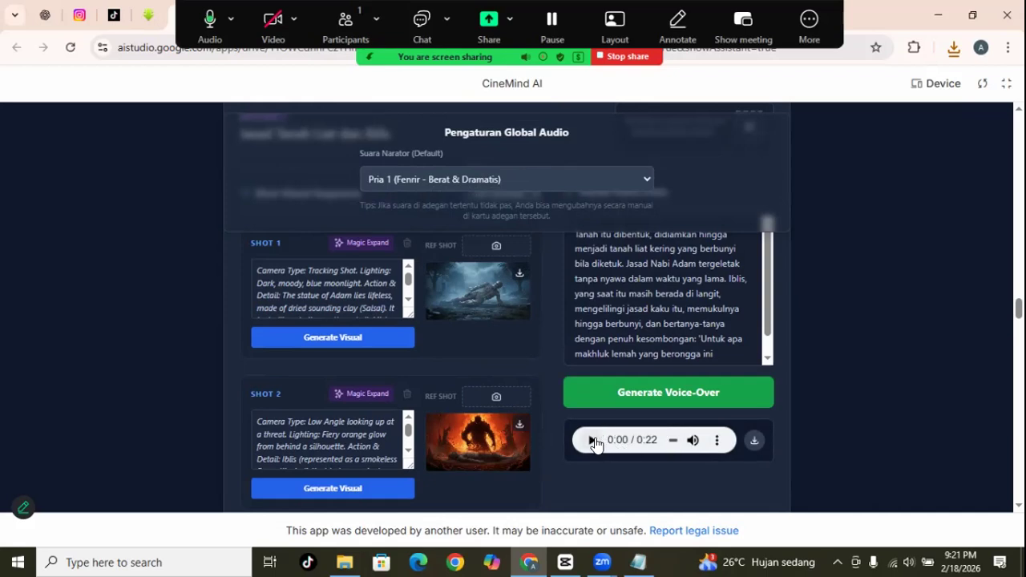
pyautogui.click(593, 441)
pyautogui.scroll(1, 599, 476)
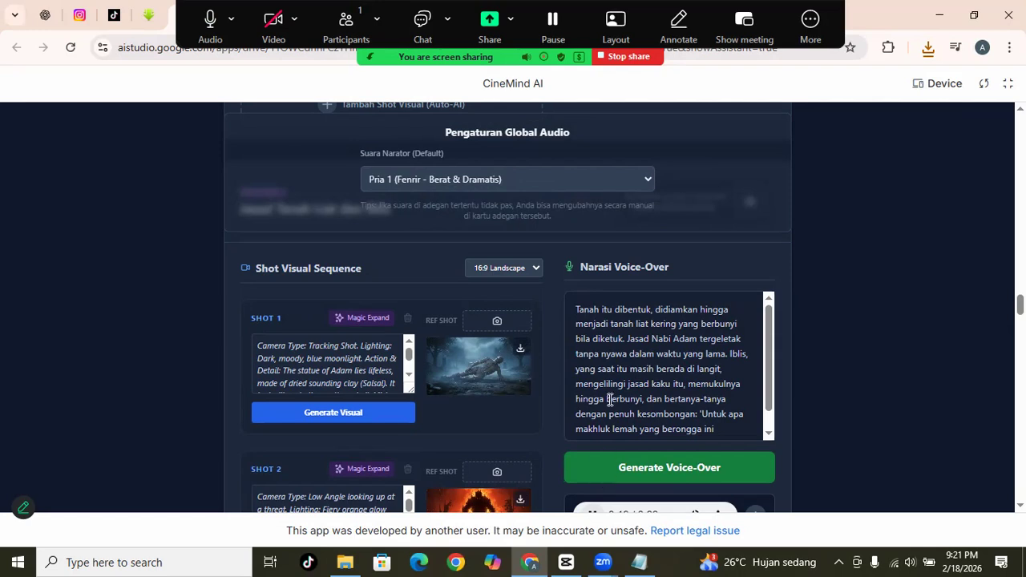
pyautogui.scroll(-1, 611, 402)
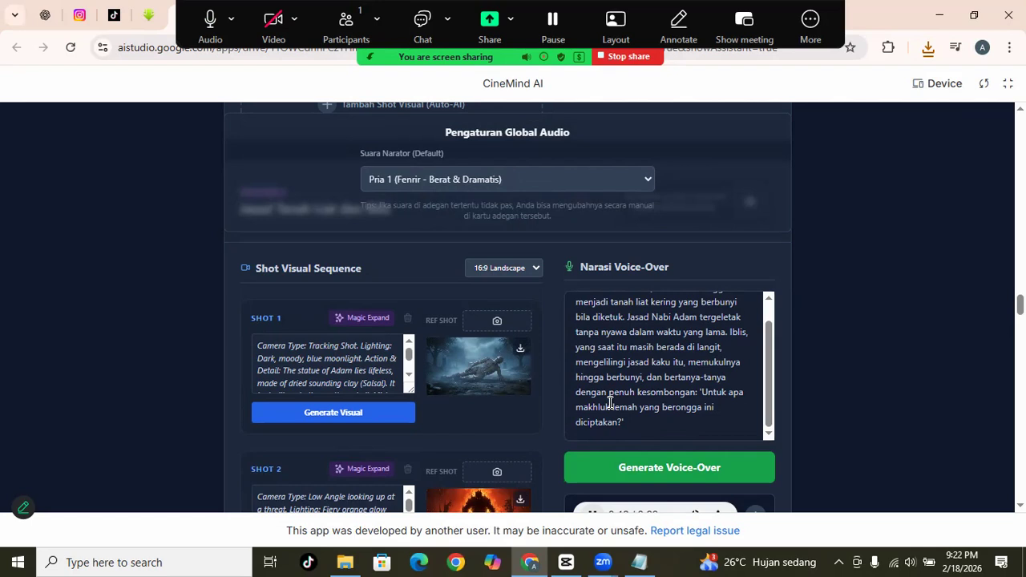
# Download the Adegan 5 voice-over audio and the visuals of Shot 1, Shot 2 and Shot 3
pyautogui.scroll(-1, 611, 403)
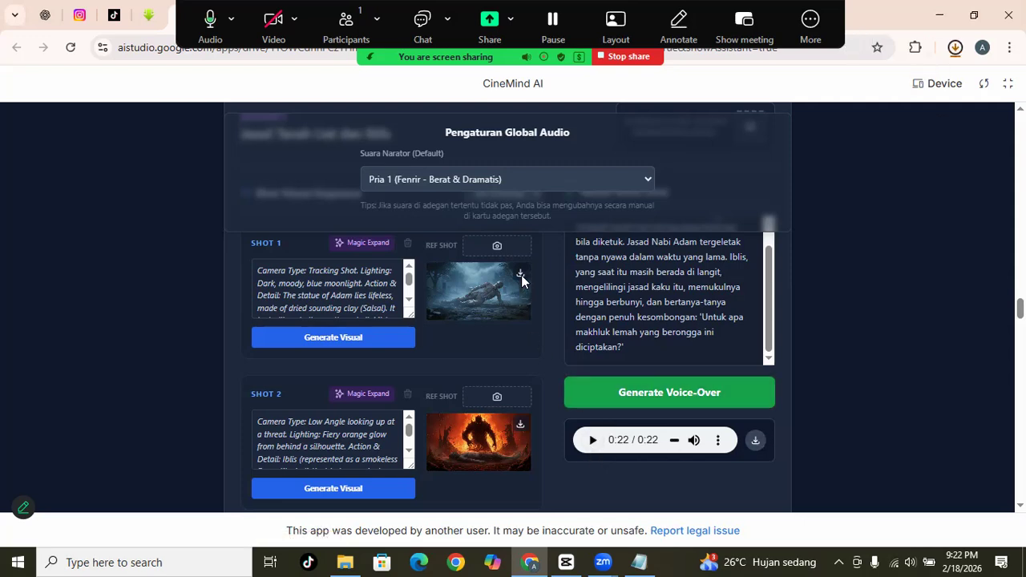
pyautogui.click(520, 427)
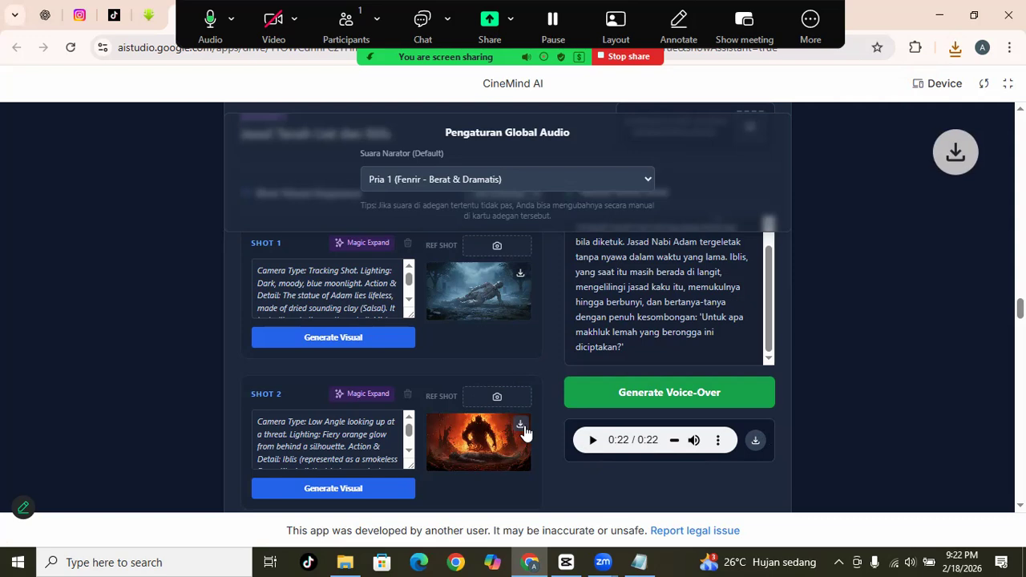
pyautogui.scroll(-2, 521, 430)
pyautogui.click(520, 428)
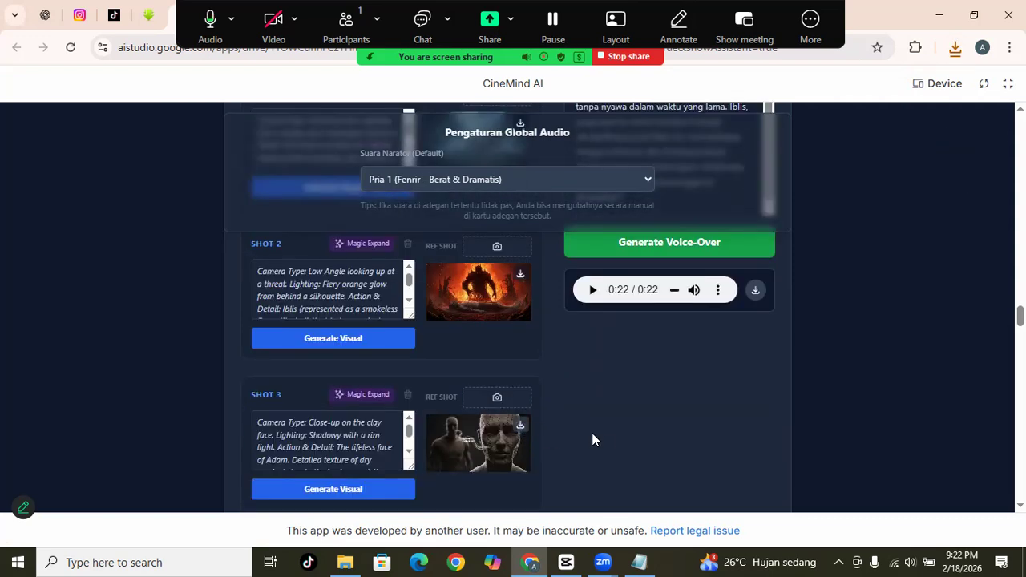
# Generate the voice-over and the visuals for Shot 1, Shot 2 and Shot 3 of Adegan 6 from the existing texts
pyautogui.scroll(-3, 607, 436)
pyautogui.scroll(-3, 533, 425)
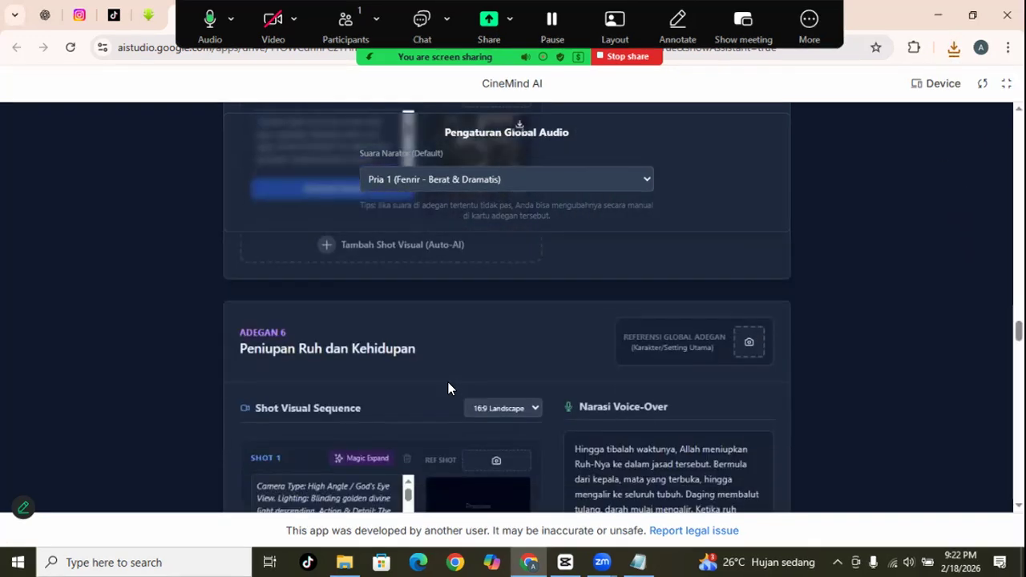
pyautogui.click(597, 459)
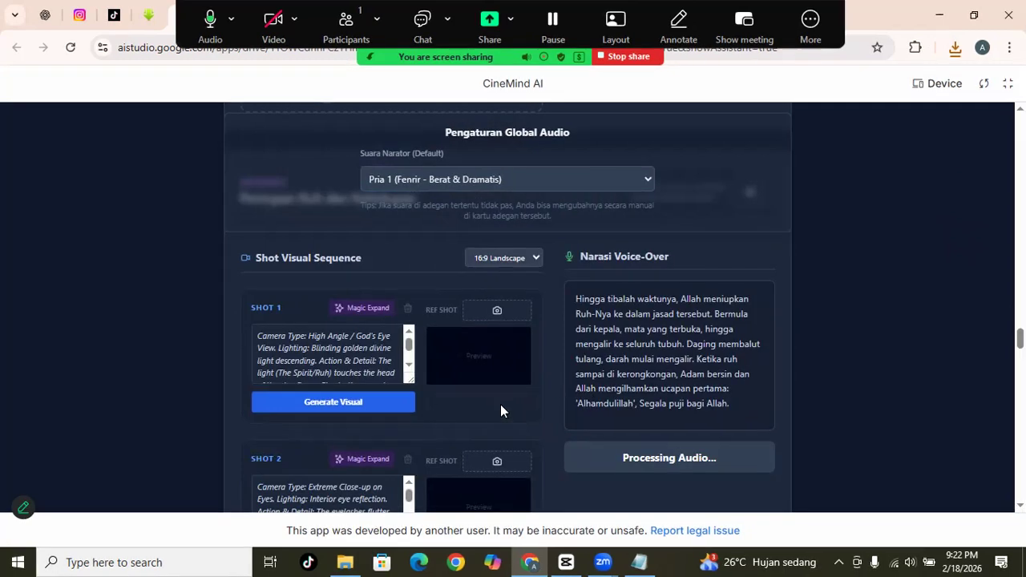
pyautogui.click(369, 401)
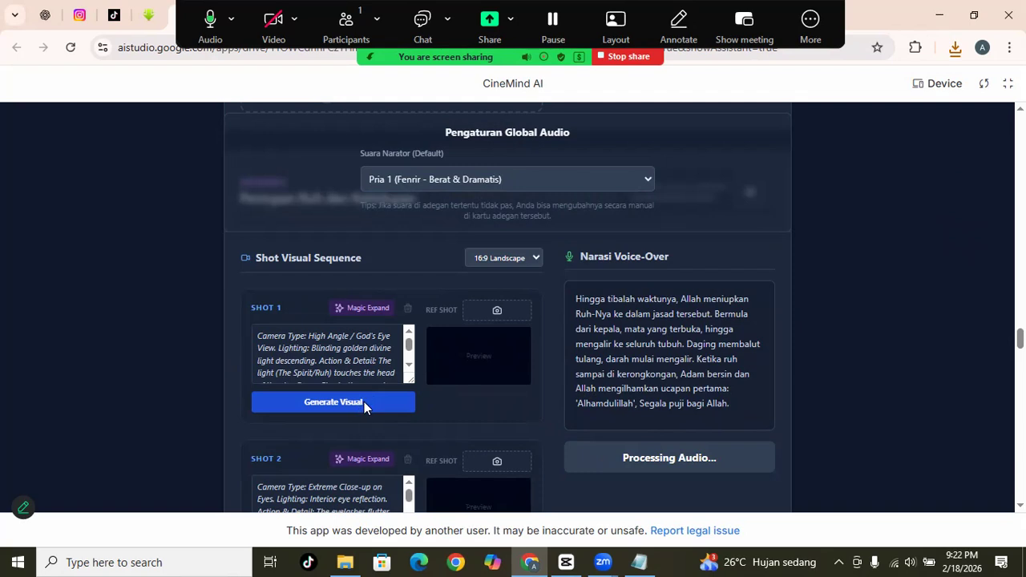
pyautogui.scroll(-1, 403, 431)
pyautogui.click(385, 483)
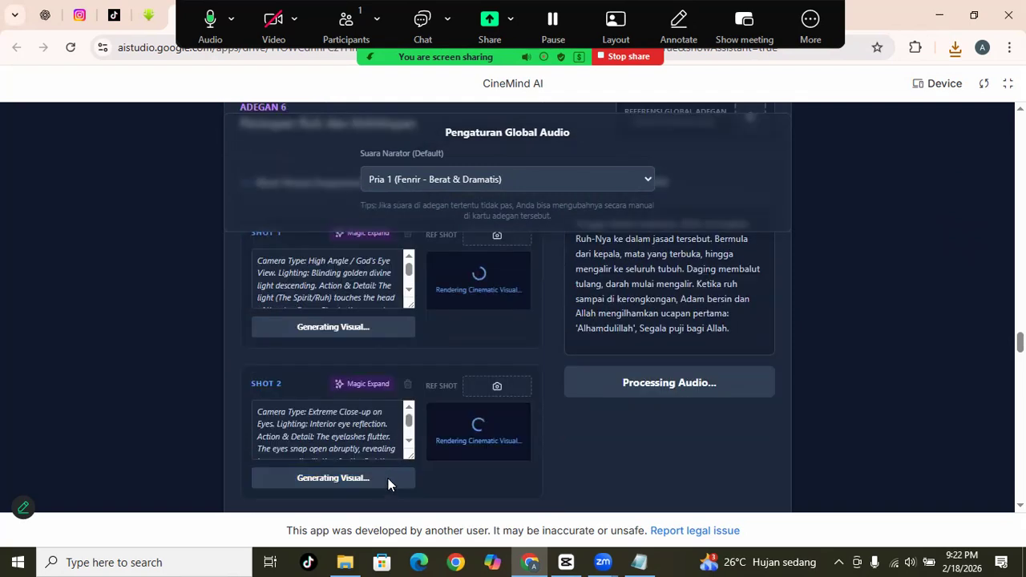
pyautogui.scroll(-2, 389, 479)
pyautogui.click(392, 477)
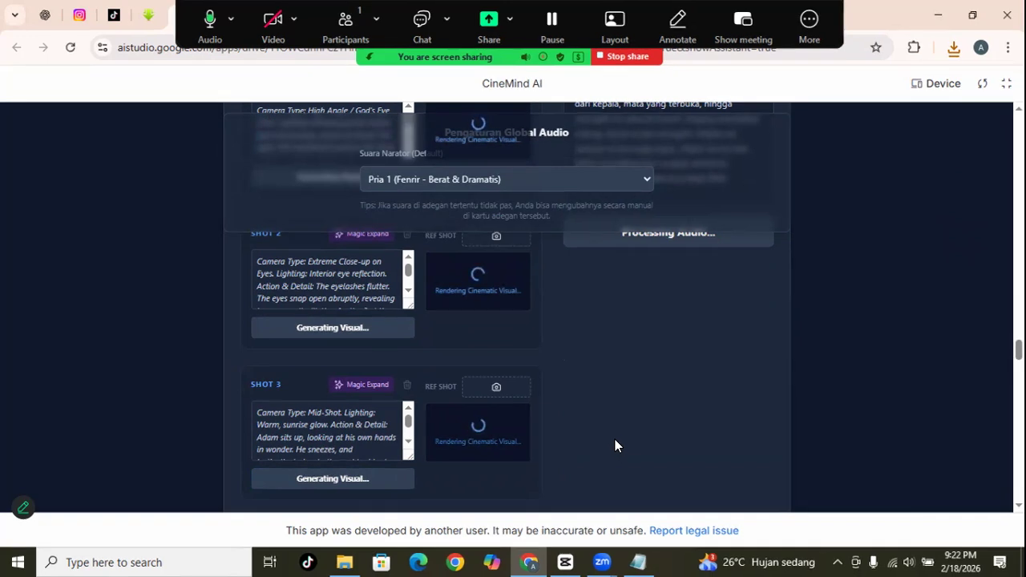
# Play the generated Adegan 6 voice-over to check it against the narration text
pyautogui.scroll(3, 627, 409)
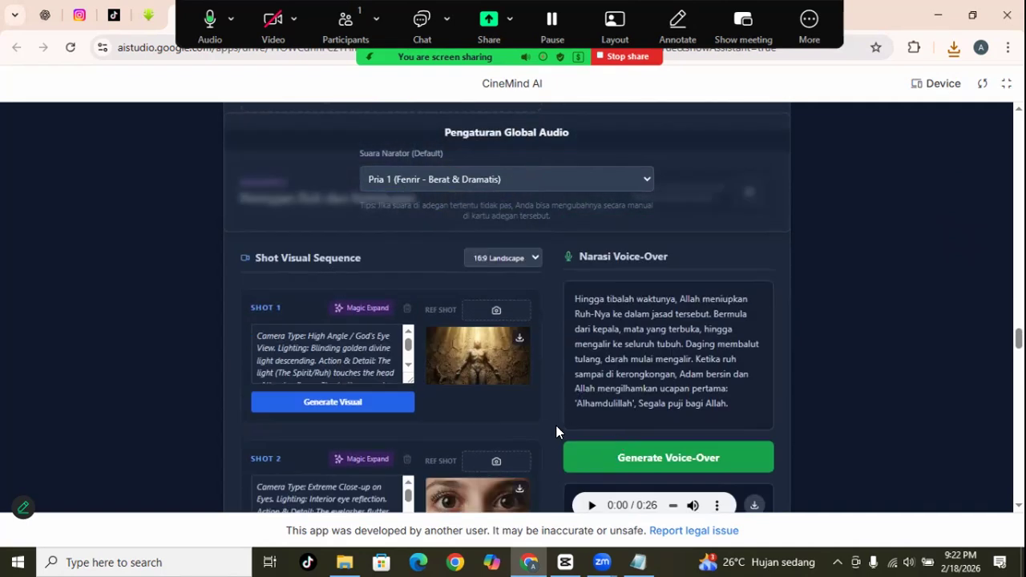
pyautogui.scroll(-1, 550, 436)
pyautogui.click(586, 431)
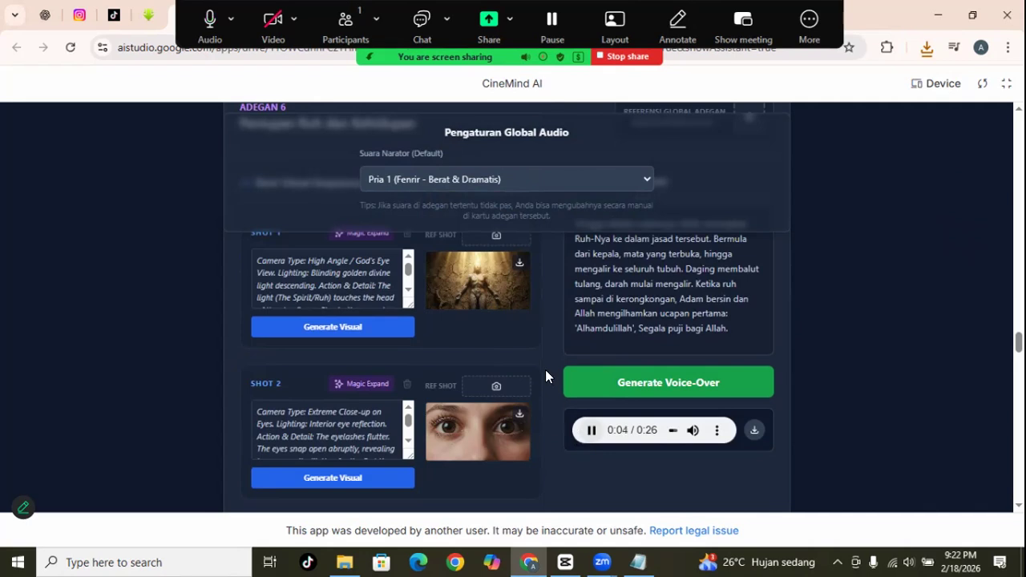
# Download the Adegan 6 visuals of Shot 1, Shot 2 and Shot 3 and the scene's voice-over audio
pyautogui.click(520, 416)
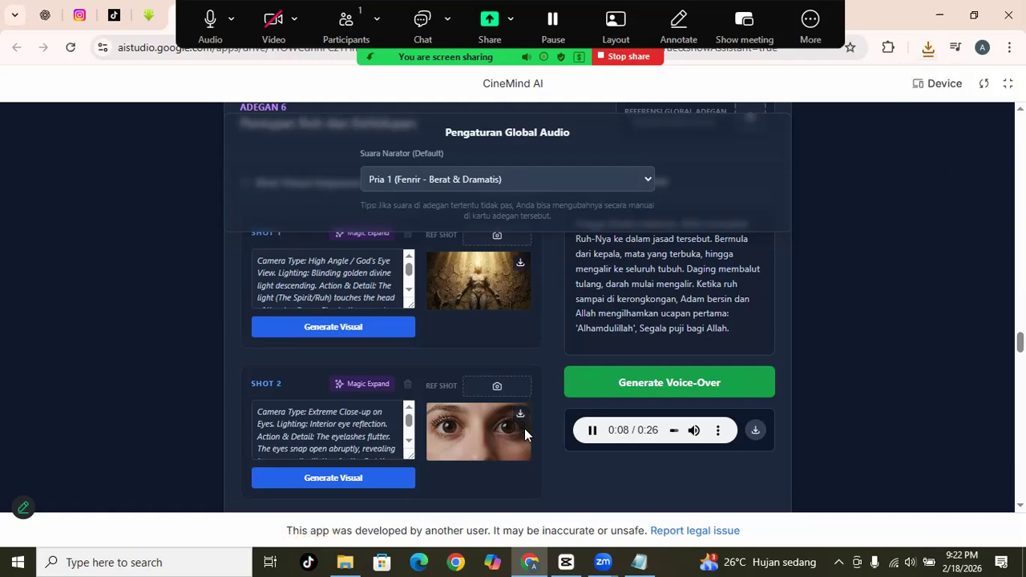
pyautogui.scroll(-1, 524, 428)
pyautogui.scroll(-1, 525, 440)
pyautogui.click(520, 418)
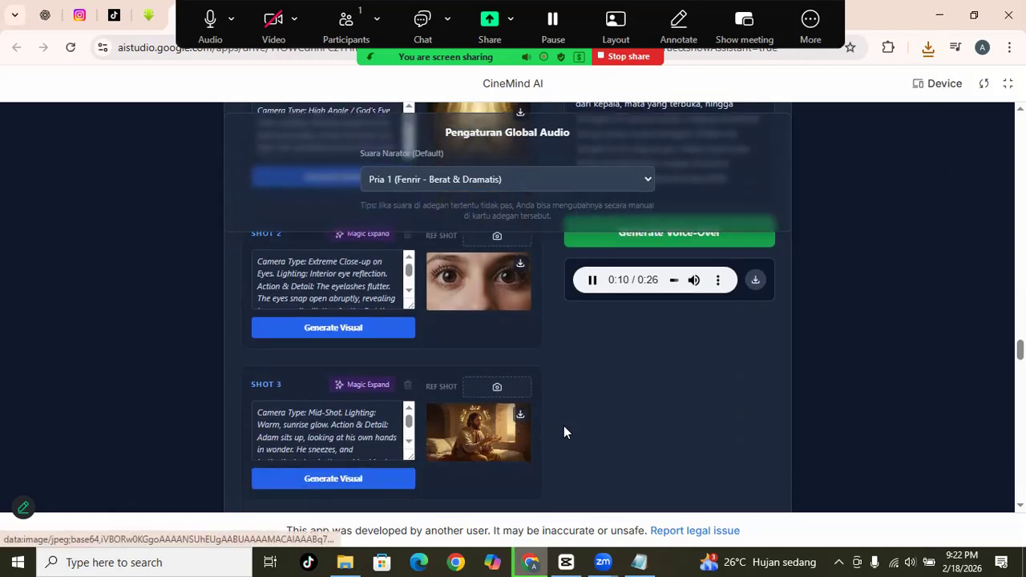
pyautogui.scroll(2, 563, 431)
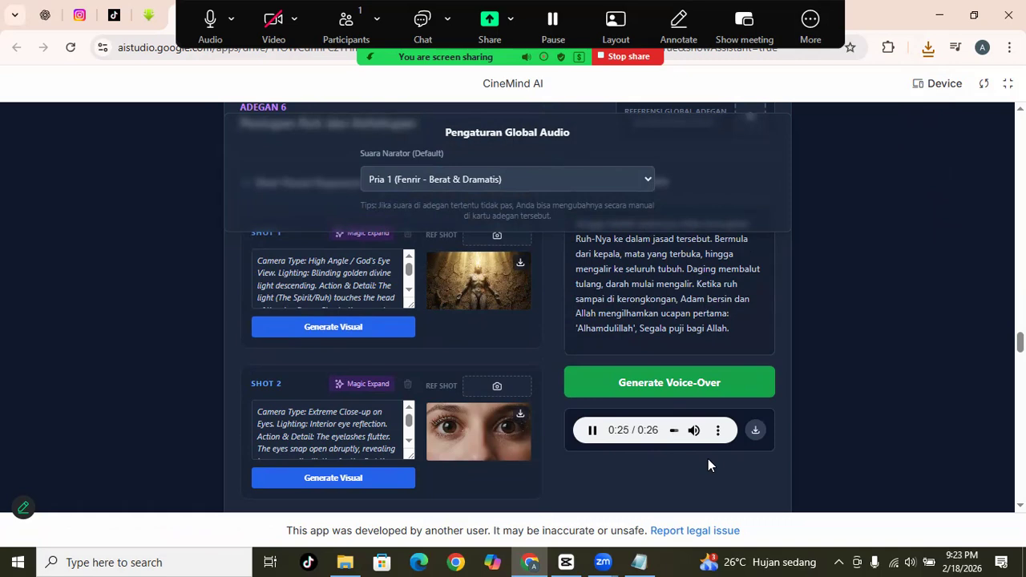
pyautogui.click(750, 449)
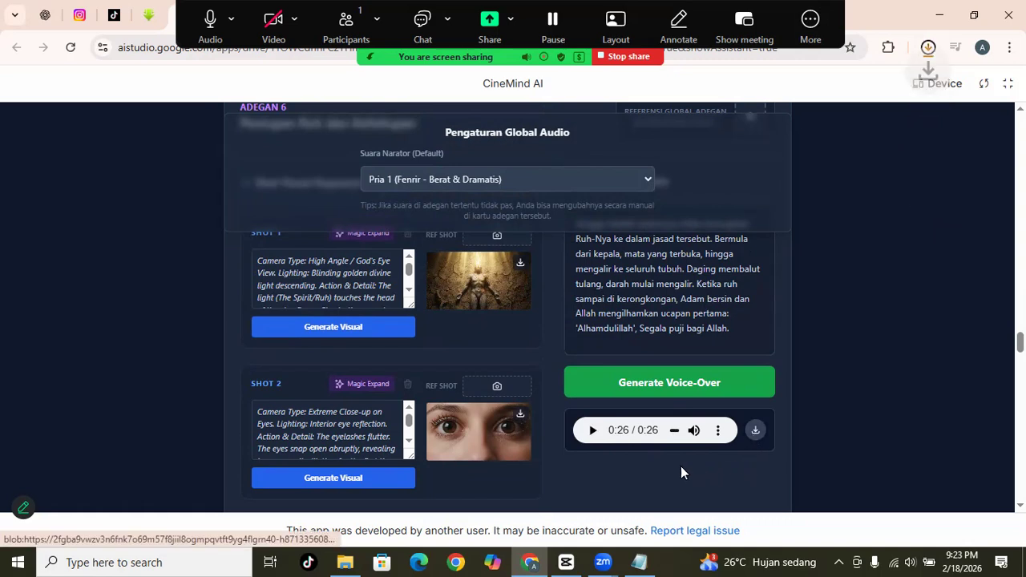
# Generate the voice-over and the visuals for Shot 1, Shot 2 and Shot 3 of Adegan 7 from the existing texts
pyautogui.scroll(-3, 657, 449)
pyautogui.scroll(-2, 642, 435)
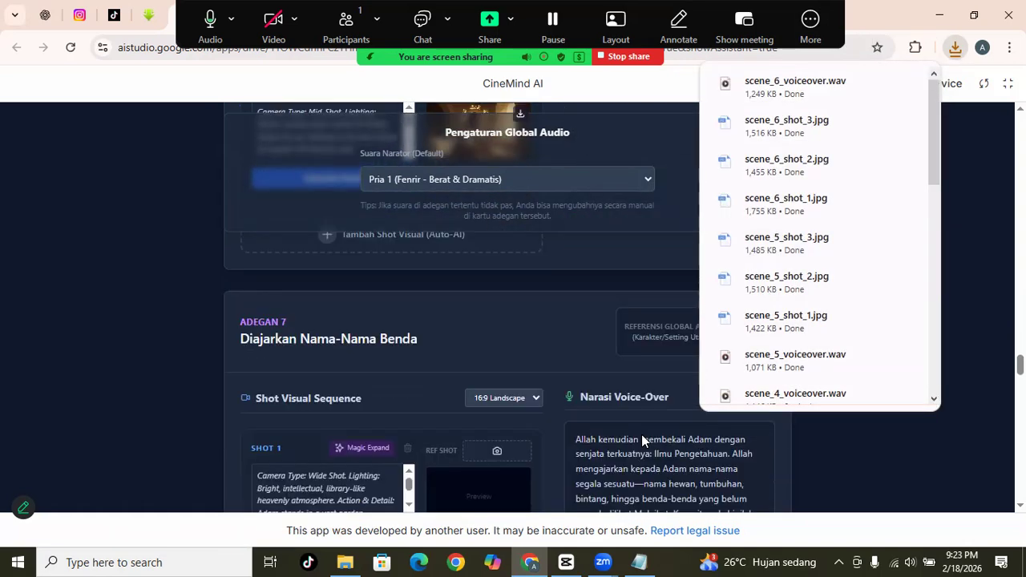
pyautogui.scroll(-1, 451, 346)
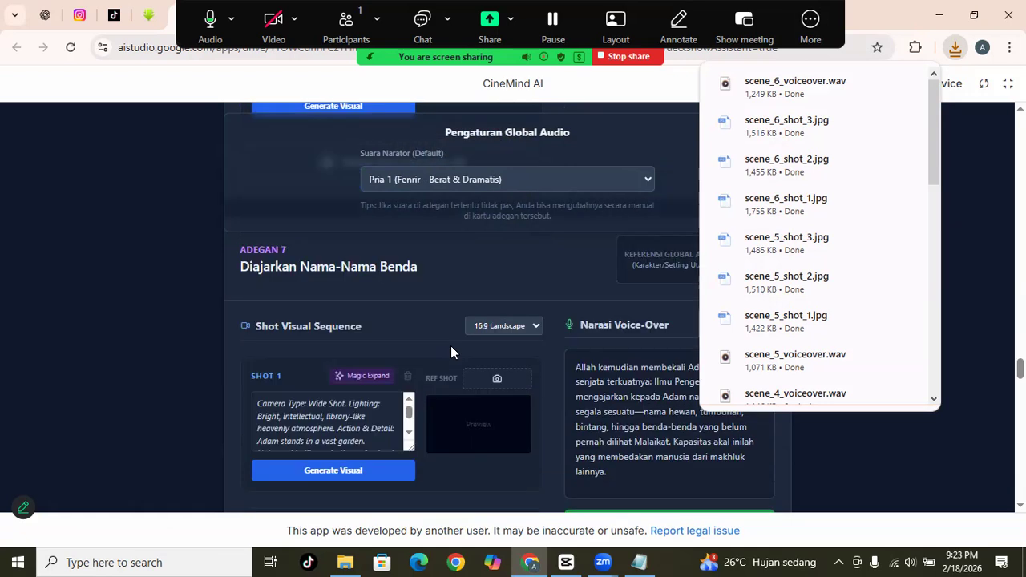
pyautogui.scroll(-1, 545, 433)
pyautogui.click(622, 449)
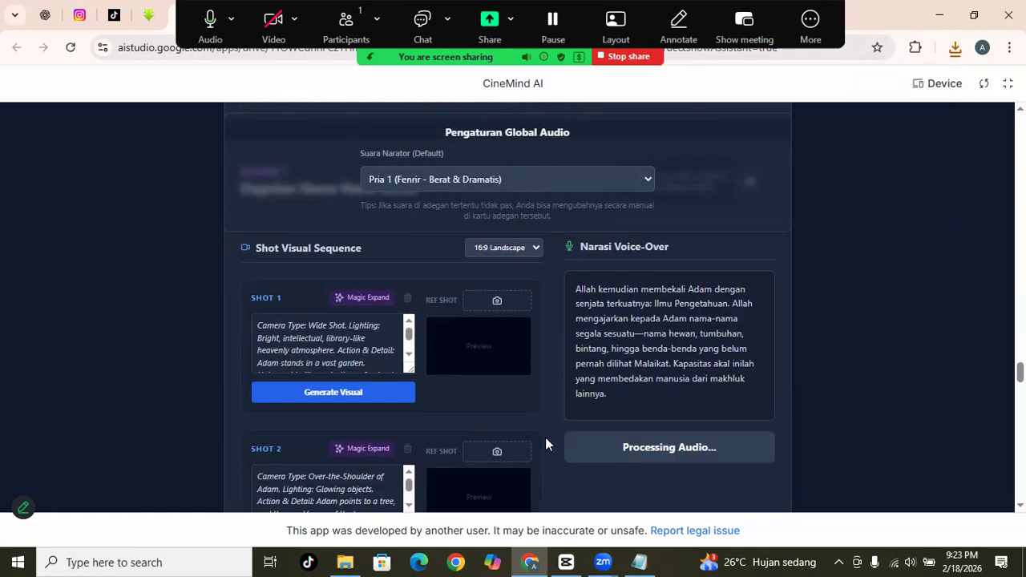
pyautogui.click(390, 405)
pyautogui.scroll(-1, 392, 412)
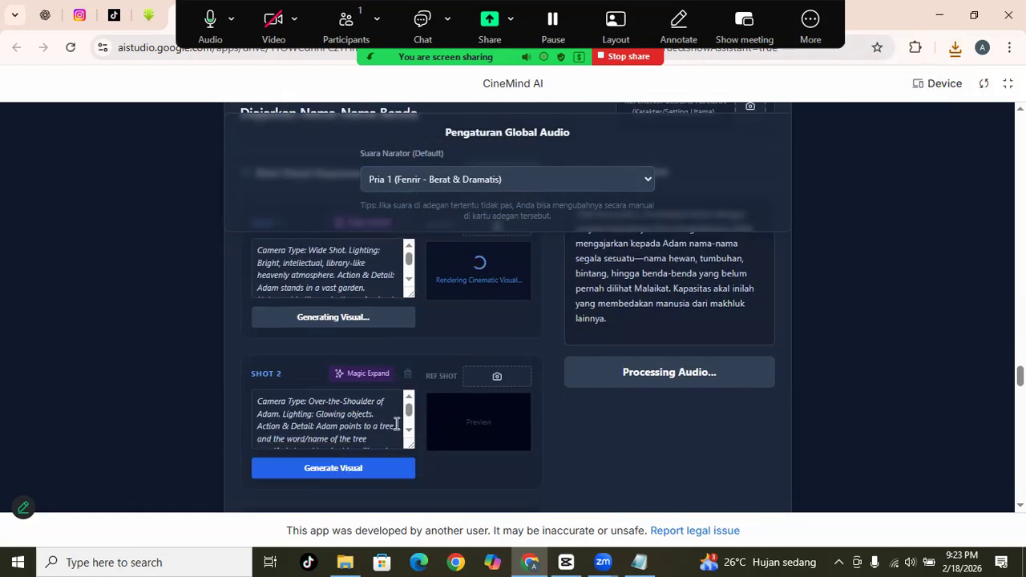
pyautogui.click(369, 468)
pyautogui.scroll(-2, 369, 469)
pyautogui.click(368, 469)
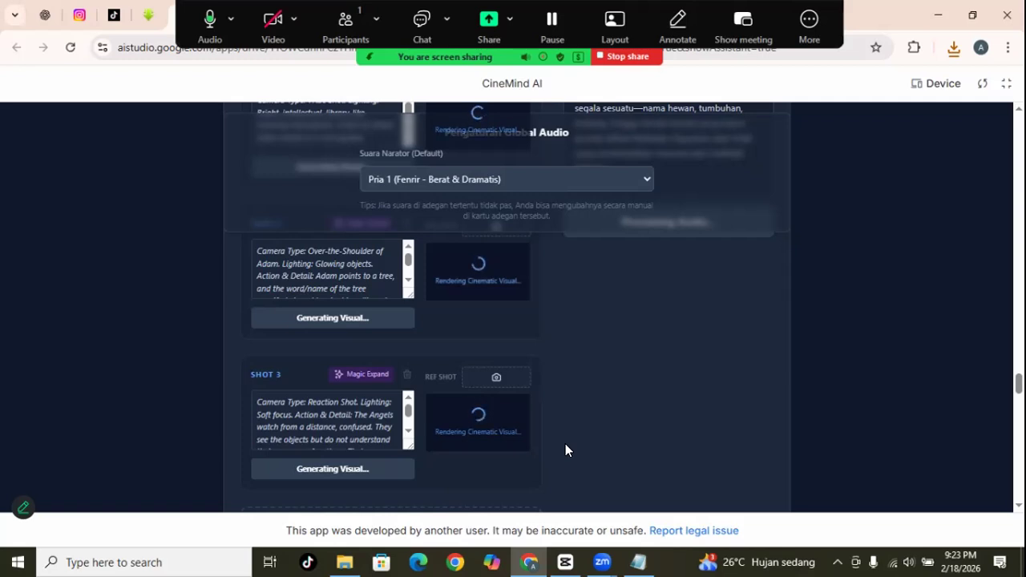
# Play the generated Adegan 7 voice-over to check it against the narration text
pyautogui.scroll(1, 569, 356)
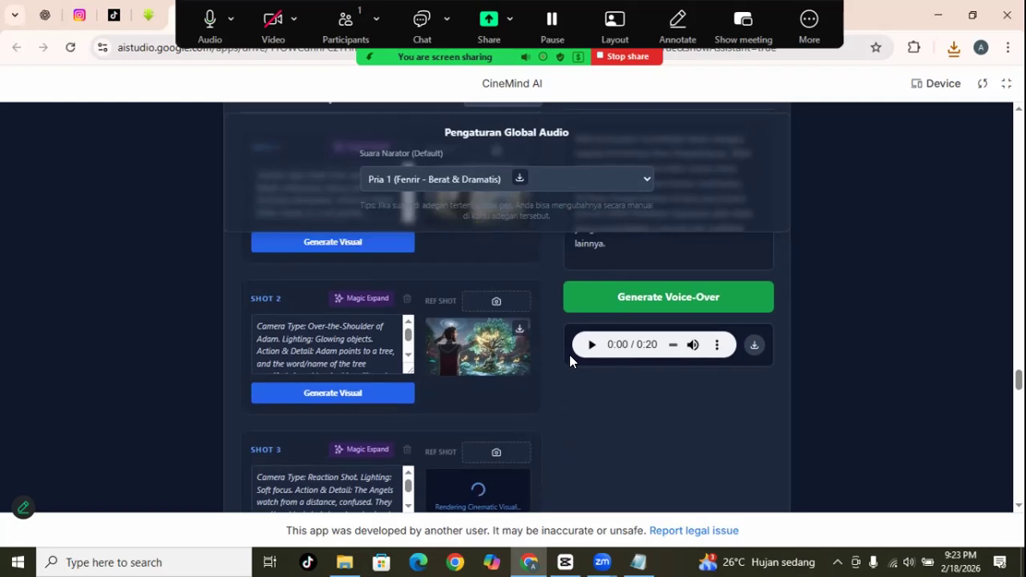
pyautogui.scroll(1, 574, 389)
pyautogui.click(588, 422)
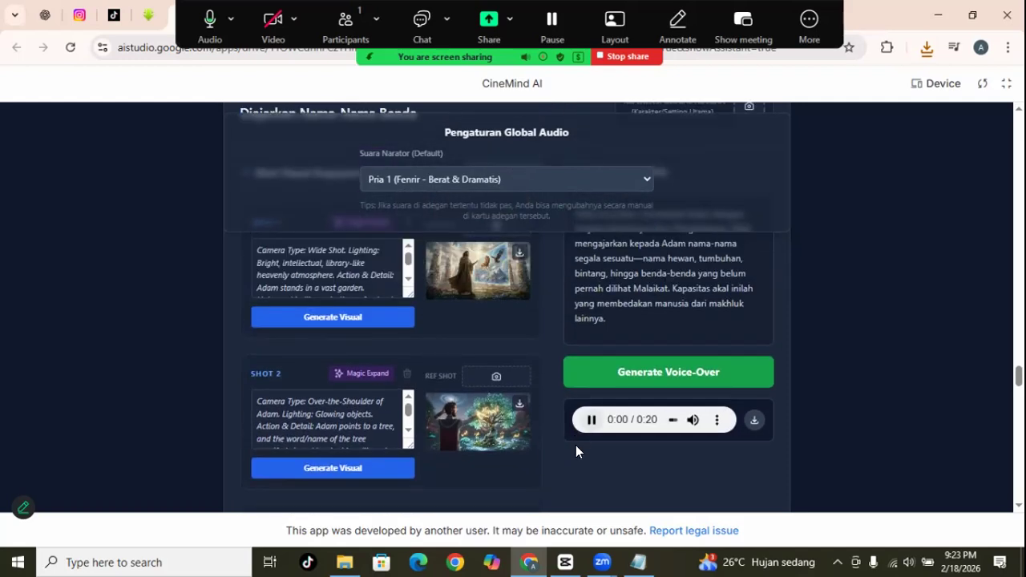
# Download the Adegan 7 visuals of Shot 1, Shot 2 and Shot 3 and the scene's voice-over audio
pyautogui.scroll(1, 576, 446)
pyautogui.click(519, 331)
pyautogui.scroll(-1, 527, 412)
pyautogui.click(521, 407)
pyautogui.scroll(-2, 534, 435)
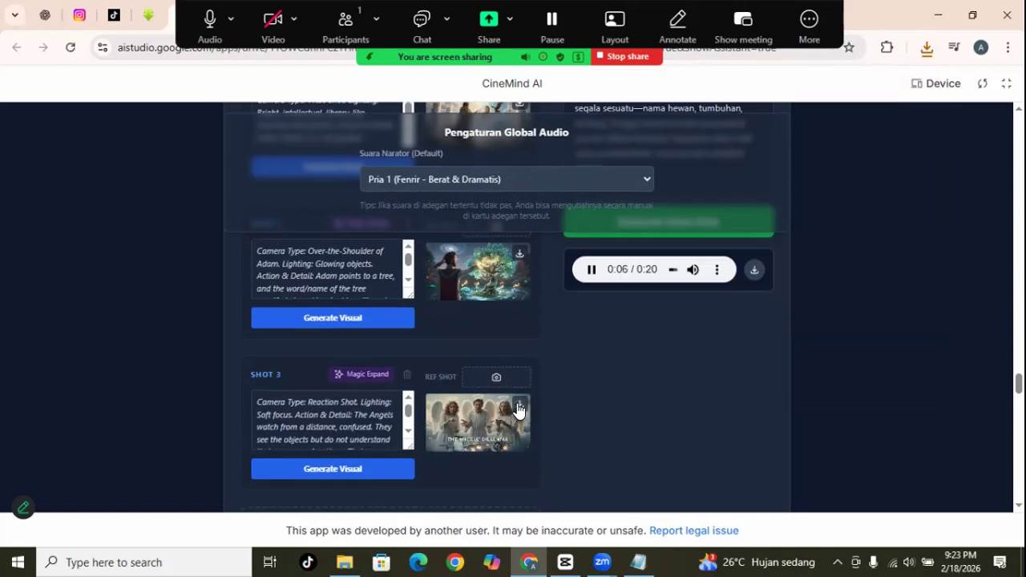
pyautogui.click(517, 409)
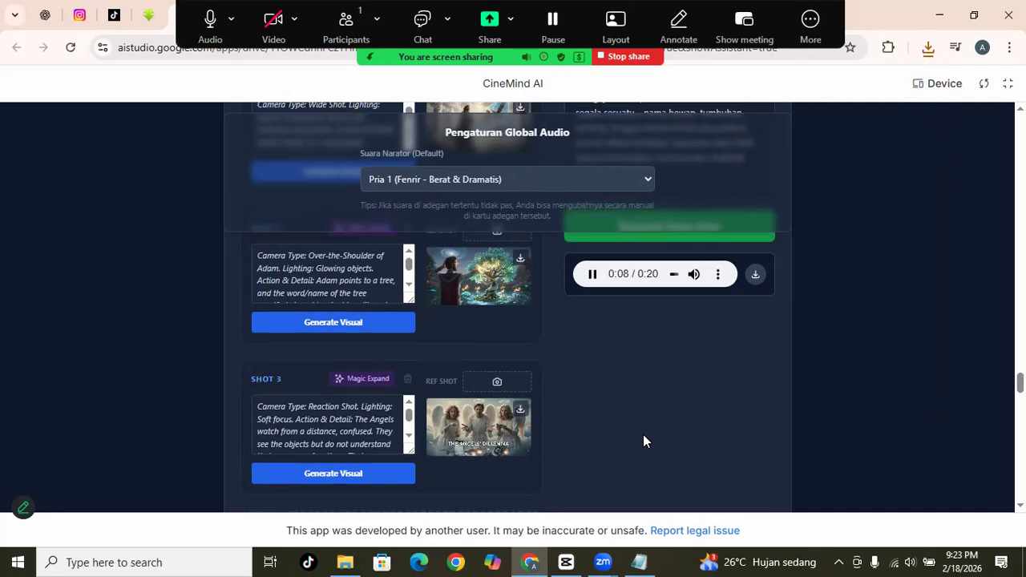
pyautogui.scroll(2, 649, 441)
pyautogui.click(753, 426)
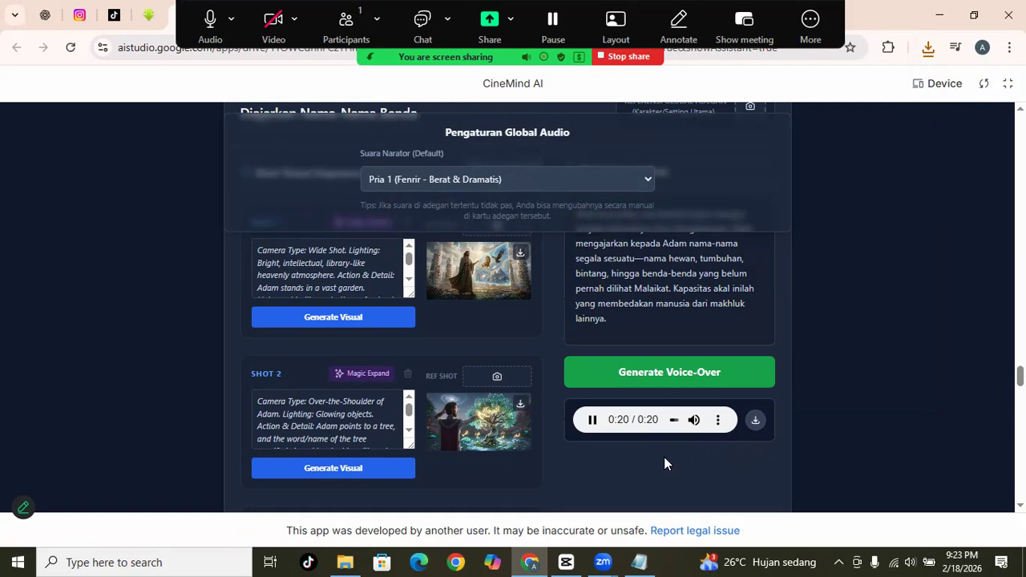
# Switch to File Explorer, review the scene files saved in the Downloads folder, and return to CineMind AI in the browser
pyautogui.scroll(-5, 663, 464)
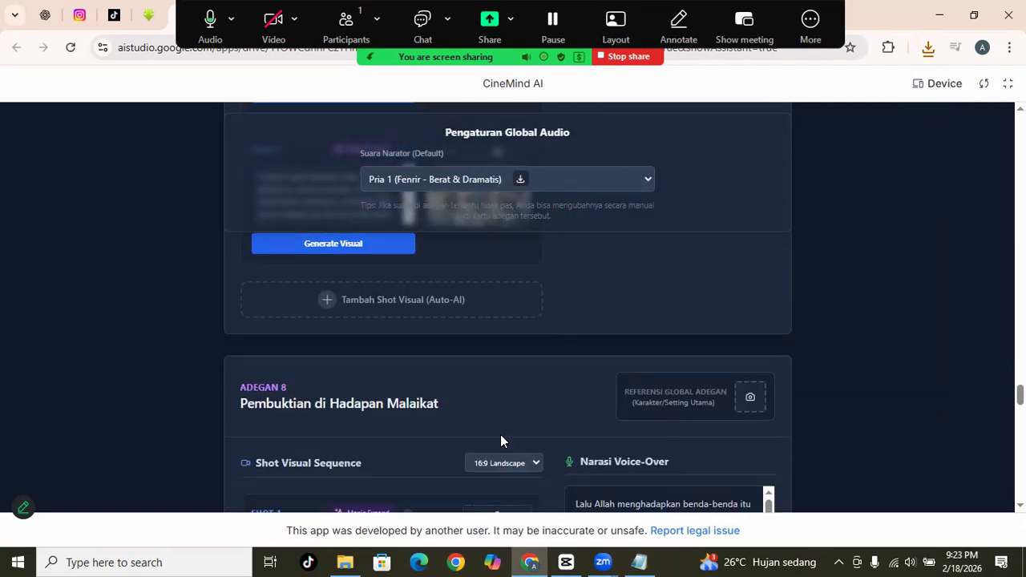
pyautogui.click(355, 561)
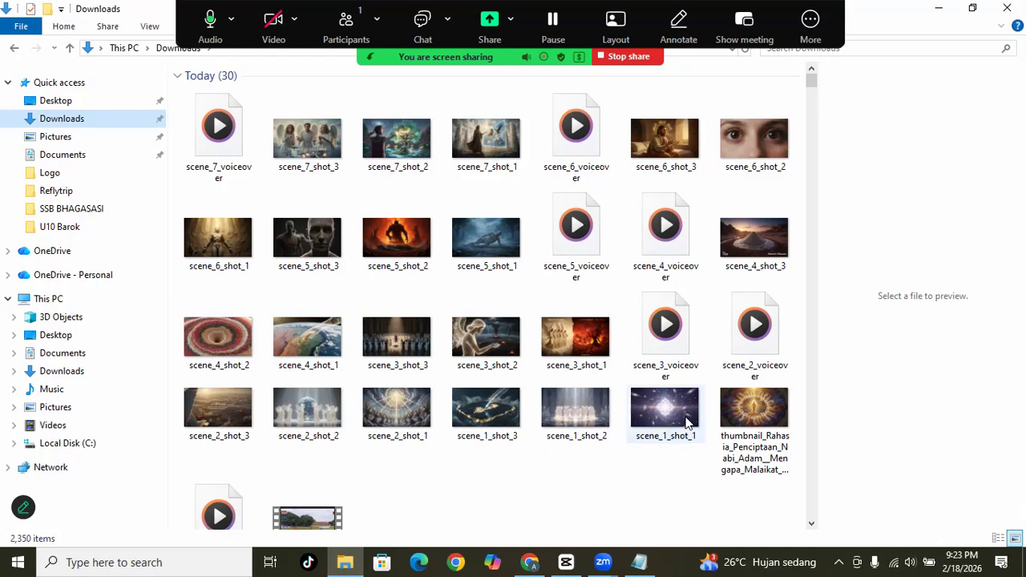
pyautogui.scroll(-2, 600, 433)
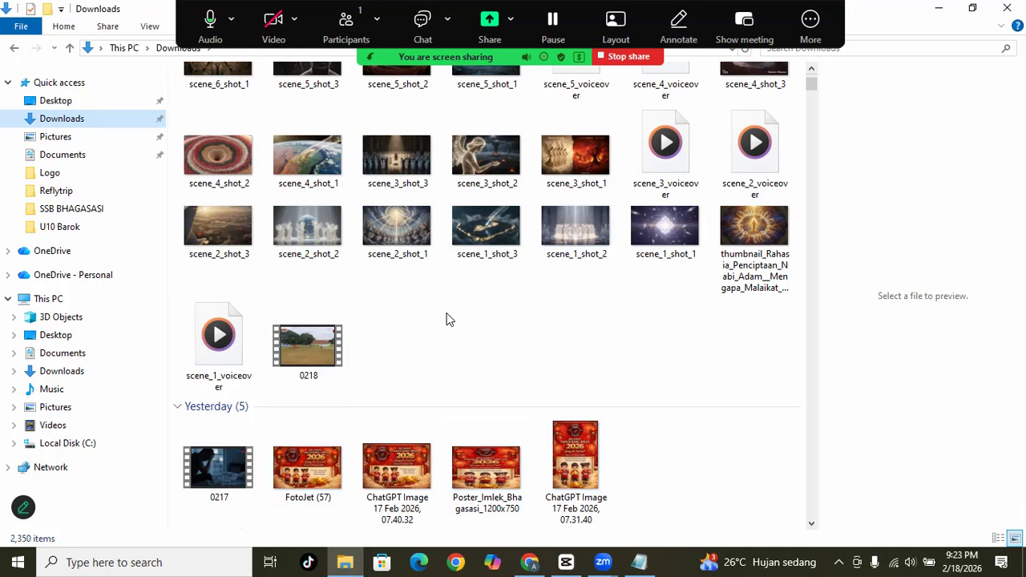
pyautogui.scroll(2, 513, 328)
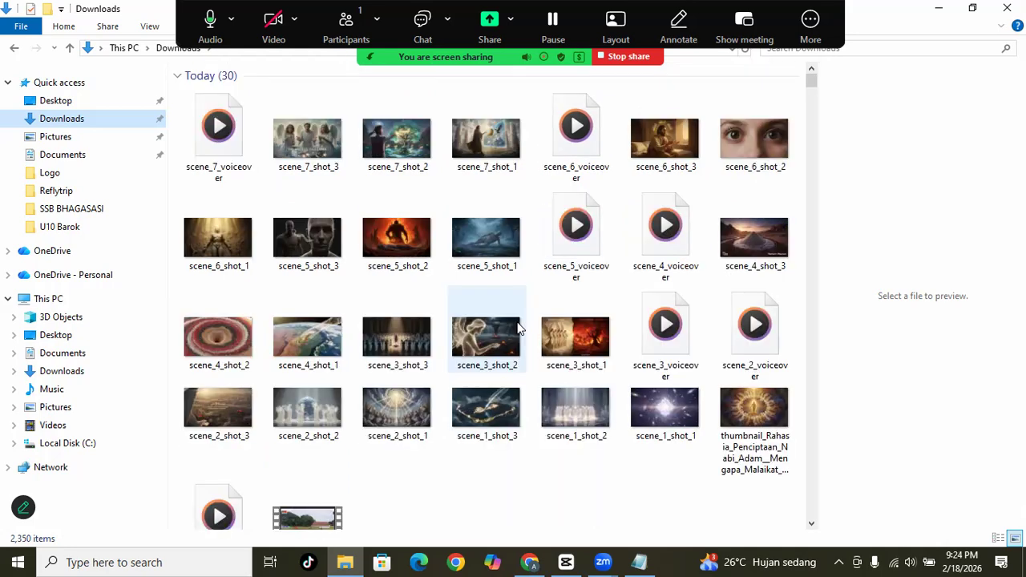
pyautogui.click(539, 562)
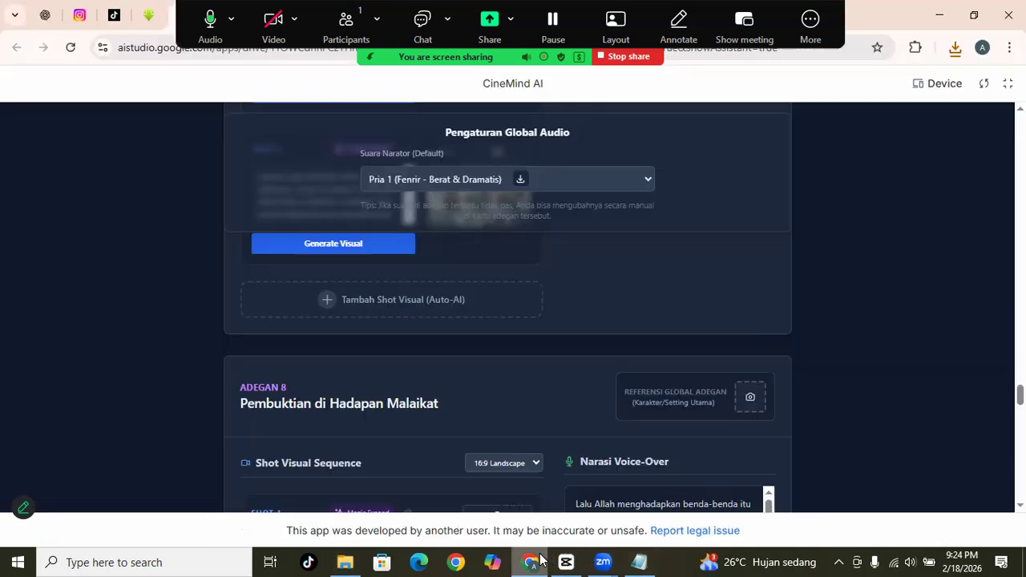
# Generate the voice-over and the visuals for Shot 1, Shot 2 and Shot 3 of Adegan 8 from the existing texts
pyautogui.scroll(-3, 462, 396)
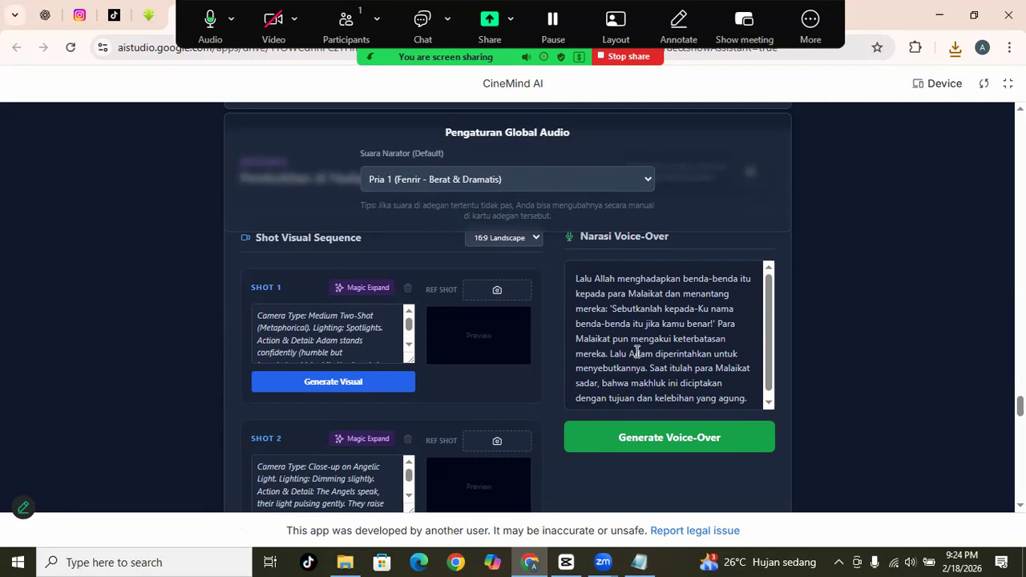
pyautogui.scroll(-1, 638, 357)
pyautogui.click(649, 445)
pyautogui.click(386, 386)
pyautogui.scroll(-1, 381, 425)
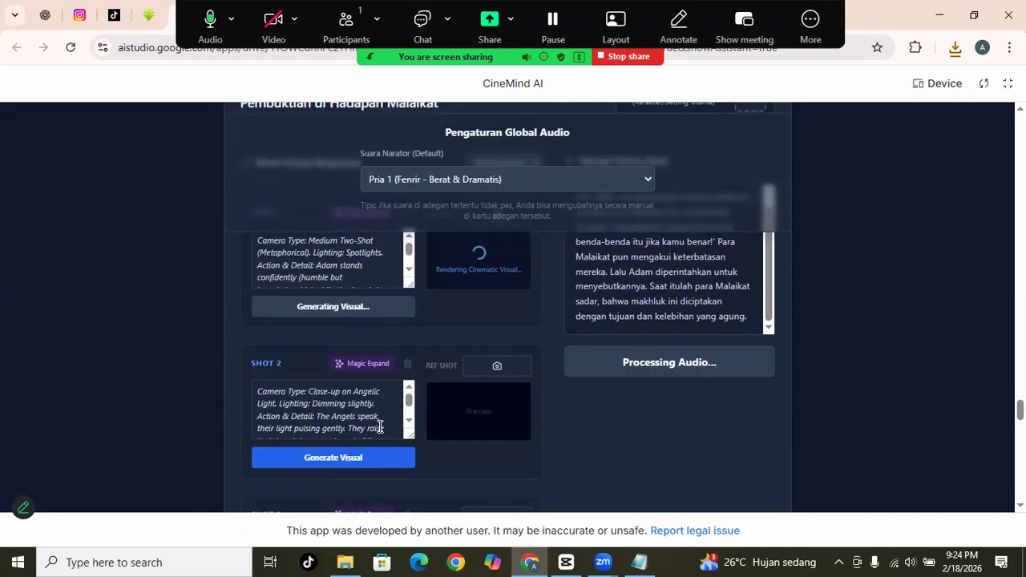
pyautogui.click(373, 463)
pyautogui.scroll(-2, 376, 461)
pyautogui.click(380, 458)
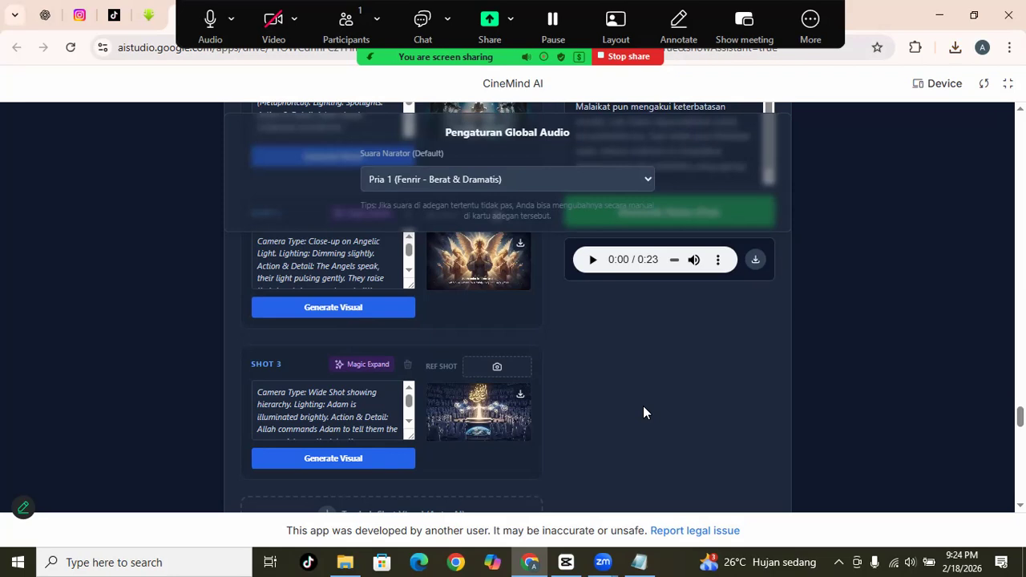
# Play the generated Adegan 8 voice-over to check it against the narration text
pyautogui.click(593, 267)
pyautogui.scroll(1, 636, 396)
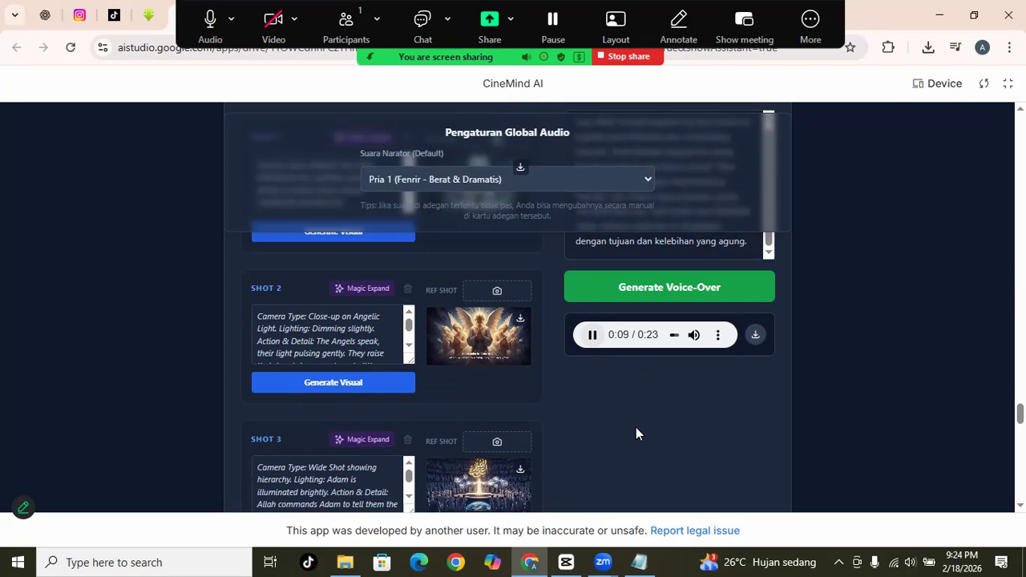
pyautogui.scroll(2, 637, 433)
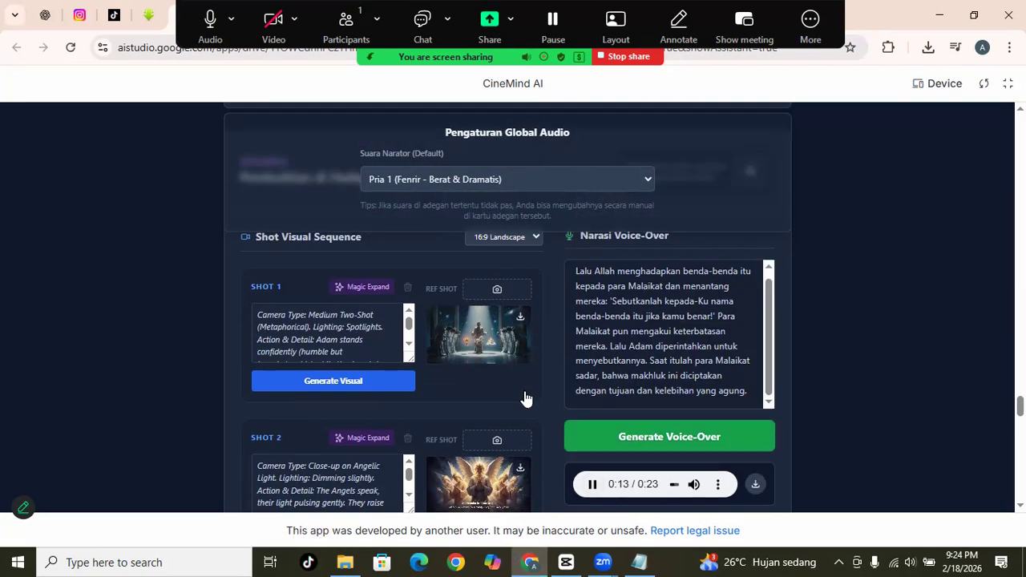
# Download the Adegan 8 visuals of Shot 1, Shot 2 and Shot 3 and the scene's voice-over audio
pyautogui.scroll(-3, 525, 398)
pyautogui.click(519, 245)
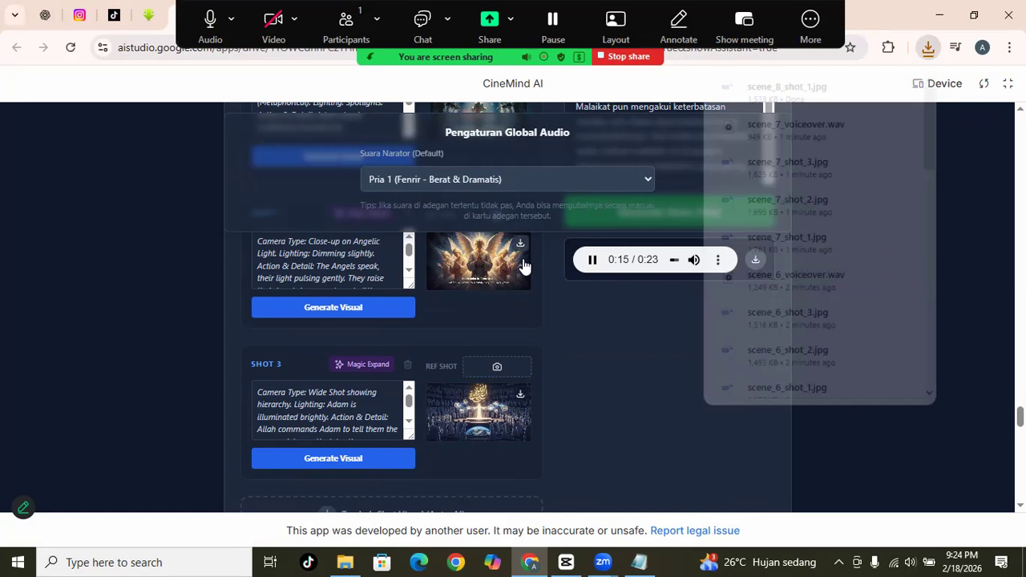
pyautogui.click(520, 394)
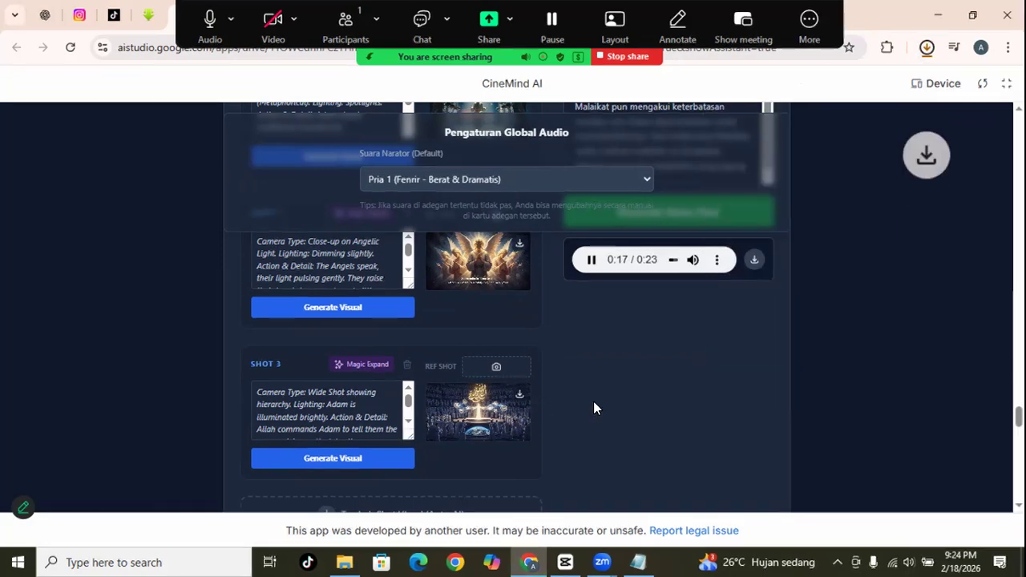
pyautogui.scroll(1, 594, 408)
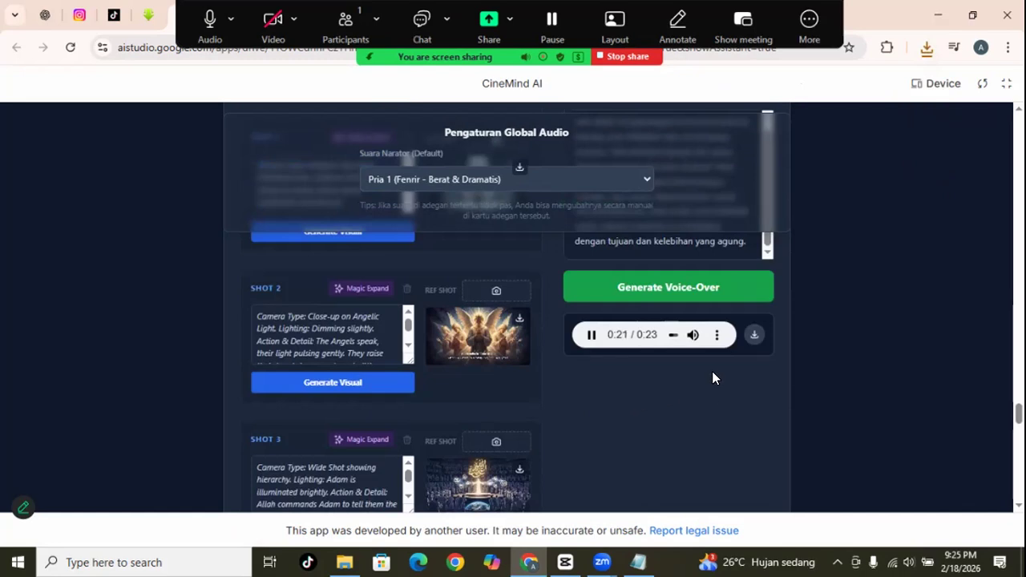
pyautogui.click(755, 341)
# Generate the voice-over of Adegan 9, "Sujud Penghormatan dan Pembangkangan", from the existing narration text
pyautogui.scroll(-4, 637, 414)
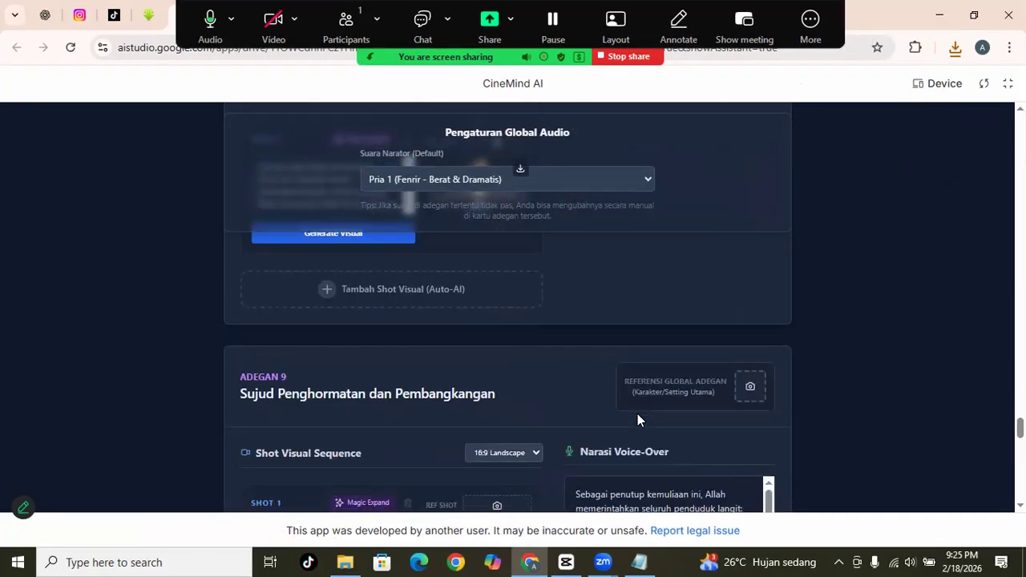
pyautogui.scroll(-2, 637, 414)
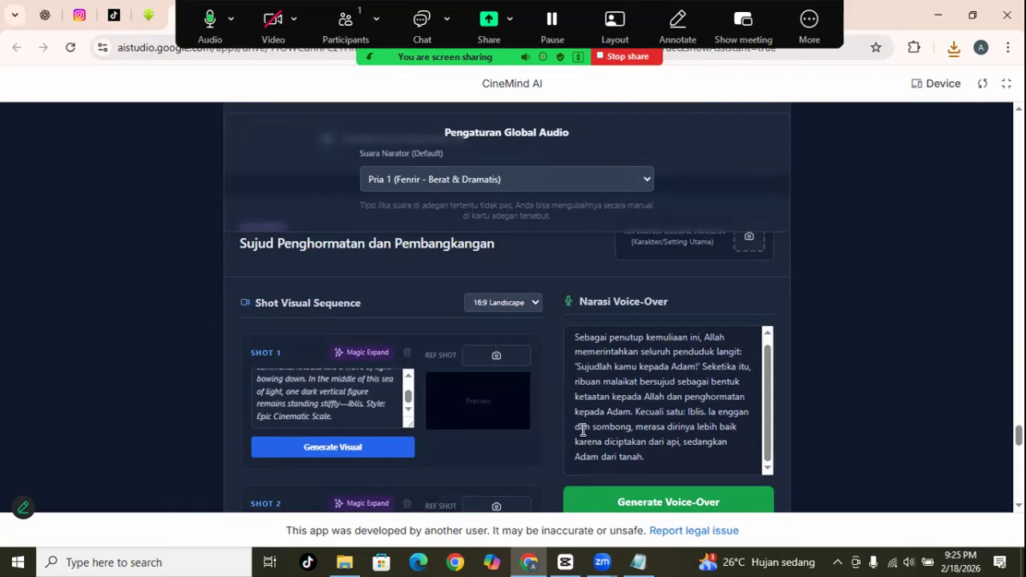
pyautogui.scroll(-1, 672, 441)
pyautogui.click(676, 437)
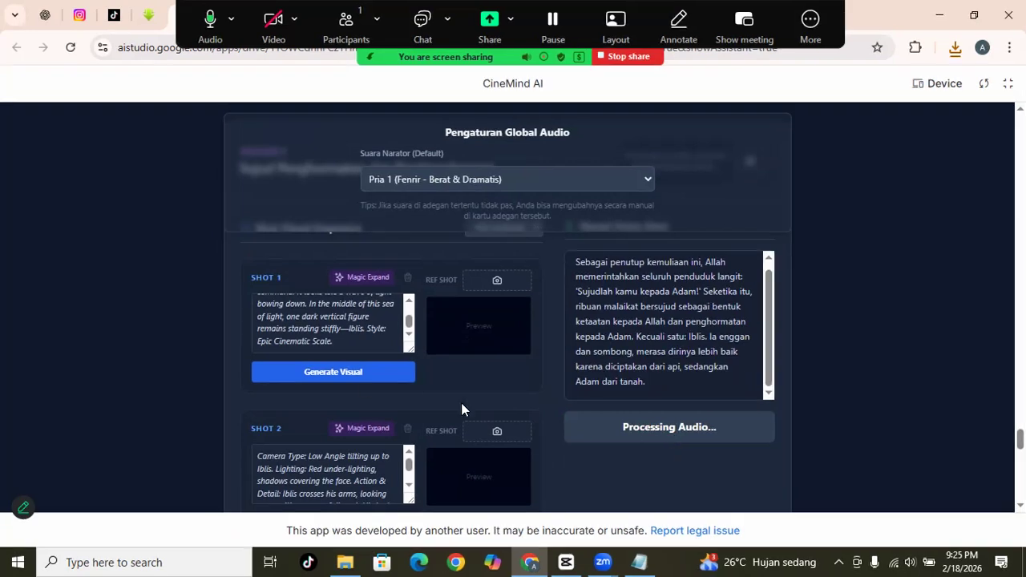
# Try to generate the Shot 1 visual of Adegan 9 and dismiss the error notification
pyautogui.click(342, 380)
pyautogui.scroll(-2, 380, 414)
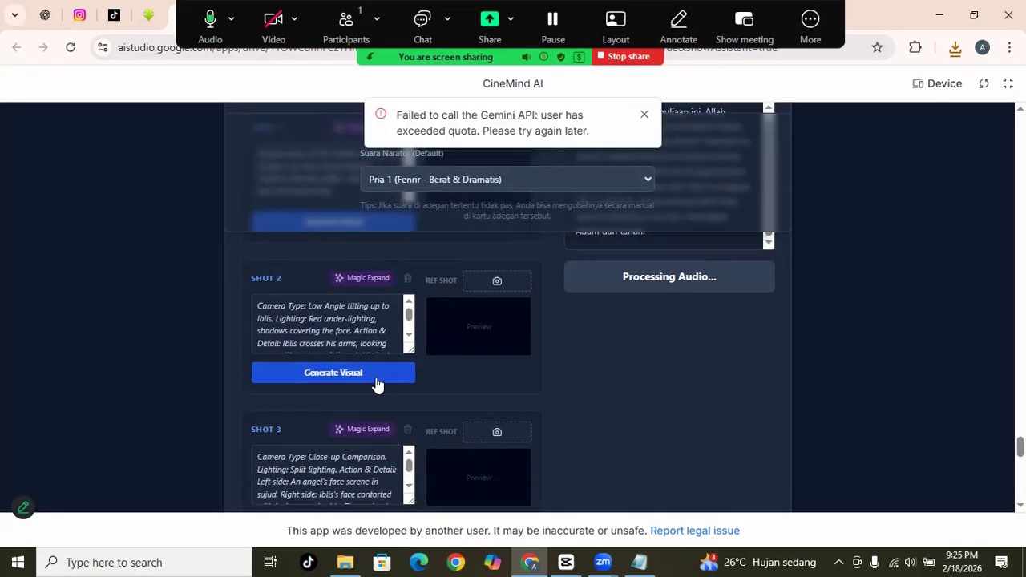
pyautogui.scroll(2, 520, 385)
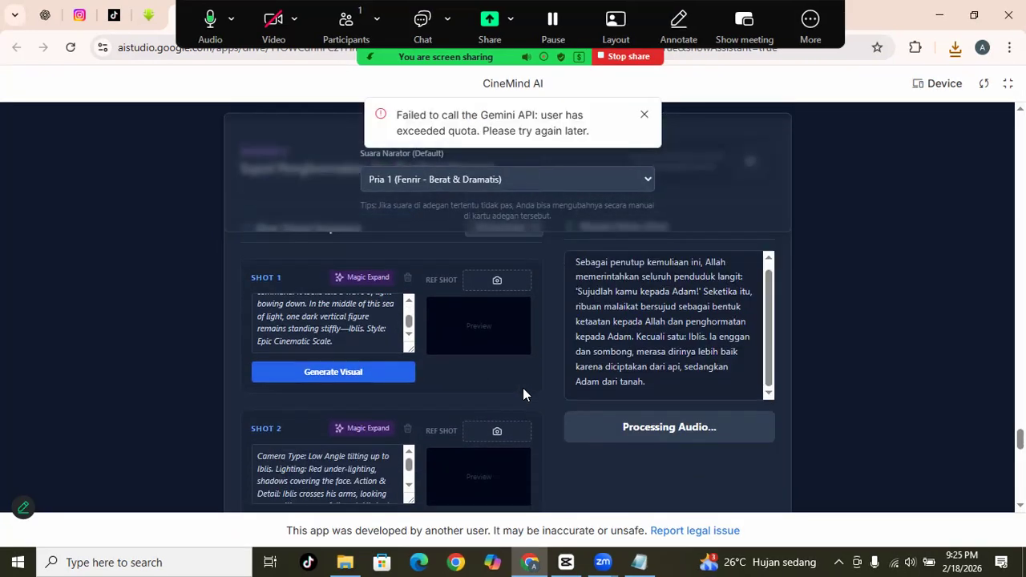
pyautogui.click(644, 114)
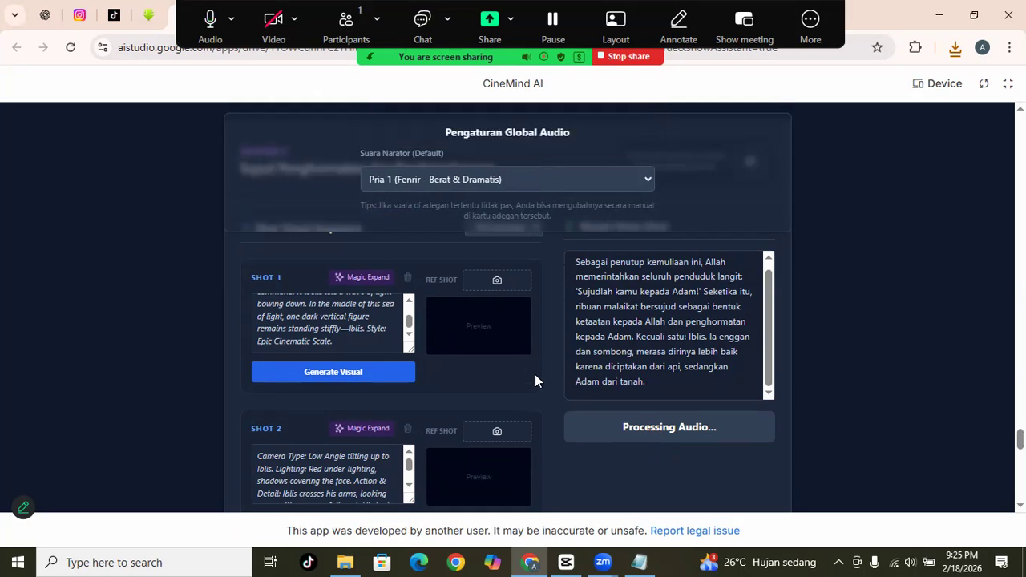
# Play the generated Adegan 9 voice-over to check it and download the audio
pyautogui.scroll(1, 535, 385)
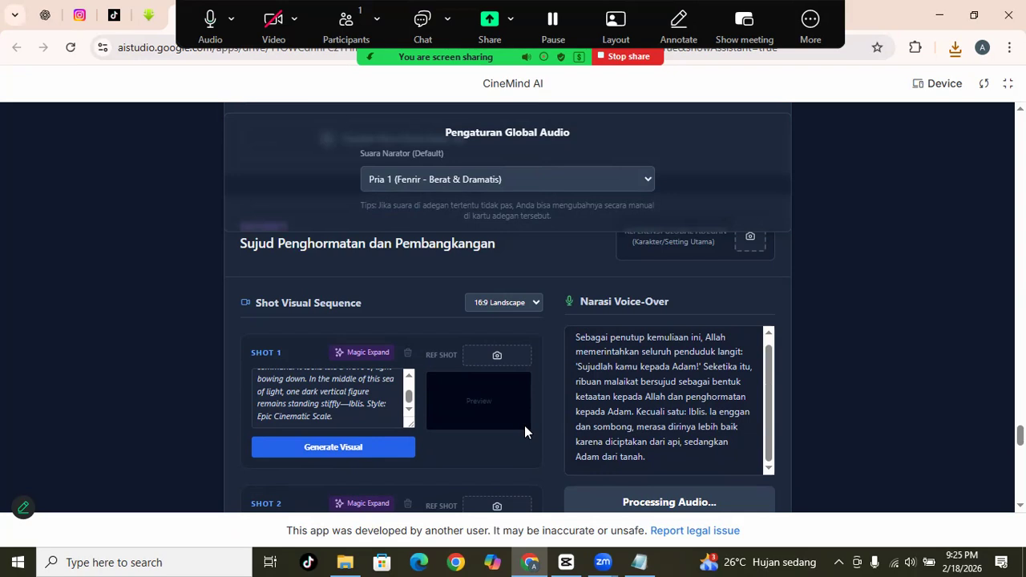
pyautogui.scroll(-1, 524, 426)
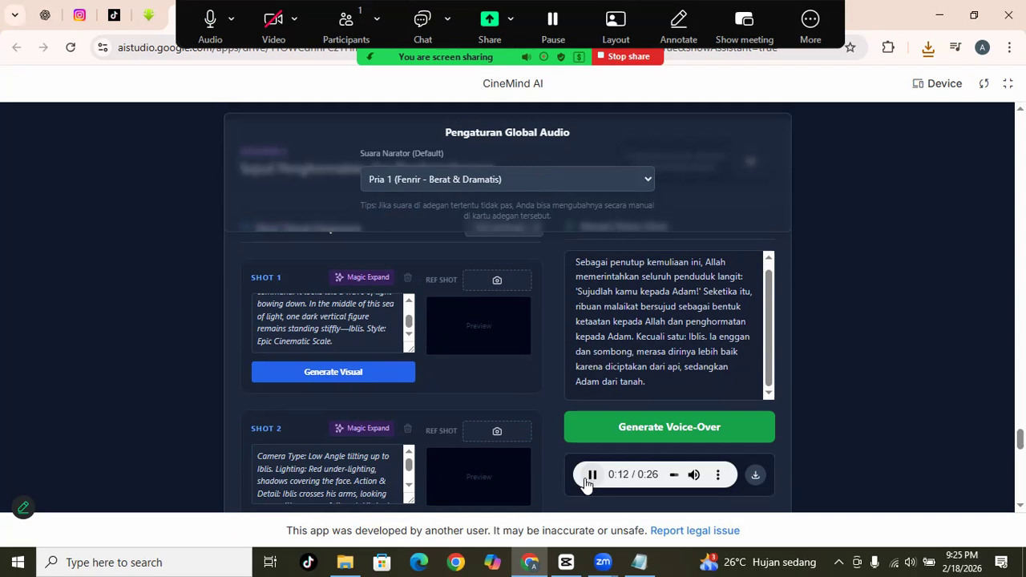
pyautogui.click(755, 476)
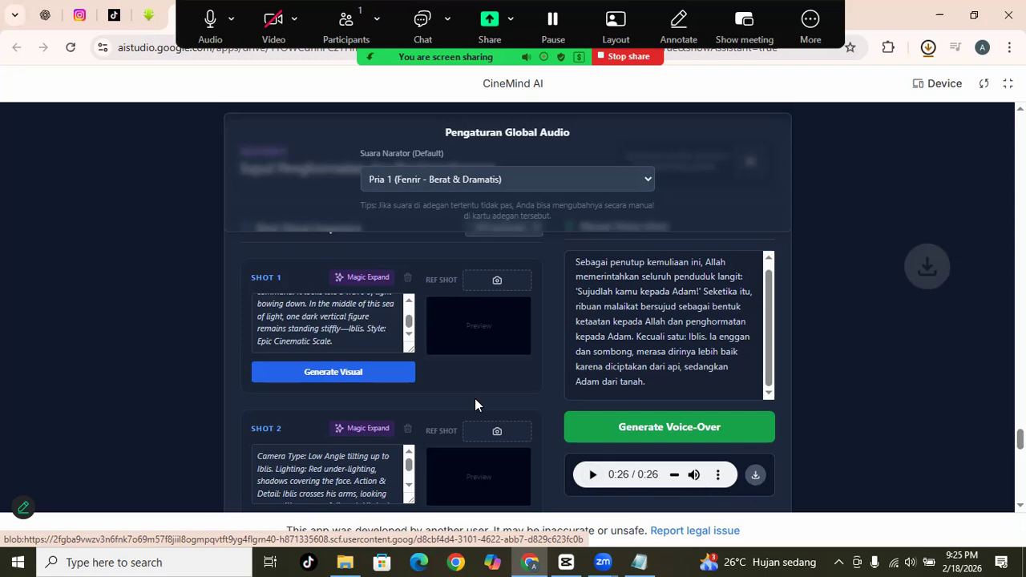
# Try again to generate the Shot 1 visual of Adegan 9 from its existing prompt
pyautogui.click(371, 371)
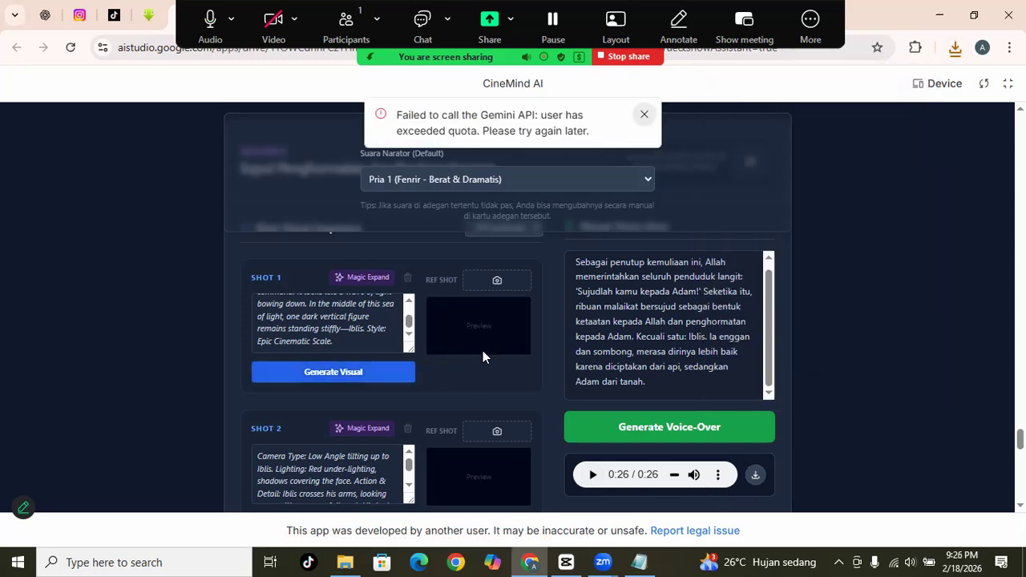
pyautogui.scroll(-3, 461, 394)
pyautogui.scroll(2, 461, 398)
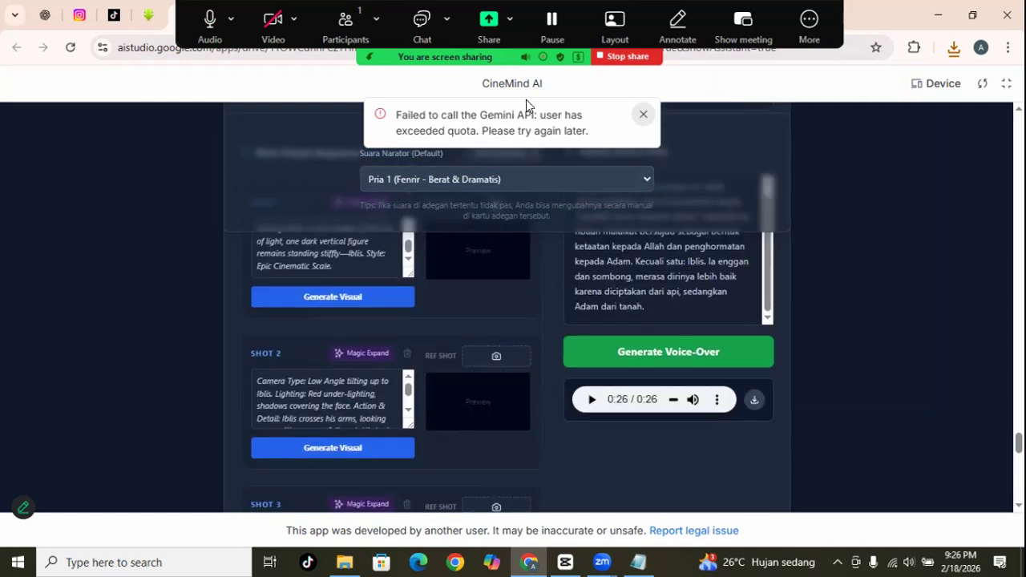
pyautogui.scroll(1, 481, 347)
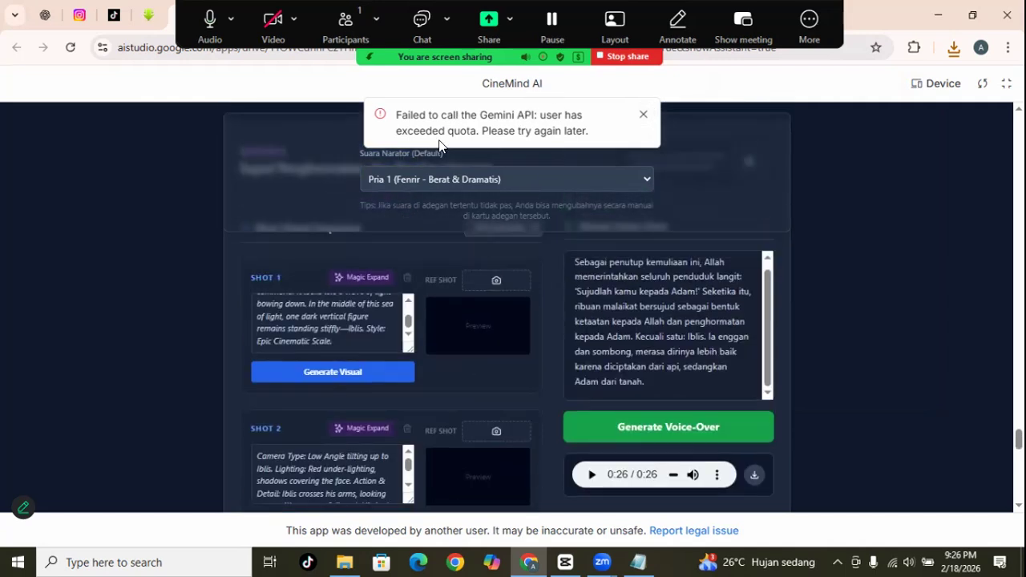
# Copy the Shot 1 prompt of Adegan 9 into the Notepad document below "Kisah Nabi Adam AS", followed by a blank line
pyautogui.click(320, 328)
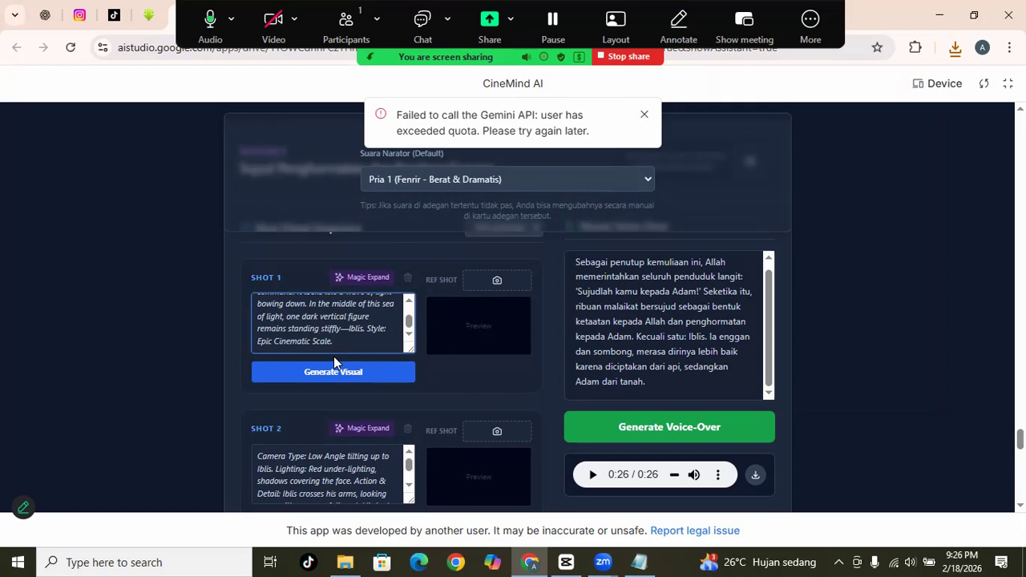
pyautogui.hotkey('ctrl', 'a')
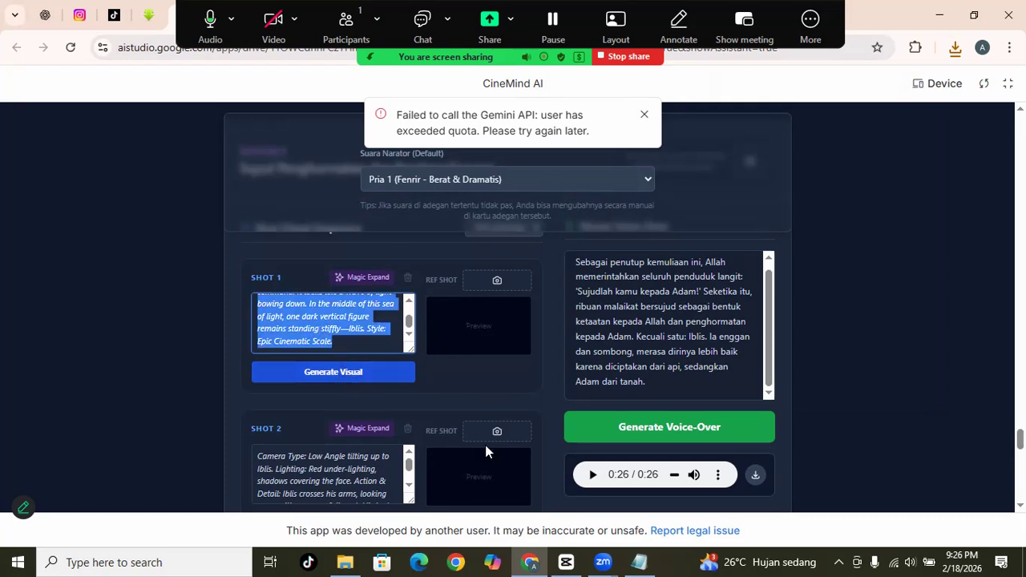
pyautogui.click(639, 562)
pyautogui.click(441, 313)
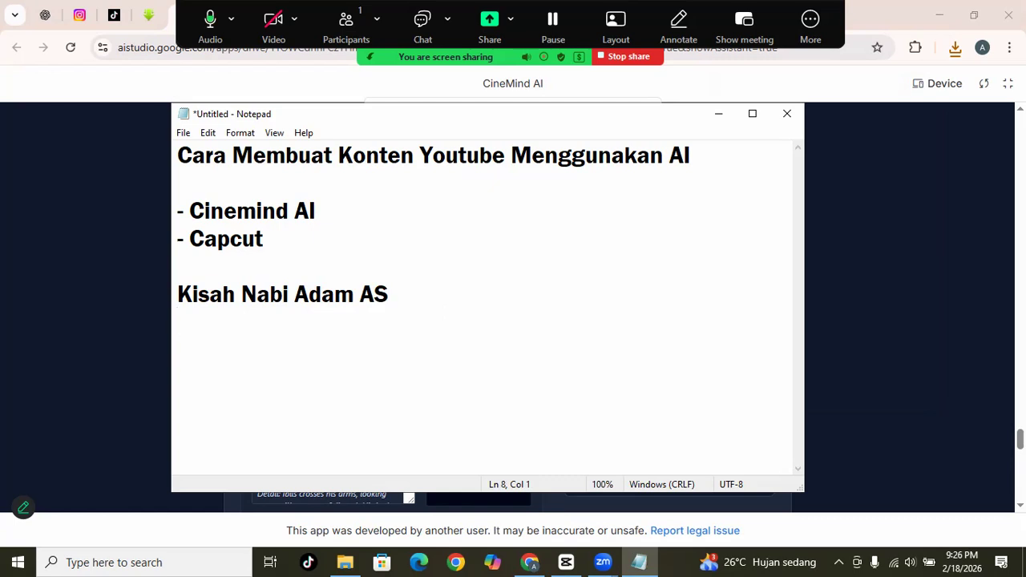
pyautogui.write("Camera Type: Wide Panoramic Shot. Lighting: glorious gold vs dark void. Action & Detail: Millions of Angels simultaneously prostrate (Sujud) facing Adam as a sign of respect to Allah's command. It looks like a wave of light bowing down. In the middle of this sea of light, one dark vertical figure remains standing stiffly—Iblis. Style: Epic Cinematic Scale.")
pyautogui.press('Return')
pyautogui.press('Return')
# Copy the Shot 2 prompt of Adegan 9 from CineMind AI into Notepad below the Shot 1 prompt, followed by a blank line
pyautogui.hotkey('alt', 'Tab')
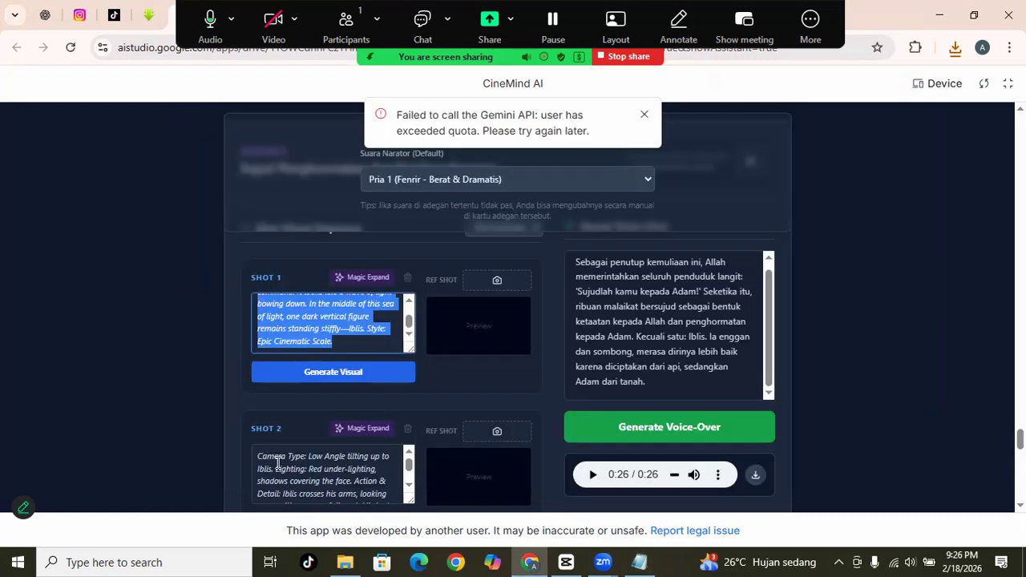
pyautogui.click(278, 463)
pyautogui.hotkey('ctrl', 'a')
pyautogui.hotkey('ctrl', 'c')
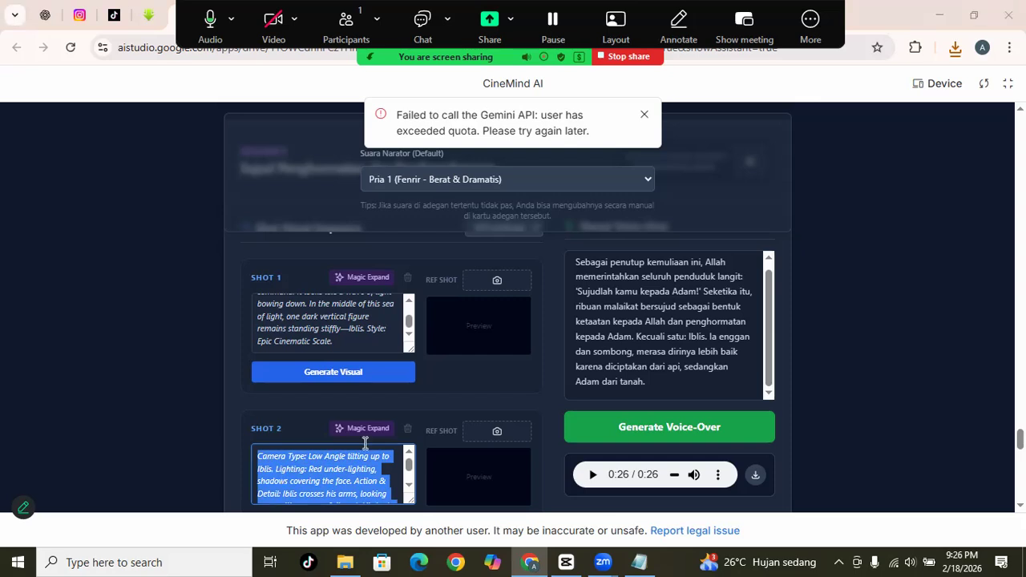
pyautogui.hotkey('alt', 'Tab')
pyautogui.hotkey('ctrl', 'v')
pyautogui.press('Return')
pyautogui.press('Return')
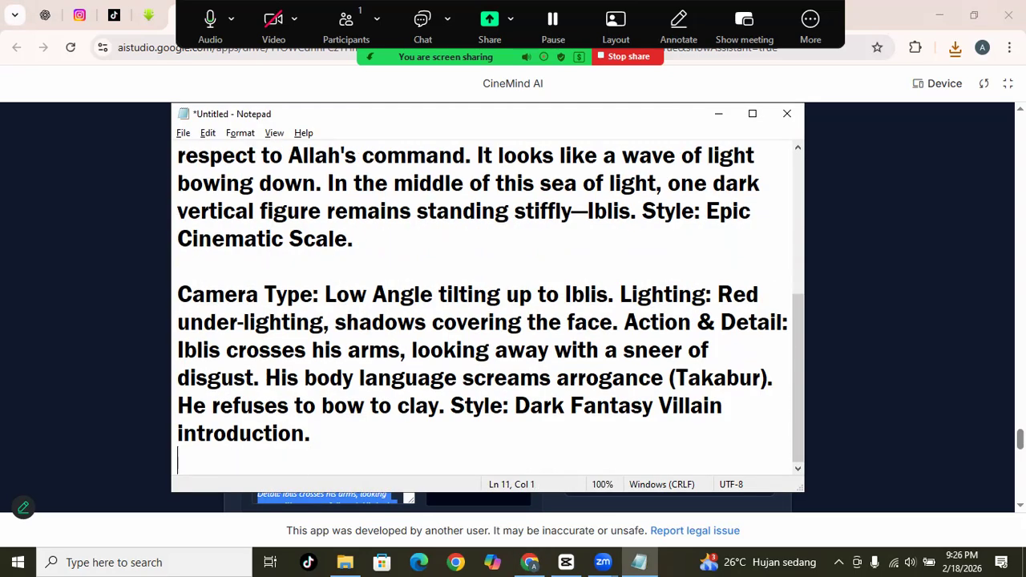
# Copy the Shot 3 prompt of Adegan 9 from CineMind AI into Notepad below the Shot 2 prompt
pyautogui.hotkey('alt', 'Tab')
pyautogui.scroll(-2, 308, 388)
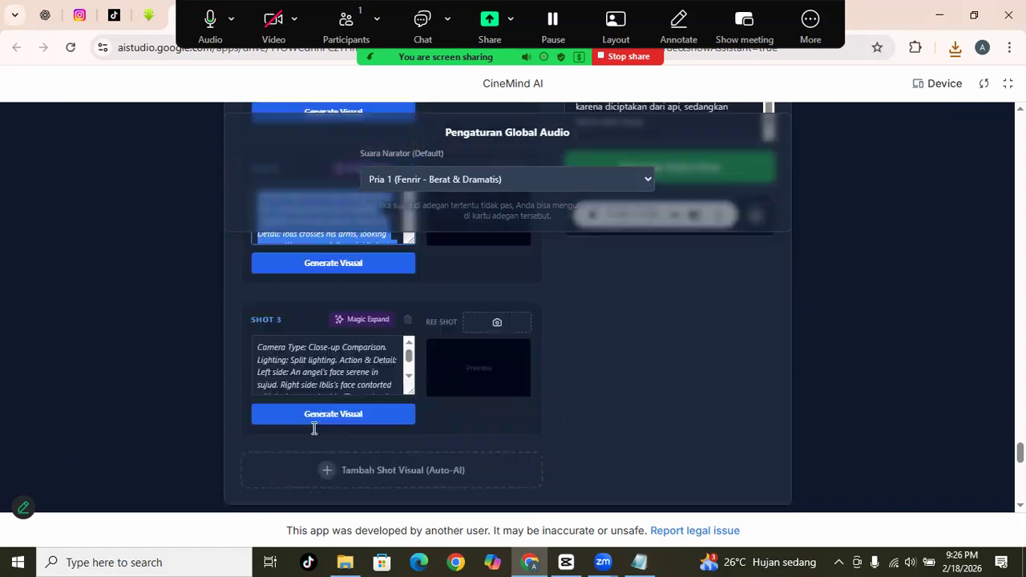
pyautogui.click(327, 341)
pyautogui.hotkey('ctrl', 'a')
pyautogui.hotkey('ctrl', 'c')
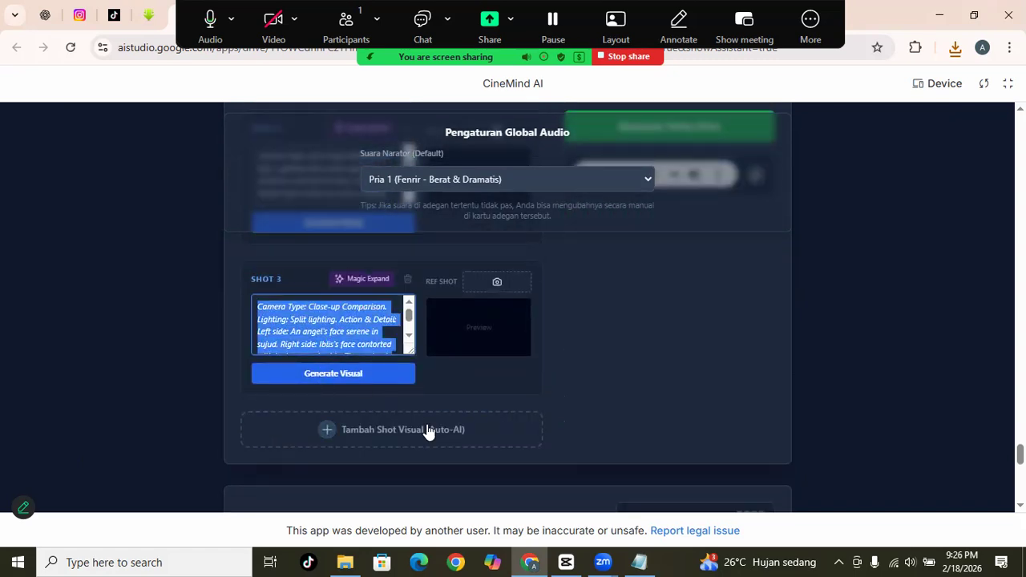
pyautogui.hotkey('alt', 'Tab')
pyautogui.hotkey('ctrl', 'v')
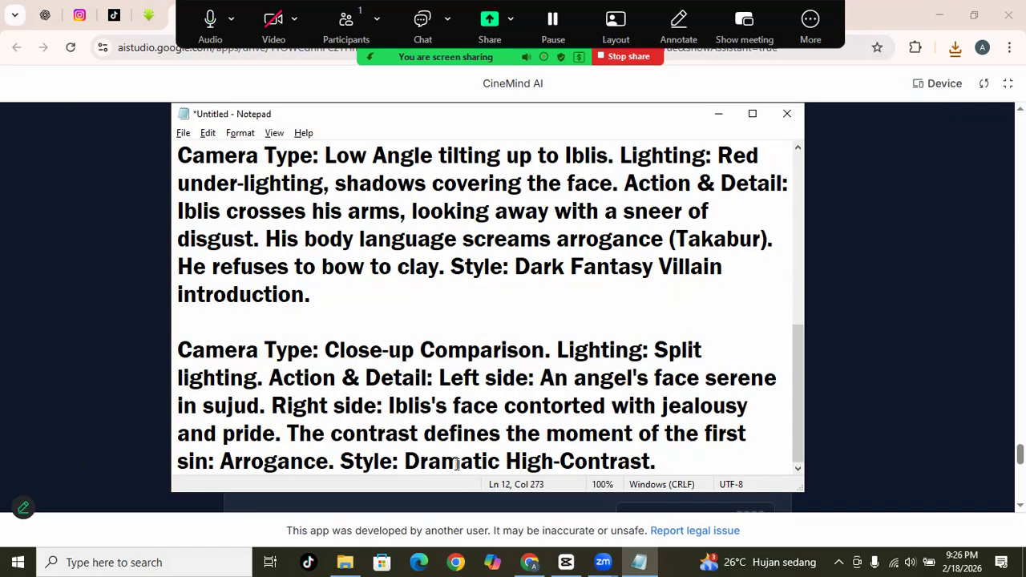
# Add a separator line "============" below the Adegan 9 prompts, with blank lines around it
pyautogui.press('Return')
pyautogui.press('Return')
pyautogui.write('======')
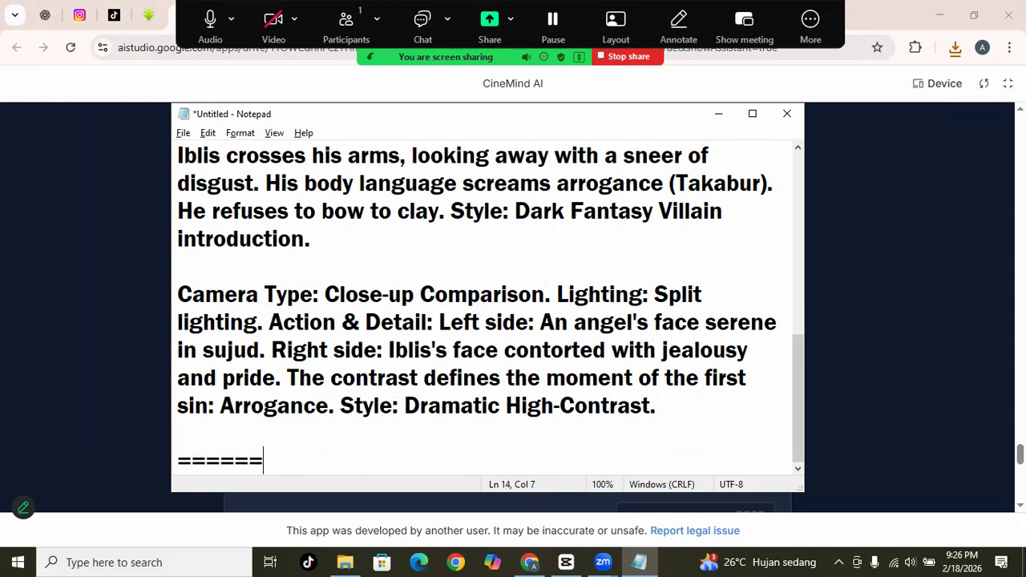
pyautogui.write('======')
pyautogui.press('Return')
pyautogui.press('Return')
# Check the Downloads folder in File Explorer for the downloaded scene images and voice-over files
pyautogui.hotkey('alt', 'Tab')
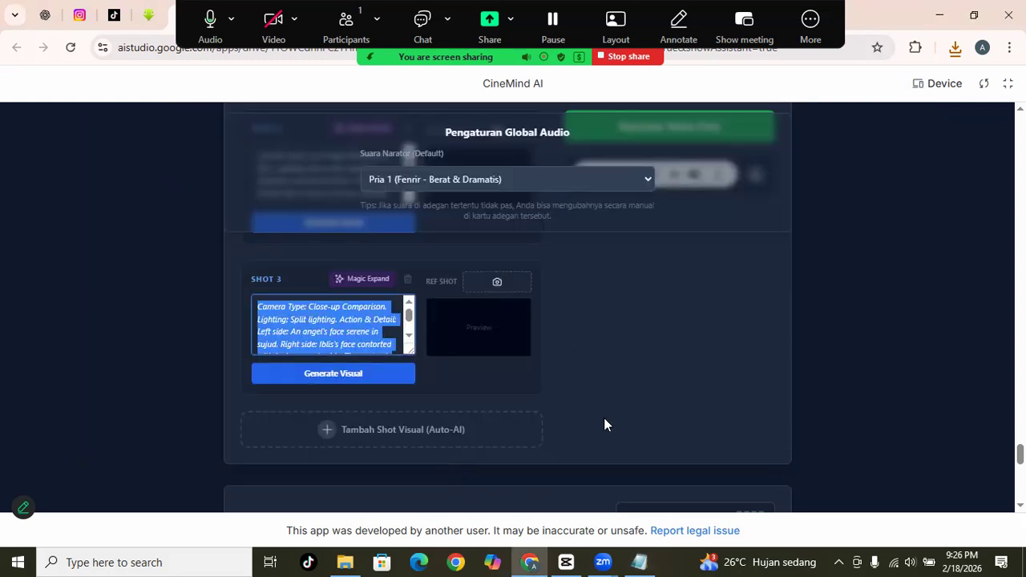
pyautogui.click(345, 562)
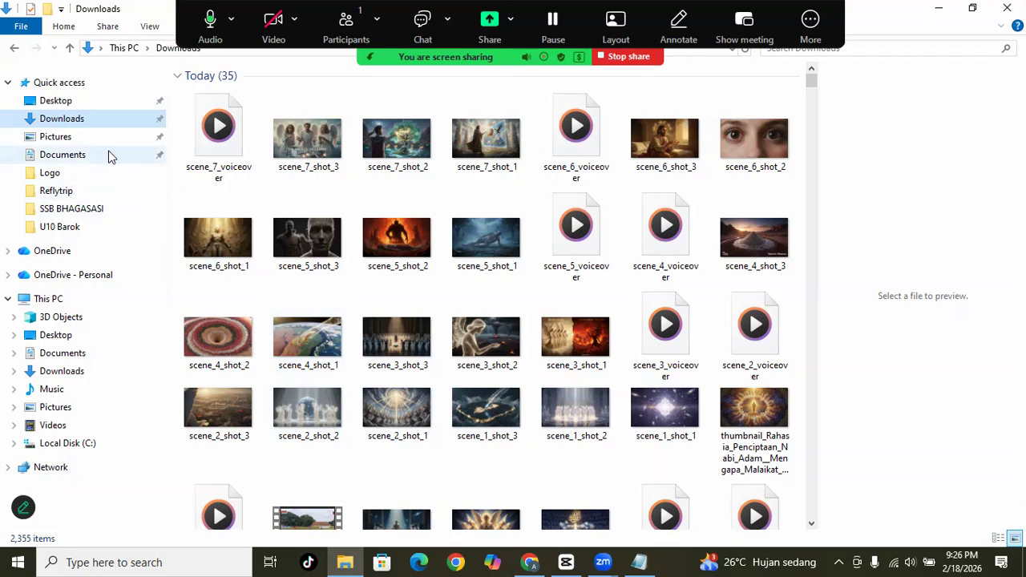
pyautogui.click(98, 123)
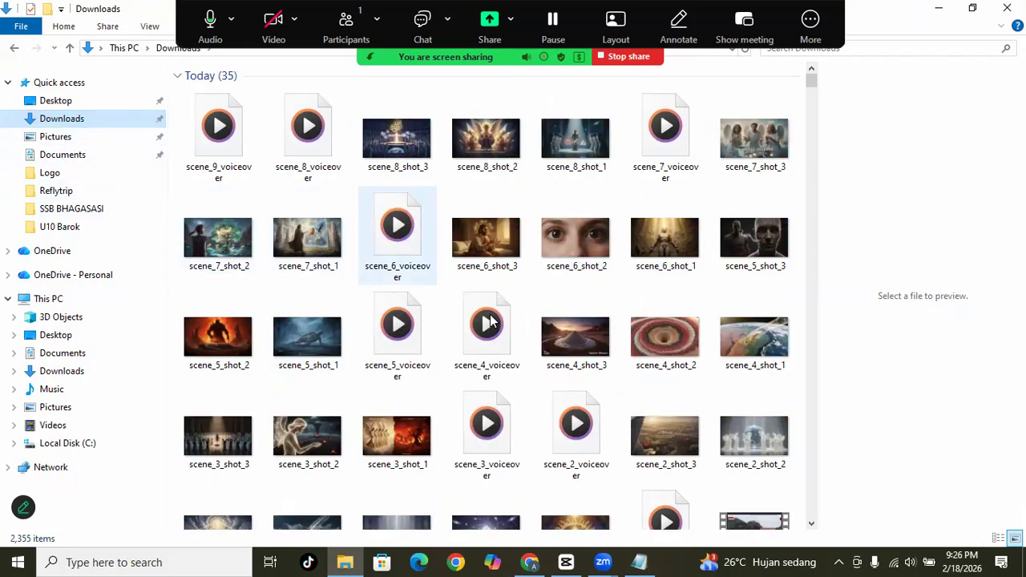
pyautogui.hotkey('alt', 'Tab')
# Generate the voice-over of Adegan 10, "Kesimpulan: Hikmah Penciptaan", from its existing narration text
pyautogui.click(665, 356)
pyautogui.scroll(-5, 667, 377)
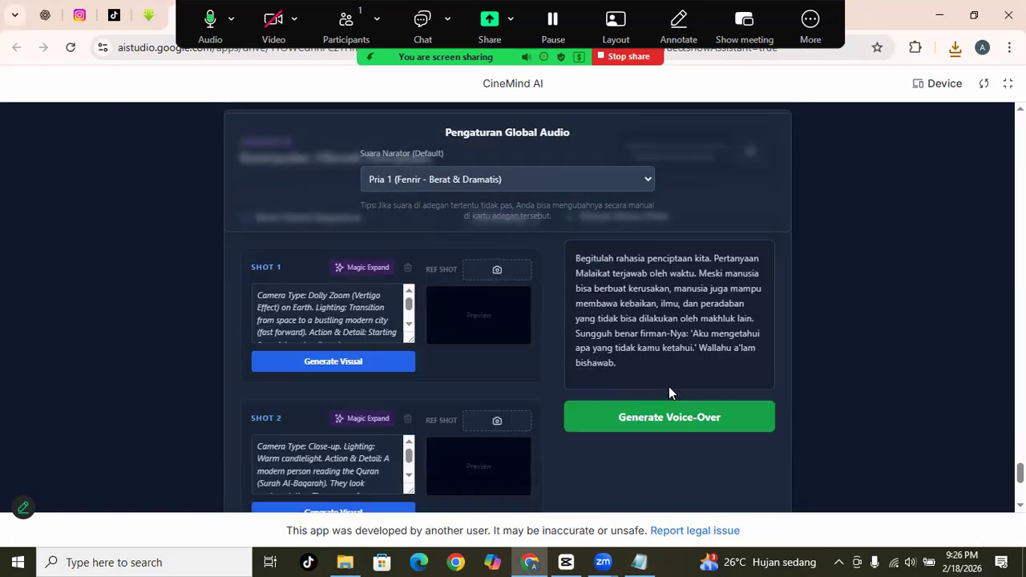
pyautogui.click(672, 411)
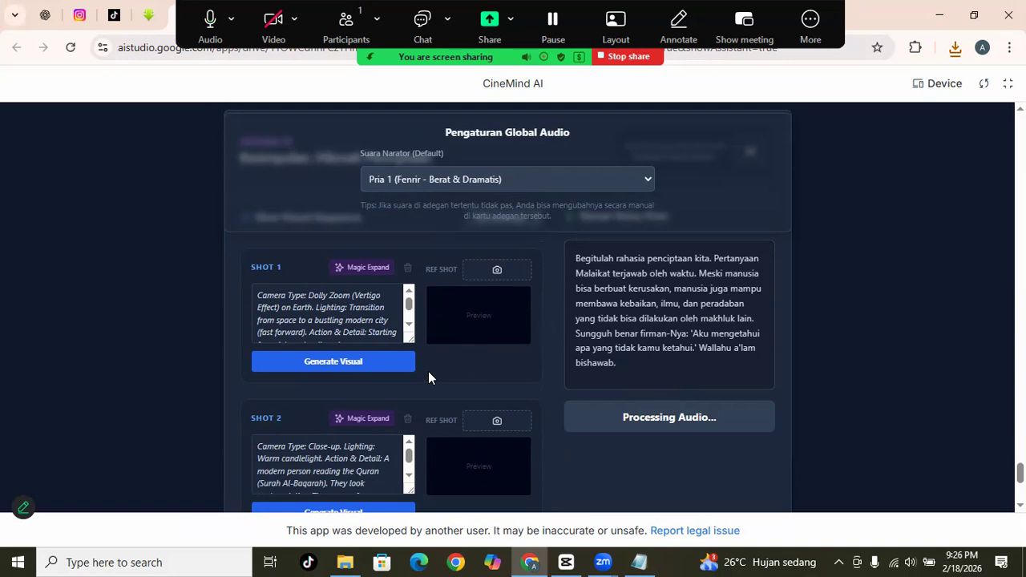
# Copy the Shot 1 prompt of Adegan 10 into Notepad below the separator line, followed by a blank line
pyautogui.scroll(2, 427, 384)
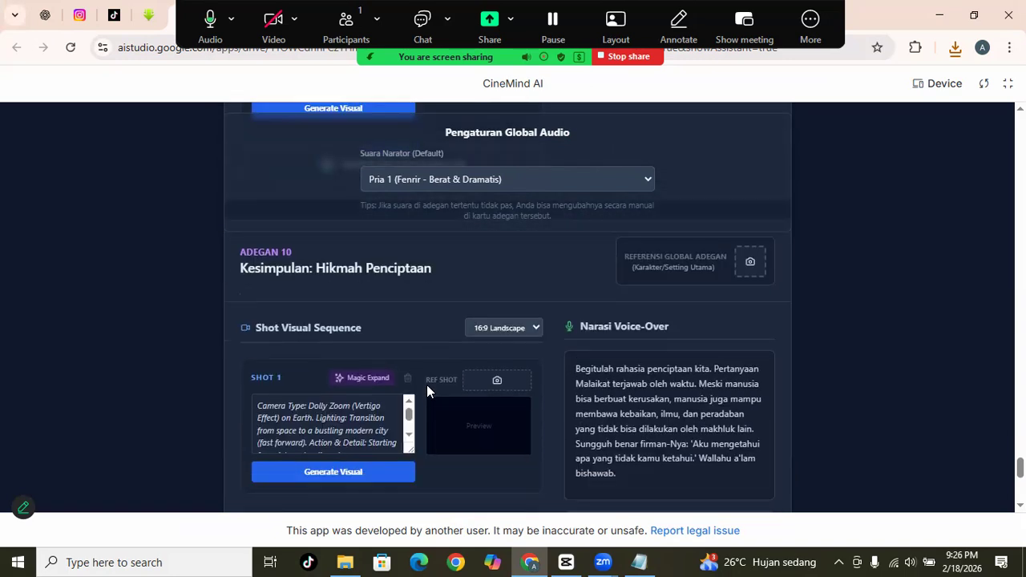
pyautogui.scroll(-2, 428, 387)
pyautogui.click(358, 344)
pyautogui.hotkey('ctrl', 'a')
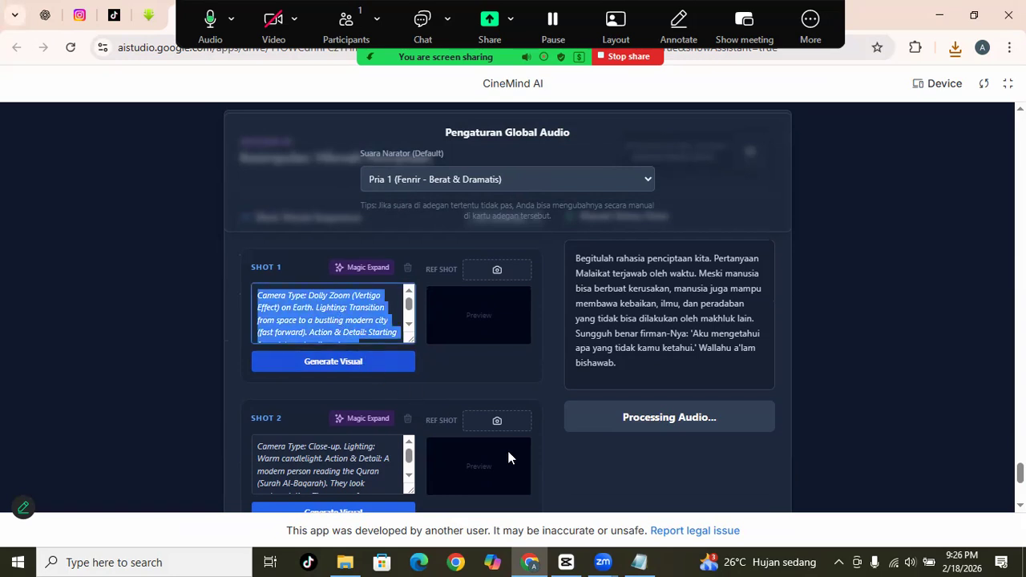
pyautogui.click(640, 562)
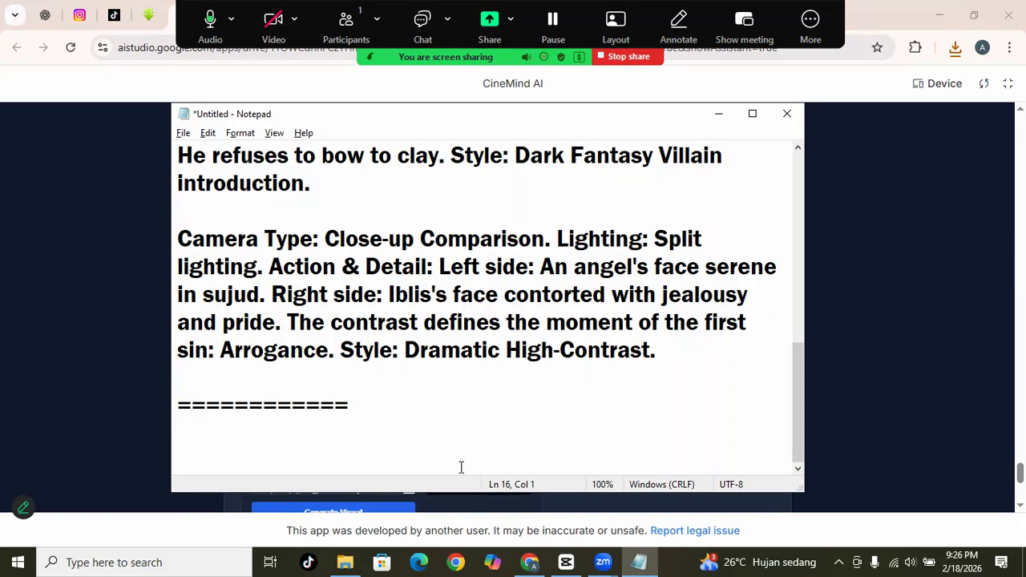
pyautogui.hotkey('ctrl', 'v')
pyautogui.press('Return')
pyautogui.press('Return')
# Play the Adegan 10 voice-over in CineMind AI and meanwhile copy the scene's Shot 2 prompt into Notepad below the Shot 1 prompt
pyautogui.hotkey('alt', 'Tab')
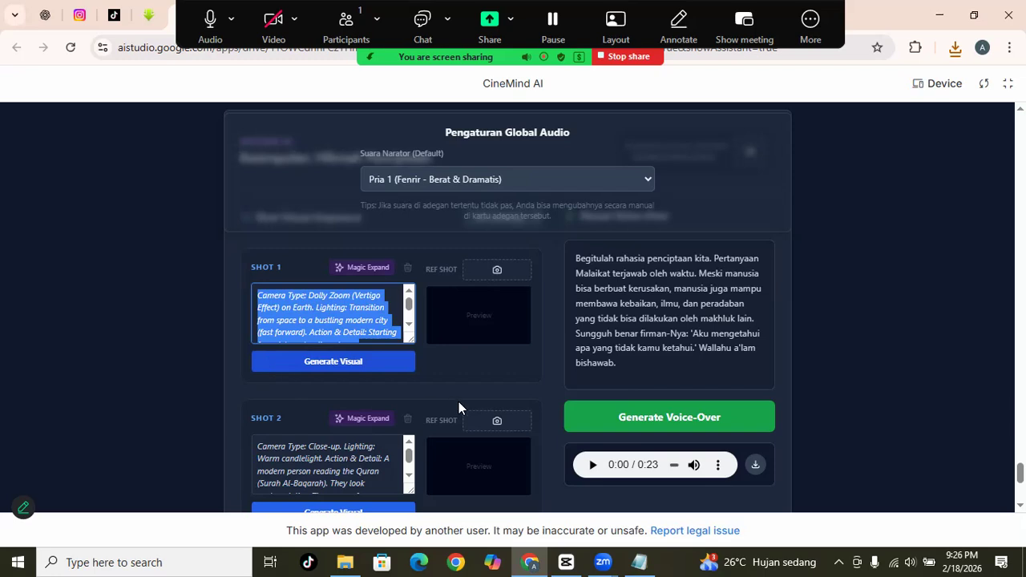
pyautogui.click(592, 465)
pyautogui.scroll(-1, 363, 407)
pyautogui.click(341, 395)
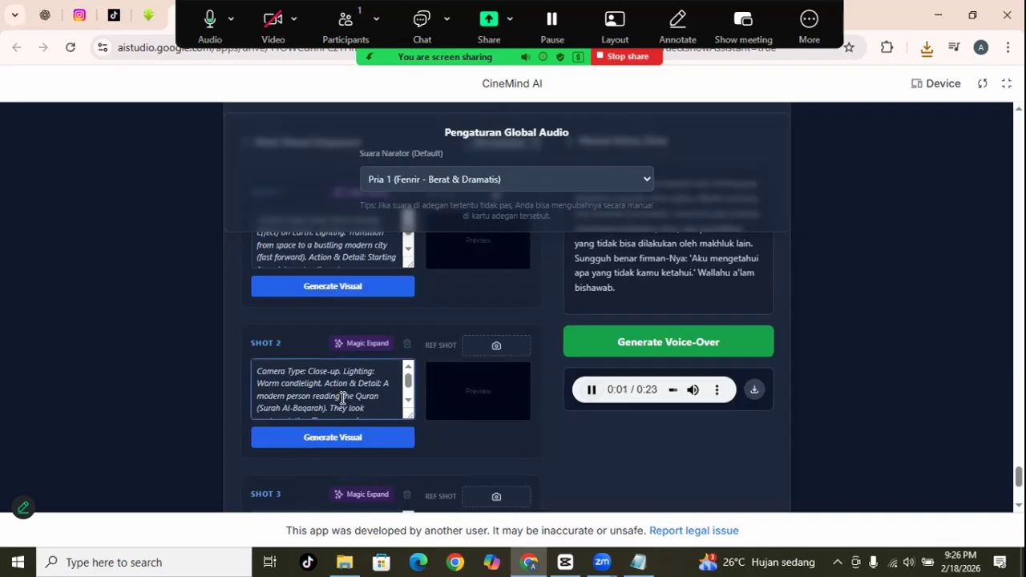
pyautogui.hotkey('ctrl', 'a')
pyautogui.hotkey('ctrl', 'c')
pyautogui.hotkey('alt', 'Tab')
pyautogui.hotkey('ctrl', 'v')
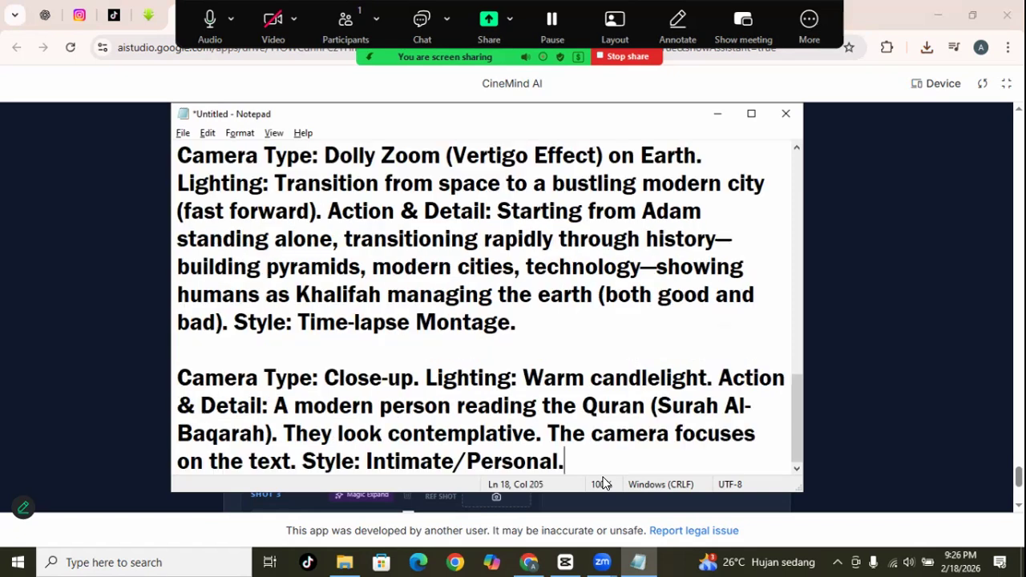
pyautogui.press('Return')
pyautogui.press('Return')
# Copy the Shot 3 prompt of Adegan 10 from CineMind AI into Notepad below the Shot 2 prompt
pyautogui.hotkey('alt', 'Tab')
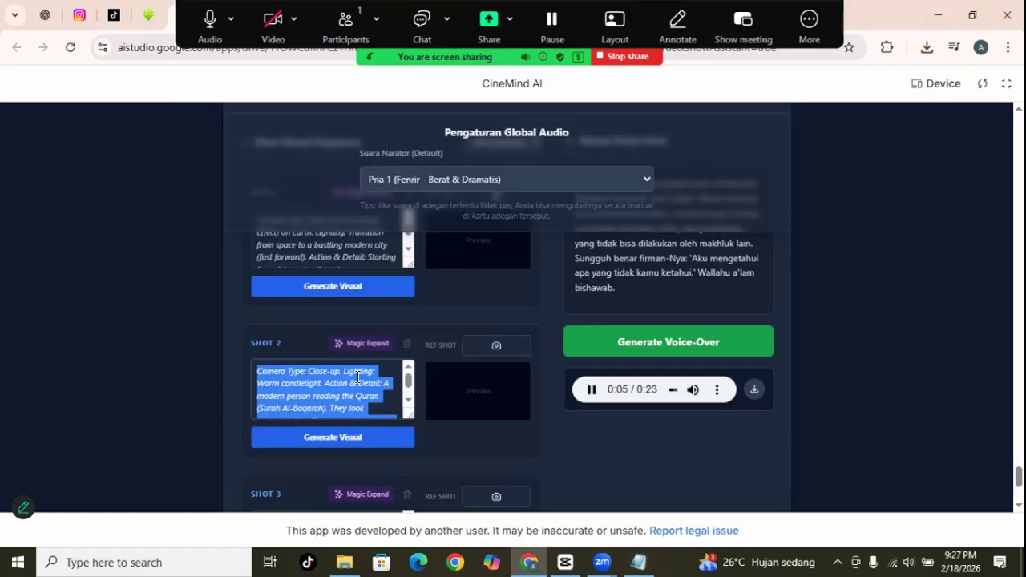
pyautogui.scroll(-2, 275, 394)
pyautogui.click(296, 396)
pyautogui.hotkey('ctrl', 'a')
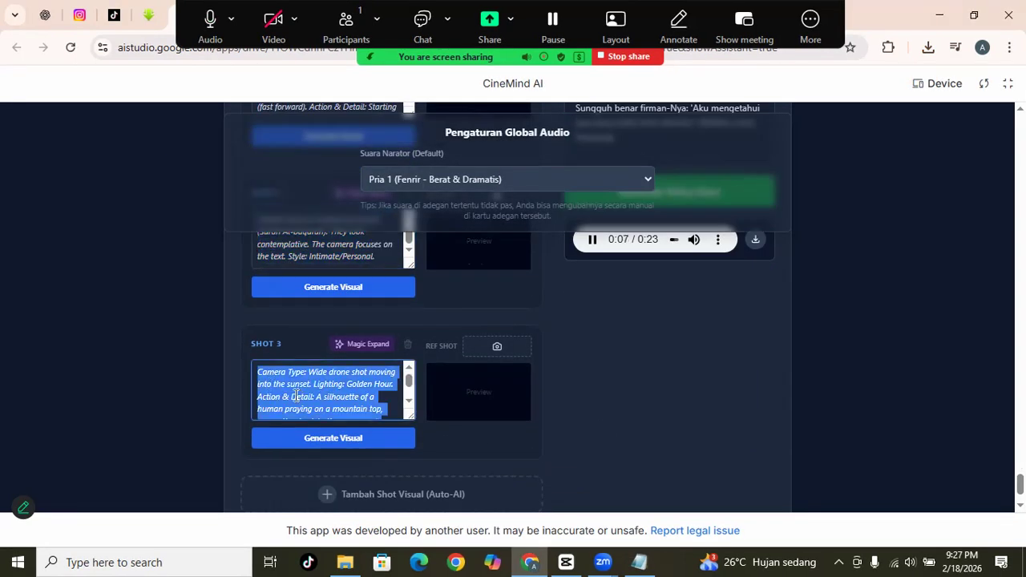
pyautogui.hotkey('alt', 'Tab')
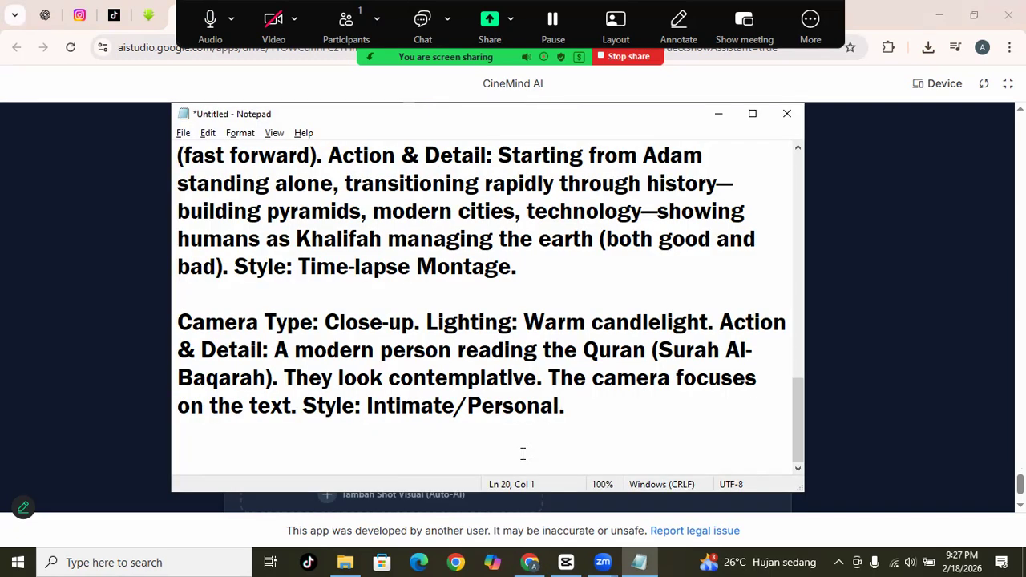
pyautogui.hotkey('ctrl', 'v')
# Return to CineMind AI and download the Adegan 10 voice-over audio
pyautogui.hotkey('alt', 'Tab')
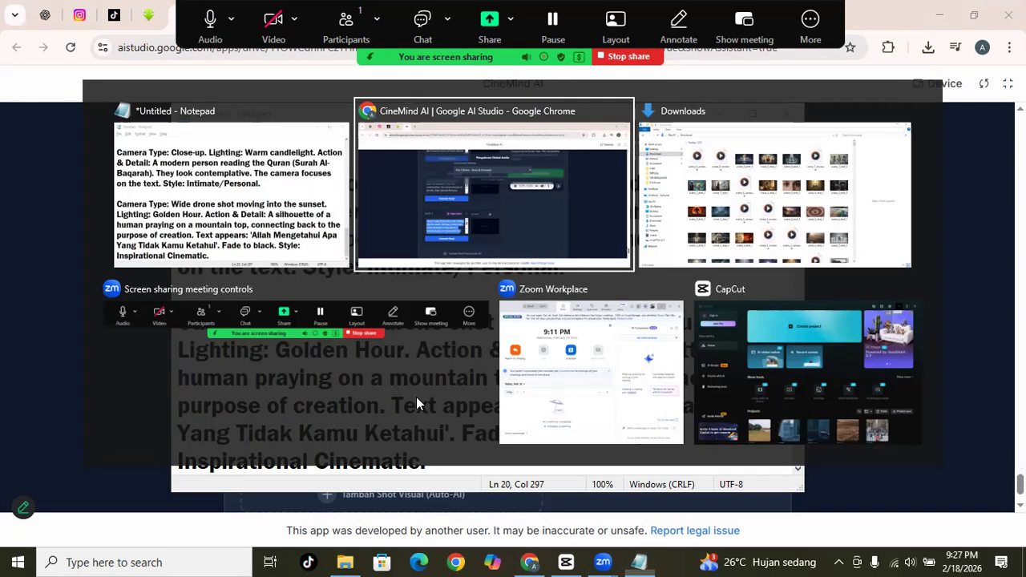
pyautogui.scroll(-1, 548, 441)
pyautogui.scroll(4, 548, 441)
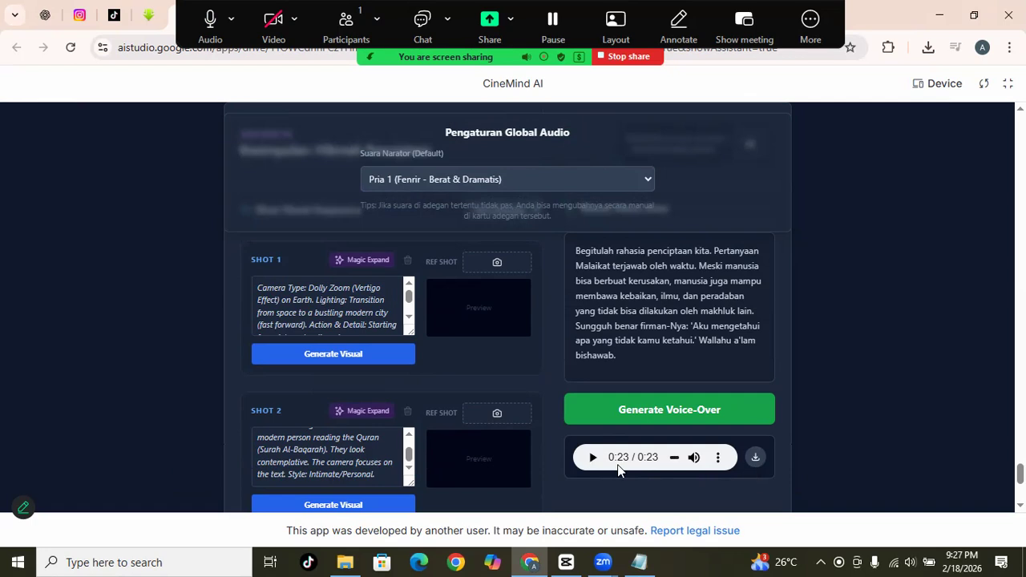
pyautogui.click(754, 457)
pyautogui.scroll(-3, 561, 449)
pyautogui.scroll(3, 616, 461)
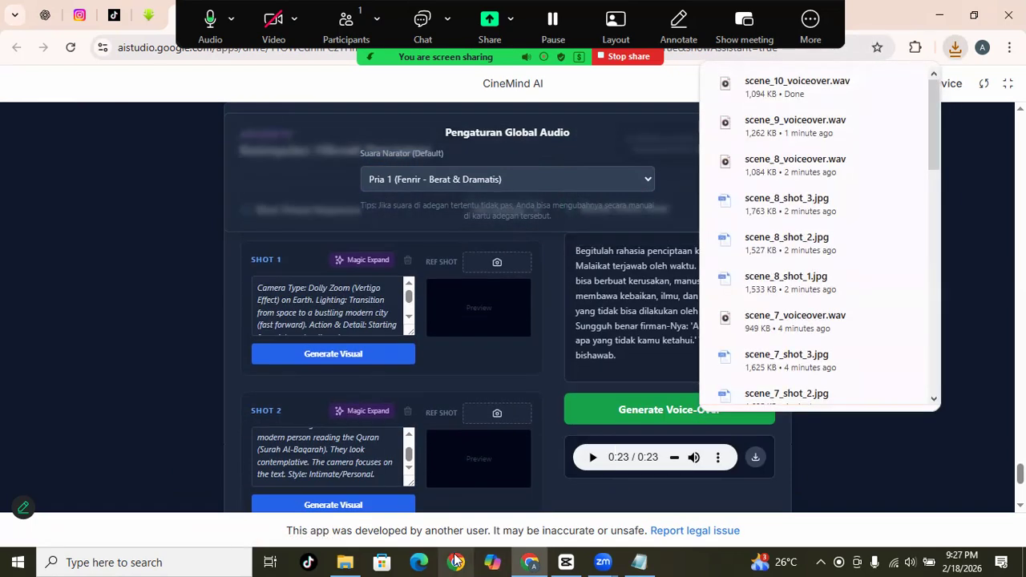
# Open a new Chrome window under a different user profile
pyautogui.click(487, 561)
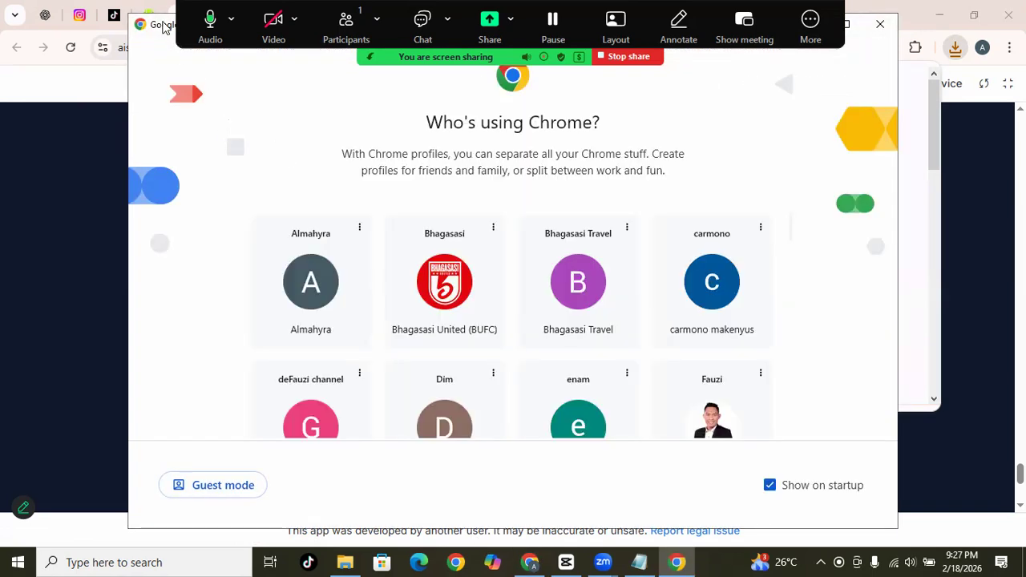
pyautogui.moveTo(164, 26); pyautogui.dragTo(166, 67)
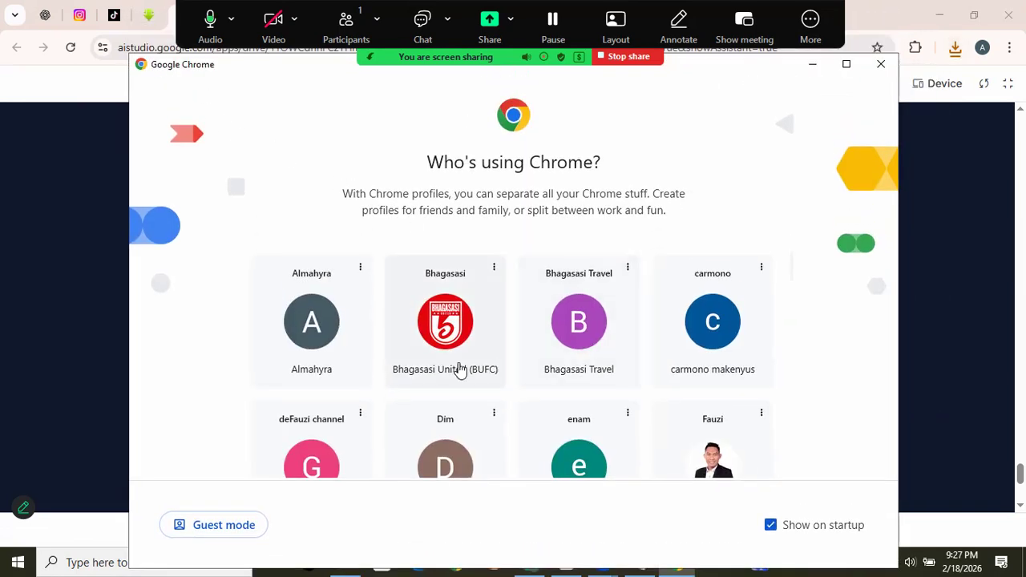
pyautogui.scroll(-2, 661, 415)
pyautogui.click(654, 393)
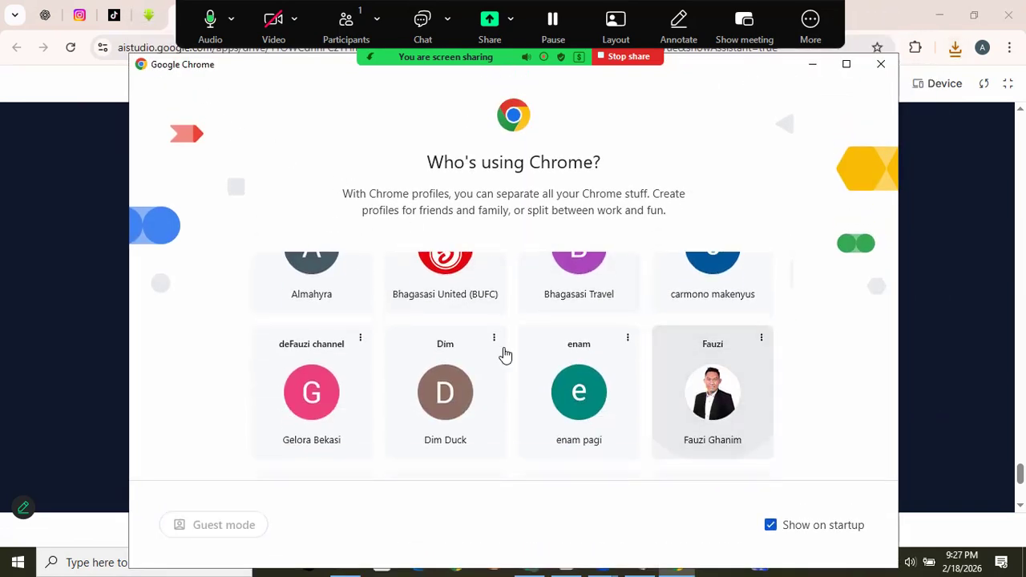
pyautogui.click(916, 142)
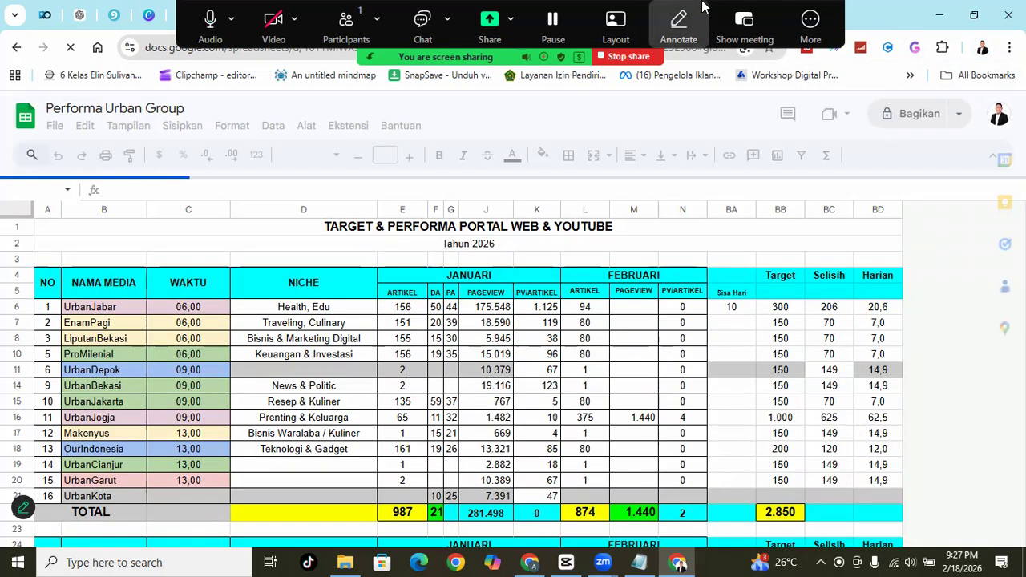
# Open CineMind AI in the new Chrome profile and log in by entering the access password
pyautogui.moveTo(718, 47); pyautogui.dragTo(727, 88)
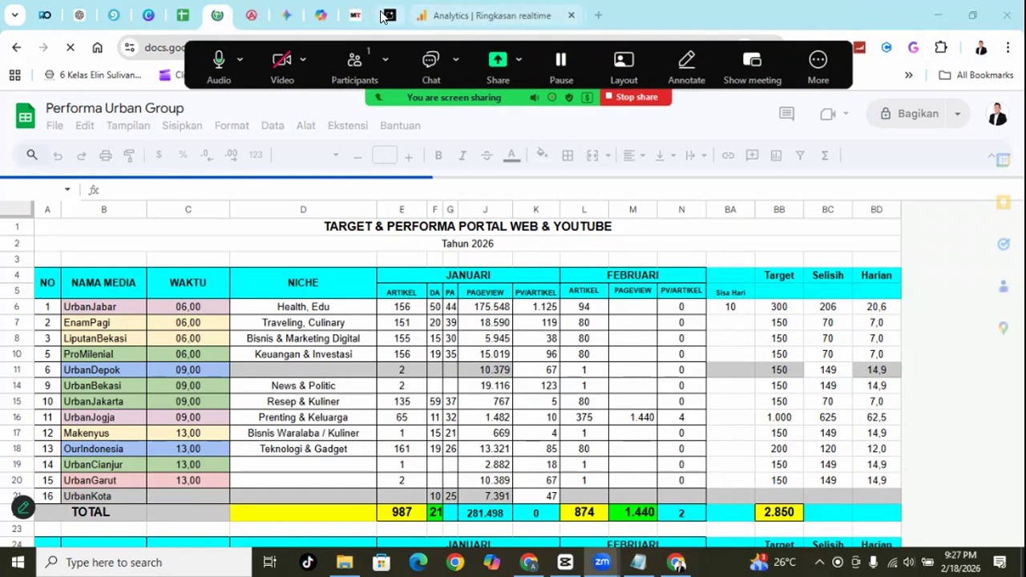
pyautogui.click(389, 16)
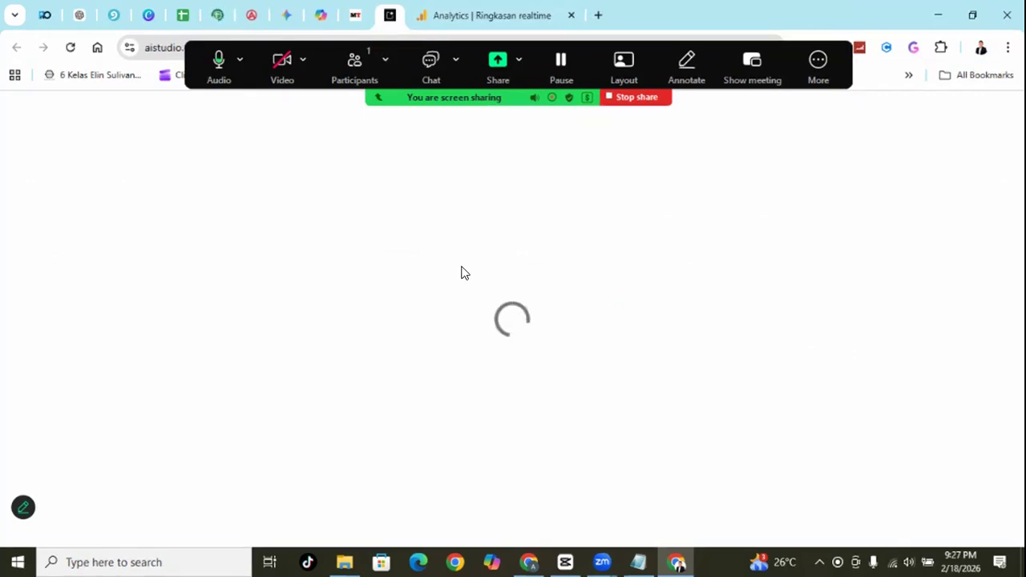
pyautogui.click(613, 389)
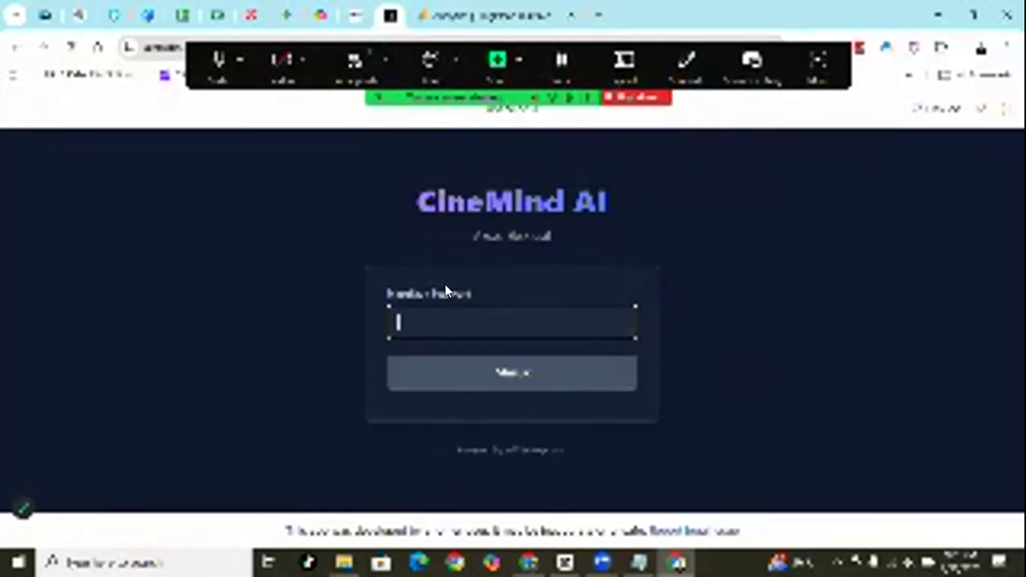
pyautogui.write('****')
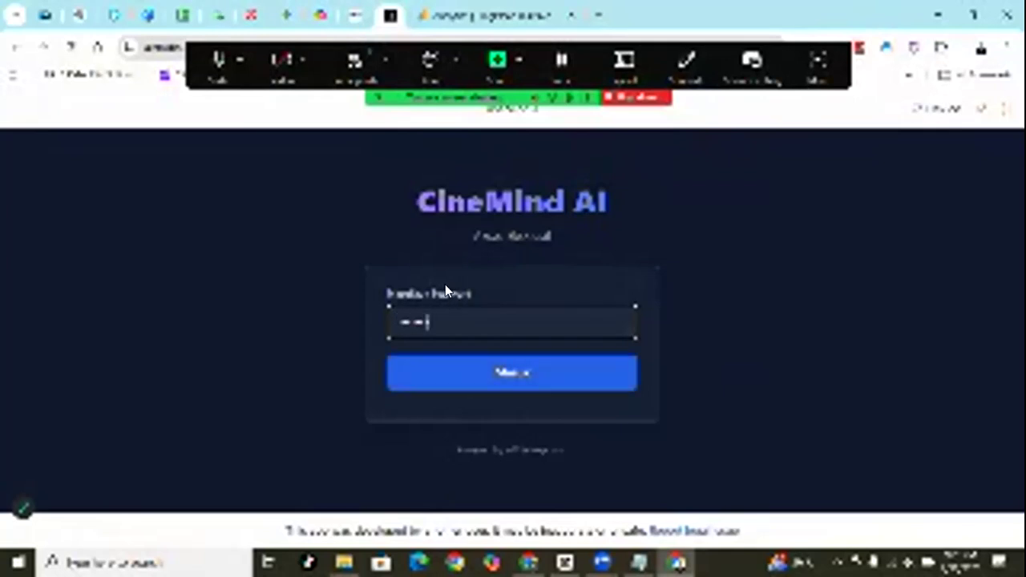
pyautogui.write('**')
pyautogui.click(471, 366)
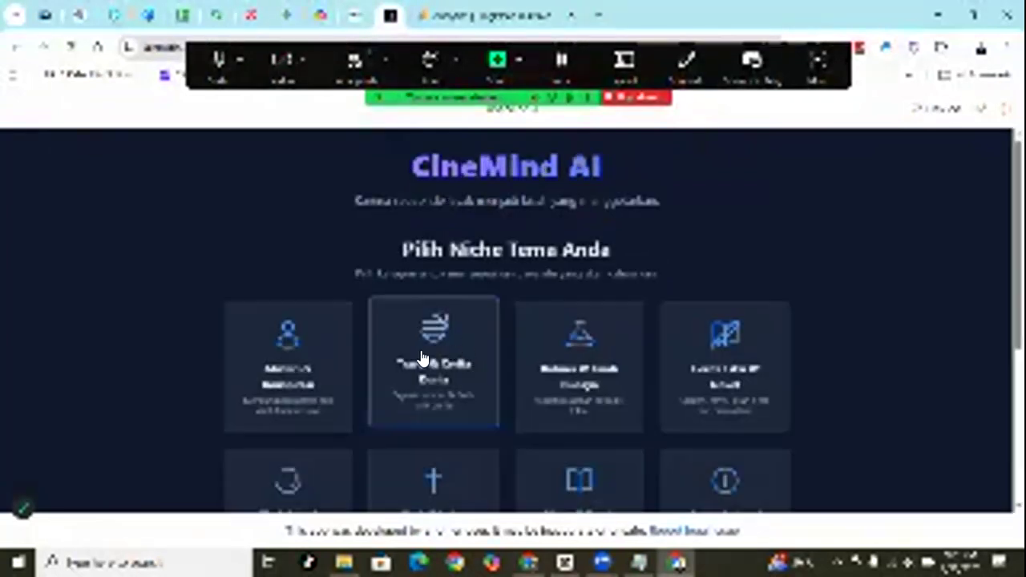
# Choose the niche with the crescent icon, enter the topic "Kisah Nabi Adam" and generate content ideas
pyautogui.scroll(-2, 297, 389)
pyautogui.click(301, 399)
pyautogui.click(320, 294)
pyautogui.click(343, 245)
pyautogui.write('E')
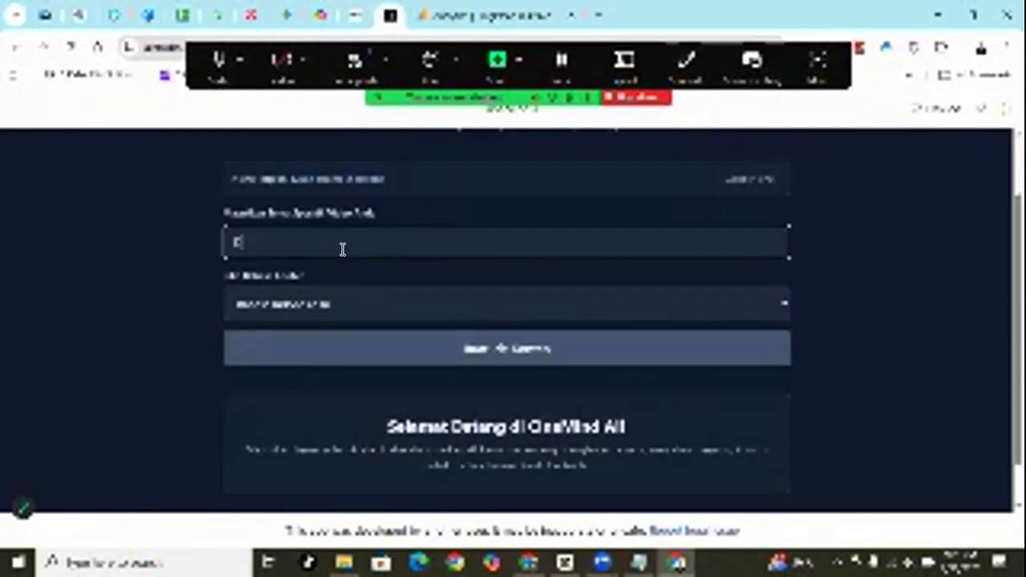
pyautogui.write('la Nabi')
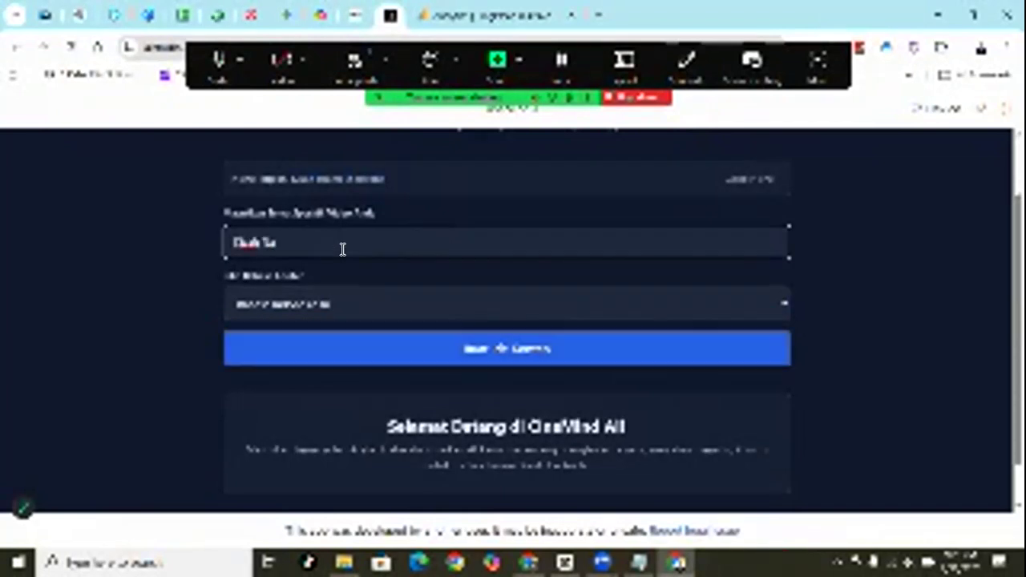
pyautogui.write(' Yusuf')
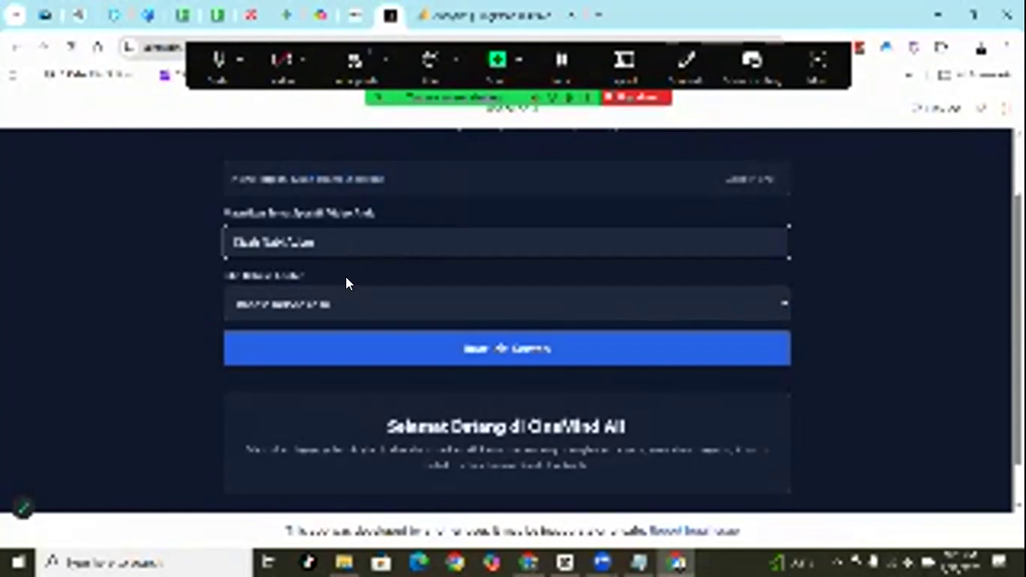
pyautogui.click(365, 340)
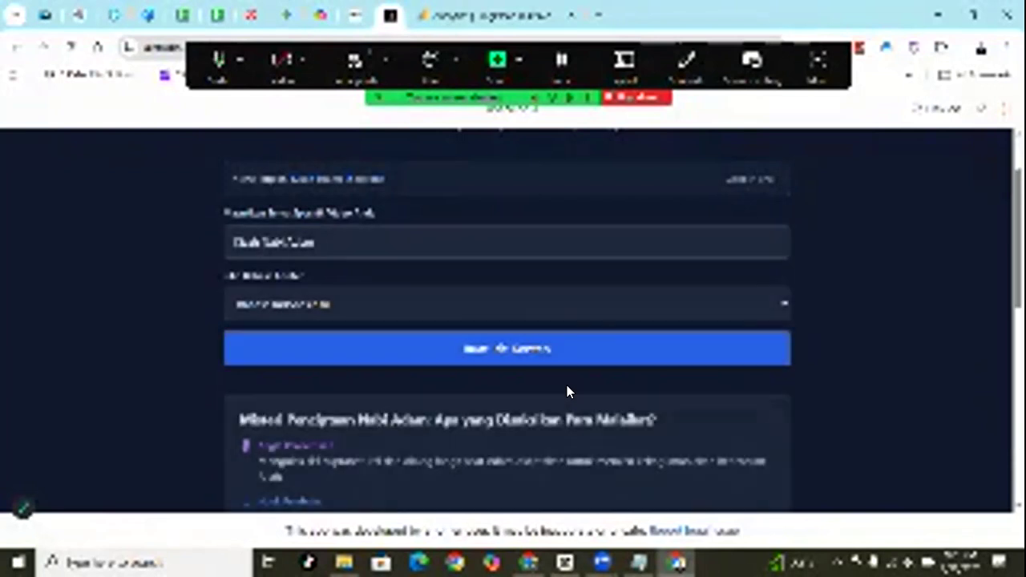
# Choose a generated Nabi Adam content idea, set the target video duration and generate the full script
pyautogui.scroll(-2, 566, 391)
pyautogui.click(514, 287)
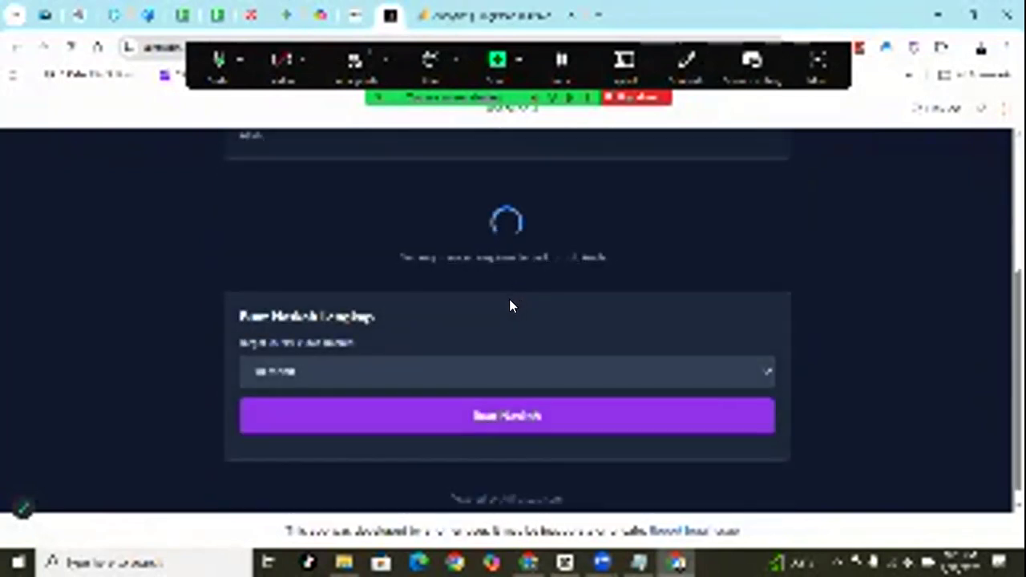
pyautogui.click(473, 376)
pyautogui.click(419, 417)
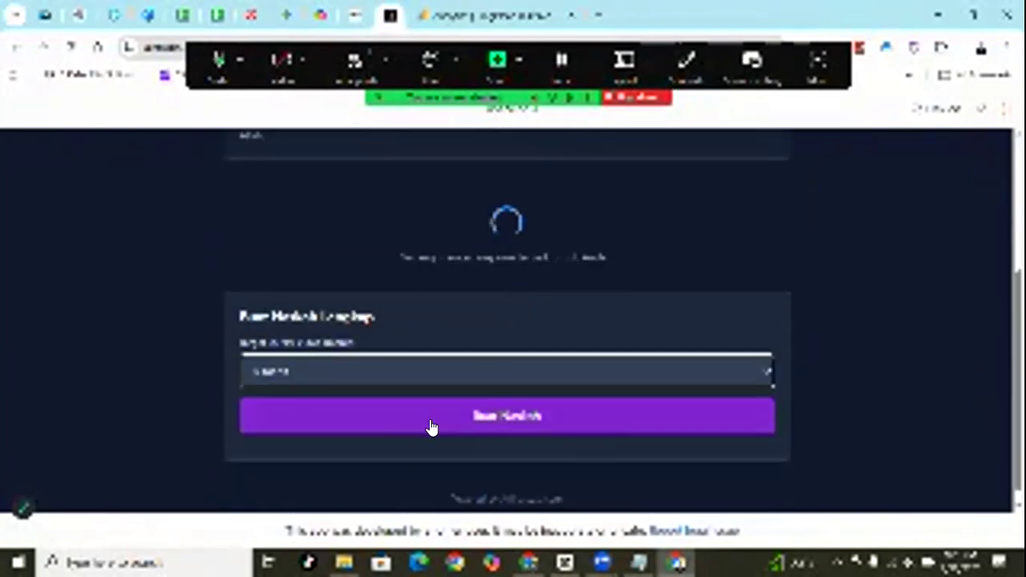
pyautogui.click(430, 426)
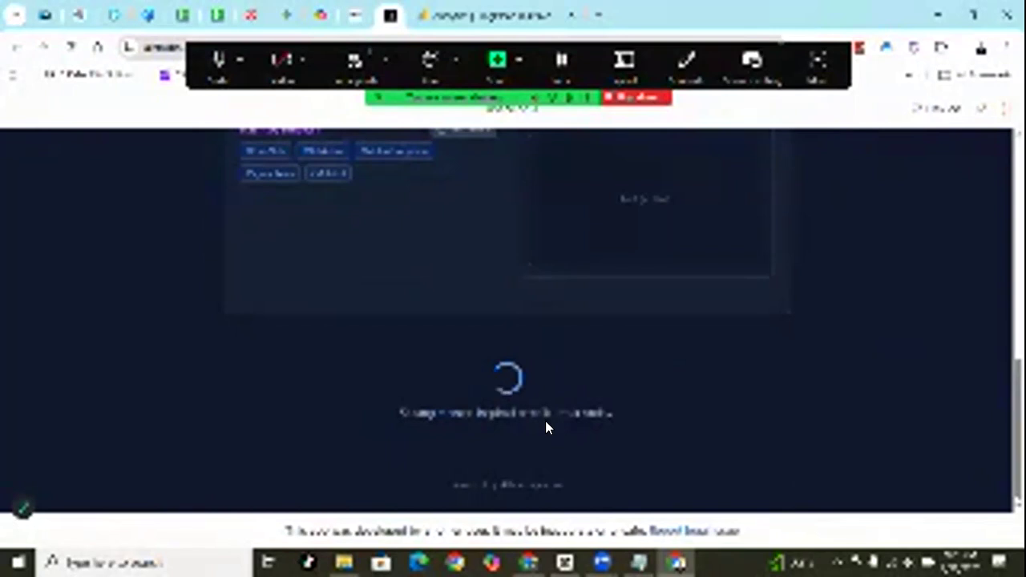
# Copy the "Wide Panoramic Shot" prompt below the heading "Kisah Nabi Adam AS" in Notepad and return to CineMind AI
pyautogui.click(639, 561)
pyautogui.scroll(10, 613, 338)
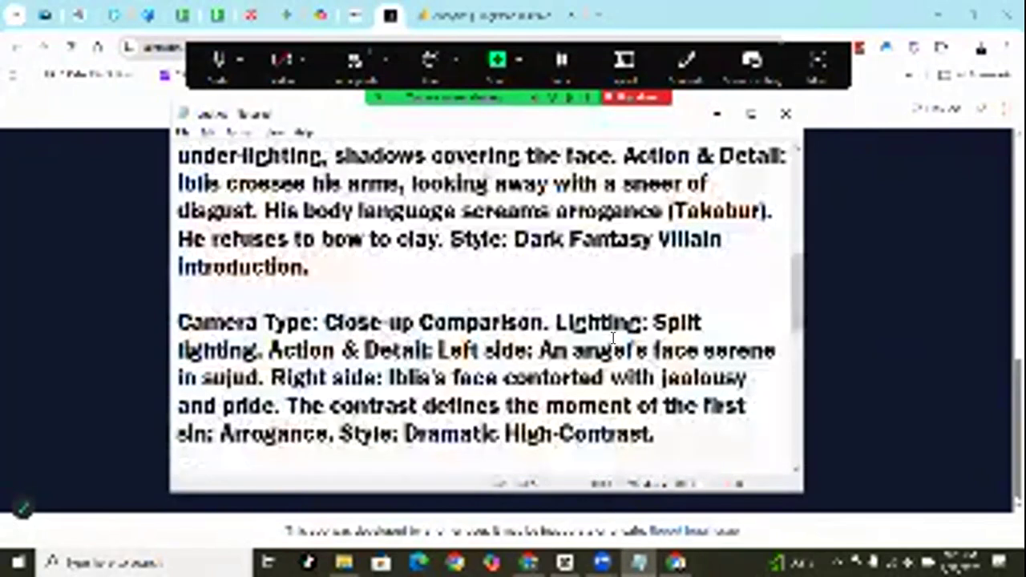
pyautogui.scroll(10, 613, 339)
pyautogui.scroll(-1, 452, 347)
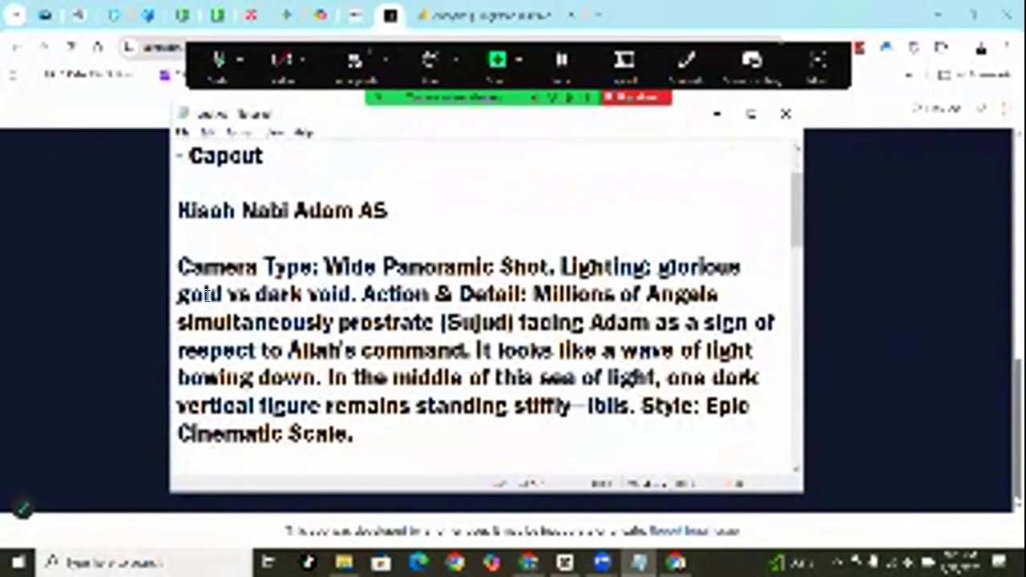
pyautogui.moveTo(183, 266); pyautogui.dragTo(363, 421)
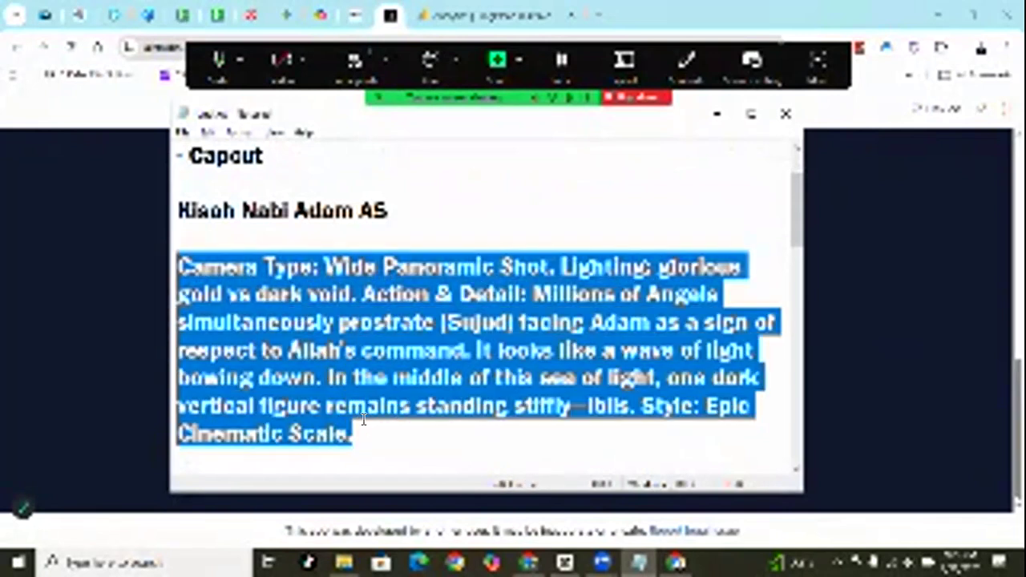
pyautogui.hotkey('alt', 'Tab')
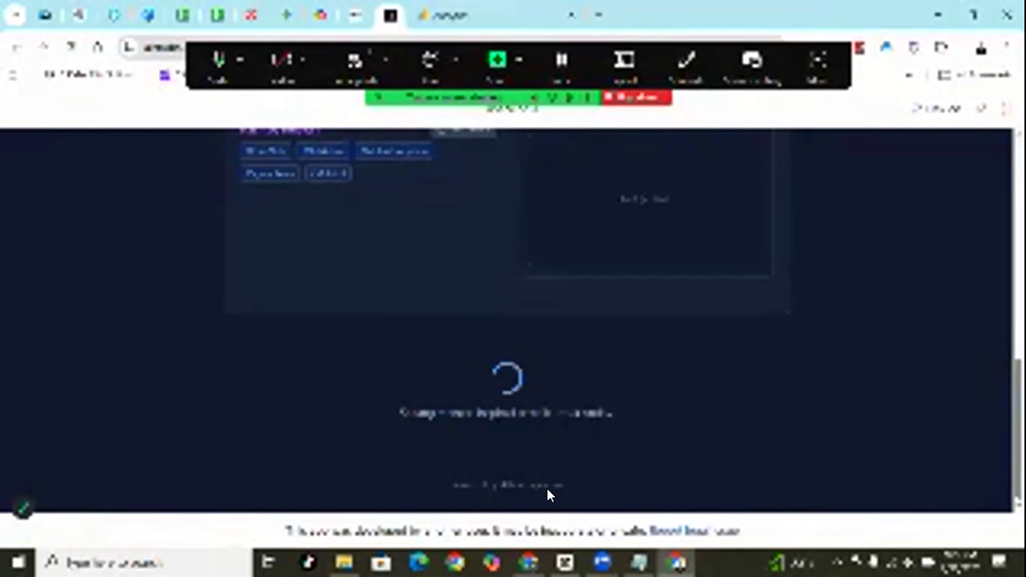
# Select the first narrator voice in the global audio settings and generate the first scene's Shot 1 visual from the copied prompt
pyautogui.scroll(-3, 612, 391)
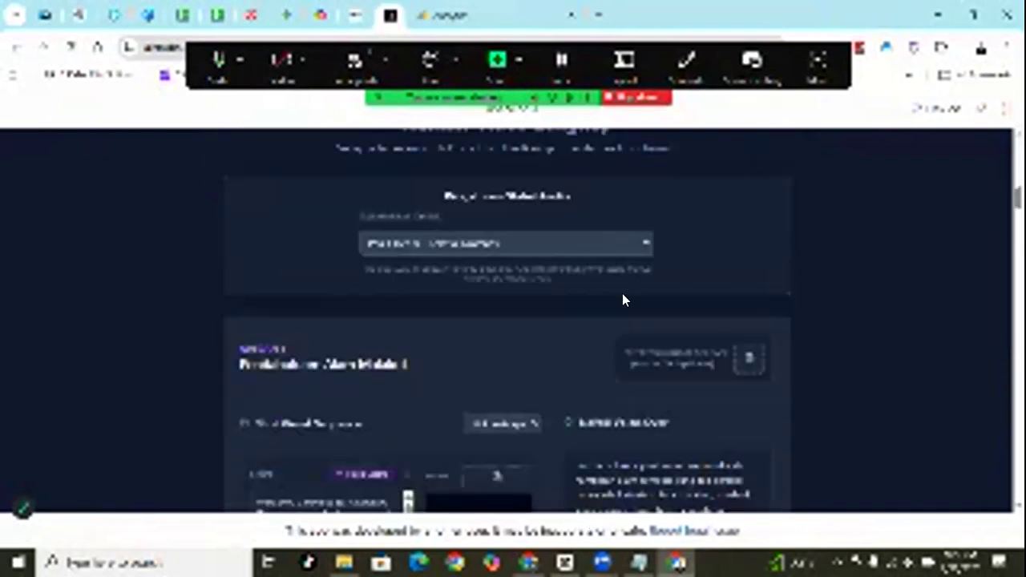
pyautogui.click(520, 241)
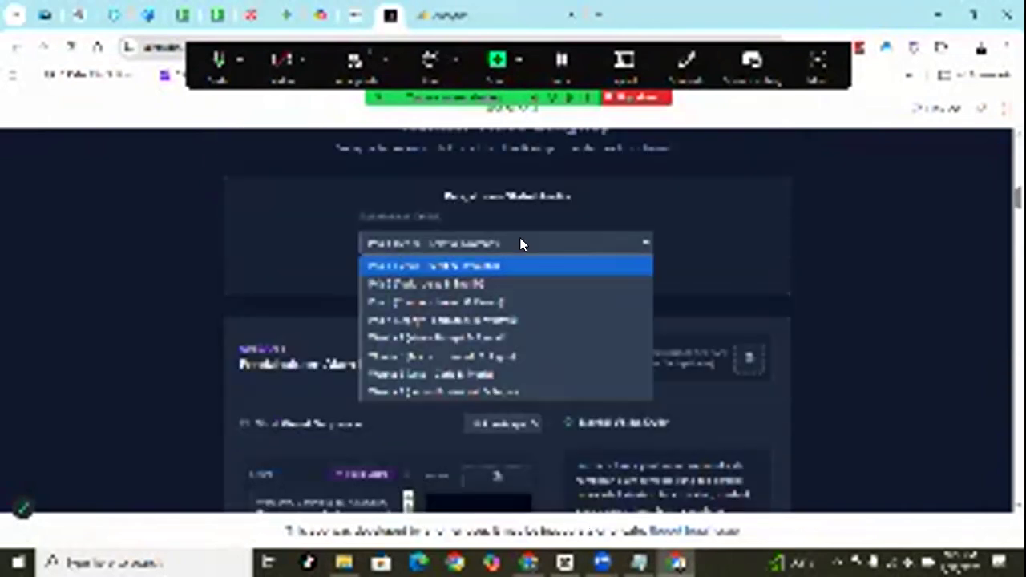
pyautogui.click(487, 266)
pyautogui.scroll(-3, 465, 377)
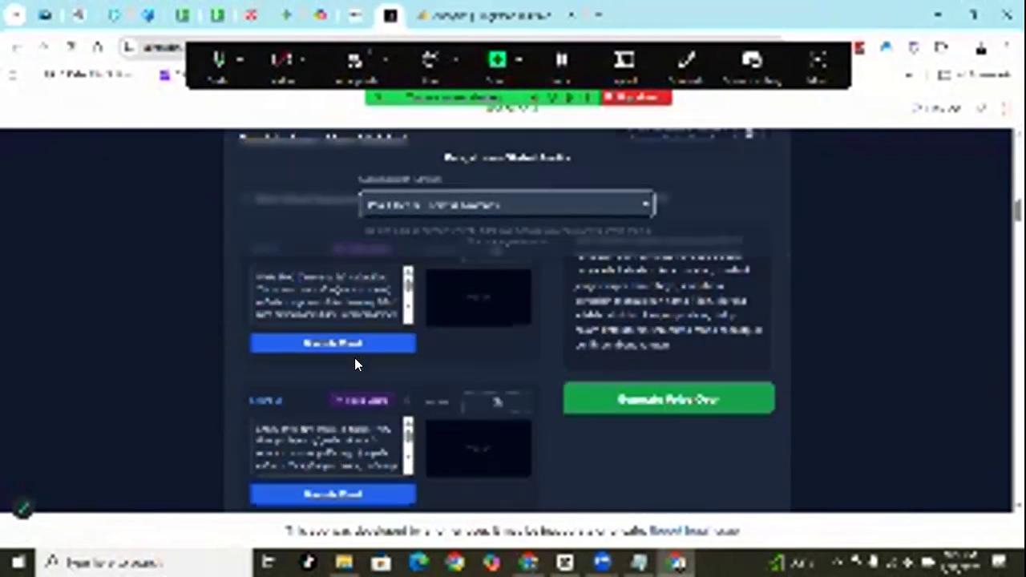
pyautogui.scroll(-2, 350, 384)
pyautogui.click(350, 415)
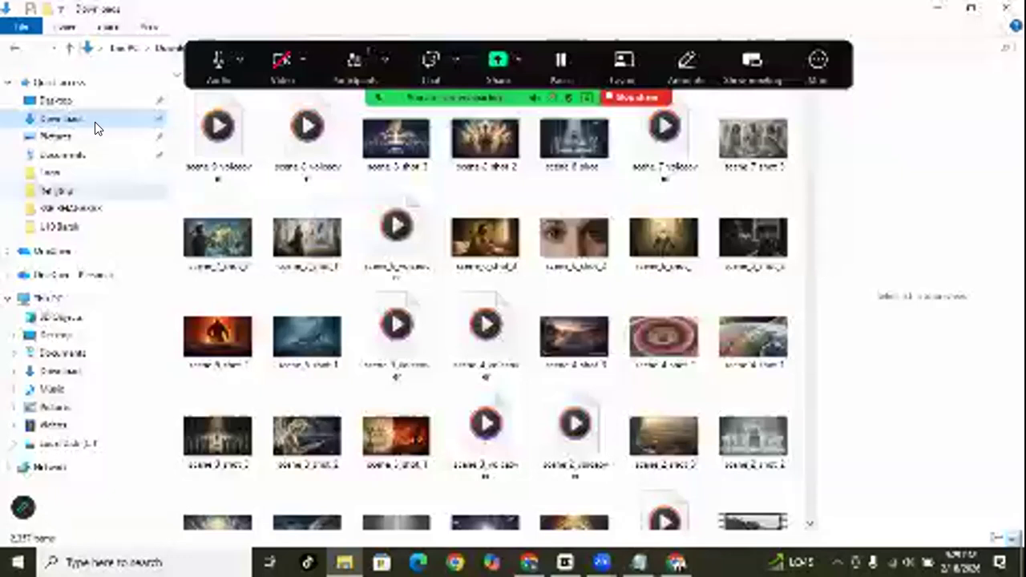
# Open the available file actions for the image scene_1_shot_1 (1) in the Downloads folder
pyautogui.click(95, 122)
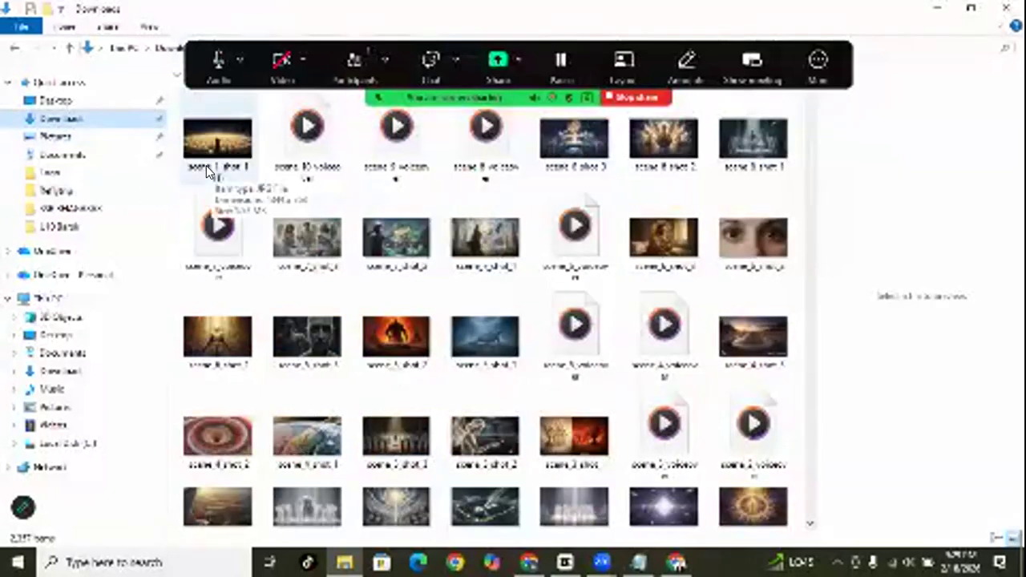
pyautogui.rightClick(208, 170)
pyautogui.click(213, 129)
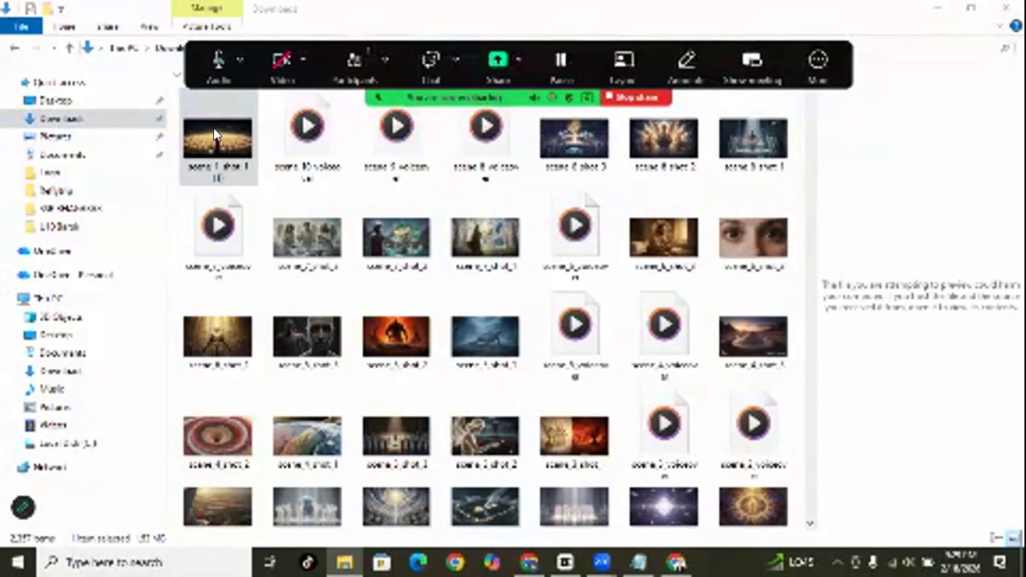
pyautogui.rightClick(210, 131)
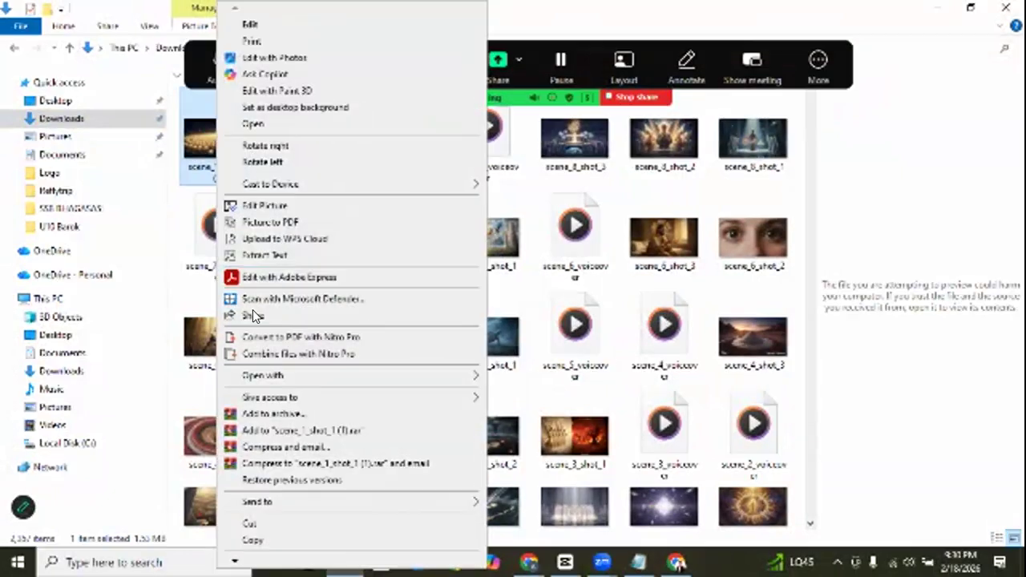
pyautogui.moveTo(243, 557)
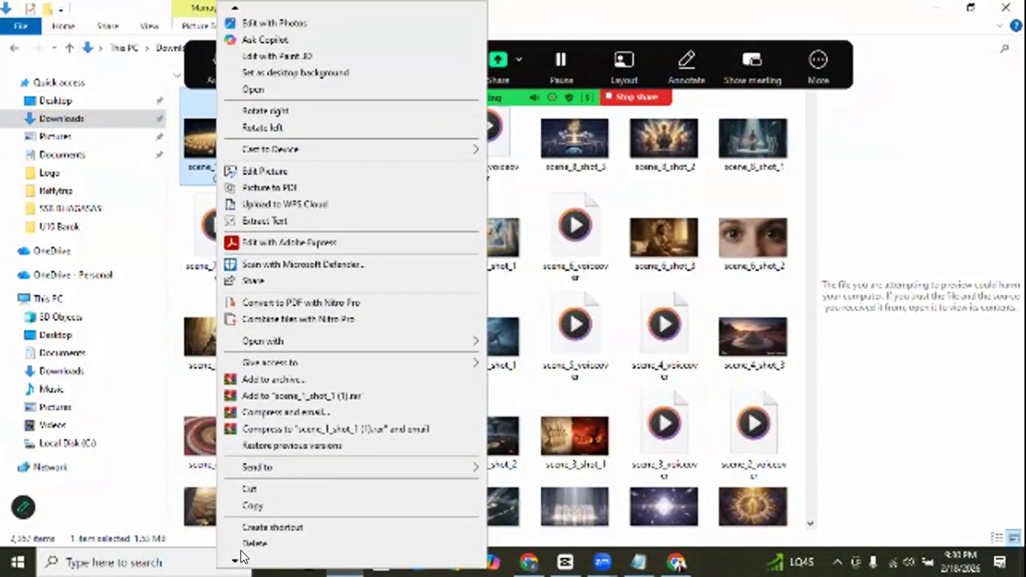
# Rename the scene_1_shot_1 (1) image in Downloads as Adegan 9 1
pyautogui.click(259, 511)
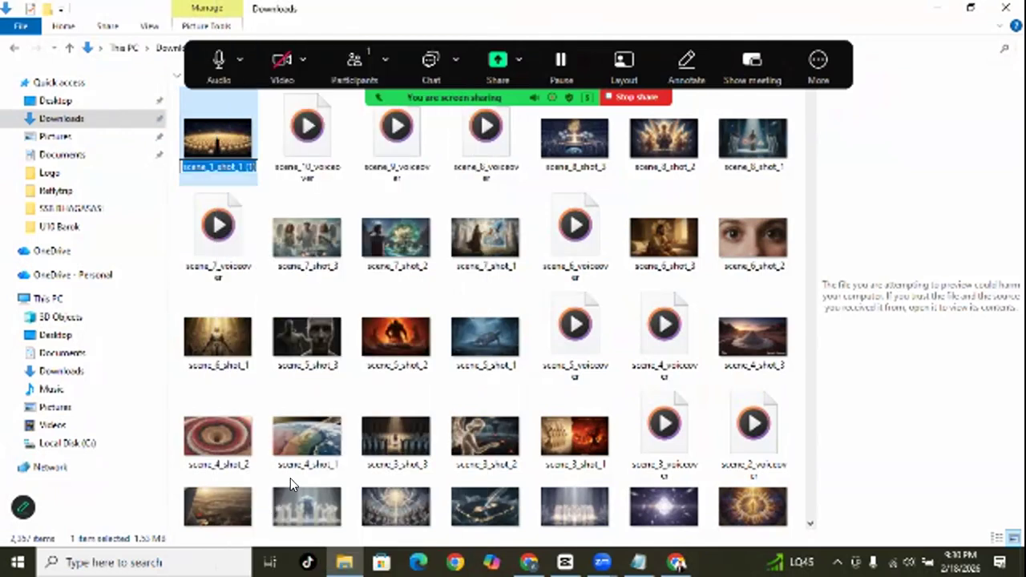
pyautogui.write('Adega')
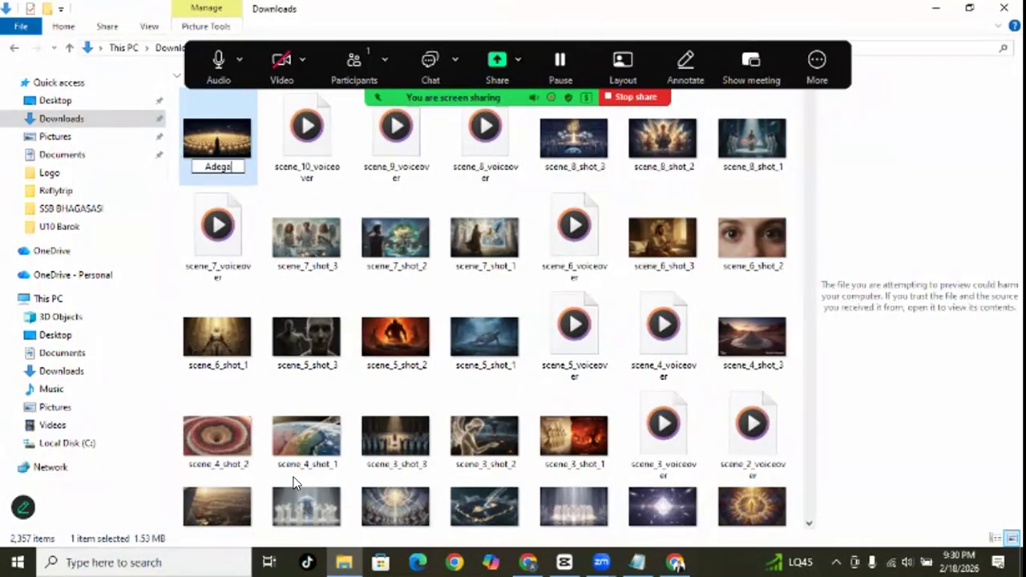
pyautogui.write('n 9 1')
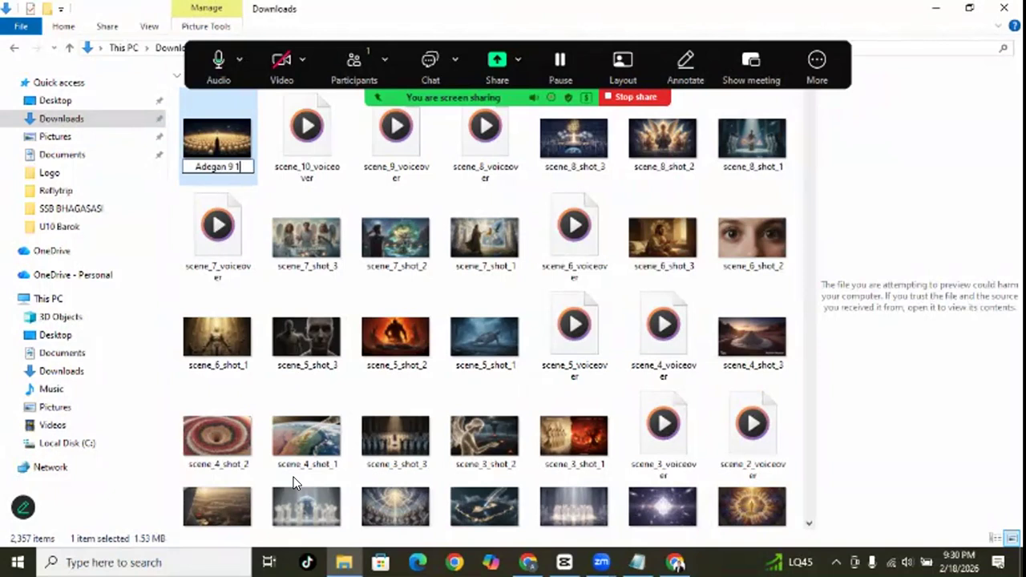
pyautogui.click(284, 269)
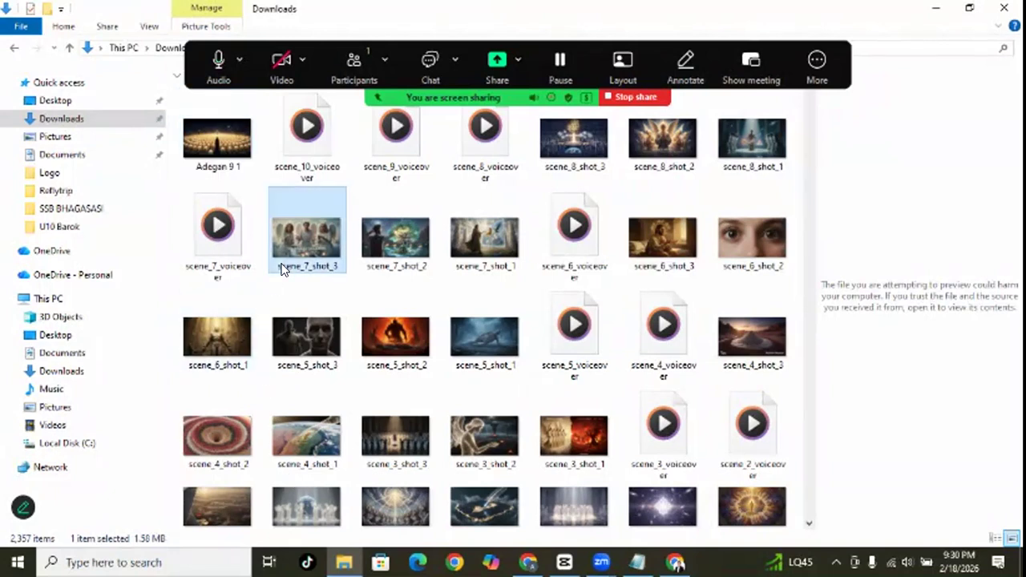
# Replace Shot 1's prompt in CineMind AI with the "Low Angle tilting up to Iblis" prompt from Notepad and generate its visual
pyautogui.click(675, 563)
pyautogui.scroll(-2, 508, 404)
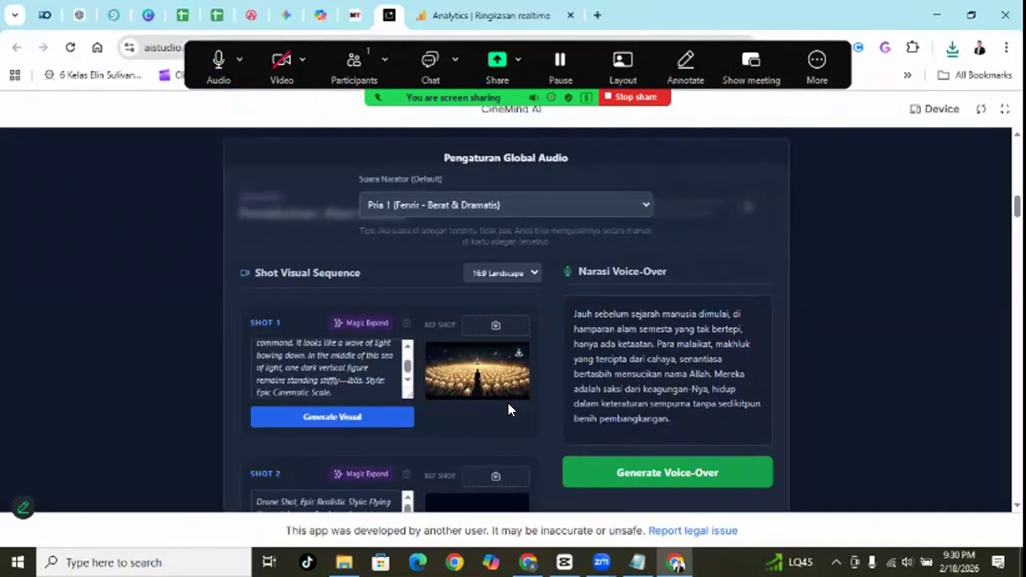
pyautogui.scroll(1, 508, 405)
pyautogui.click(632, 561)
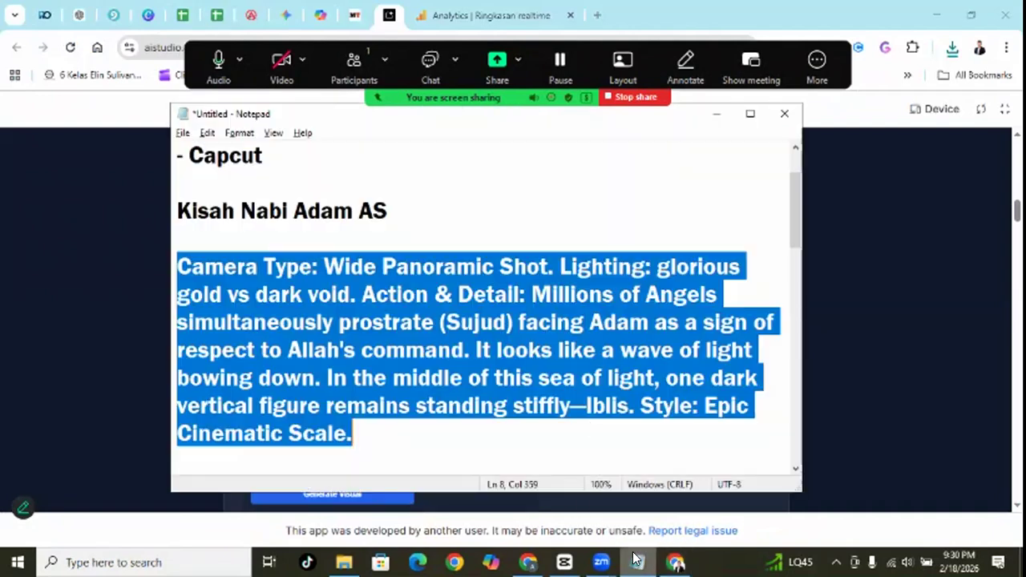
pyautogui.scroll(-3, 319, 343)
pyautogui.moveTo(314, 378); pyautogui.dragTo(176, 253)
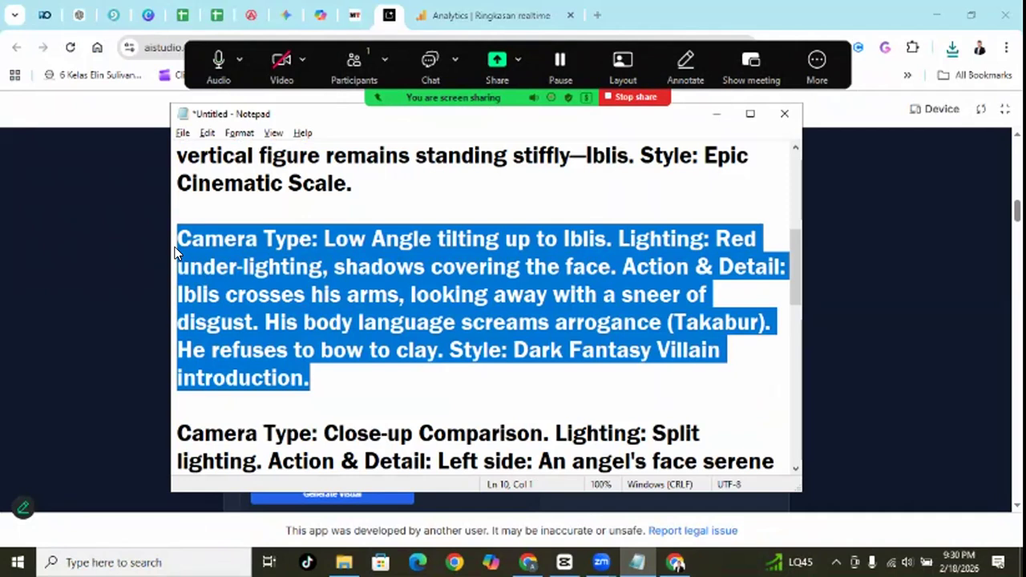
pyautogui.hotkey('alt', 'Tab')
pyautogui.click(291, 295)
pyautogui.hotkey('ctrl', 'a')
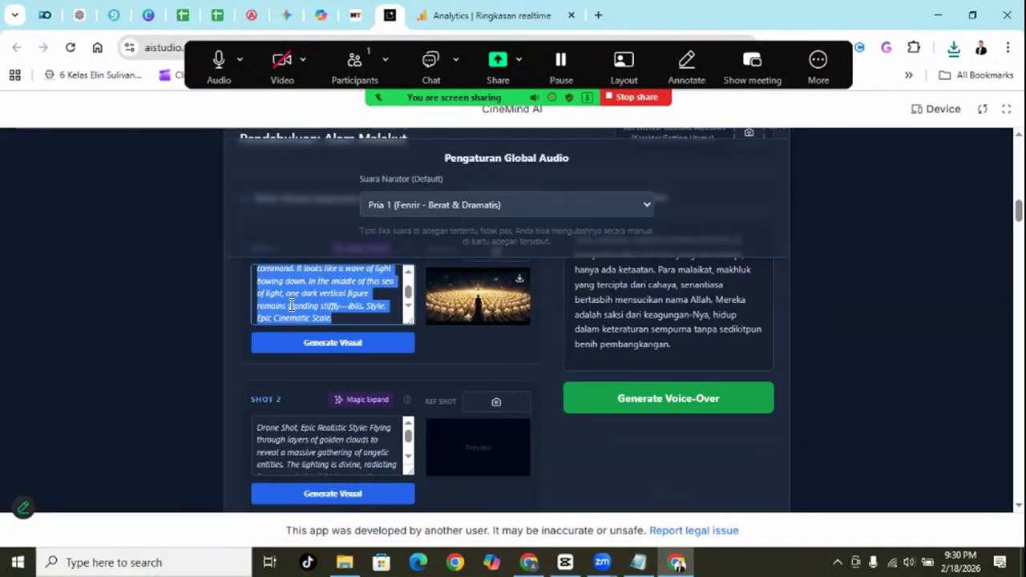
pyautogui.hotkey('ctrl', 'v')
pyautogui.click(345, 344)
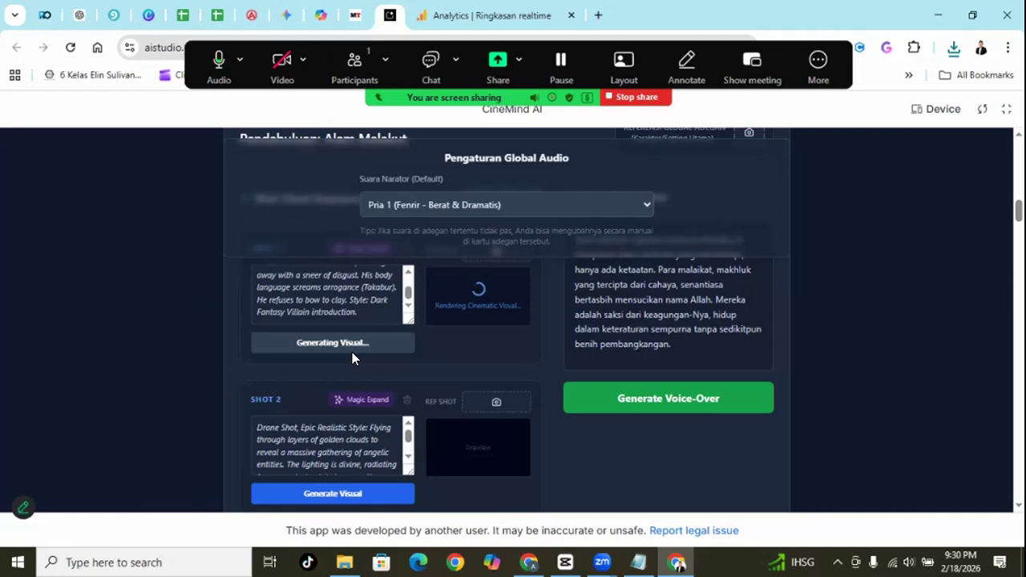
# Replace Shot 2's prompt with the "Close-up Comparison" prompt from Notepad and generate its visual
pyautogui.hotkey('alt', 'Tab')
pyautogui.scroll(-1, 256, 406)
pyautogui.scroll(-1, 257, 406)
pyautogui.moveTo(667, 380); pyautogui.dragTo(178, 270)
pyautogui.hotkey('alt', 'Tab')
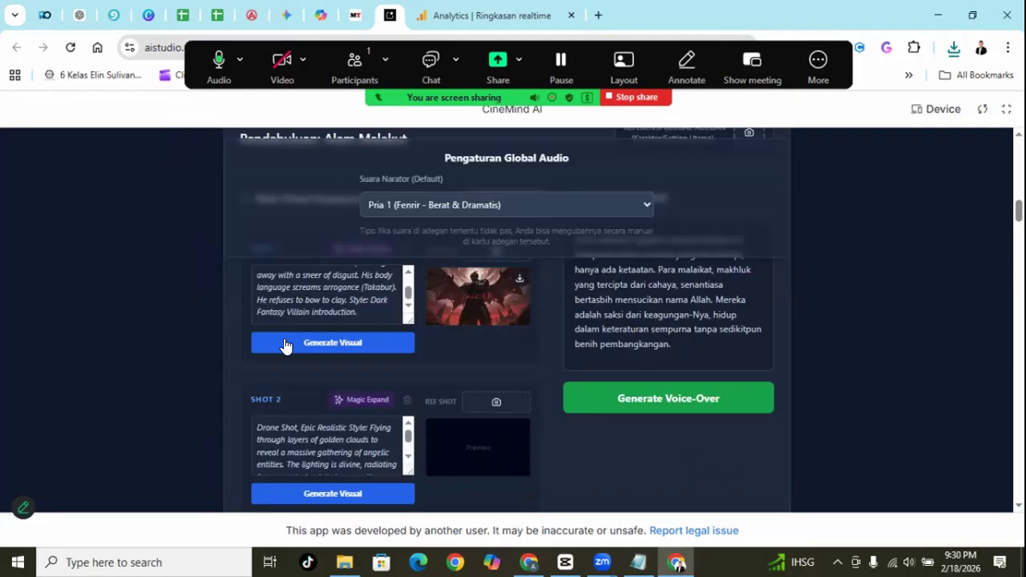
pyautogui.click(297, 449)
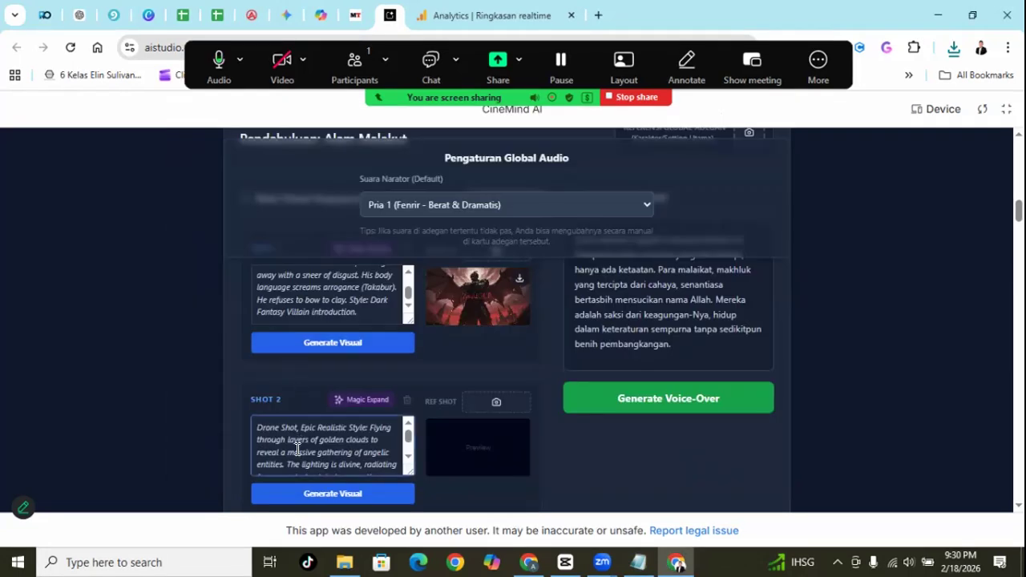
pyautogui.hotkey('ctrl', 'a')
pyautogui.hotkey('ctrl', 'v')
pyautogui.click(390, 492)
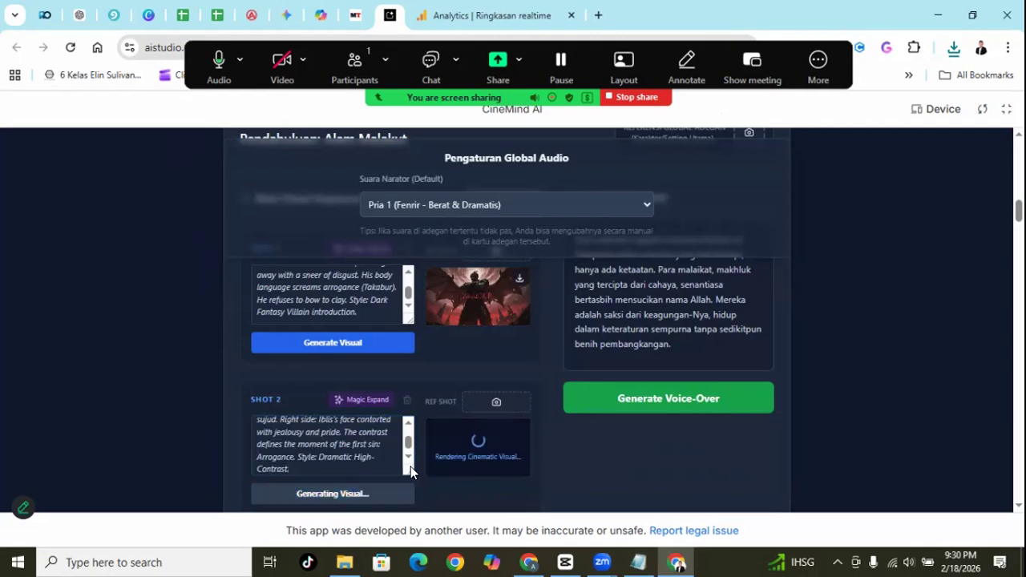
# Download the generated Shot 1 image and rename the new file in the Downloads folder as Adegan 9 2
pyautogui.click(519, 282)
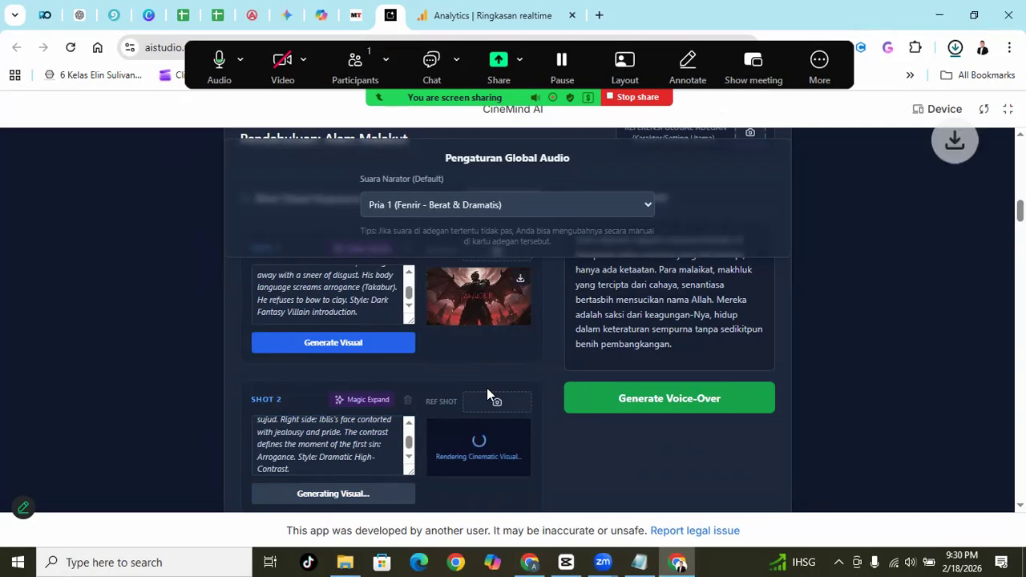
pyautogui.click(344, 562)
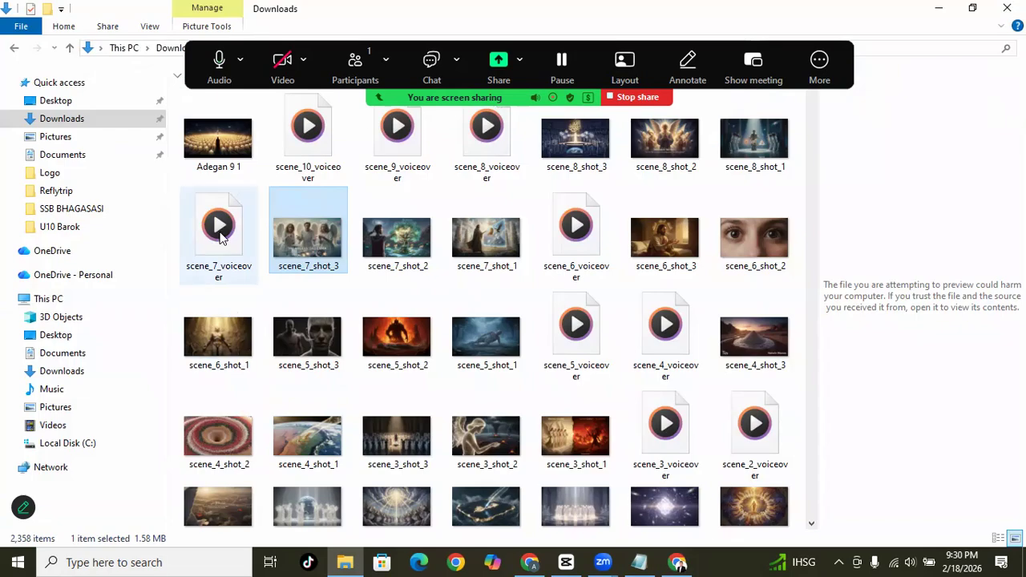
pyautogui.click(87, 130)
pyautogui.click(193, 171)
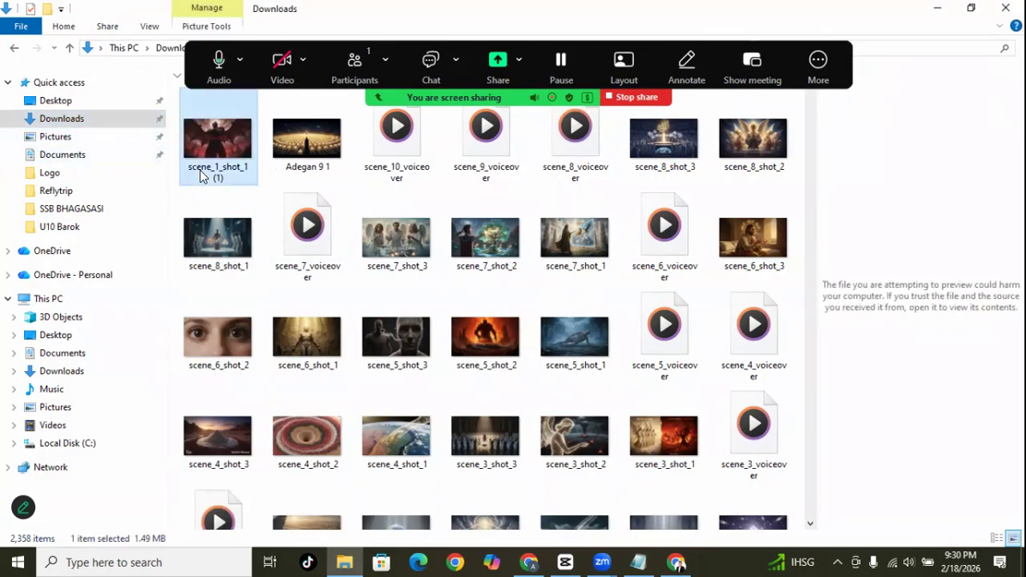
pyautogui.rightClick(201, 177)
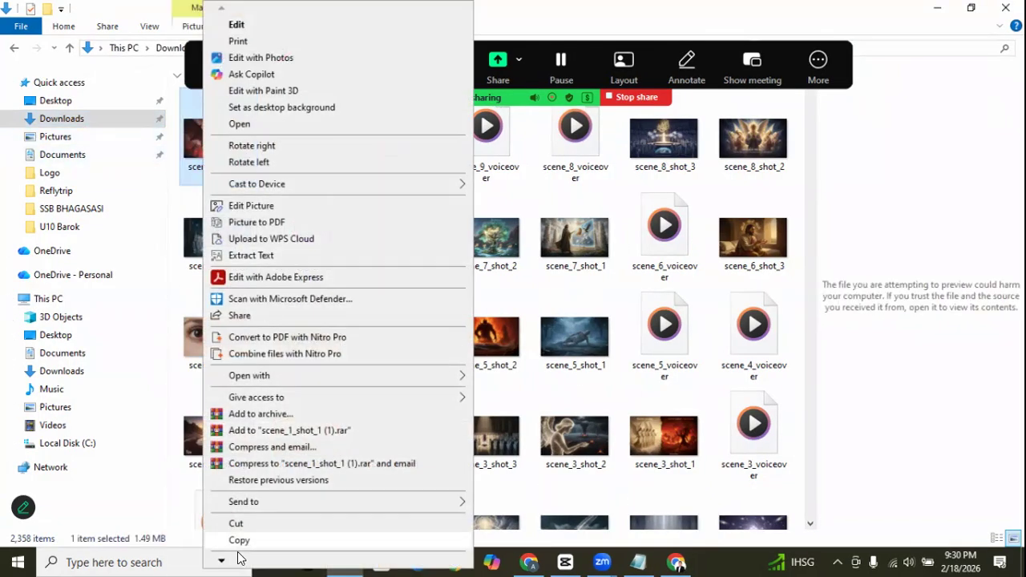
pyautogui.moveTo(237, 558)
pyautogui.click(252, 511)
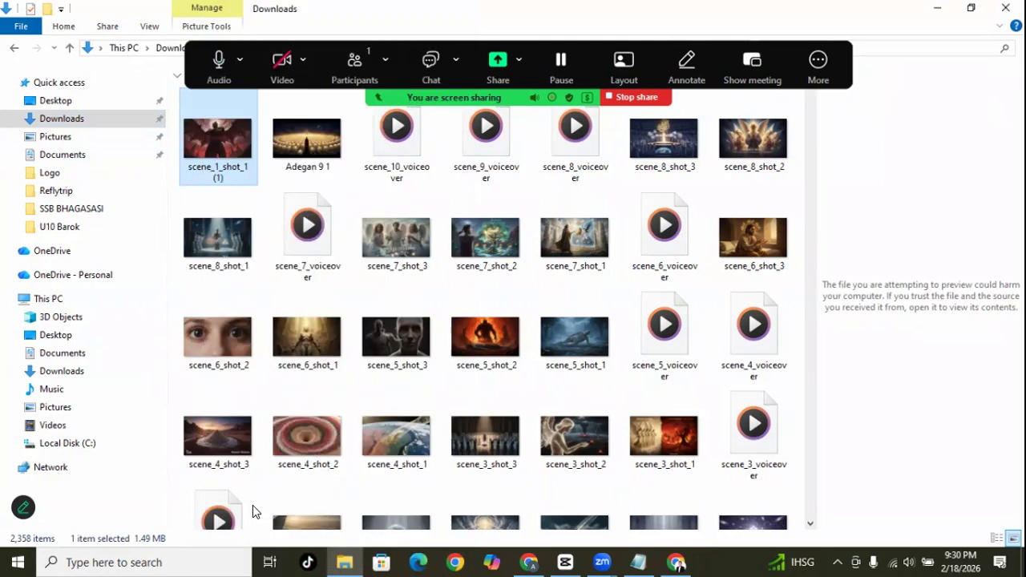
pyautogui.write('Adegan')
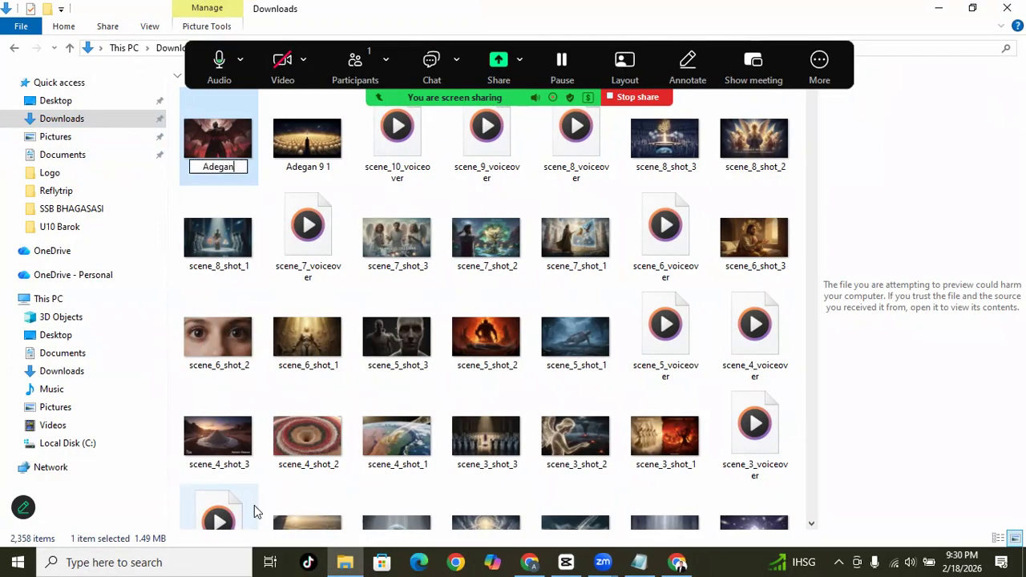
pyautogui.write(' 9 2')
pyautogui.click(211, 266)
# Return to CineMind AI and download the generated Shot 2 image
pyautogui.hotkey('alt', 'Tab')
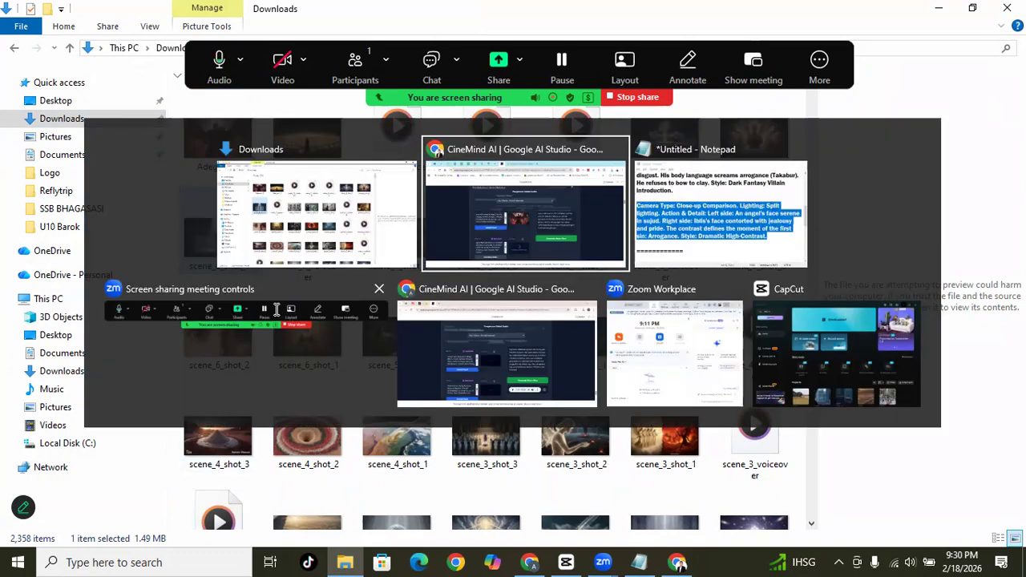
pyautogui.scroll(-1, 543, 442)
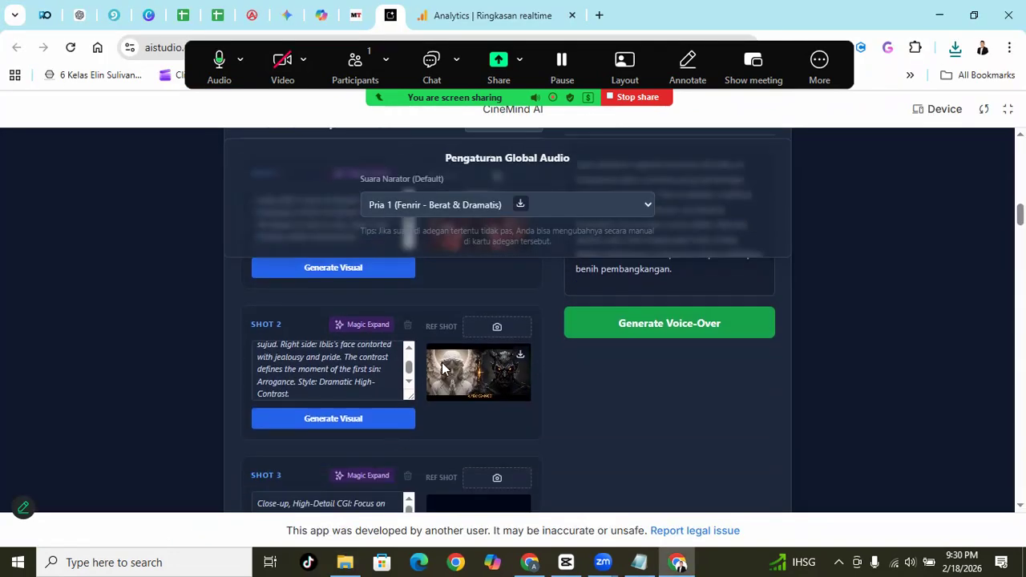
pyautogui.click(520, 358)
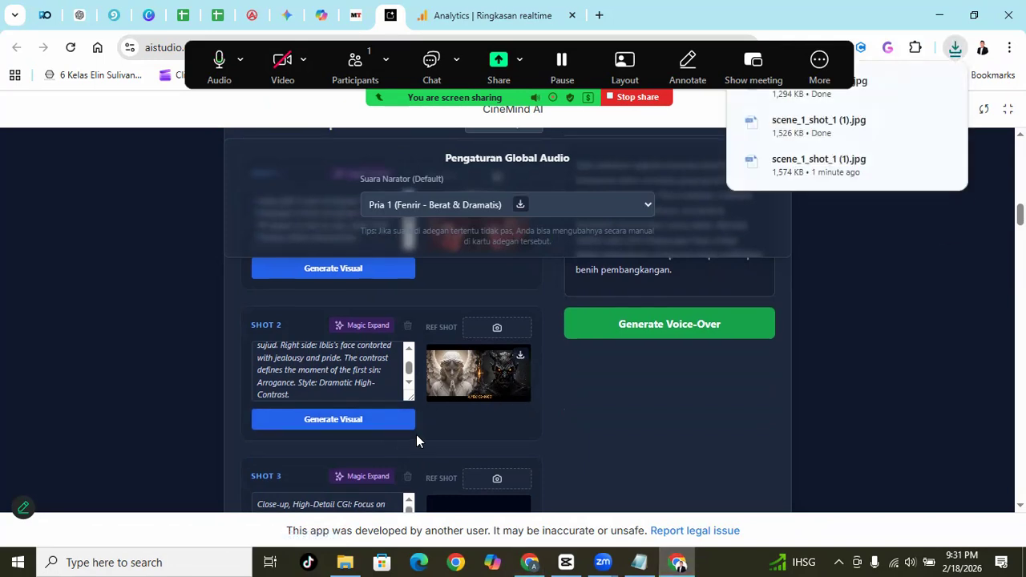
pyautogui.scroll(1, 416, 434)
pyautogui.scroll(2, 416, 435)
pyautogui.scroll(-3, 416, 435)
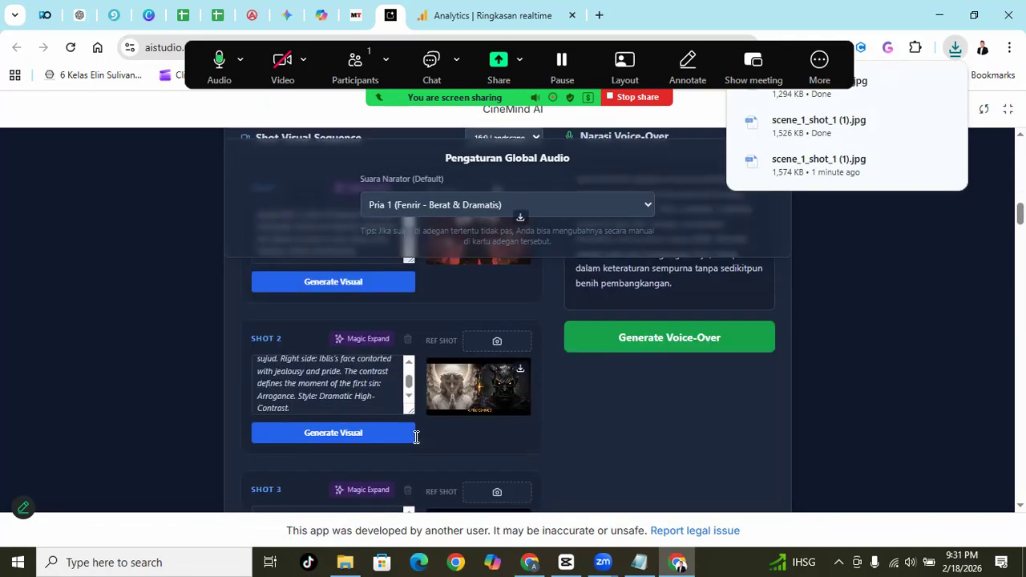
# Switch to the Downloads folder and rename the scene_1_shot_2 (1) image as Adegan 9.3
pyautogui.hotkey('alt', 'Tab')
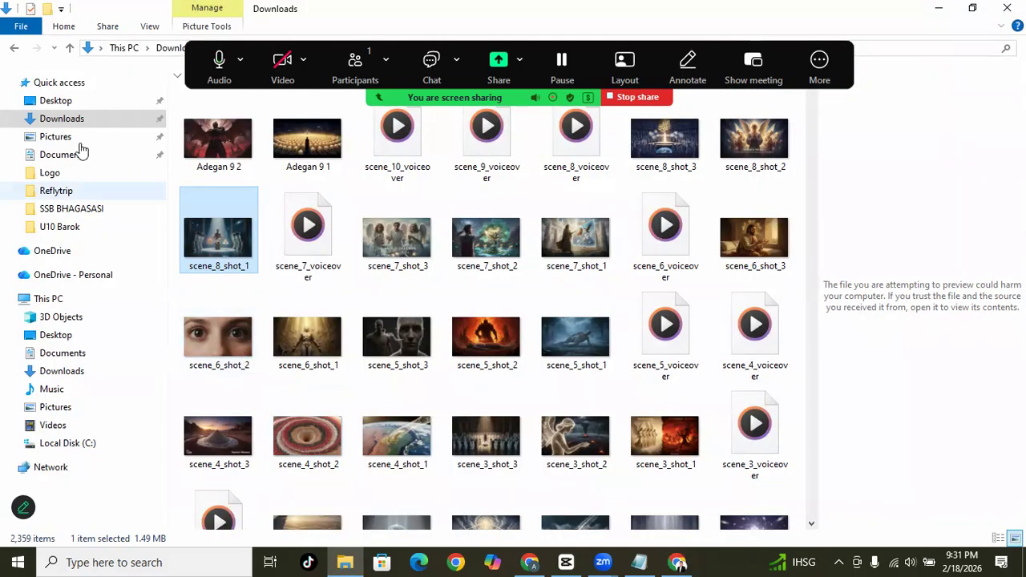
pyautogui.click(71, 118)
pyautogui.click(210, 160)
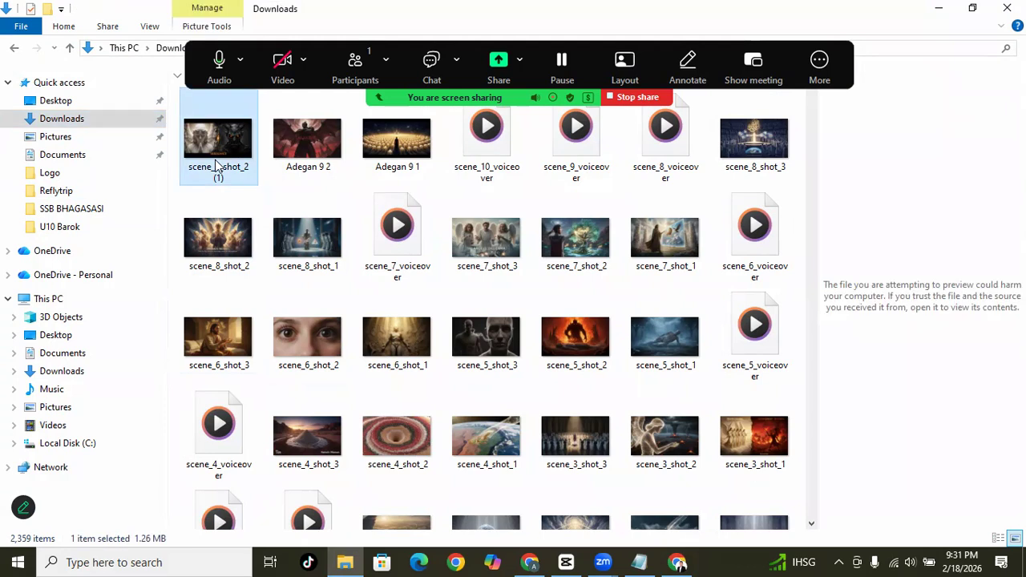
pyautogui.rightClick(217, 166)
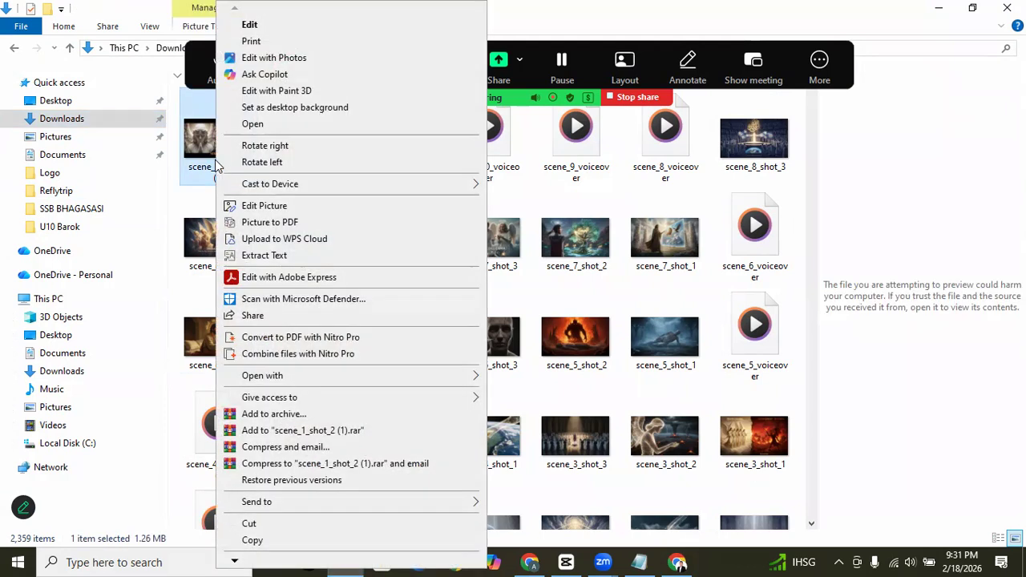
pyautogui.scroll(-3, 232, 556)
pyautogui.click(258, 544)
pyautogui.write('Adegan 9')
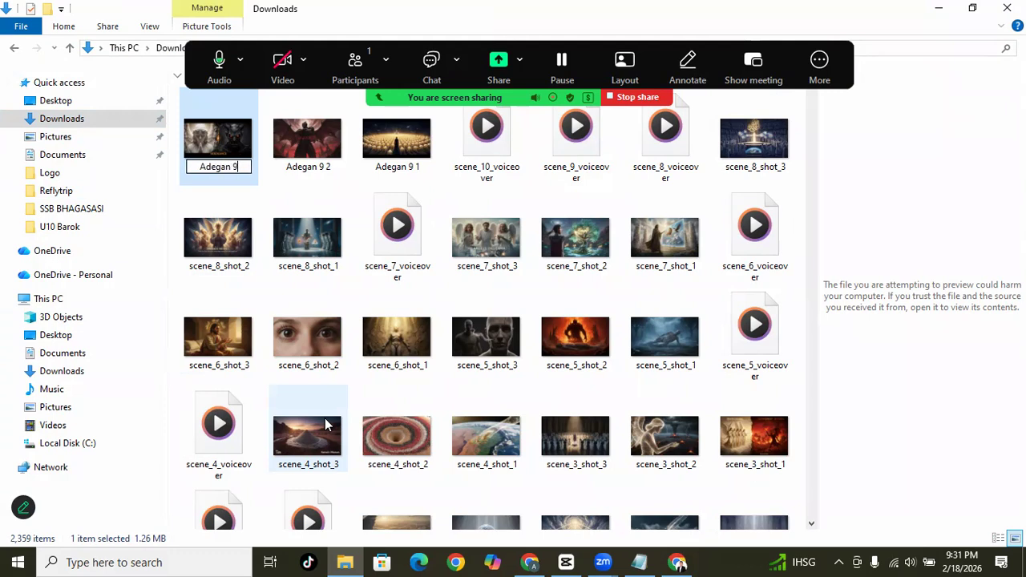
pyautogui.write('.3')
pyautogui.click(272, 245)
# Replace Shot 3's prompt in CineMind AI with the "Dolly Zoom (Vertigo Effect) on Earth" prompt from Notepad and generate its visual
pyautogui.hotkey('alt', 'Tab')
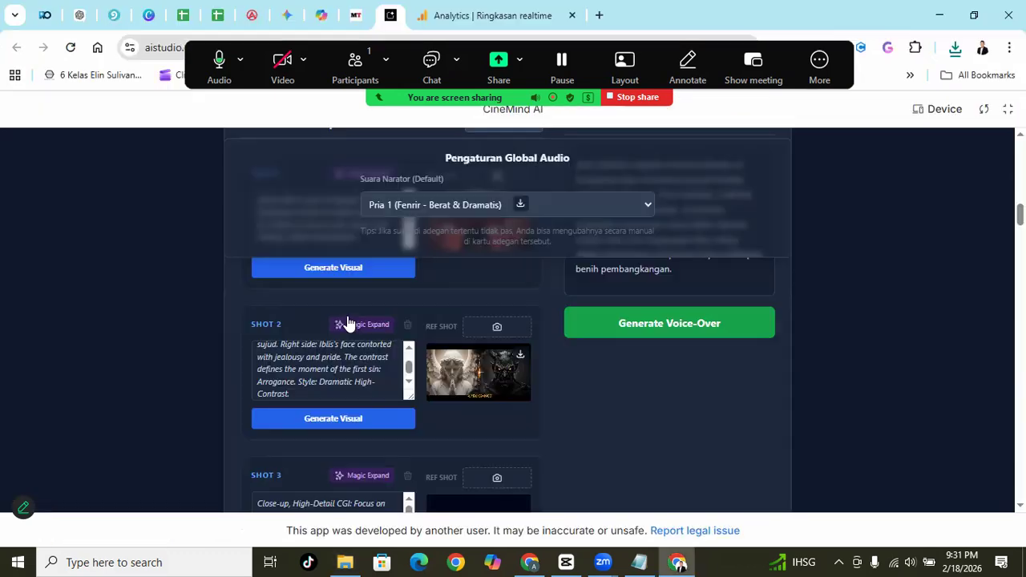
pyautogui.scroll(-2, 437, 443)
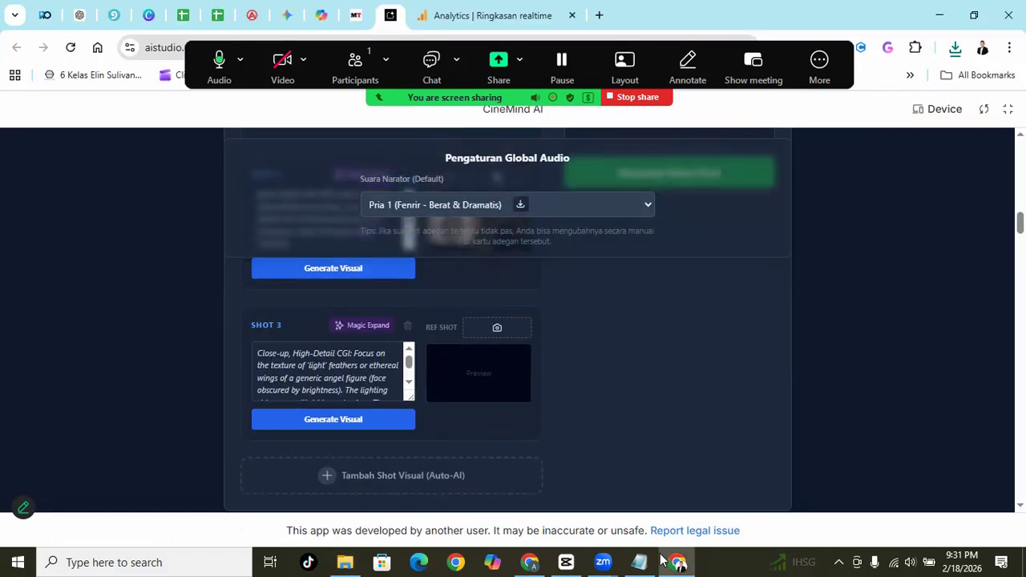
pyautogui.click(642, 562)
pyautogui.scroll(-4, 413, 352)
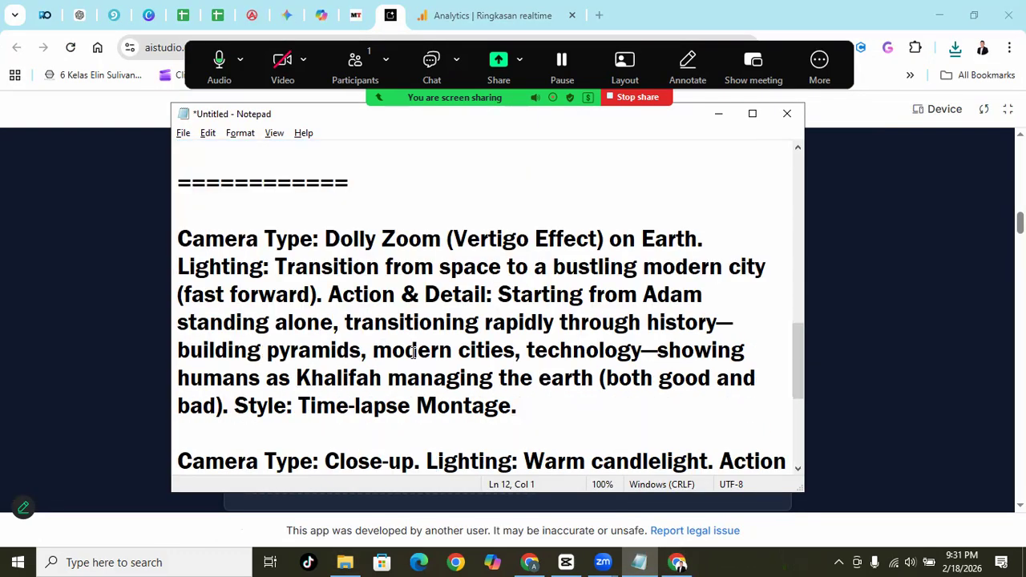
pyautogui.moveTo(182, 238); pyautogui.dragTo(540, 405)
pyautogui.hotkey('alt', 'Tab')
pyautogui.click(338, 390)
pyautogui.hotkey('ctrl', 'a')
pyautogui.hotkey('ctrl', 'v')
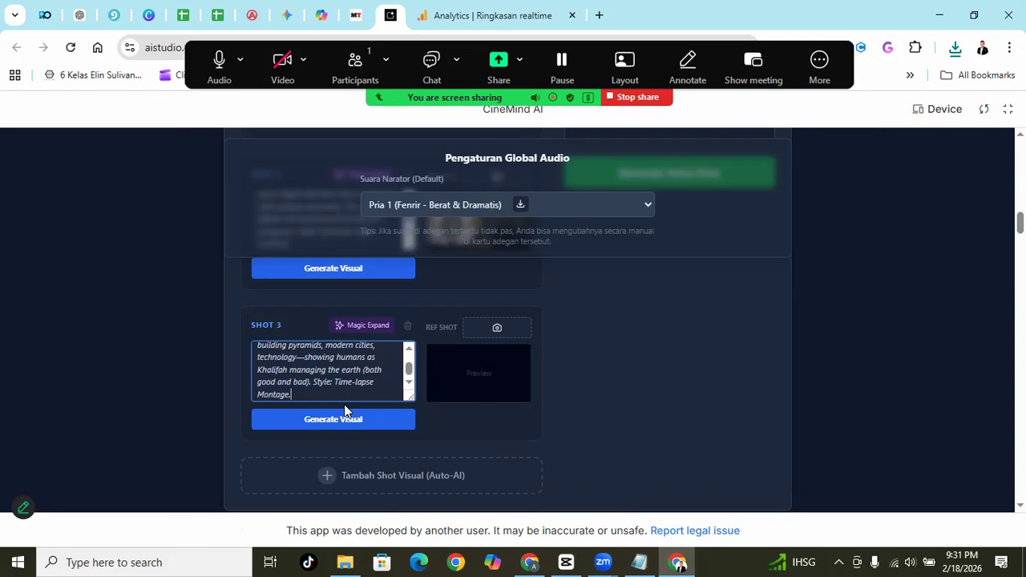
pyautogui.click(343, 416)
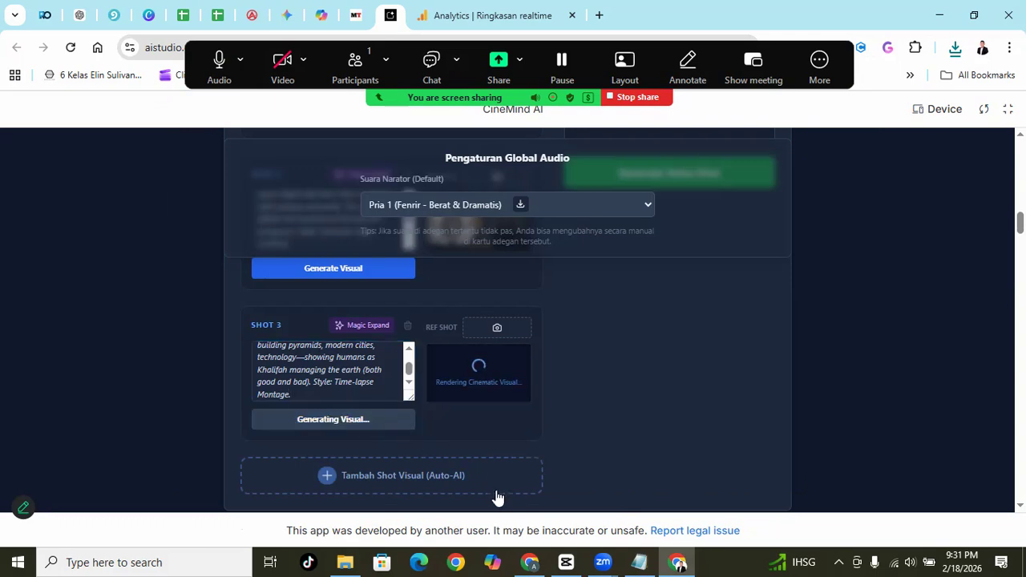
# Copy the close-up warm candlelight prompt about a modern person reading the Quran from Notepad
pyautogui.click(639, 558)
pyautogui.scroll(-3, 284, 286)
pyautogui.moveTo(179, 210); pyautogui.dragTo(571, 287)
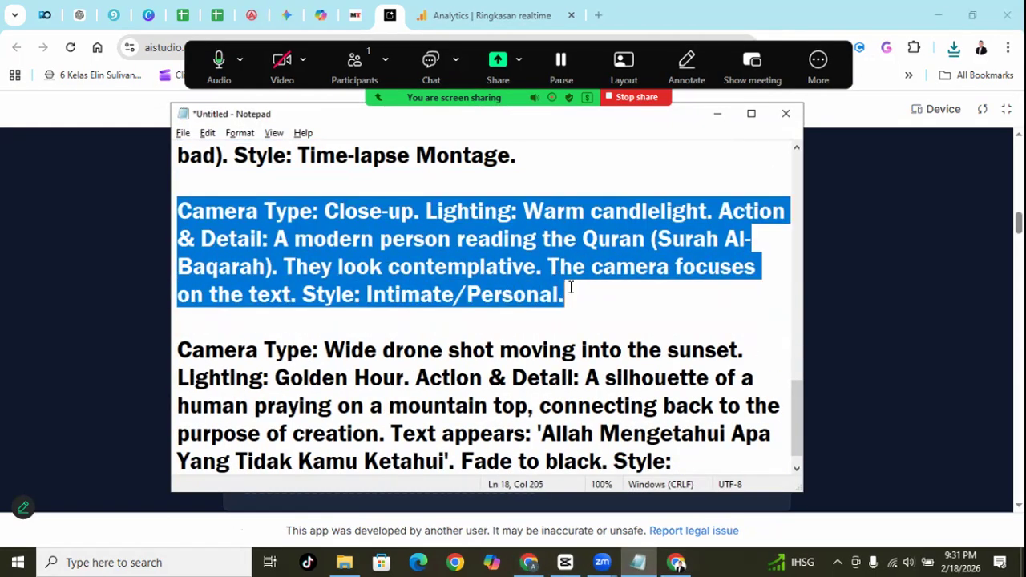
# Switch back to CineMind AI and download the generated Shot 3 image
pyautogui.hotkey('alt', 'Tab')
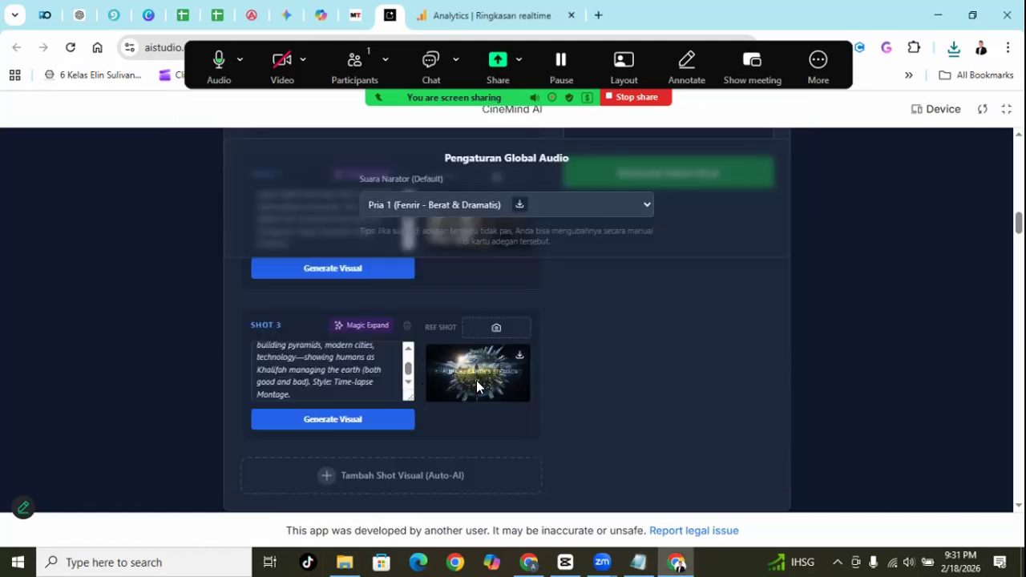
pyautogui.click(519, 356)
# Replace Shot 1's prompt with the copied candlelight Quran-reading prompt and generate its visual
pyautogui.scroll(3, 509, 424)
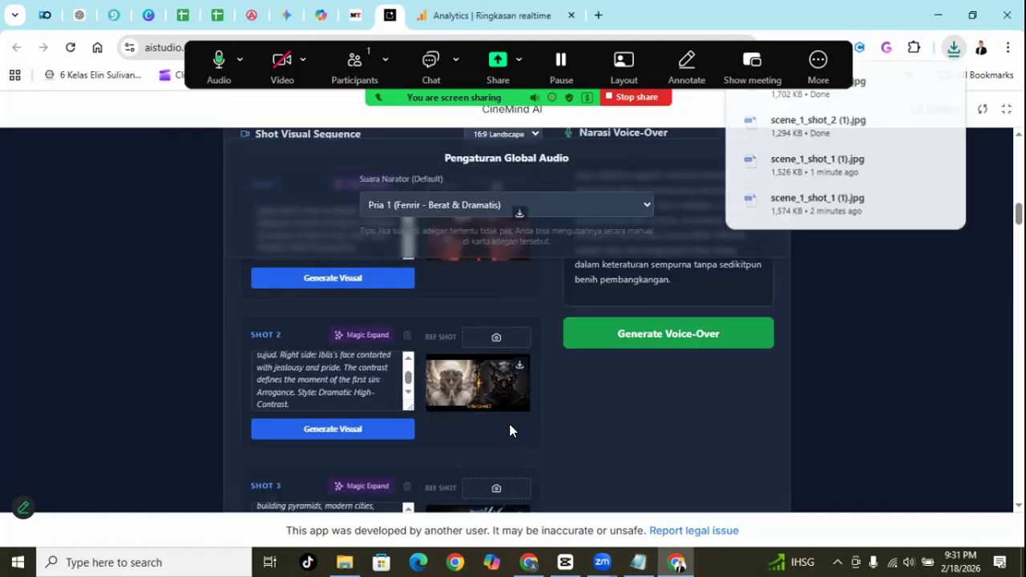
pyautogui.click(371, 311)
pyautogui.hotkey('ctrl', 'a')
pyautogui.write('modern person reading the Quran (Surah Al-Baqarah). They look contemplative. The camera focuses on the text. Style: Intimate/Personal.')
pyautogui.click(367, 343)
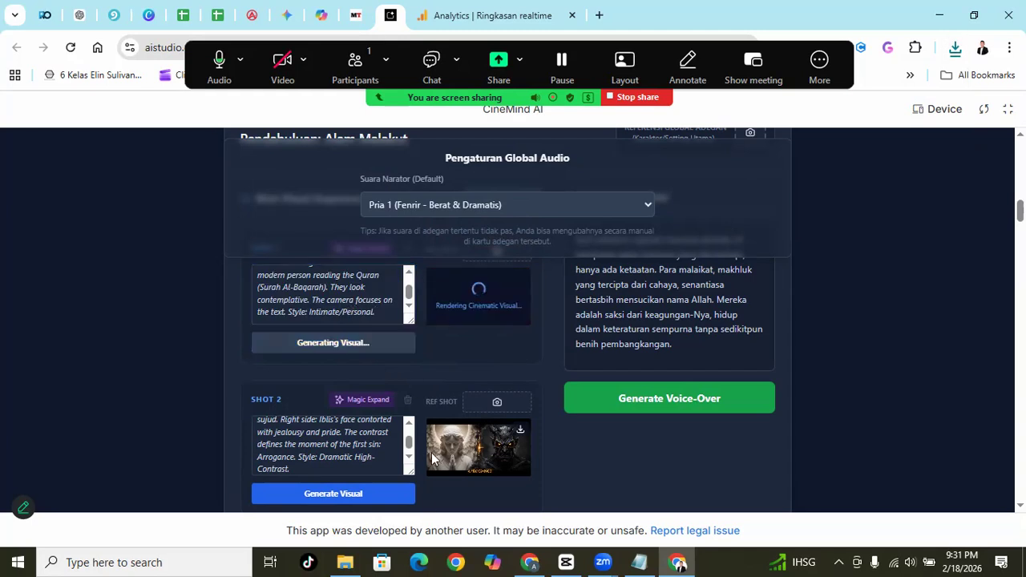
# Switch to the Downloads folder in File Explorer and rename scene_1_shot_3 (1) as "Adegan 10 1"
pyautogui.click(346, 562)
pyautogui.click(71, 121)
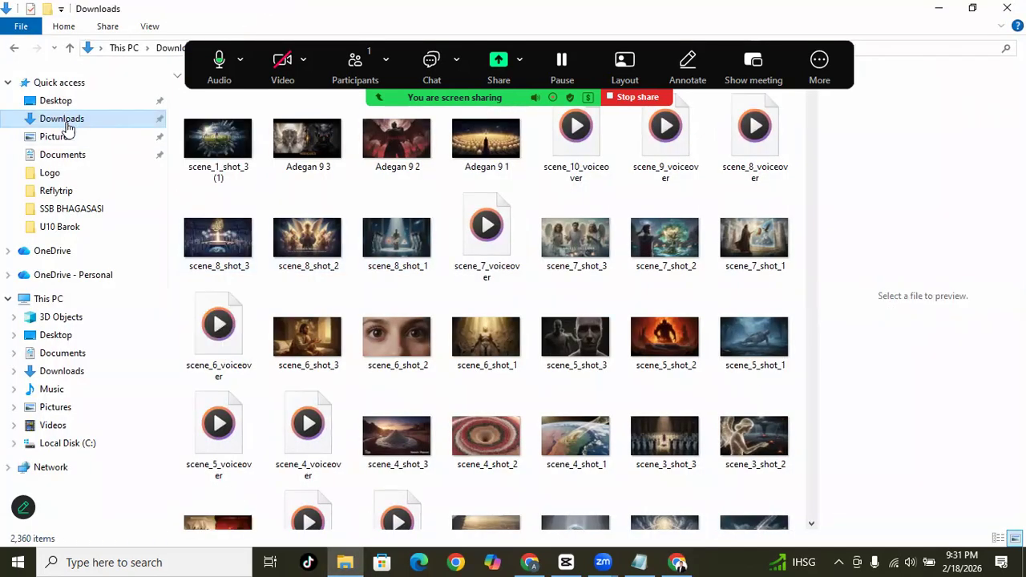
pyautogui.rightClick(233, 152)
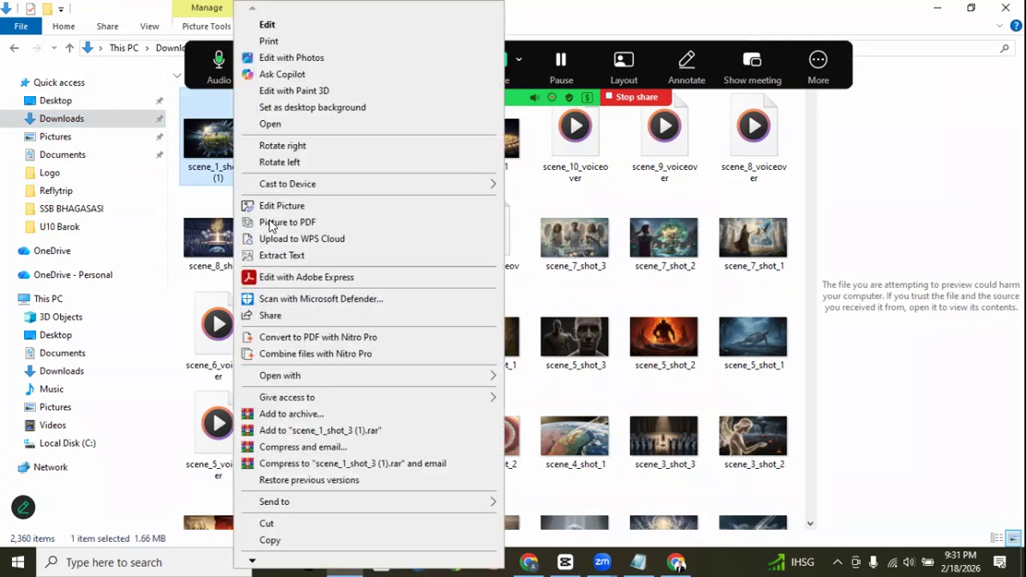
pyautogui.moveTo(264, 554)
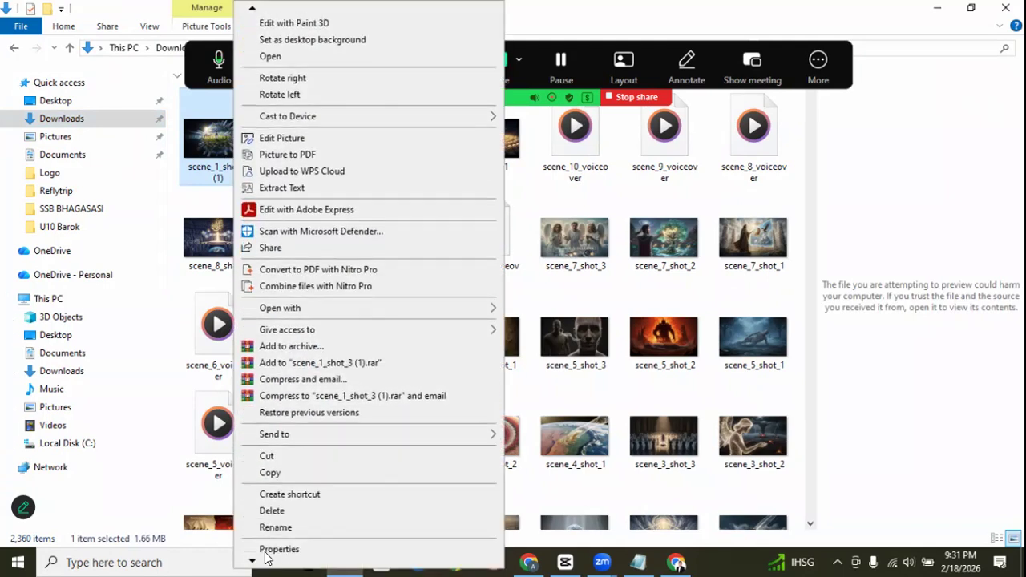
pyautogui.click(284, 512)
pyautogui.write('Ad')
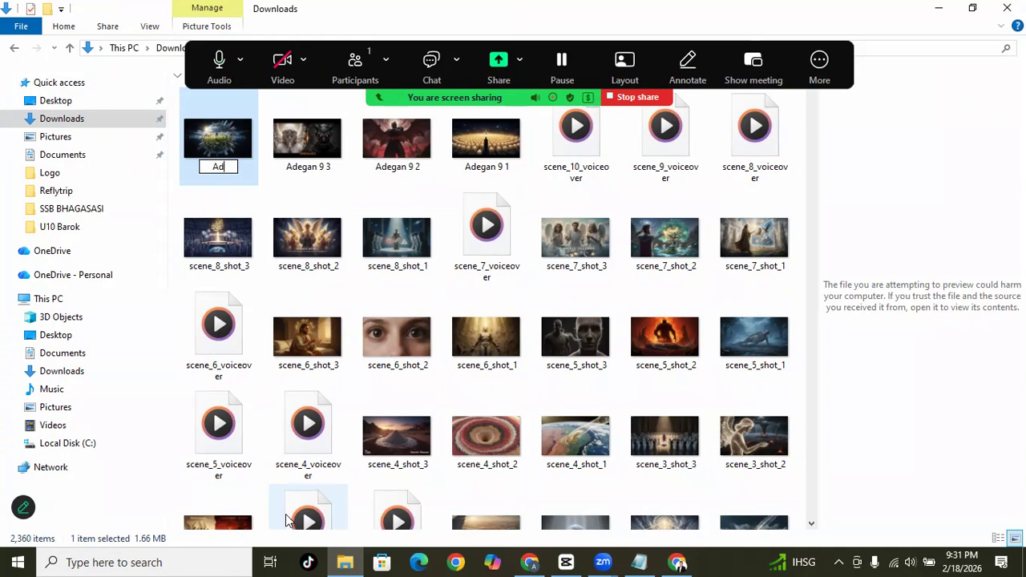
pyautogui.write('egan 10 1')
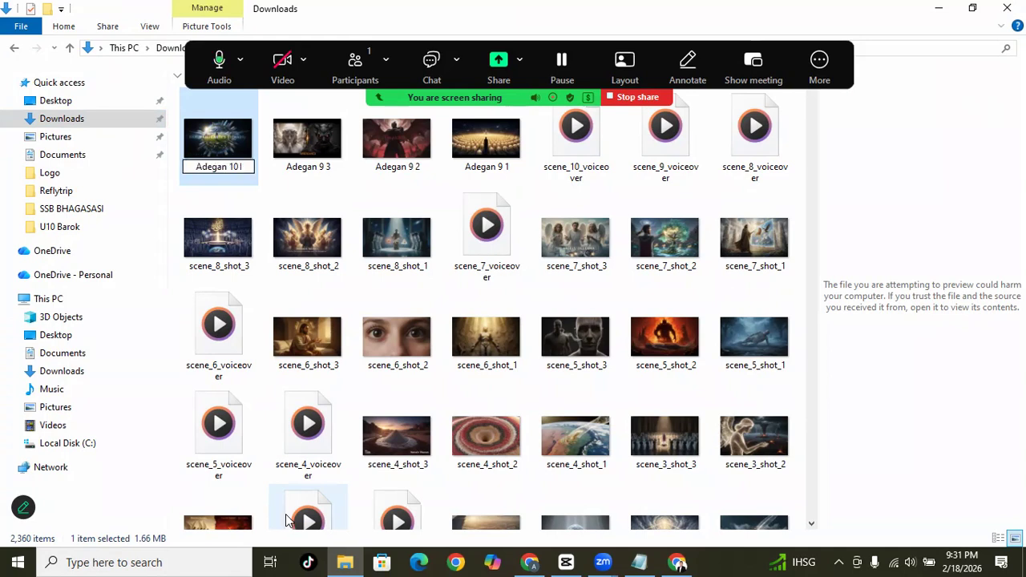
pyautogui.click(294, 266)
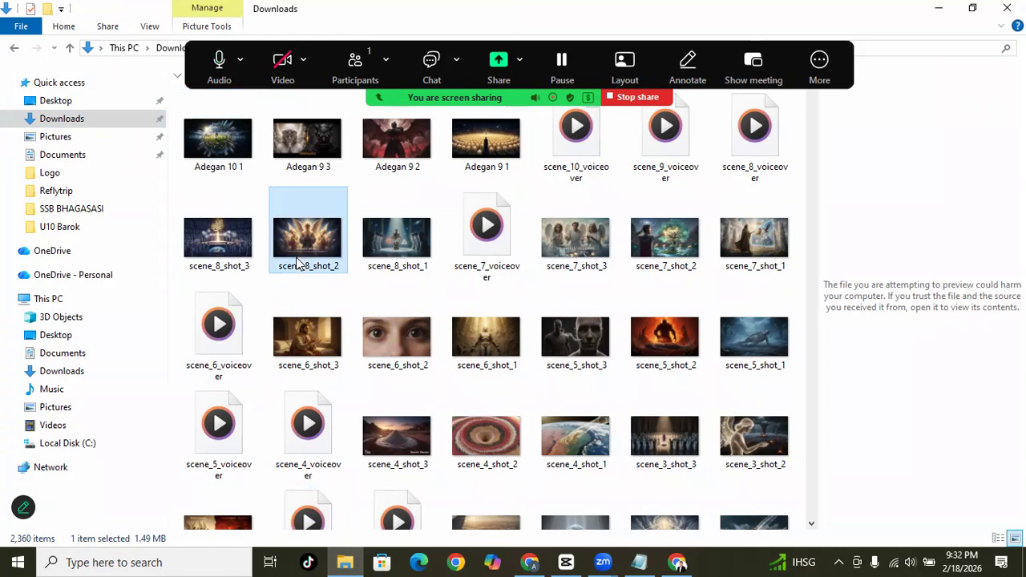
# Switch back to CineMind AI and download Shot 1's generated candlelight Quran-reading image
pyautogui.hotkey('alt', 'Tab')
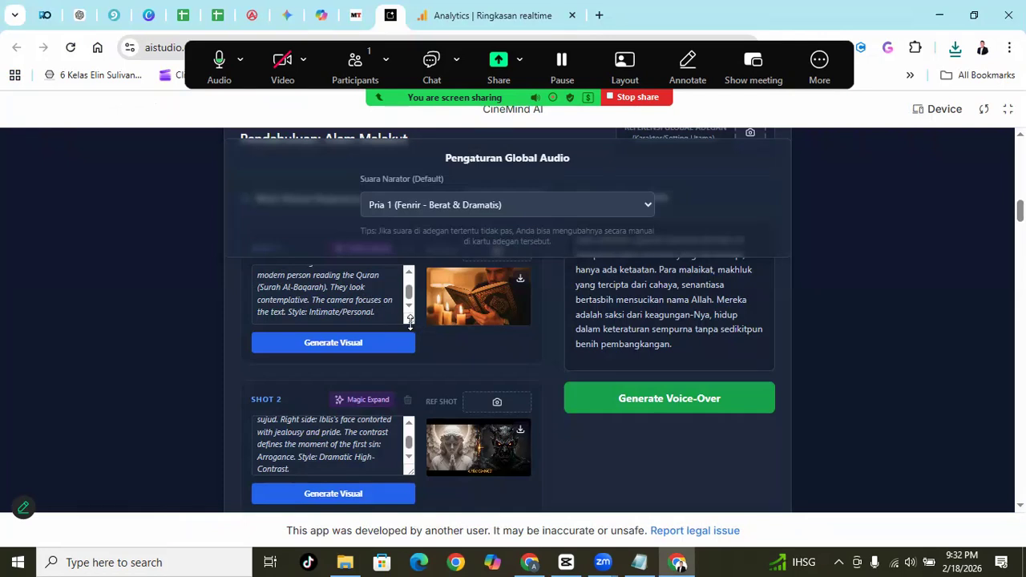
pyautogui.scroll(2, 409, 319)
pyautogui.click(520, 285)
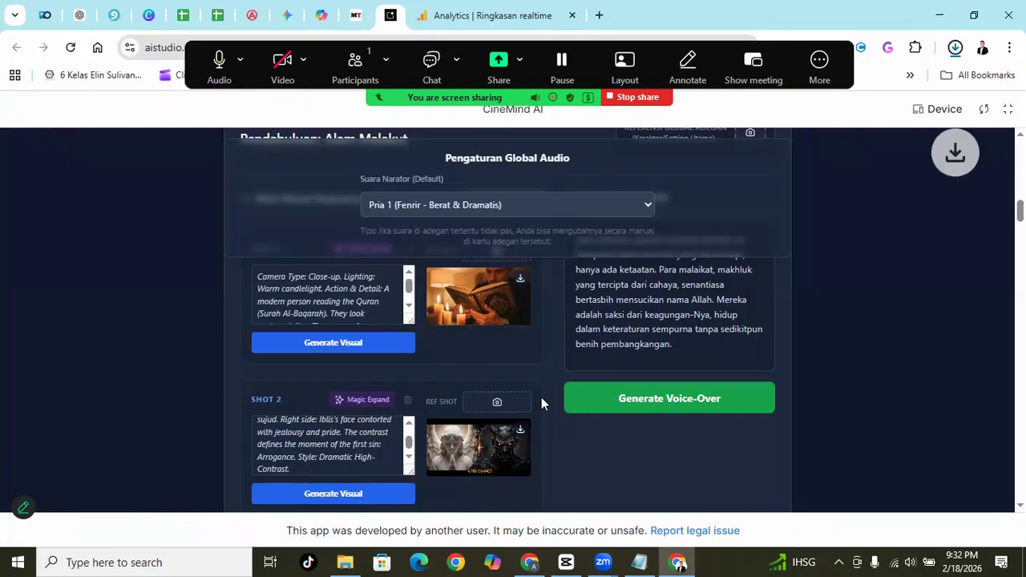
# Switch to Notepad and copy the last prompt, the wide drone shot into the sunset with a praying silhouette
pyautogui.hotkey('alt', 'Tab')
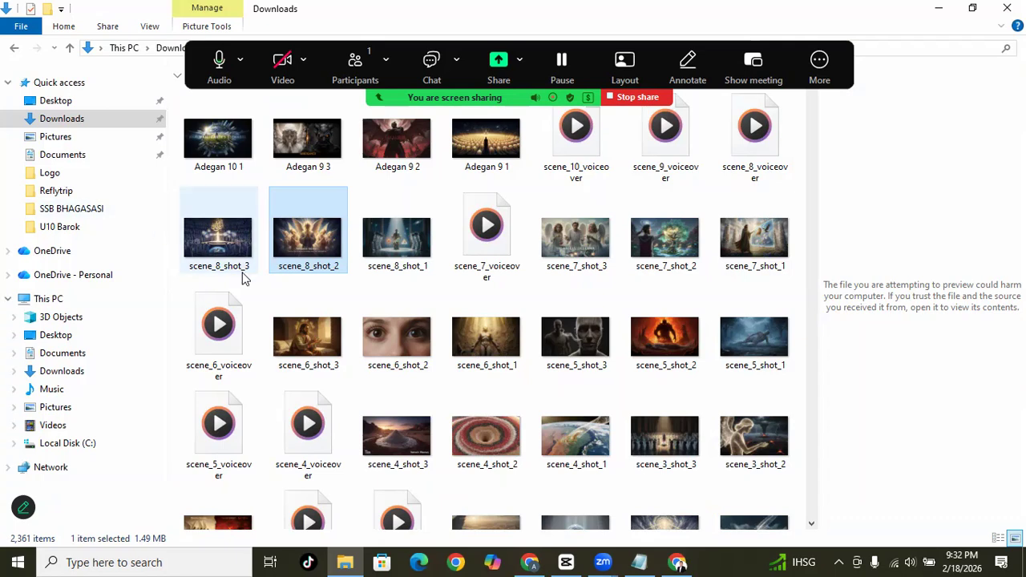
pyautogui.click(435, 405)
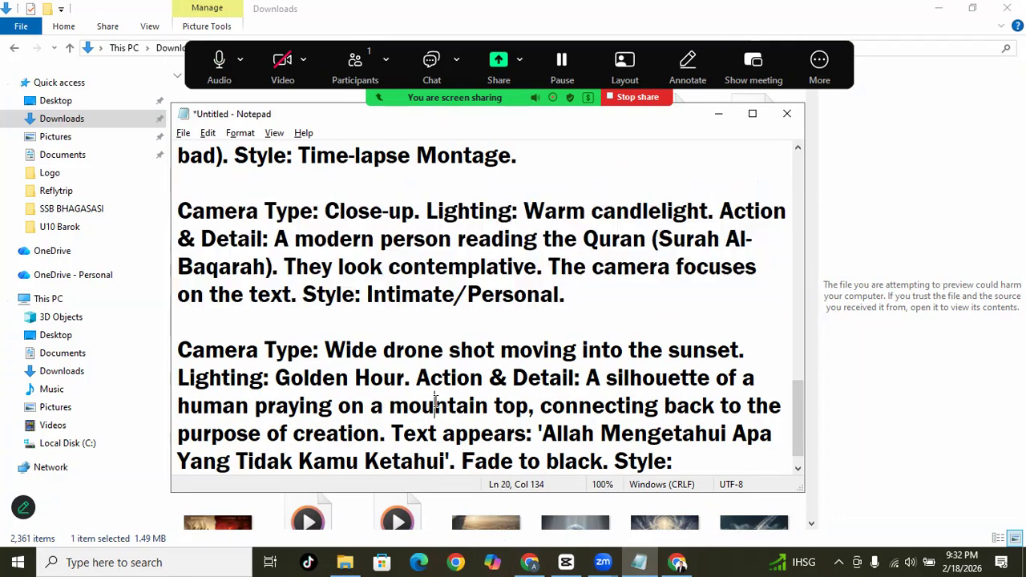
pyautogui.scroll(-1, 349, 388)
pyautogui.moveTo(177, 324); pyautogui.dragTo(494, 456)
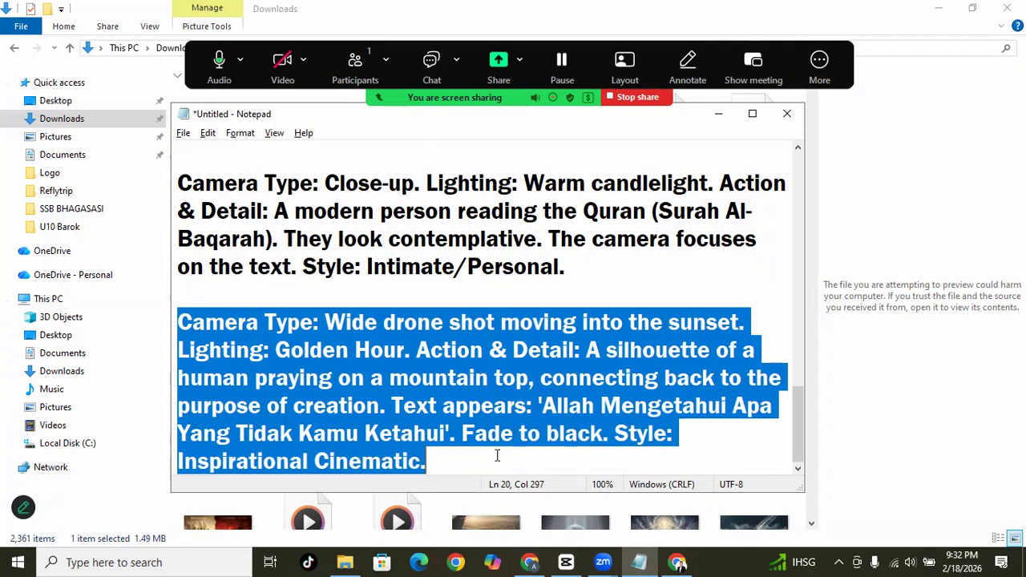
# In the other CineMind AI window, replace the final scene's Shot 1 prompt with the copied sunset drone-shot prompt and generate its visual
pyautogui.hotkey('alt', 'Tab')
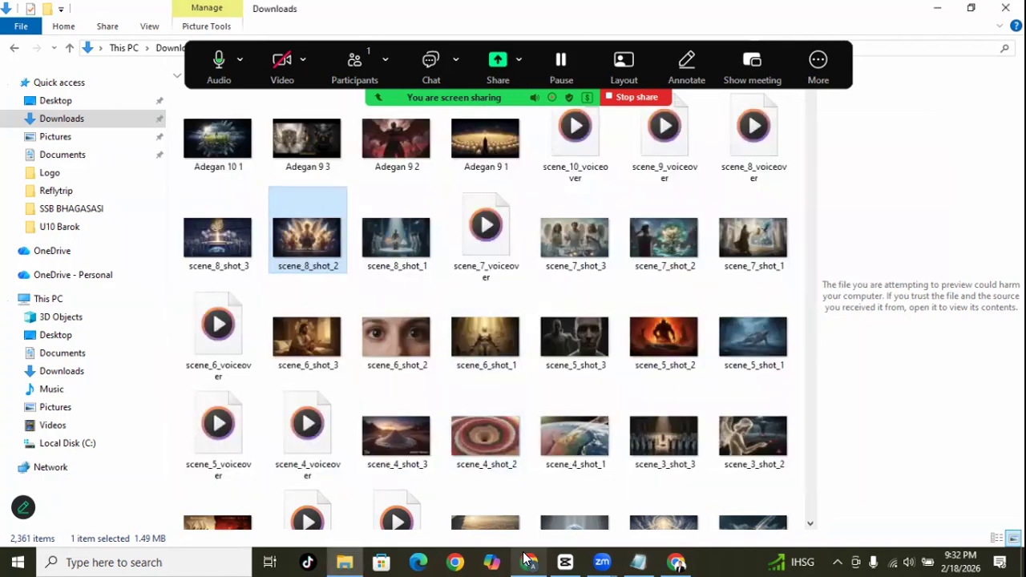
pyautogui.hotkey('alt', 'Tab')
pyautogui.hotkey('ctrl', 'a')
pyautogui.hotkey('ctrl', 'v')
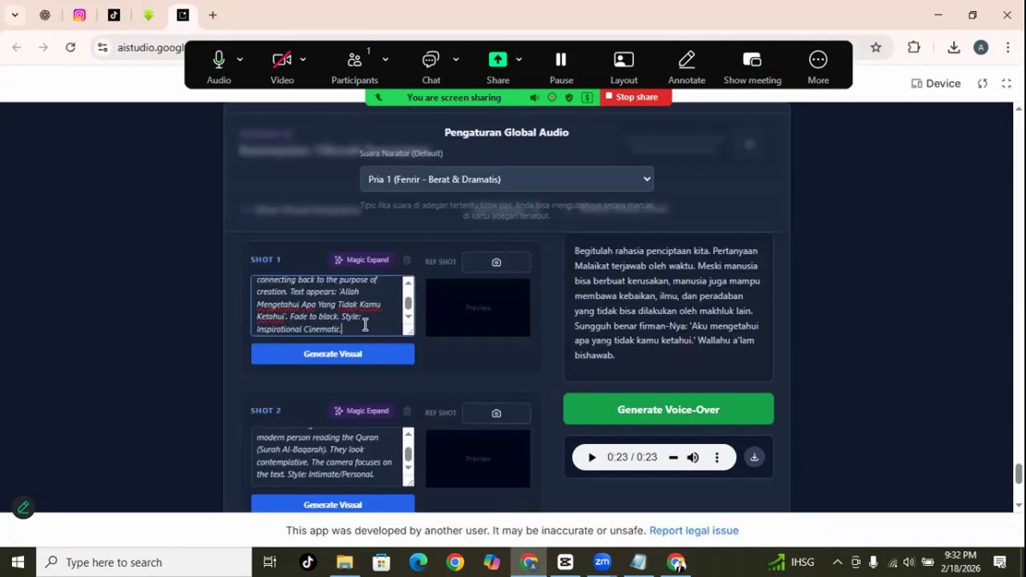
pyautogui.click(366, 354)
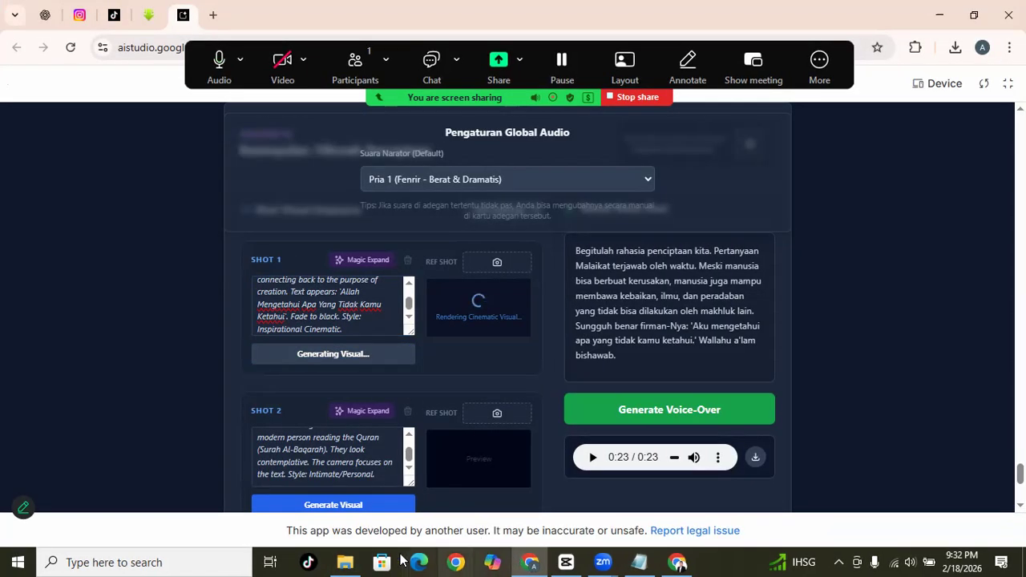
# Switch to the Downloads folder in File Explorer and rename scene_1_shot_1 (1) as "Adegan 10 2"
pyautogui.click(345, 562)
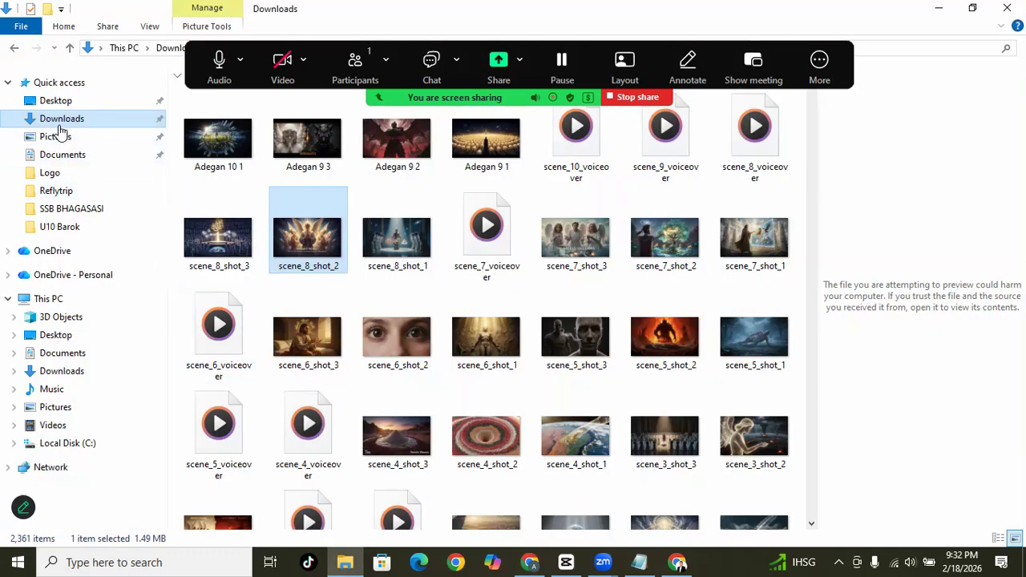
pyautogui.click(202, 163)
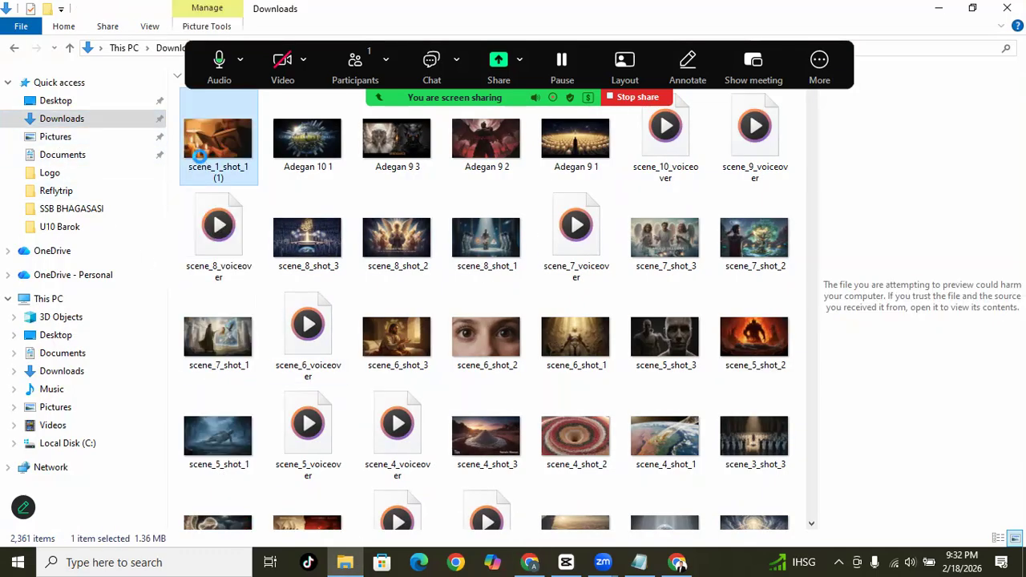
pyautogui.rightClick(200, 155)
pyautogui.moveTo(220, 557)
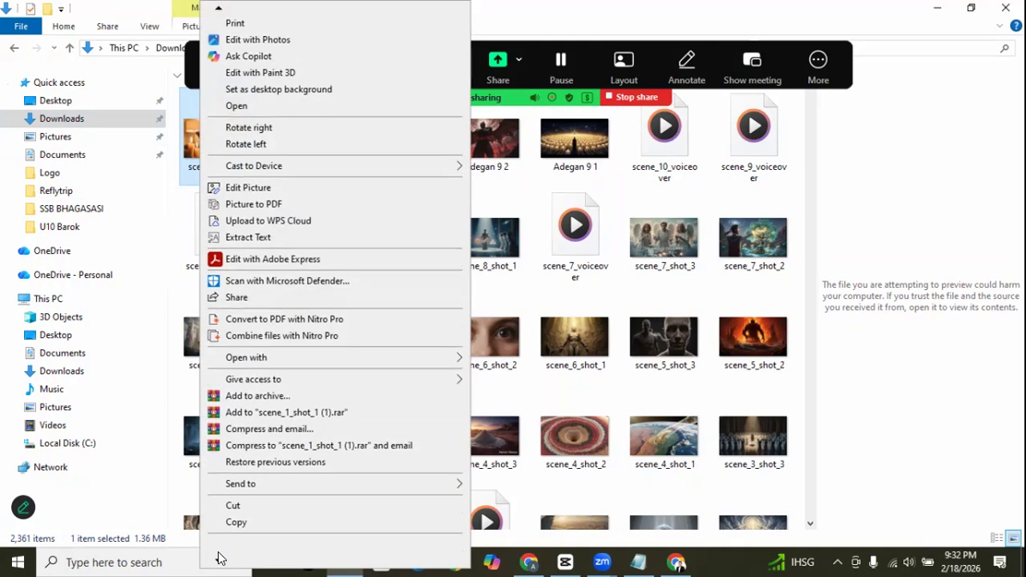
pyautogui.click(235, 540)
pyautogui.write('Adegan 10 2')
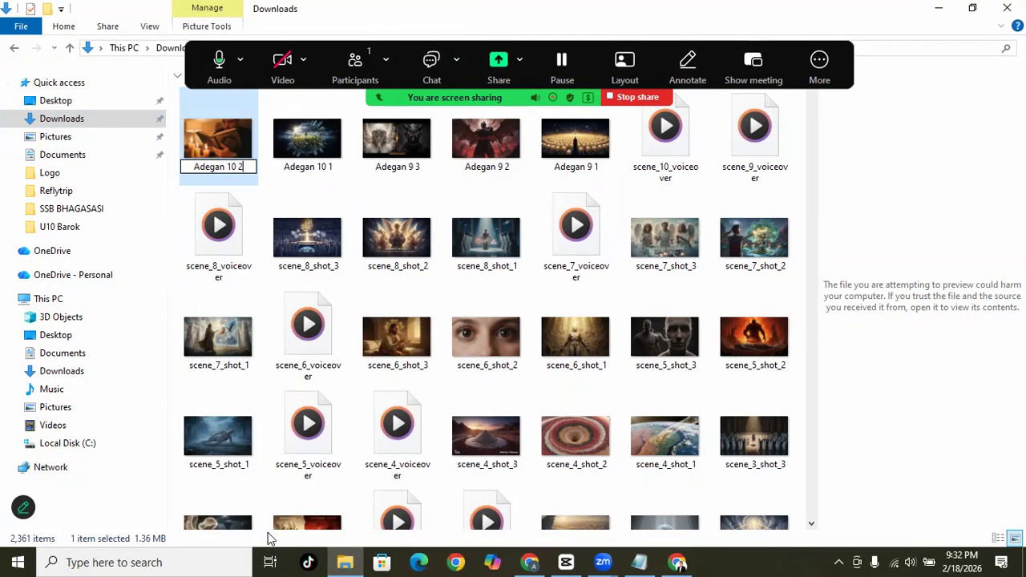
pyautogui.click(358, 251)
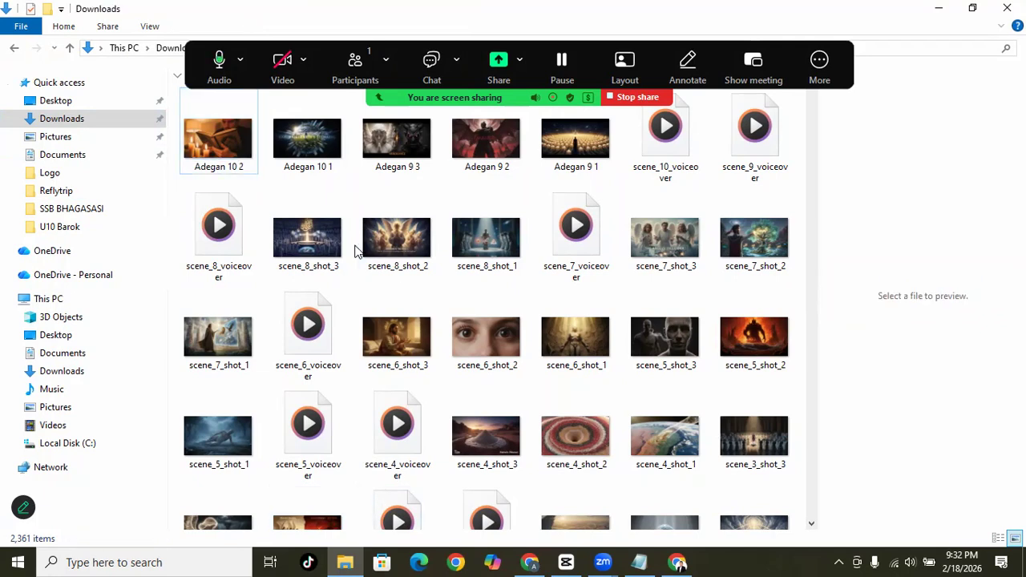
# Switch to CineMind AI, download the generated sunset image of Shot 1, and return to File Explorer
pyautogui.hotkey('alt', 'Tab')
pyautogui.click(521, 292)
pyautogui.hotkey('alt', 'Tab')
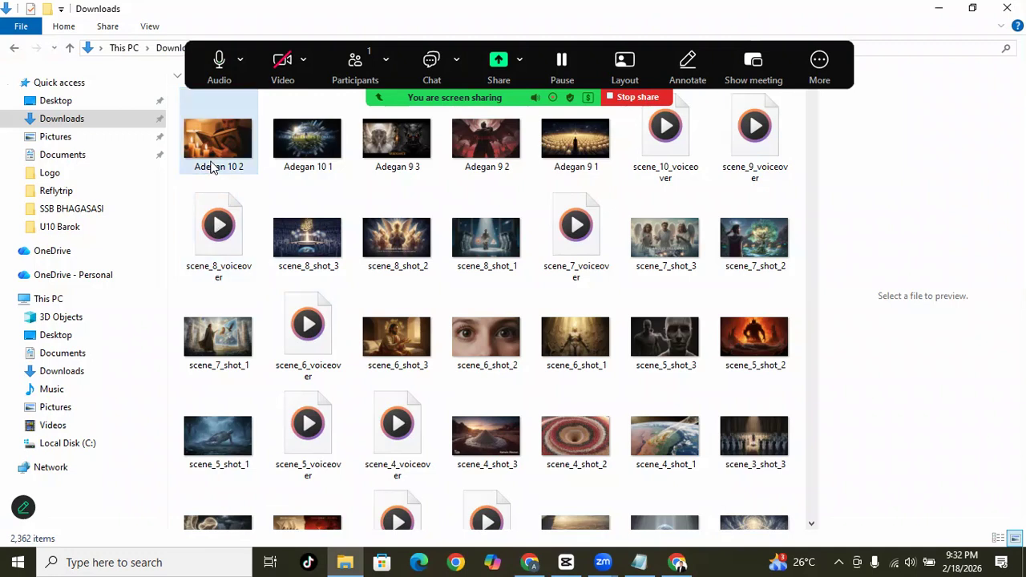
# Refresh the Downloads folder and rename the downloaded scene_10_shot_1 image as "Adegan 10 3"
pyautogui.click(62, 118)
pyautogui.click(216, 149)
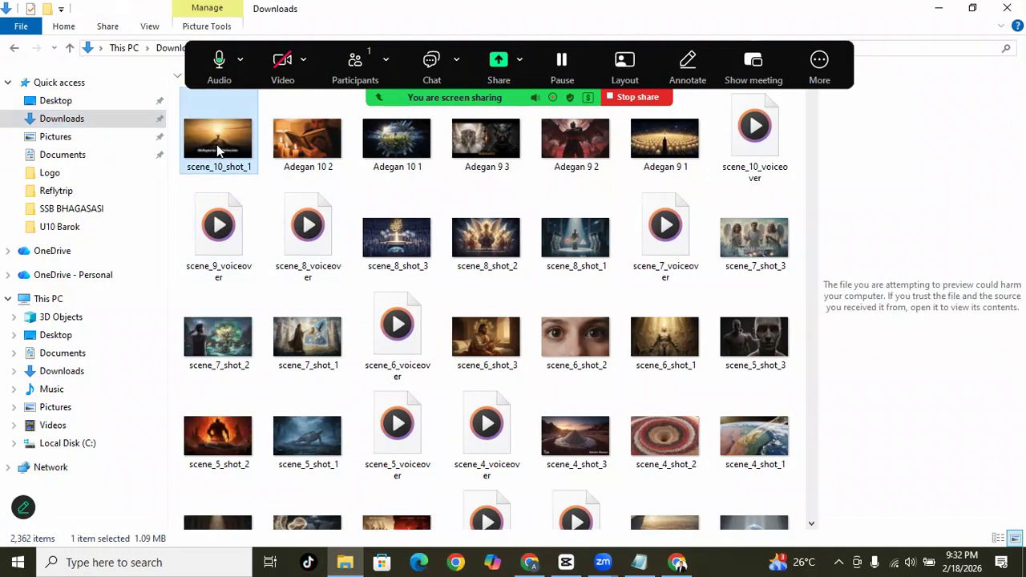
pyautogui.rightClick(216, 145)
pyautogui.moveTo(235, 558)
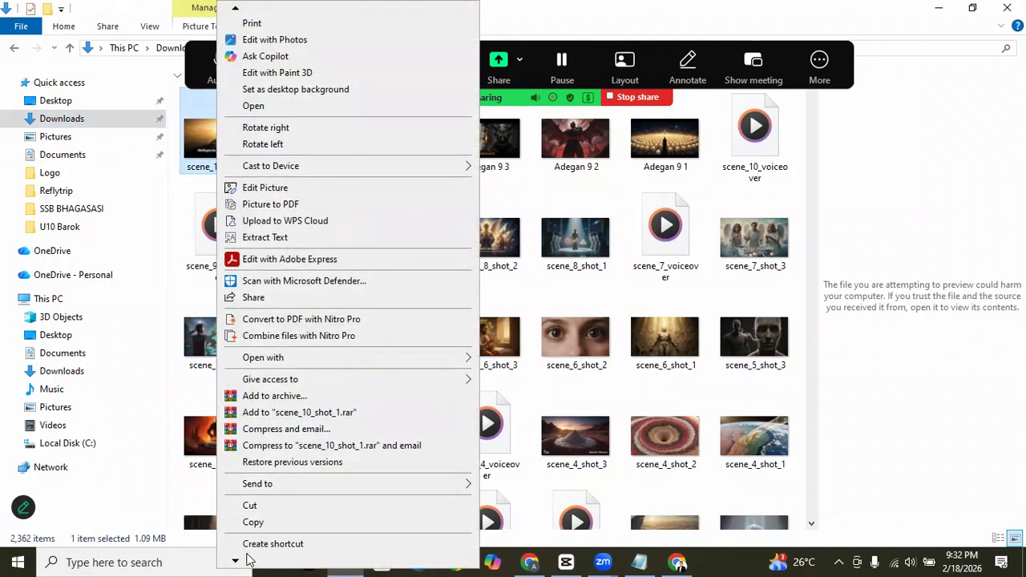
pyautogui.click(272, 515)
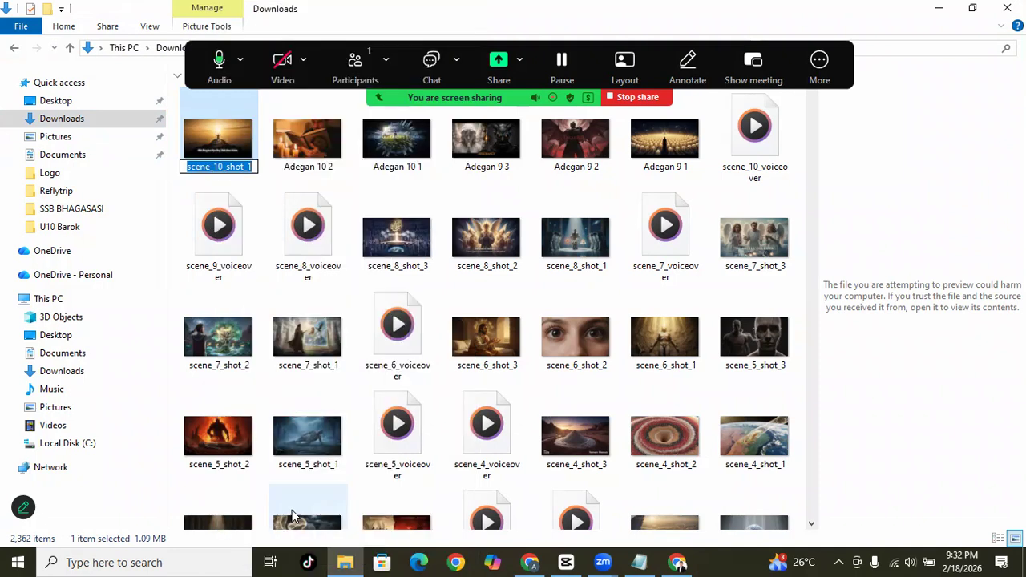
pyautogui.write('Adegan')
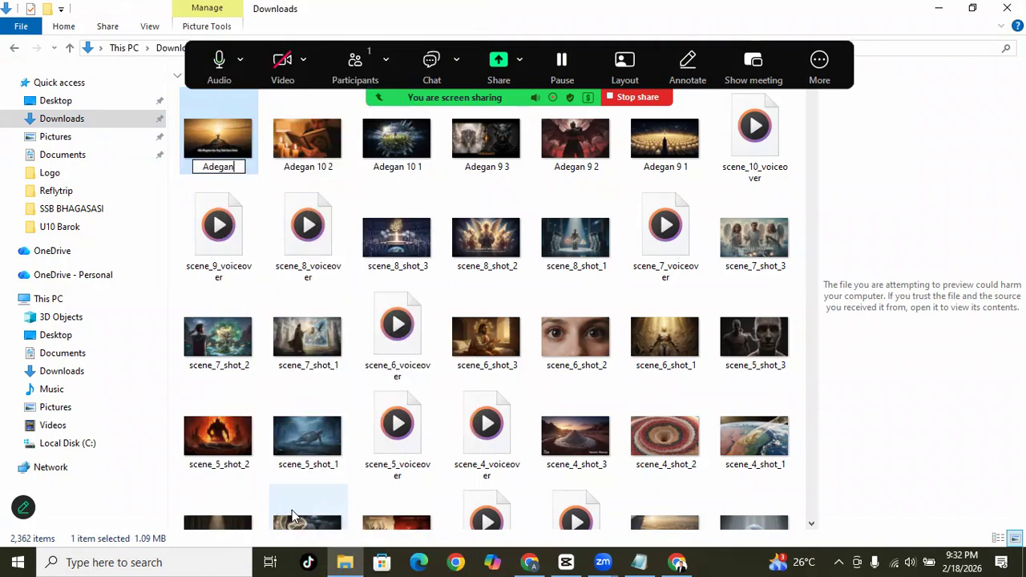
pyautogui.write(' 10 3')
pyautogui.press('Return')
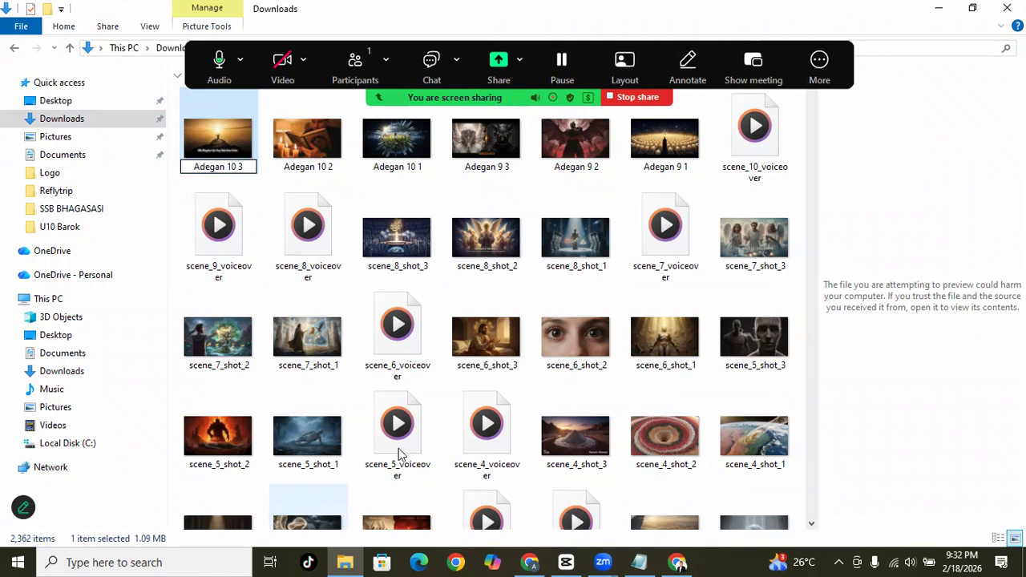
pyautogui.click(316, 170)
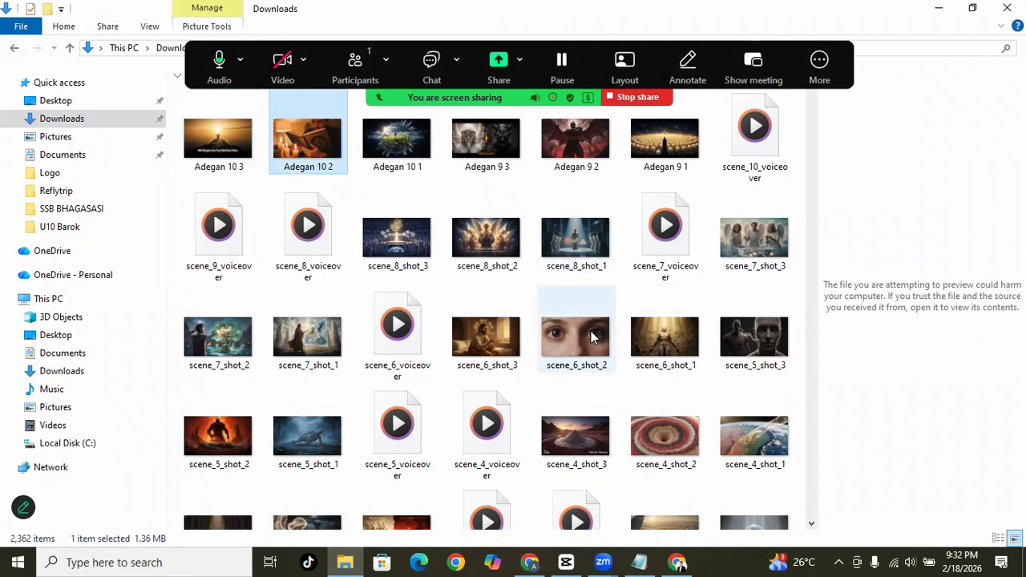
# Minimize the File Explorer, CineMind AI and Notepad windows to show the desktop
pyautogui.click(934, 11)
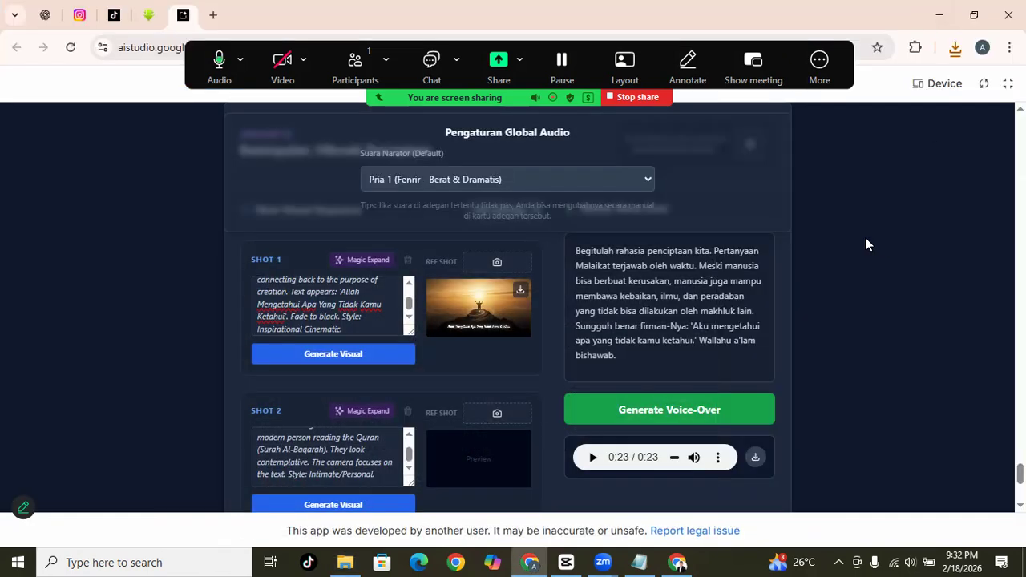
pyautogui.click(934, 16)
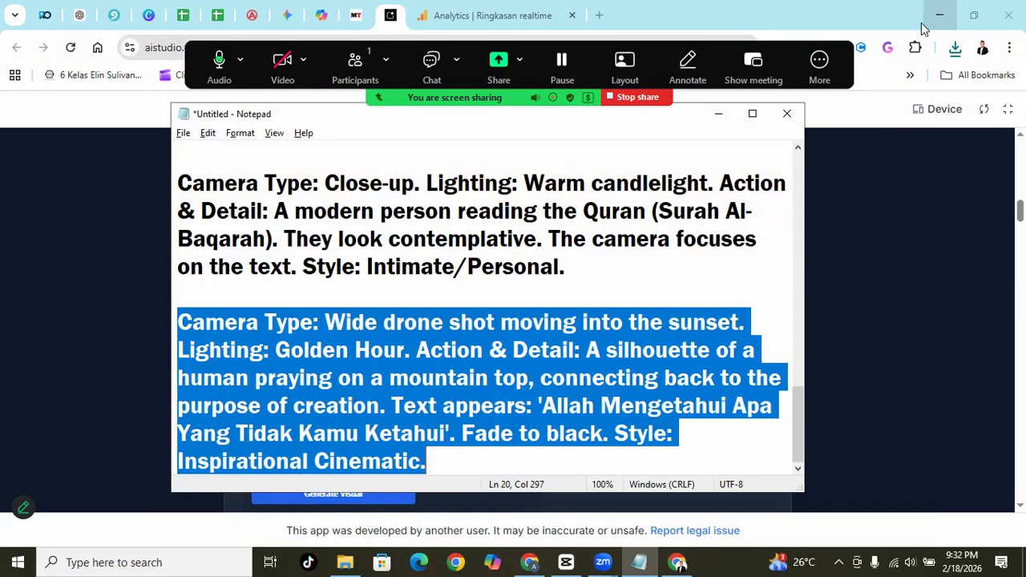
pyautogui.click(720, 114)
pyautogui.click(937, 16)
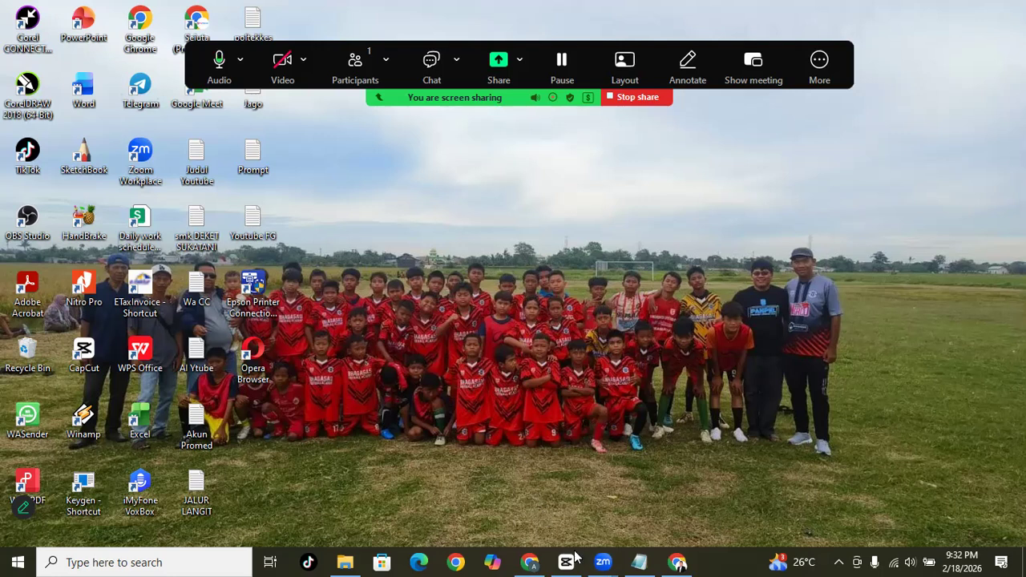
# Switch to CapCut and create a new video project
pyautogui.moveTo(597, 562)
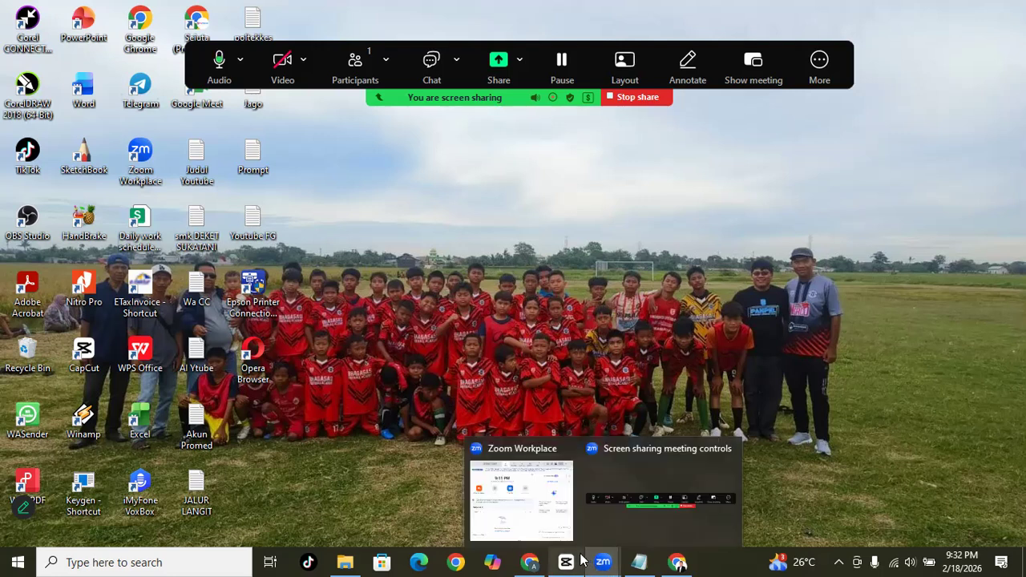
pyautogui.click(565, 561)
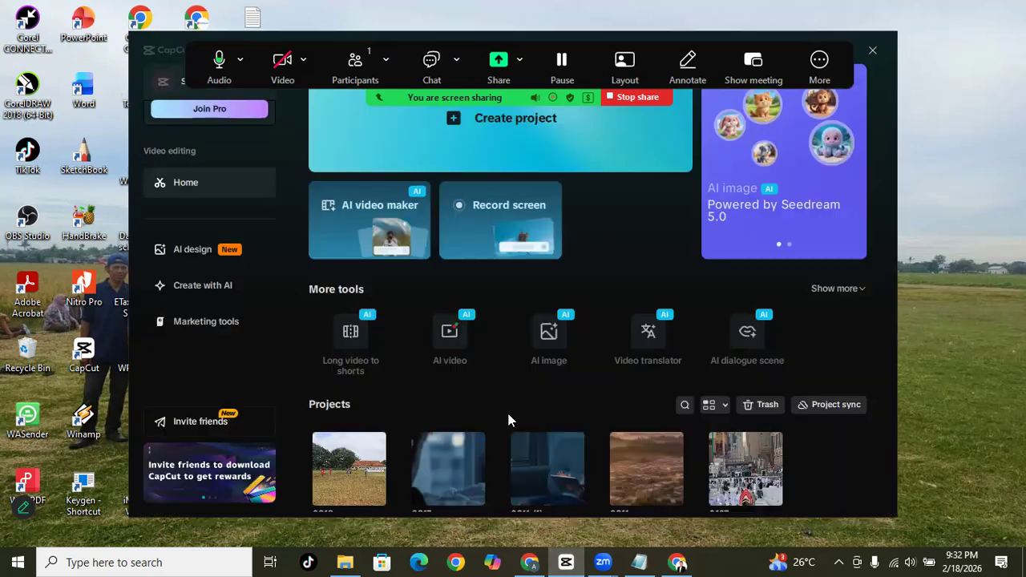
pyautogui.click(474, 150)
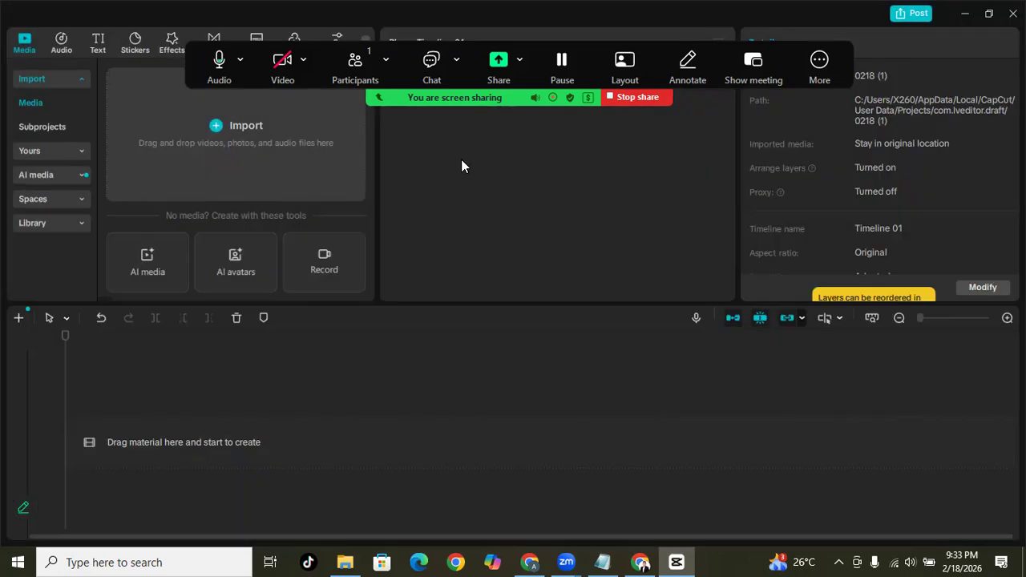
# Import scene_1_voiceover and the images scene_1_shot_1, scene_1_shot_2 and scene_1_shot_3 from the Downloads folder
pyautogui.click(265, 146)
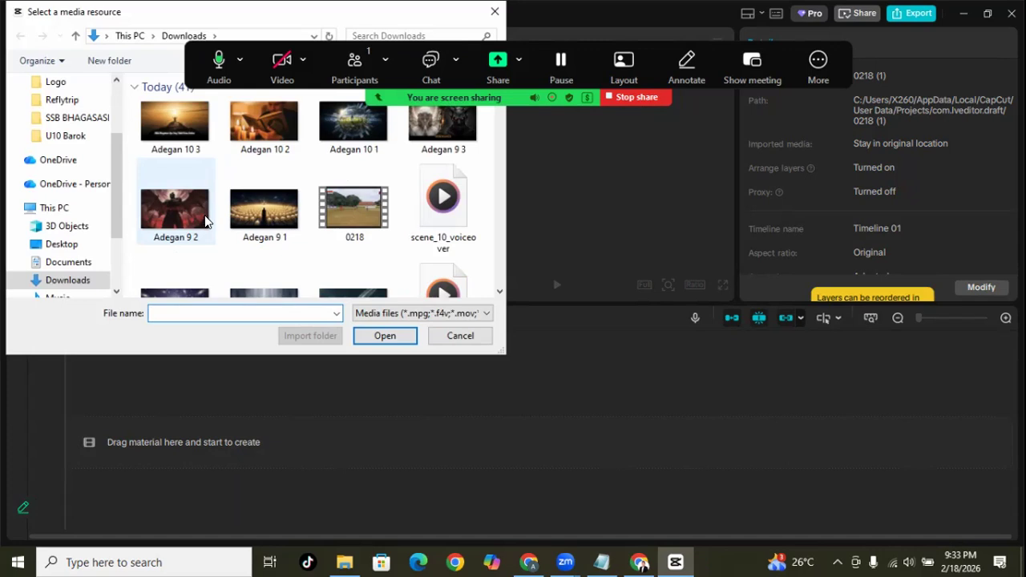
pyautogui.scroll(-10, 206, 221)
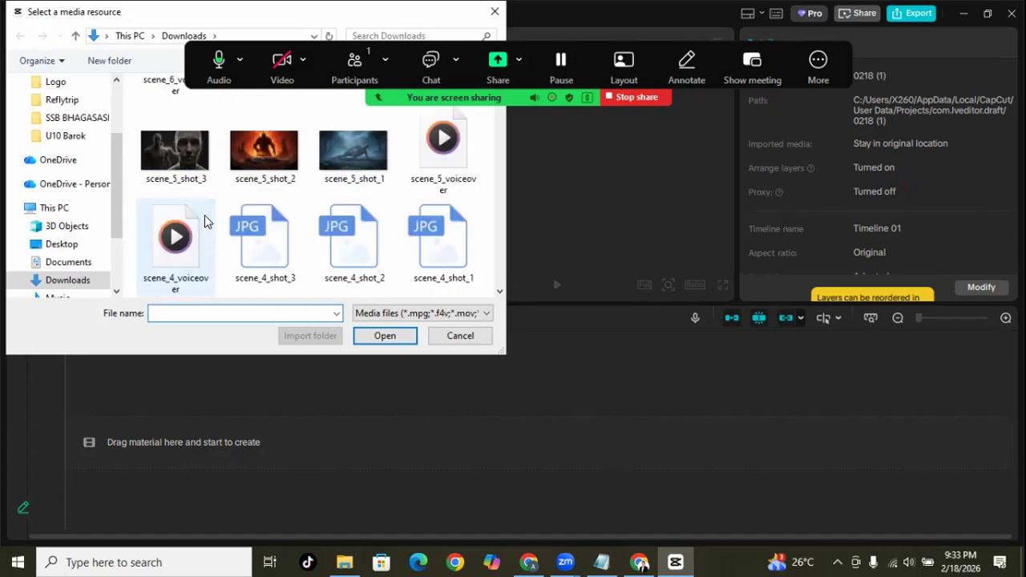
pyautogui.scroll(-1, 206, 221)
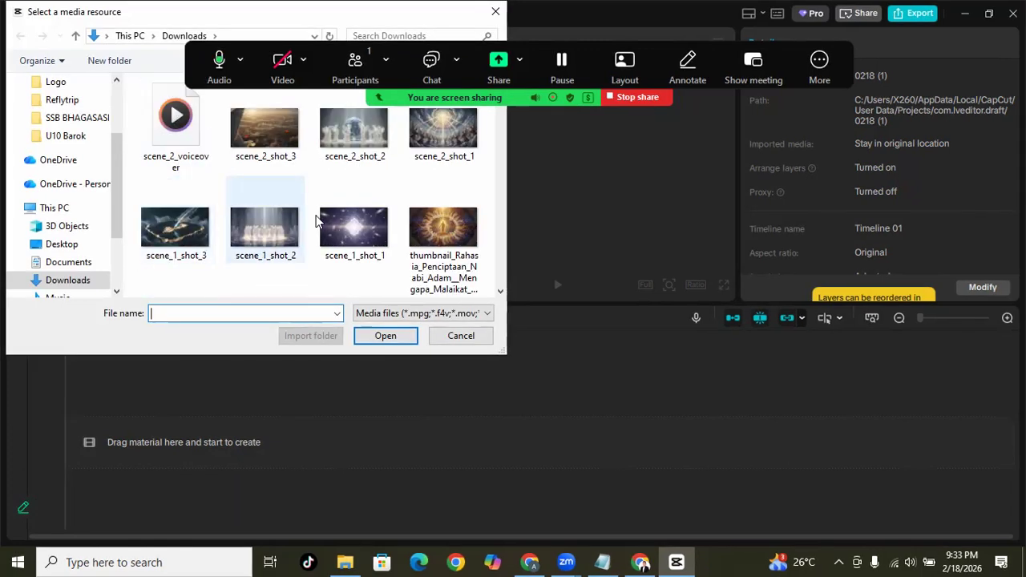
pyautogui.scroll(-1, 301, 243)
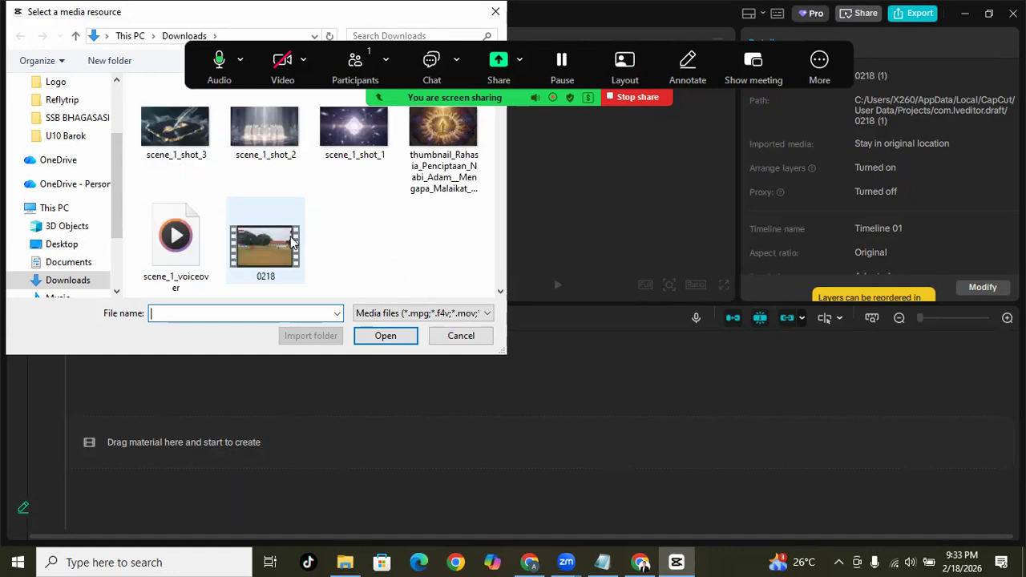
pyautogui.click(181, 255)
pyautogui.keyDown('ctrl'); pyautogui.click(353, 152); pyautogui.keyUp('ctrl')
pyautogui.keyDown('ctrl'); pyautogui.click(282, 152); pyautogui.keyUp('ctrl')
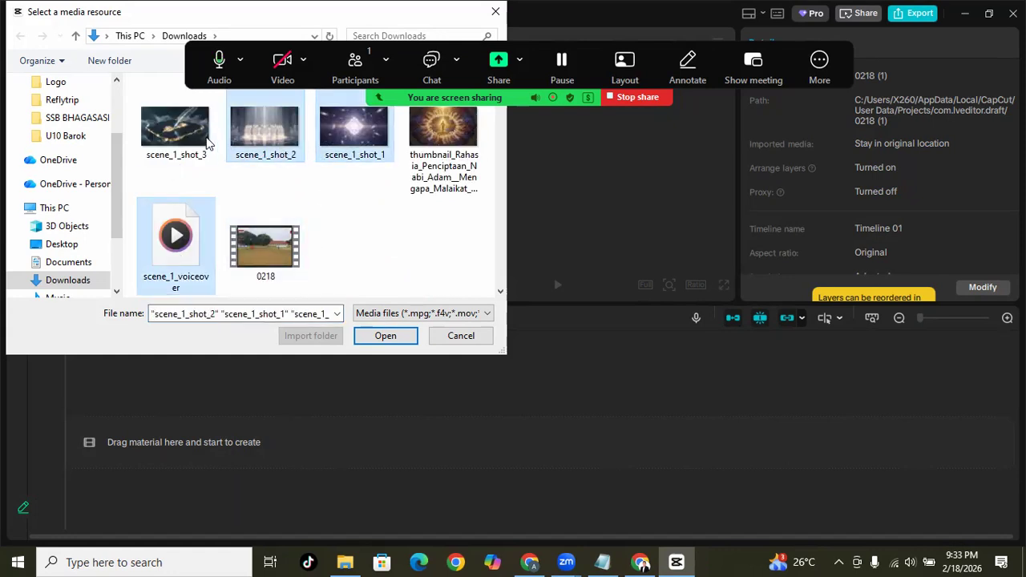
pyautogui.keyDown('ctrl'); pyautogui.click(210, 144); pyautogui.keyUp('ctrl')
pyautogui.click(396, 336)
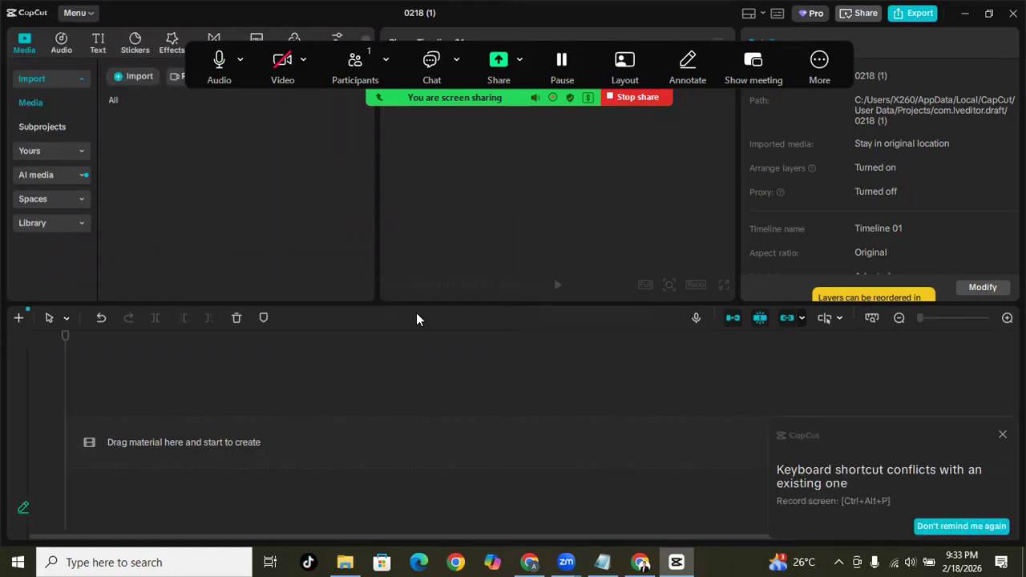
# Place scene_1_voiceover at the start of the timeline, add scene_1_shot_1 above it and extend the image clip to about 7.5 seconds
pyautogui.moveTo(278, 235); pyautogui.dragTo(138, 439)
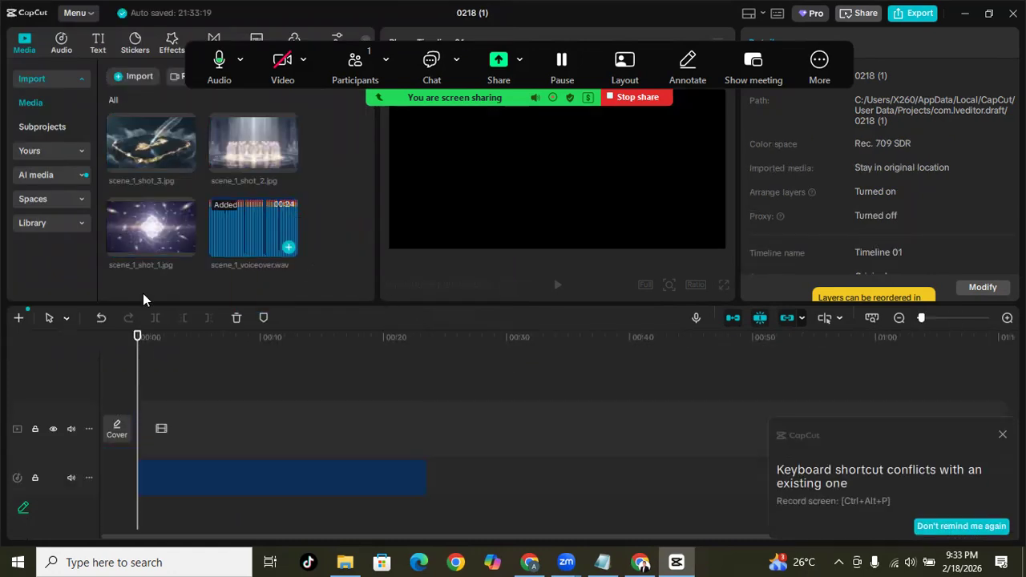
pyautogui.moveTo(158, 229); pyautogui.dragTo(153, 428)
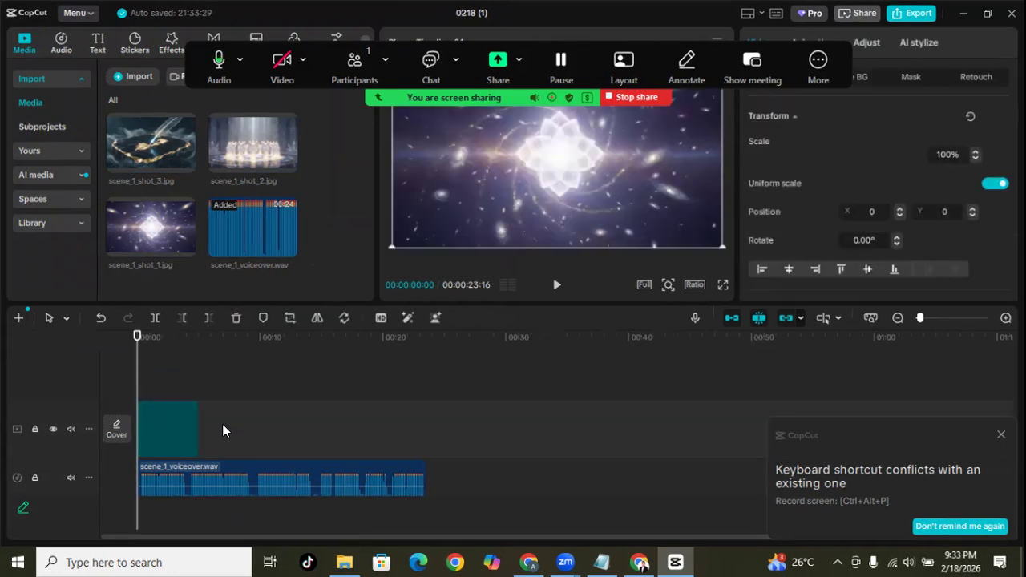
pyautogui.moveTo(198, 429); pyautogui.dragTo(225, 428)
# Append scene_1_shot_2 and scene_1_shot_3 after the first image, extend them to cover the voiceover, and move the playhead to the end
pyautogui.moveTo(225, 160); pyautogui.dragTo(246, 429)
pyautogui.moveTo(164, 160); pyautogui.dragTo(335, 433)
pyautogui.click(287, 444)
pyautogui.click(391, 433)
pyautogui.moveTo(408, 427); pyautogui.dragTo(429, 435)
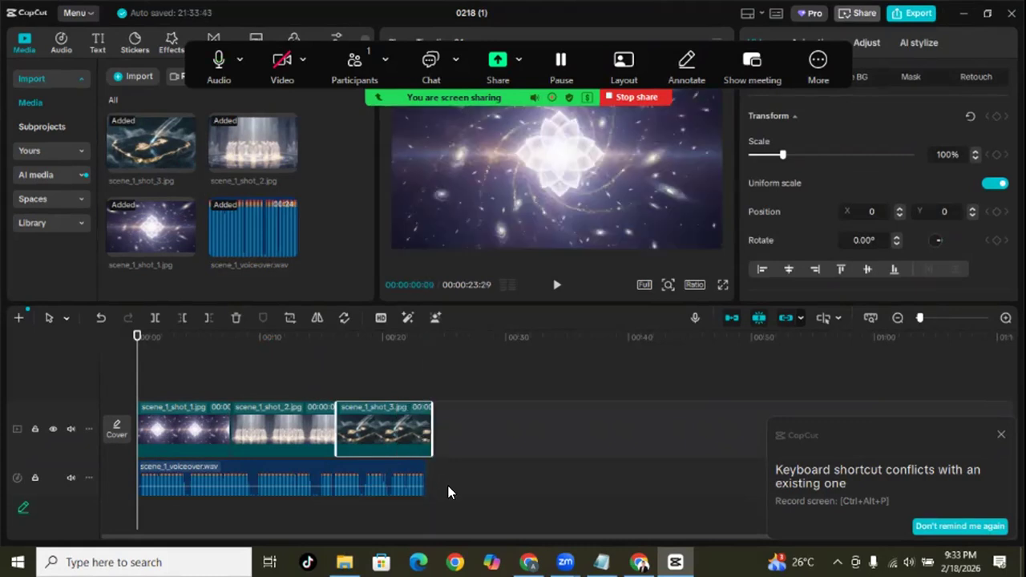
pyautogui.click(449, 492)
# Import the voiceovers and all three shot images of scenes 2 and 3 from the Downloads folder
pyautogui.click(132, 77)
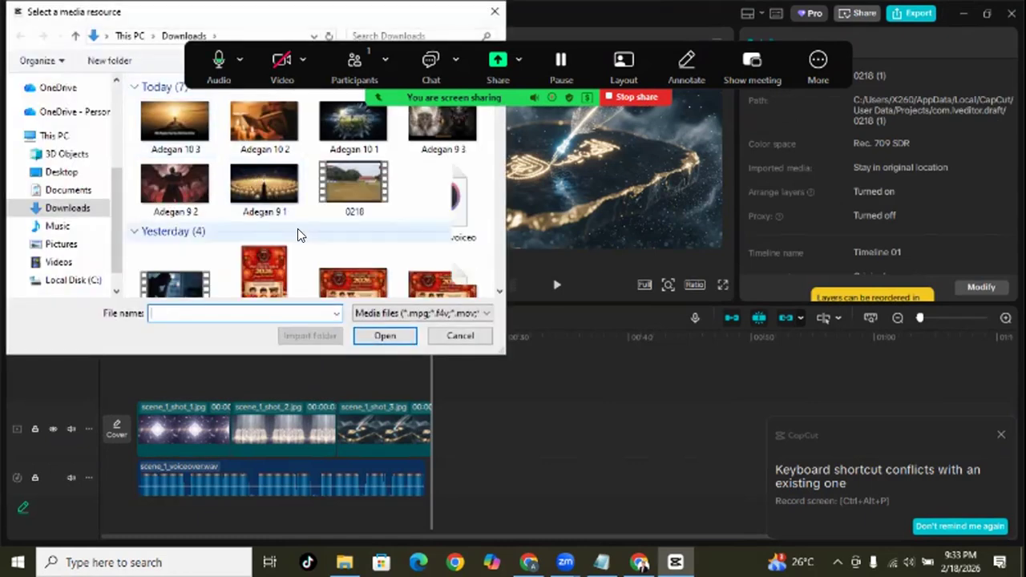
pyautogui.scroll(-8, 311, 233)
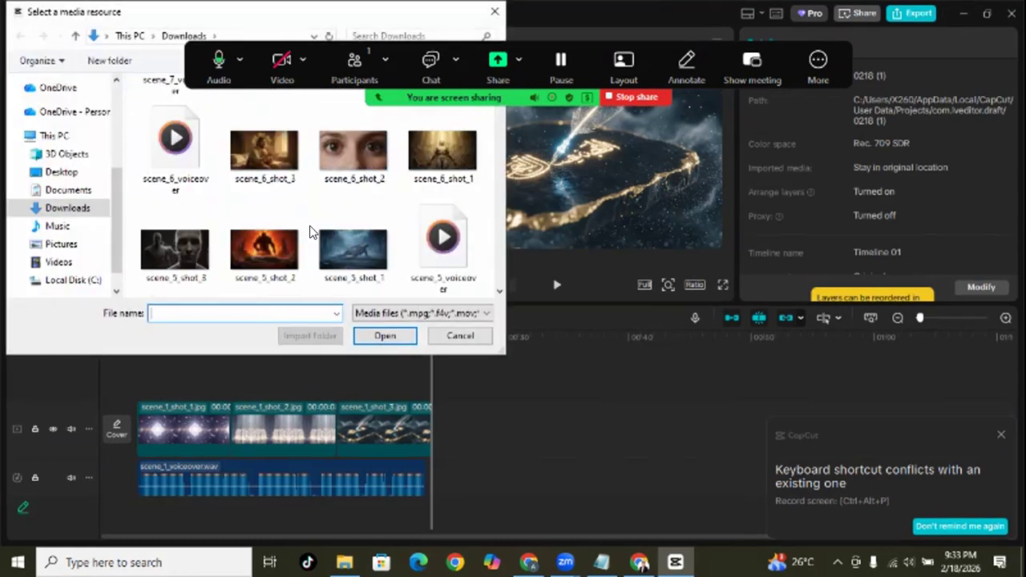
pyautogui.click(178, 253)
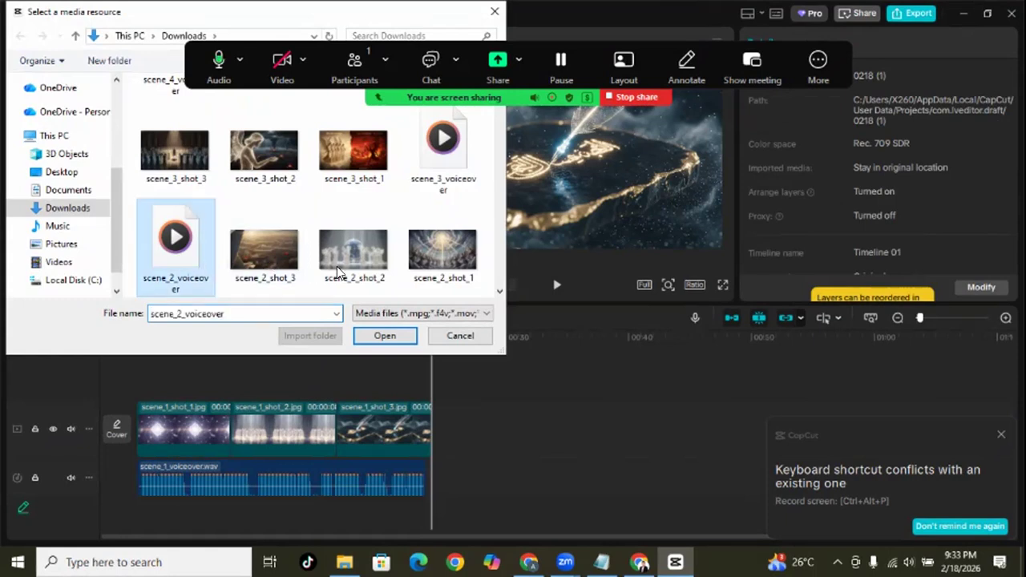
pyautogui.keyDown('shift'); pyautogui.click(442, 248); pyautogui.keyUp('shift')
pyautogui.keyDown('shift'); pyautogui.click(200, 175); pyautogui.keyUp('shift')
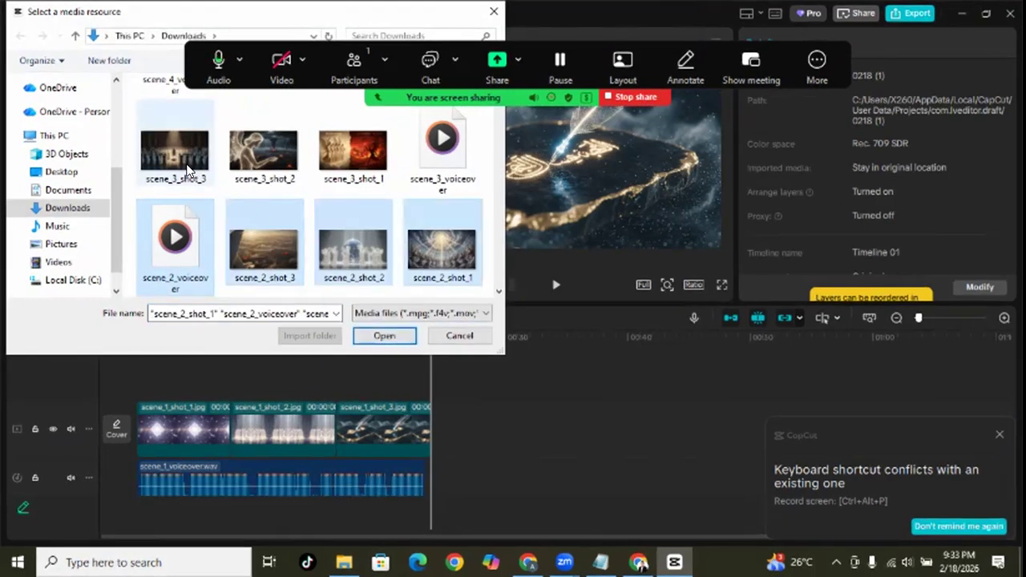
pyautogui.click(430, 257)
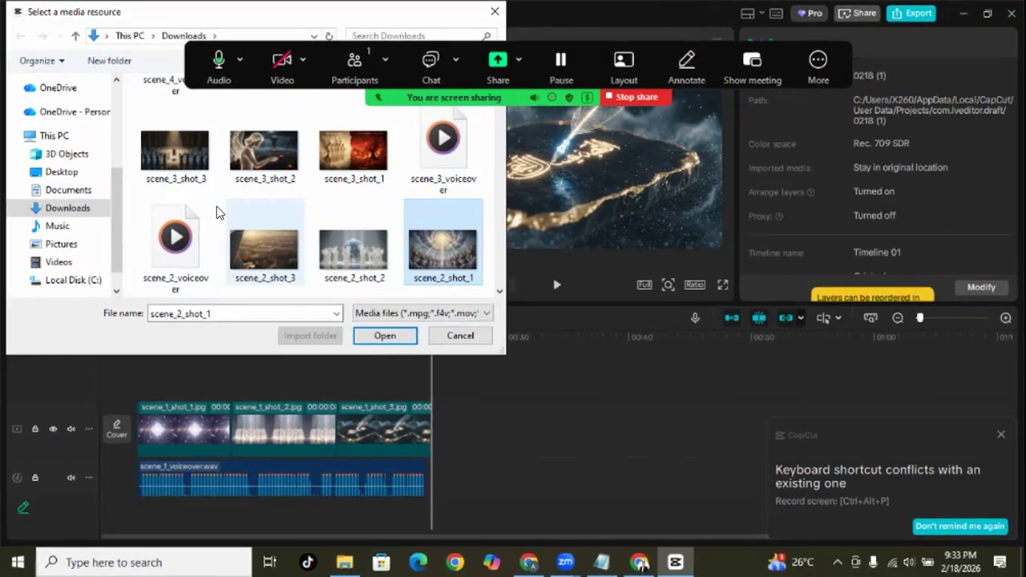
pyautogui.click(181, 175)
pyautogui.keyDown('shift'); pyautogui.click(421, 249); pyautogui.keyUp('shift')
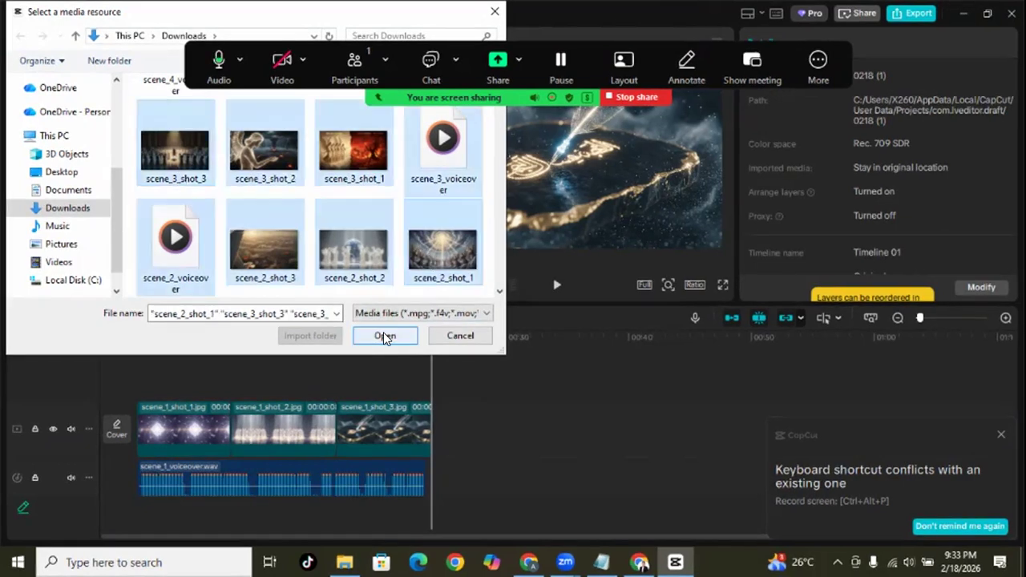
pyautogui.click(384, 336)
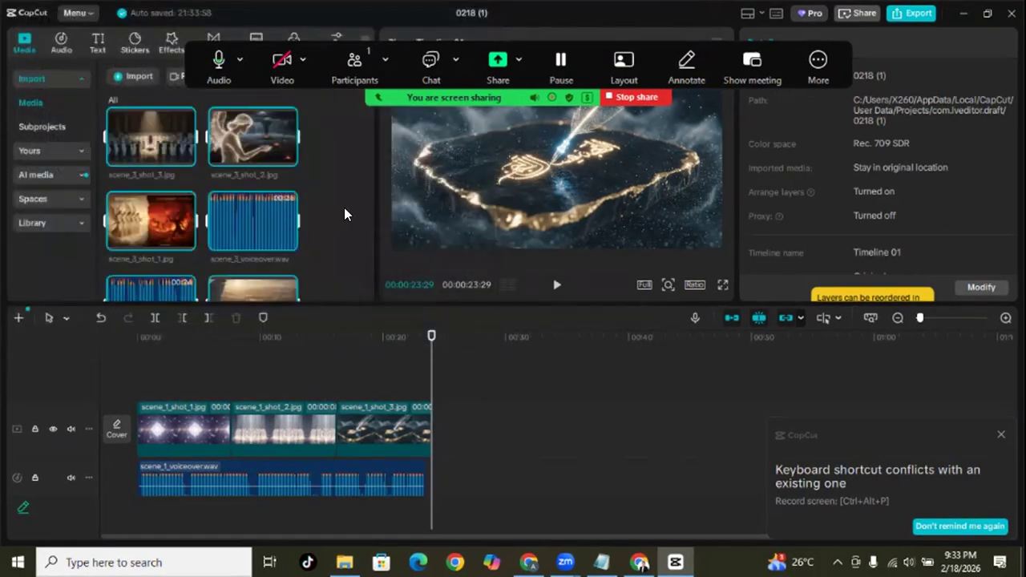
# Place scene_2_voiceover after scene 1 and line up scene_2_shot_1, scene_2_shot_2 and scene_2_shot_3 above it, extended to cover its length
pyautogui.scroll(-3, 340, 214)
pyautogui.moveTo(161, 184); pyautogui.dragTo(437, 478)
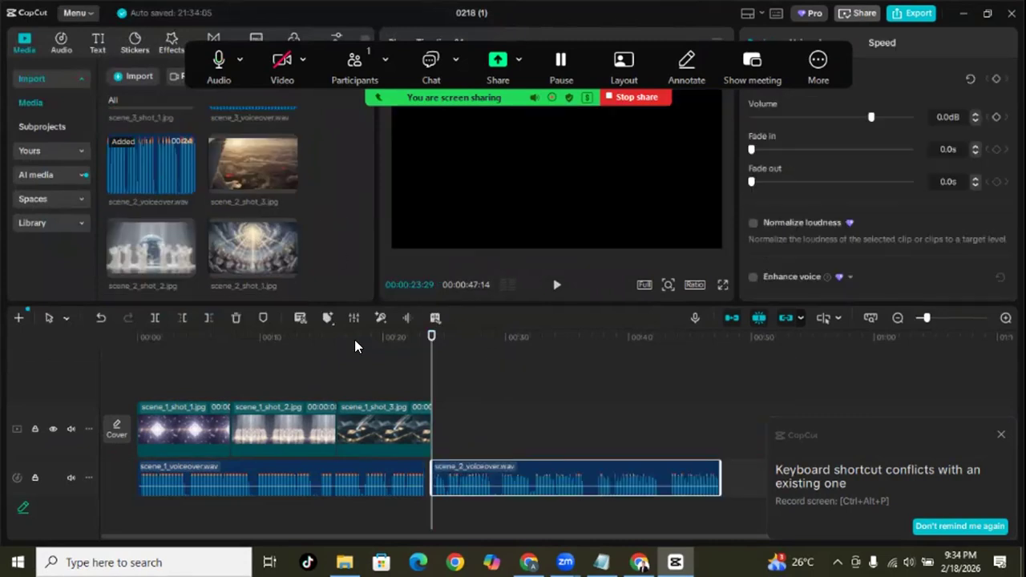
pyautogui.moveTo(235, 242); pyautogui.dragTo(432, 409)
pyautogui.moveTo(508, 424); pyautogui.dragTo(530, 428)
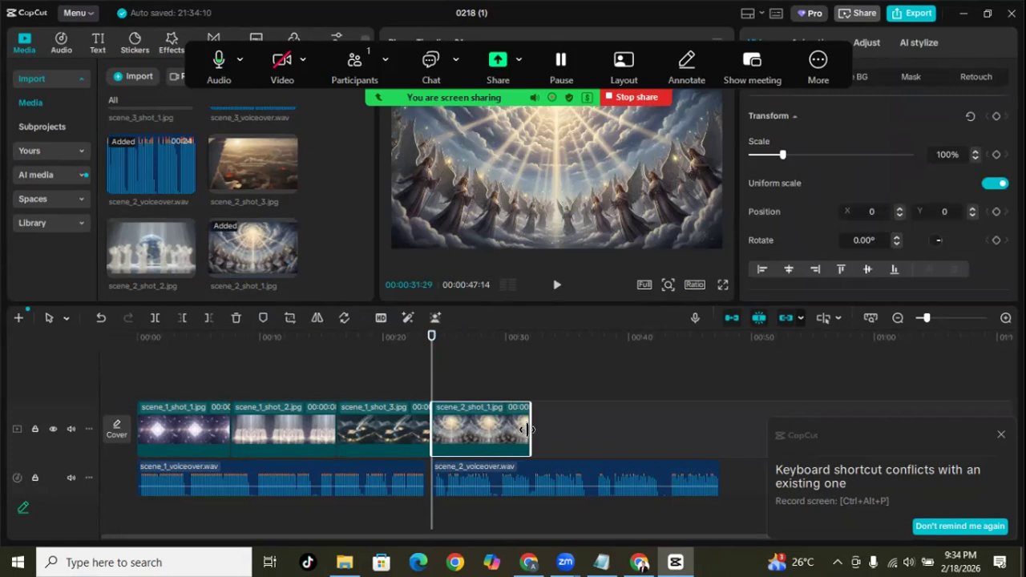
pyautogui.moveTo(166, 251); pyautogui.dragTo(624, 441)
pyautogui.moveTo(428, 206); pyautogui.dragTo(729, 430)
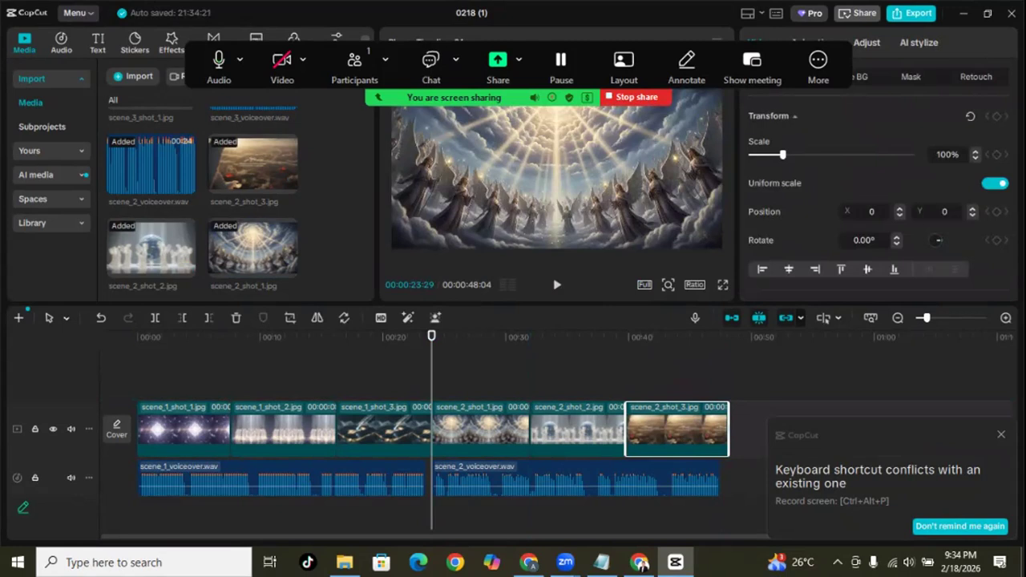
# Place scene_3_voiceover after scene 2 and line up scene_3_shot_1, scene_3_shot_2 and scene_3_shot_3 above it, extended to cover its length
pyautogui.scroll(3, 281, 224)
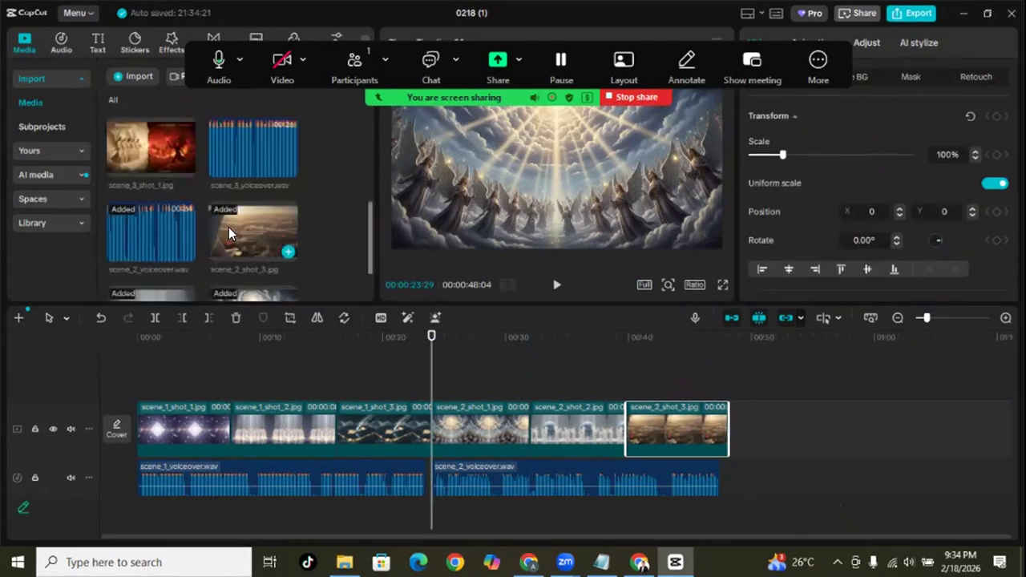
pyautogui.moveTo(244, 222); pyautogui.dragTo(731, 481)
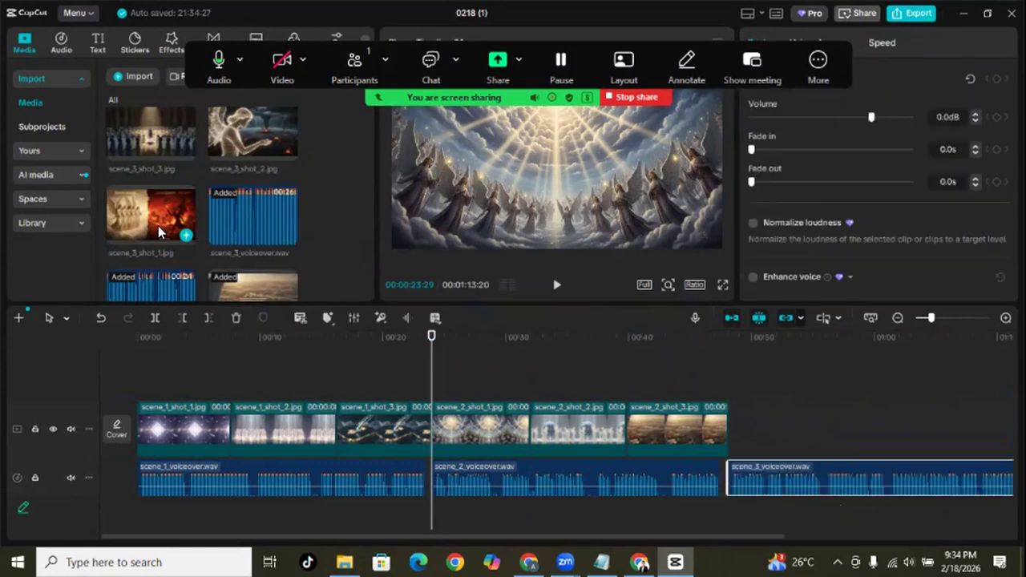
pyautogui.moveTo(151, 214); pyautogui.dragTo(738, 428)
pyautogui.moveTo(719, 538); pyautogui.dragTo(910, 545)
pyautogui.moveTo(536, 420); pyautogui.dragTo(566, 425)
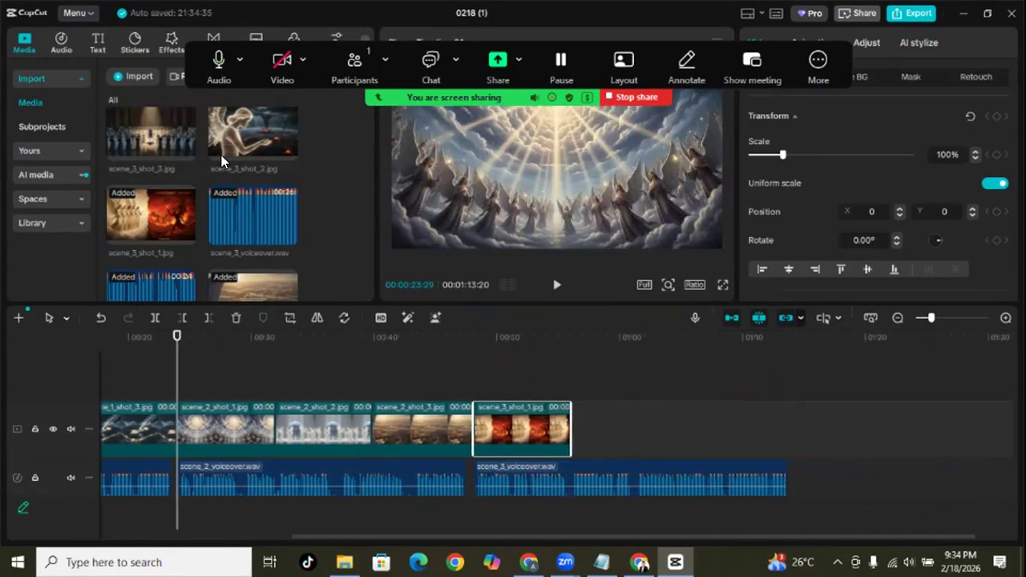
pyautogui.moveTo(224, 142); pyautogui.dragTo(676, 427)
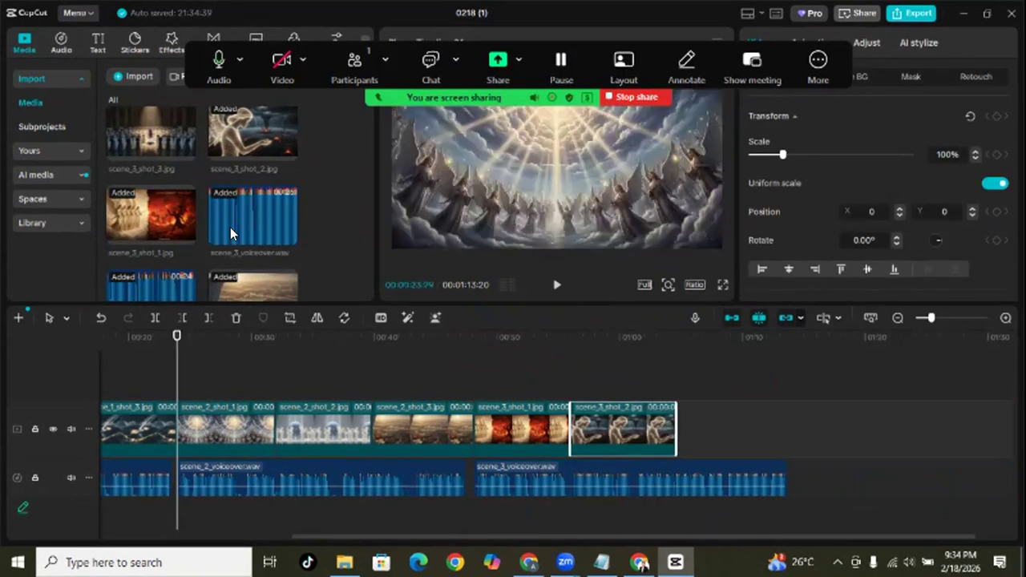
pyautogui.moveTo(171, 147); pyautogui.dragTo(673, 414)
pyautogui.moveTo(737, 436); pyautogui.dragTo(787, 443)
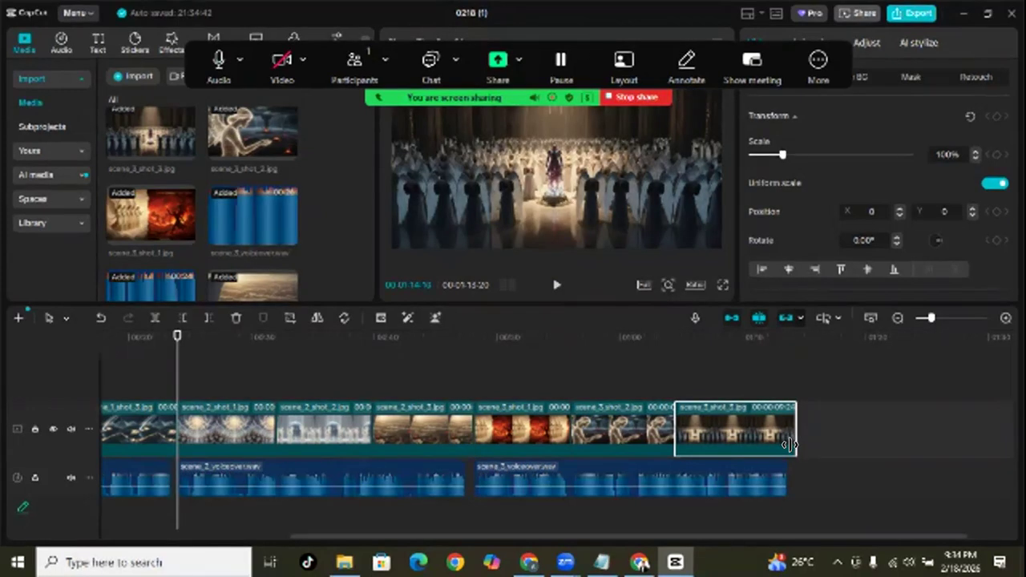
# Import the voiceovers and shot images of scenes 4 through 8 from the Downloads folder
pyautogui.click(134, 84)
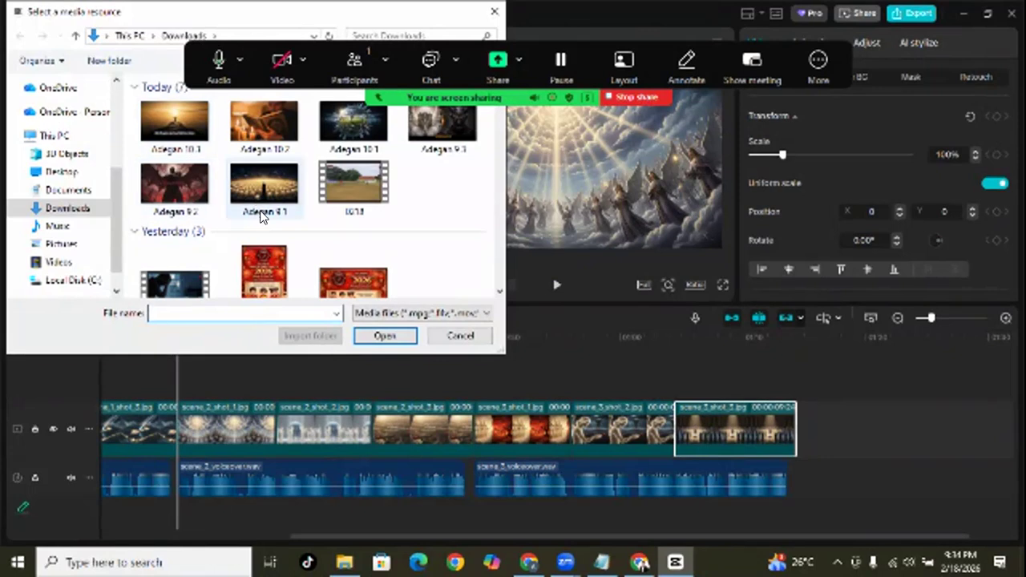
pyautogui.scroll(-3, 275, 223)
pyautogui.scroll(5, 275, 223)
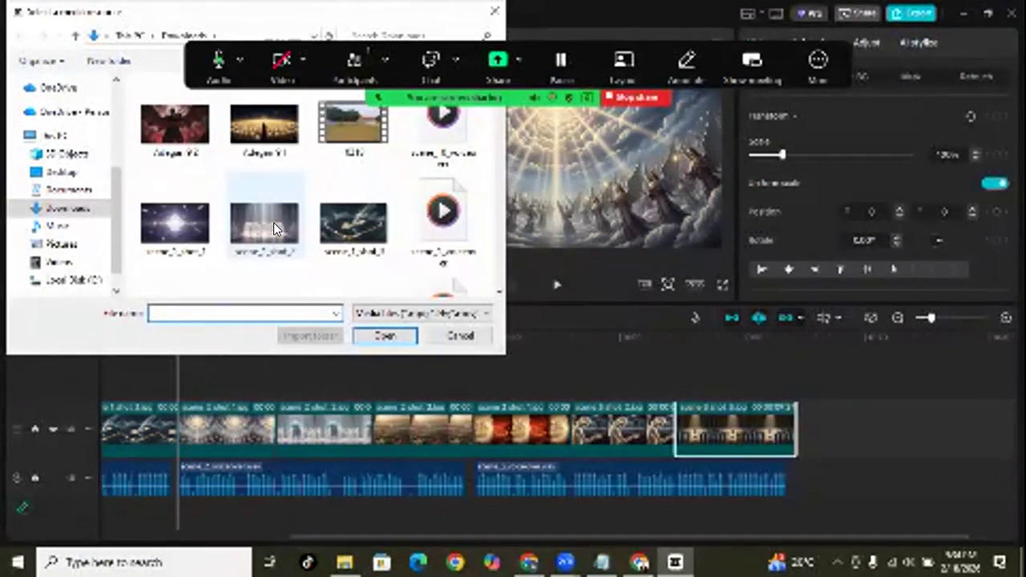
pyautogui.scroll(-1, 297, 237)
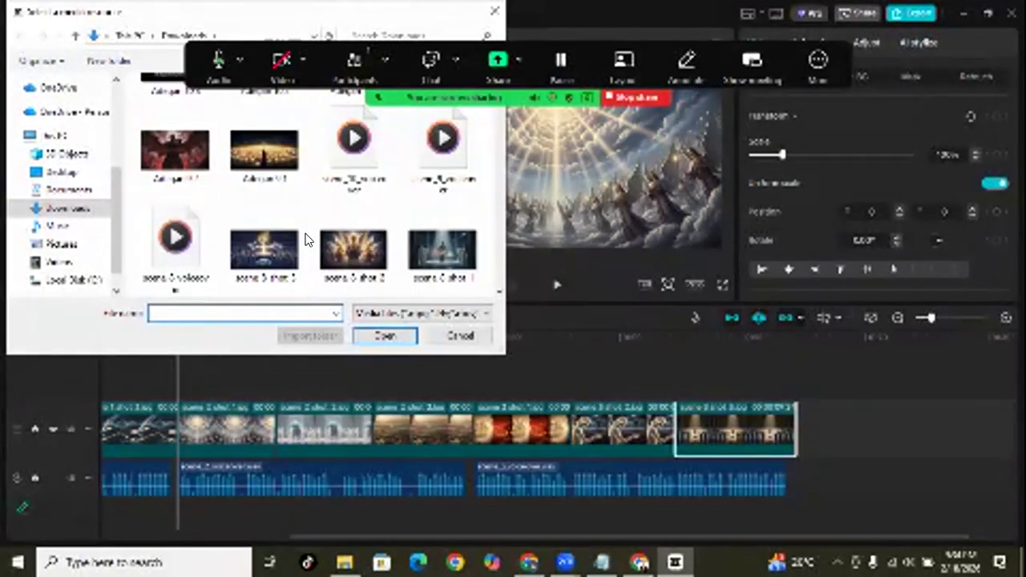
pyautogui.scroll(-3, 305, 240)
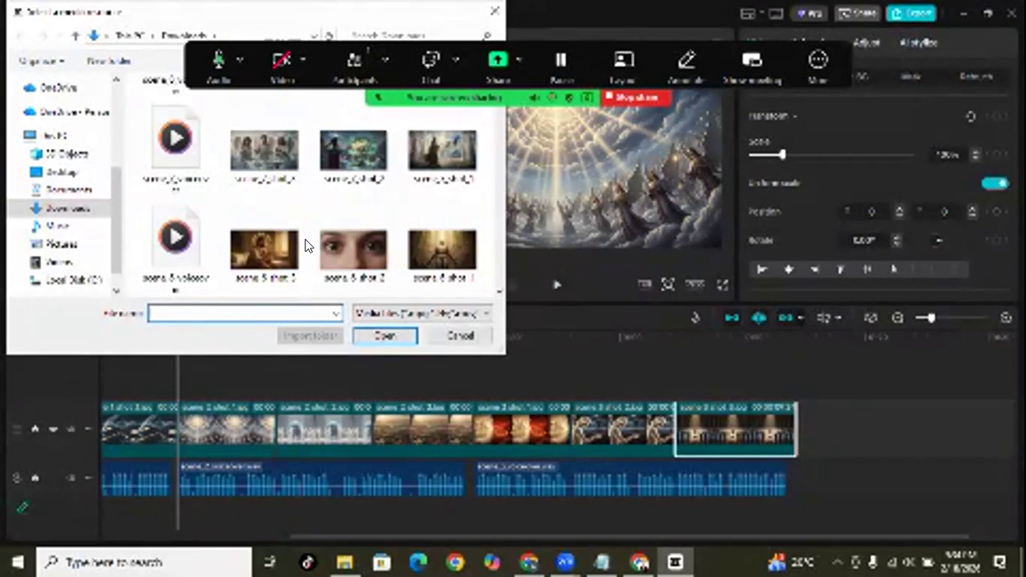
pyautogui.scroll(-3, 305, 244)
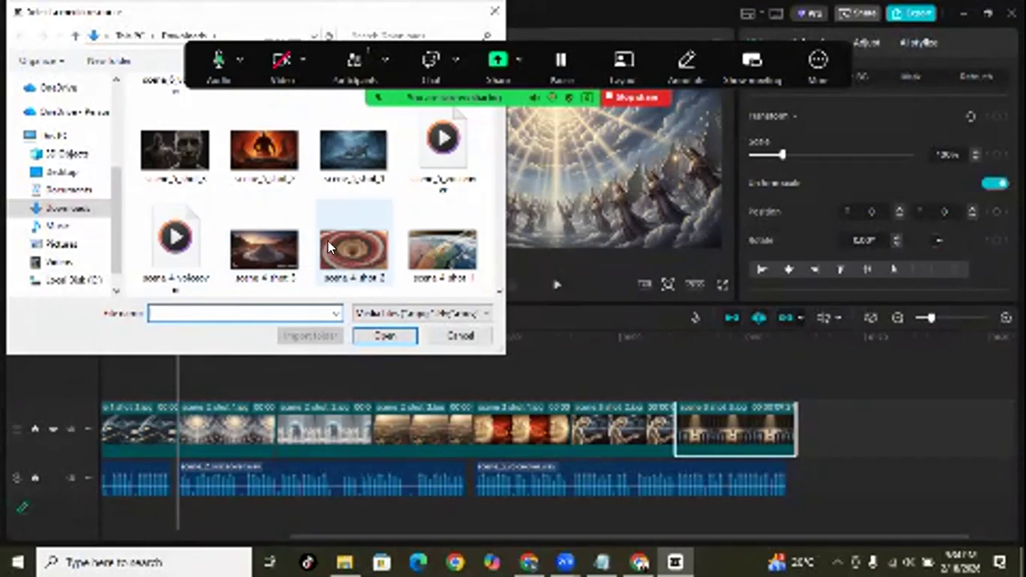
pyautogui.click(431, 242)
pyautogui.scroll(-3, 297, 231)
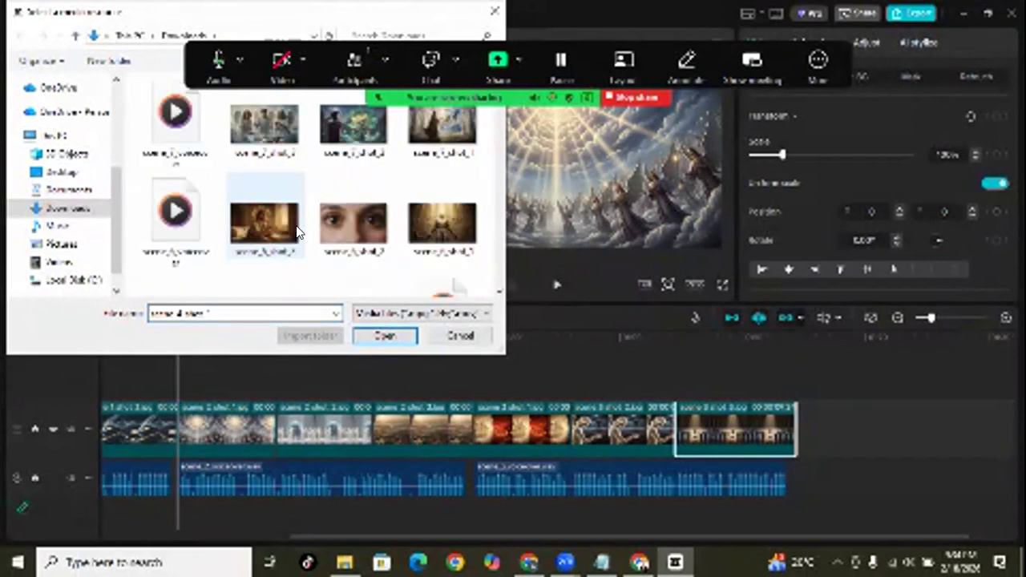
pyautogui.keyDown('shift'); pyautogui.click(187, 139); pyautogui.keyUp('shift')
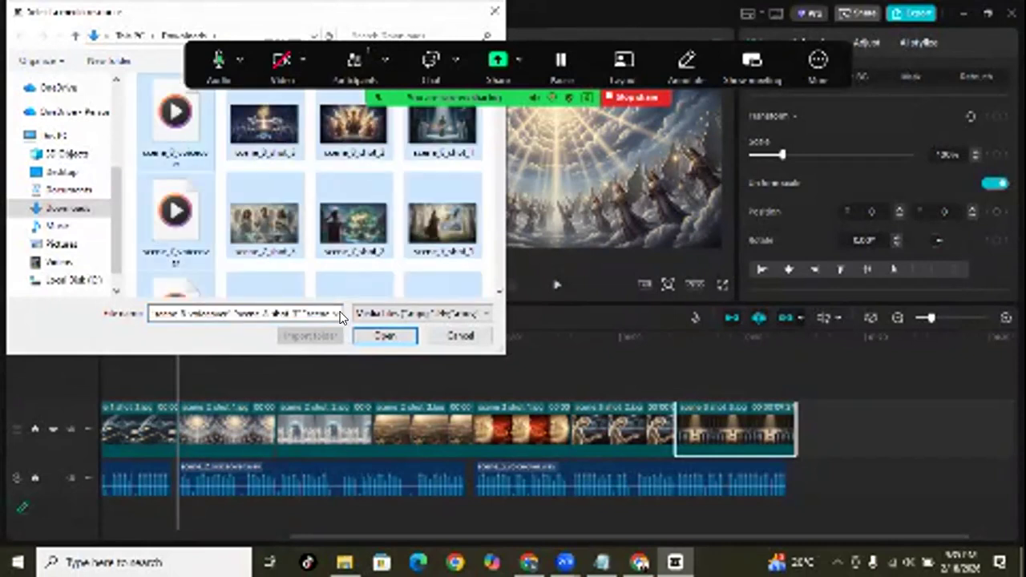
pyautogui.click(358, 329)
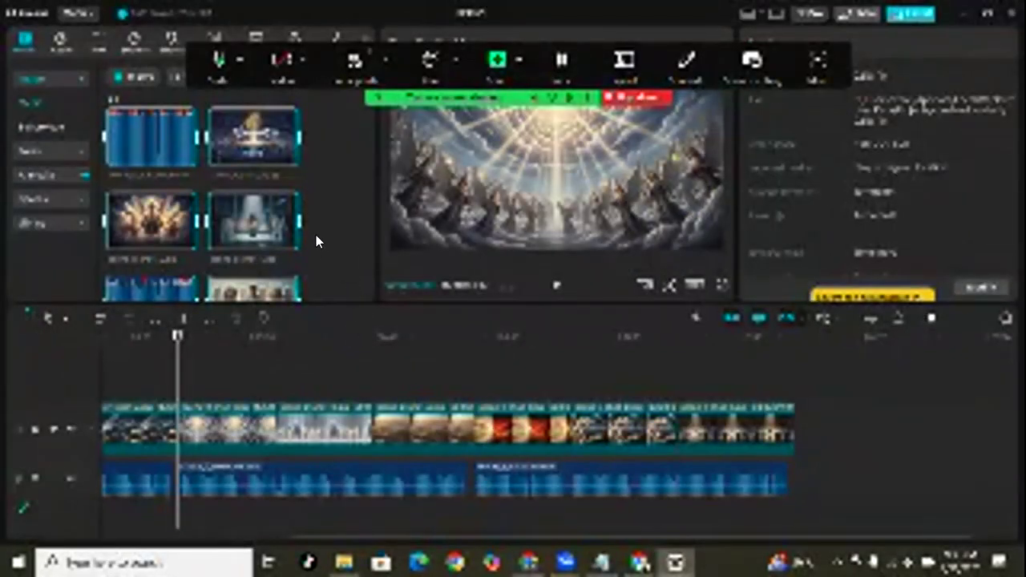
# Place scene_4_voiceover on the audio track right after the scene 3 clips
pyautogui.scroll(-3, 315, 235)
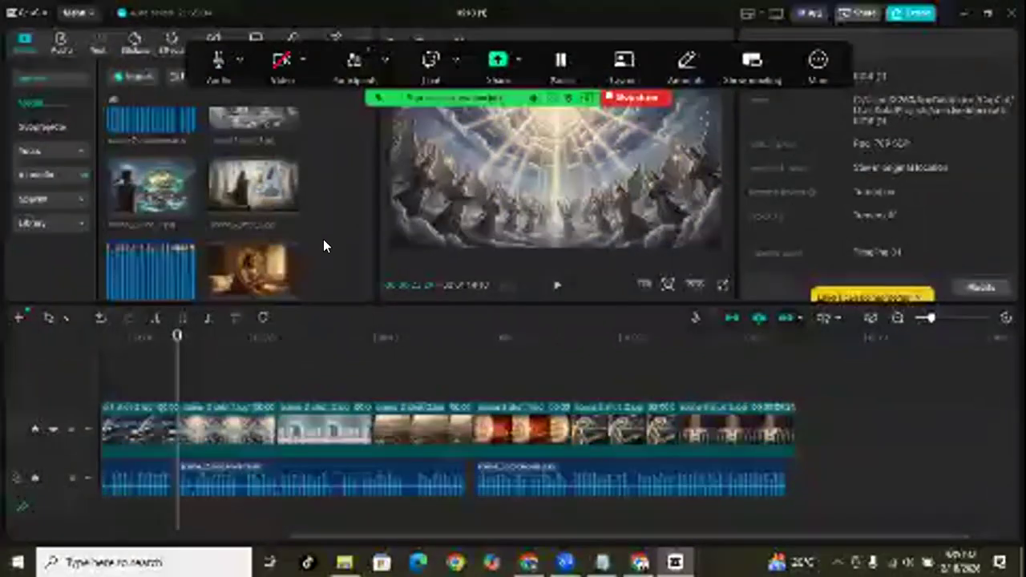
pyautogui.hscroll(2, 473, 527)
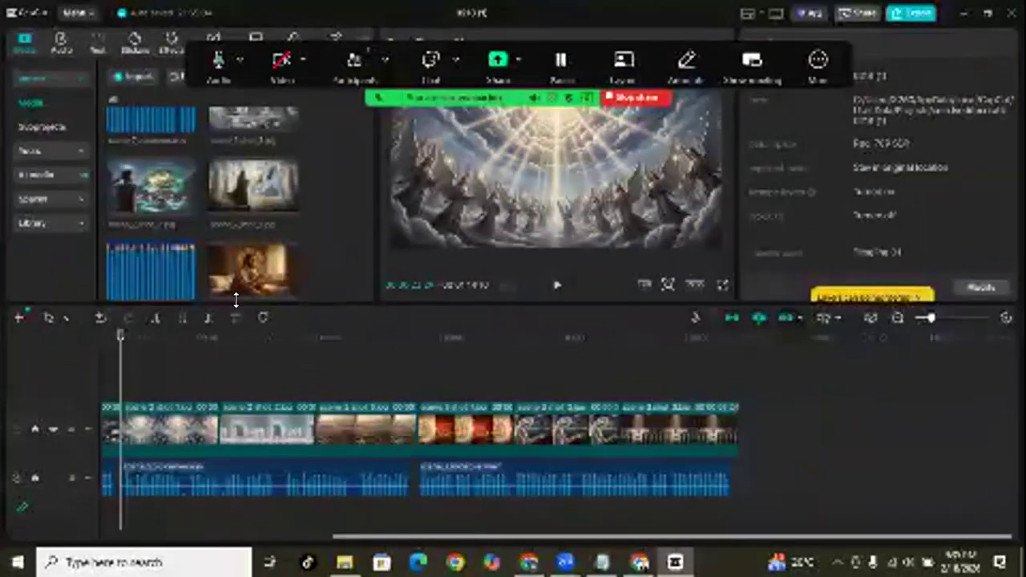
pyautogui.scroll(-5, 264, 216)
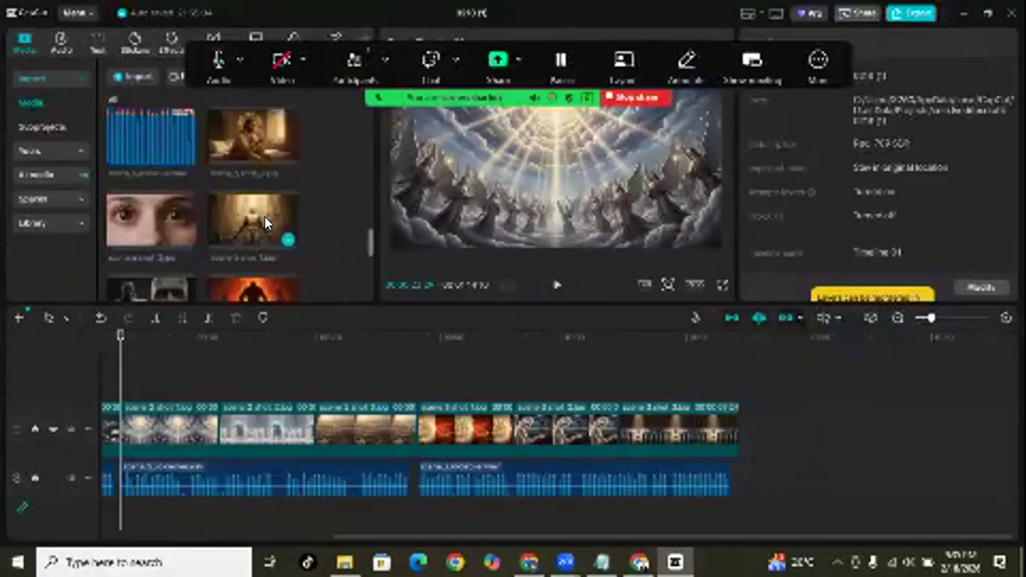
pyautogui.scroll(-3, 264, 217)
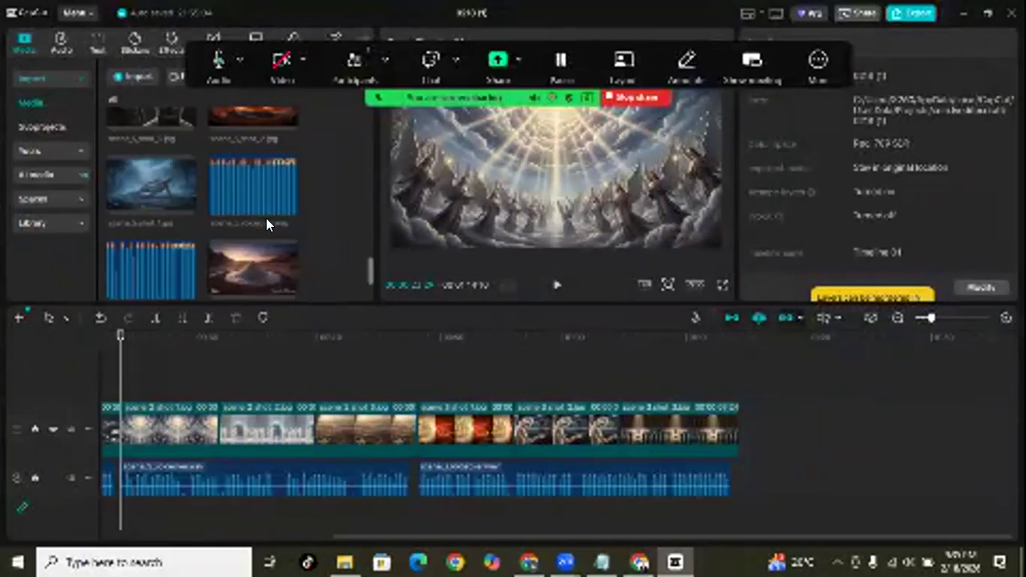
pyautogui.scroll(-2, 266, 218)
pyautogui.moveTo(224, 212); pyautogui.dragTo(739, 480)
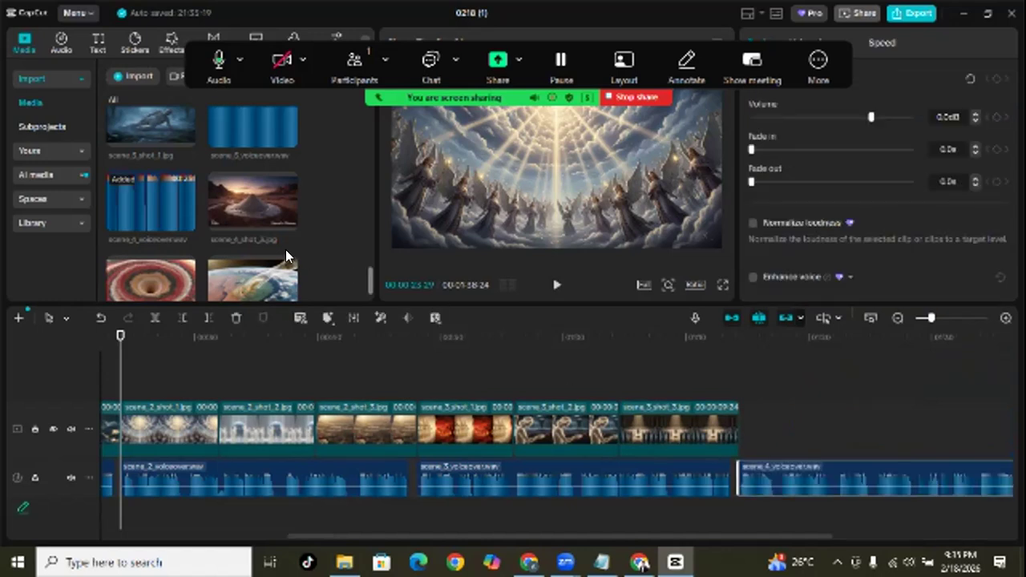
# Line up scene_4_shot_1, scene_4_shot_2 and scene_4_shot_3 above scene_4_voiceover, each extended so together they cover its length
pyautogui.scroll(-1, 233, 252)
pyautogui.moveTo(425, 269); pyautogui.dragTo(741, 426)
pyautogui.hscroll(5, 674, 483)
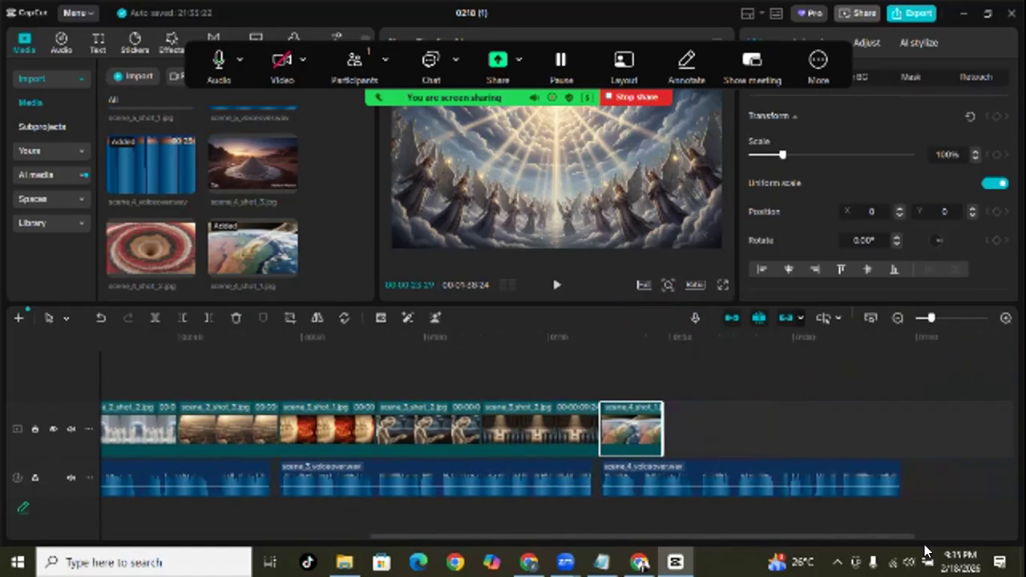
pyautogui.moveTo(500, 418); pyautogui.dragTo(538, 418)
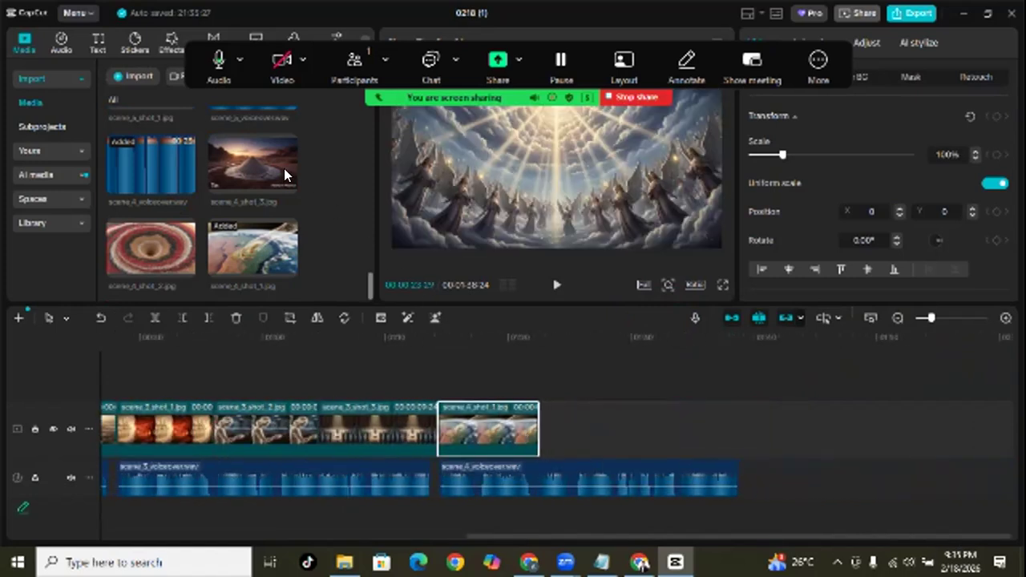
pyautogui.moveTo(169, 233); pyautogui.dragTo(534, 422)
pyautogui.moveTo(596, 431); pyautogui.dragTo(639, 430)
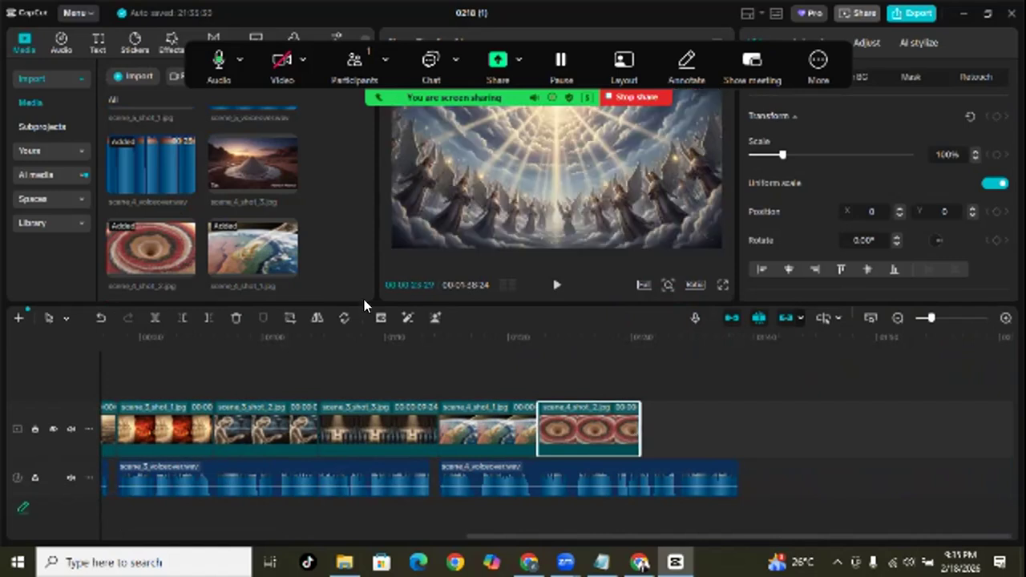
pyautogui.moveTo(252, 165); pyautogui.dragTo(637, 414)
pyautogui.moveTo(706, 424); pyautogui.dragTo(743, 437)
# Place scene_5_voiceover after scene 4 and line up scene_5_shot_1, scene_5_shot_2 and scene_5_shot_3 above it, extended to cover its length
pyautogui.scroll(1, 226, 182)
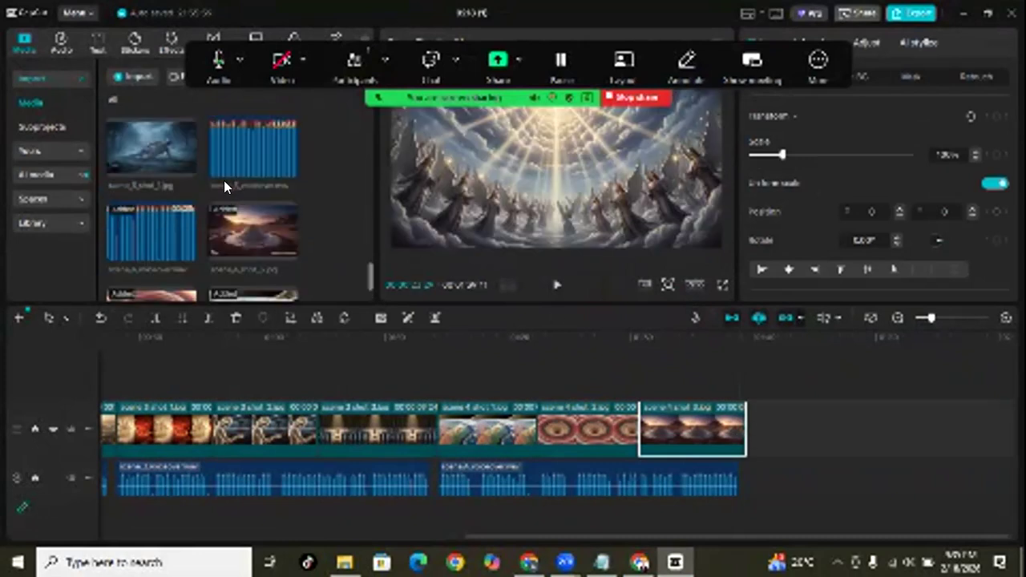
pyautogui.moveTo(248, 157); pyautogui.dragTo(746, 464)
pyautogui.moveTo(711, 535); pyautogui.dragTo(894, 539)
pyautogui.moveTo(144, 151); pyautogui.dragTo(573, 428)
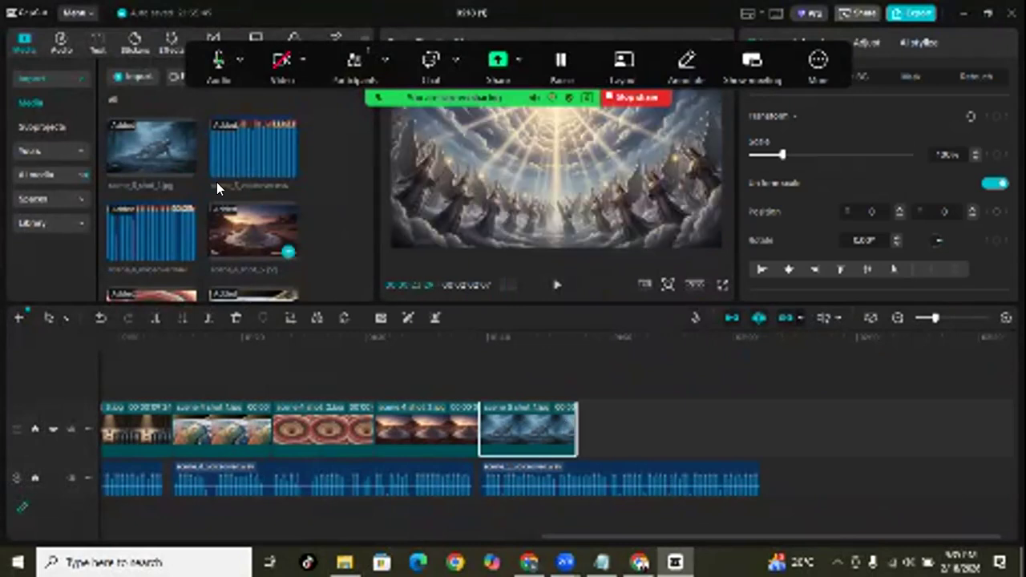
pyautogui.scroll(2, 218, 191)
pyautogui.moveTo(259, 132); pyautogui.dragTo(575, 400)
pyautogui.moveTo(636, 428); pyautogui.dragTo(670, 428)
pyautogui.moveTo(124, 135); pyautogui.dragTo(763, 432)
# Place scene_6_voiceover after scene 5 and put scene_6_shot_1 above its start, extended over roughly the first third
pyautogui.scroll(-3, 299, 192)
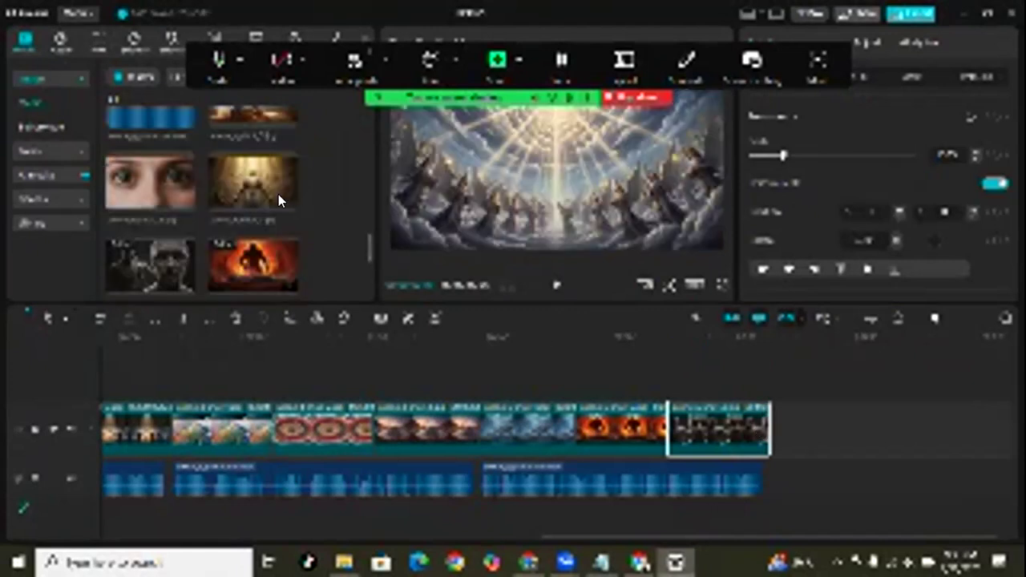
pyautogui.scroll(1, 233, 197)
pyautogui.moveTo(145, 160); pyautogui.dragTo(766, 463)
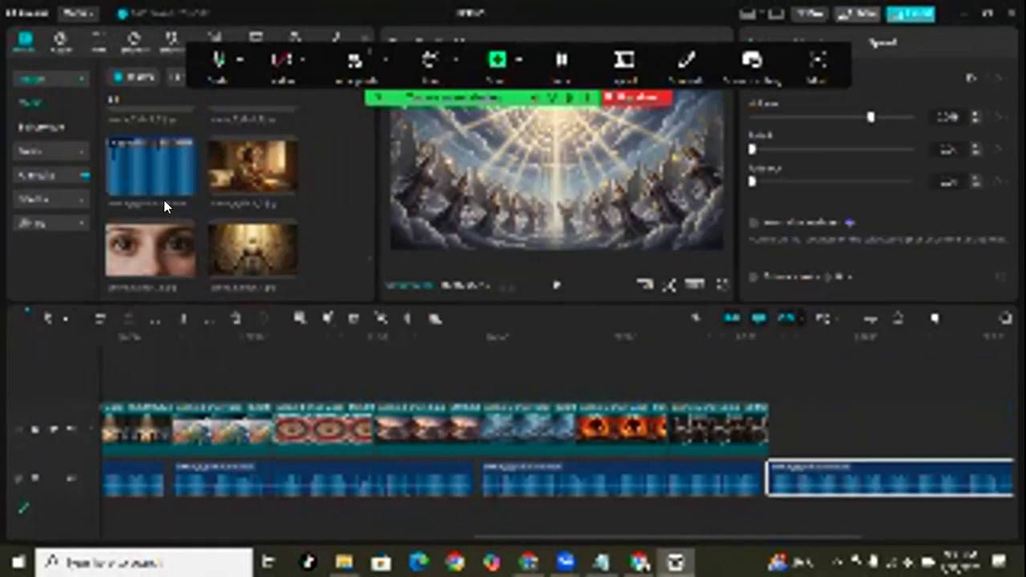
pyautogui.scroll(1, 165, 198)
pyautogui.scroll(-2, 200, 217)
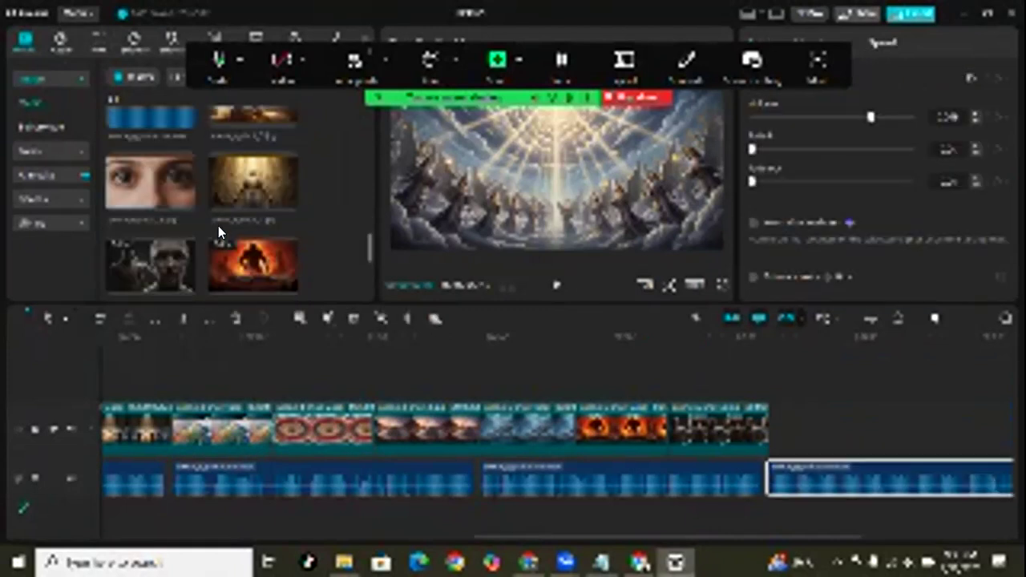
pyautogui.moveTo(265, 183); pyautogui.dragTo(784, 416)
pyautogui.moveTo(772, 541); pyautogui.dragTo(859, 540)
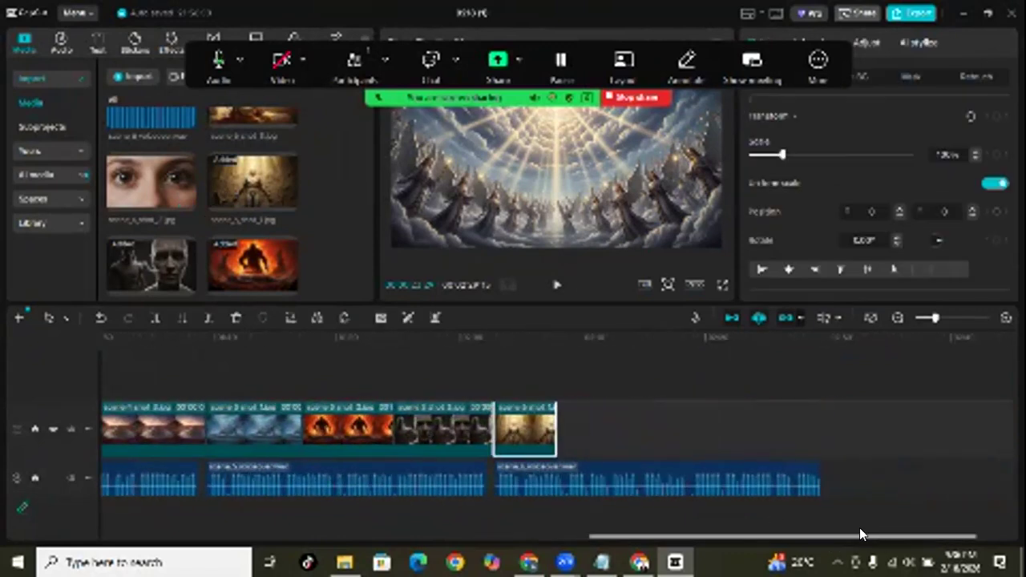
pyautogui.moveTo(552, 418); pyautogui.dragTo(596, 418)
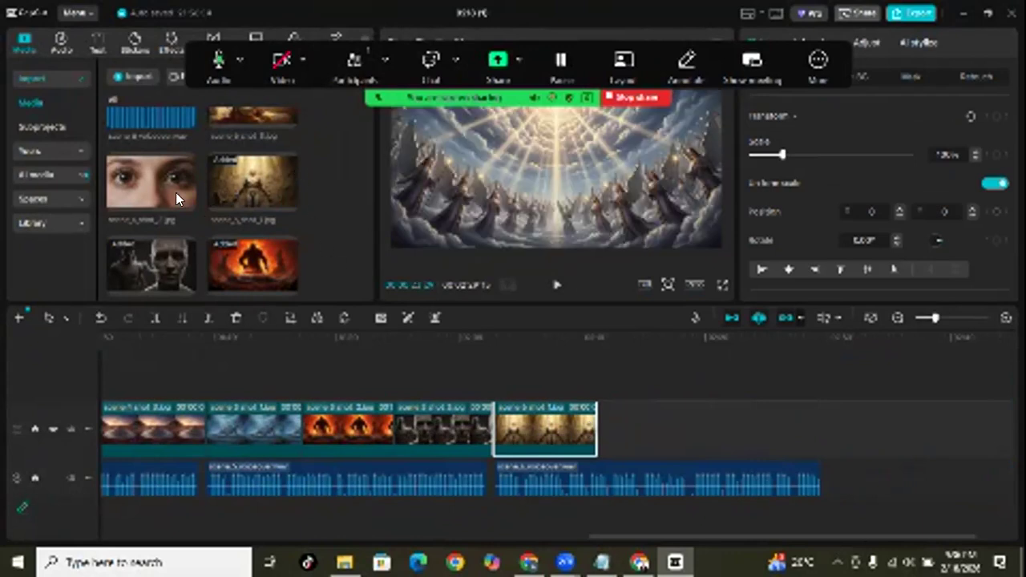
# Add scene_6_shot_2 and scene_6_shot_3 after scene_6_shot_1, extended to cover the rest of the scene 6 voiceover
pyautogui.moveTo(388, 236); pyautogui.dragTo(705, 431)
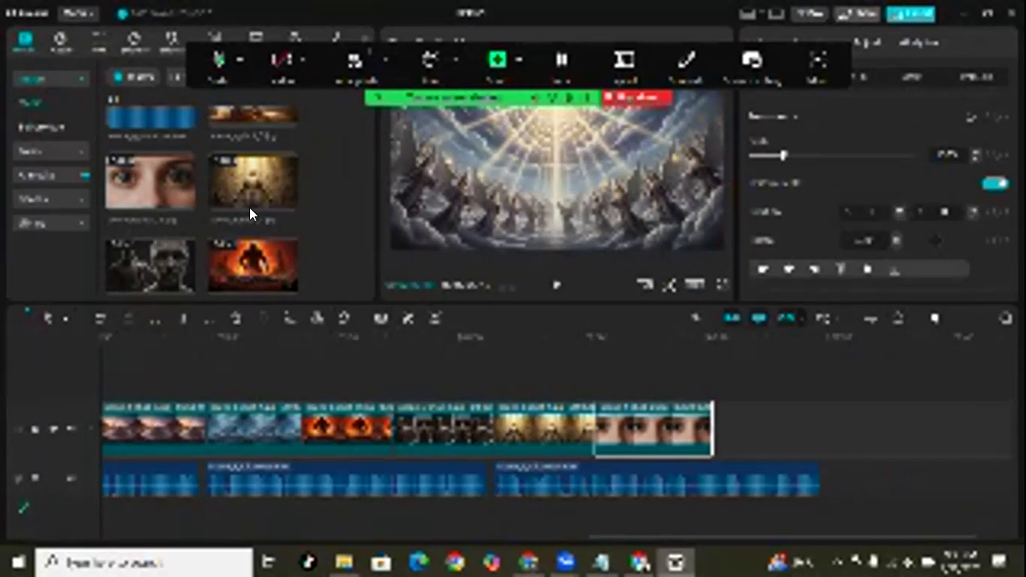
pyautogui.scroll(2, 249, 207)
pyautogui.moveTo(234, 221); pyautogui.dragTo(703, 414)
pyautogui.moveTo(763, 431); pyautogui.dragTo(823, 433)
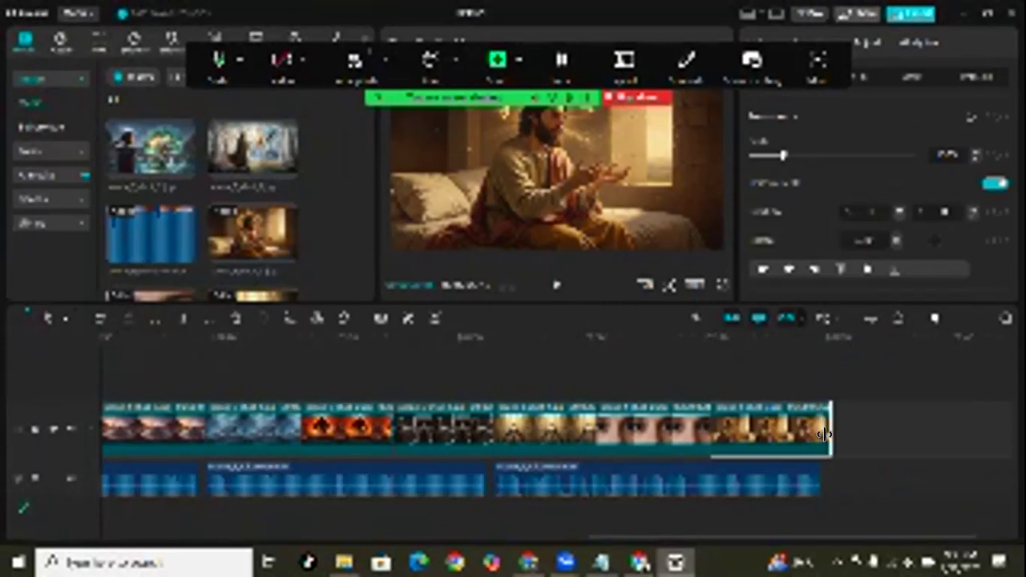
# Place scene_7_voiceover after scene 6 and line up scene_7_shot_1, scene_7_shot_2 and scene_7_shot_3 above it, extended to cover its length
pyautogui.scroll(1, 268, 191)
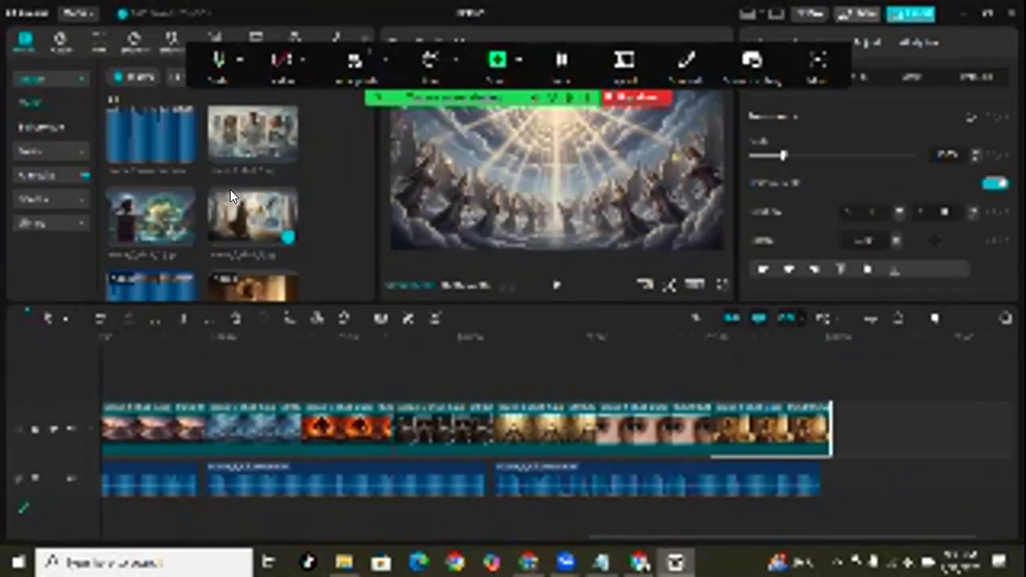
pyautogui.click(137, 132)
pyautogui.moveTo(273, 165); pyautogui.dragTo(831, 466)
pyautogui.moveTo(786, 533); pyautogui.dragTo(914, 533)
pyautogui.moveTo(238, 203); pyautogui.dragTo(569, 417)
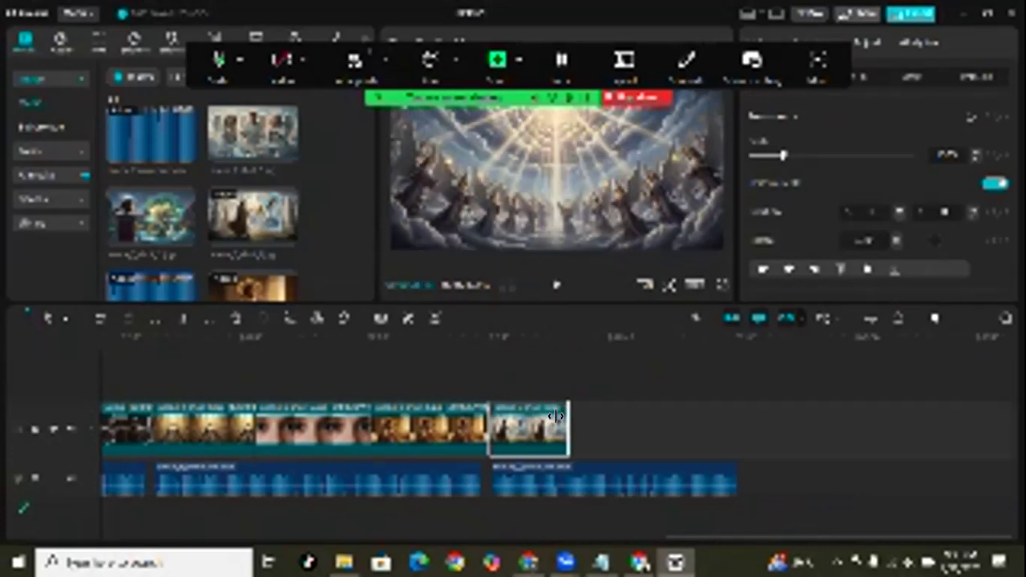
pyautogui.moveTo(149, 212); pyautogui.dragTo(662, 419)
pyautogui.moveTo(209, 136); pyautogui.dragTo(748, 417)
# Place scene_8_voiceover after scene 7 and line up scene_8_shot_1, scene_8_shot_2 and scene_8_shot_3 above it, extended to cover its length
pyautogui.scroll(-3, 258, 221)
pyautogui.scroll(2, 256, 218)
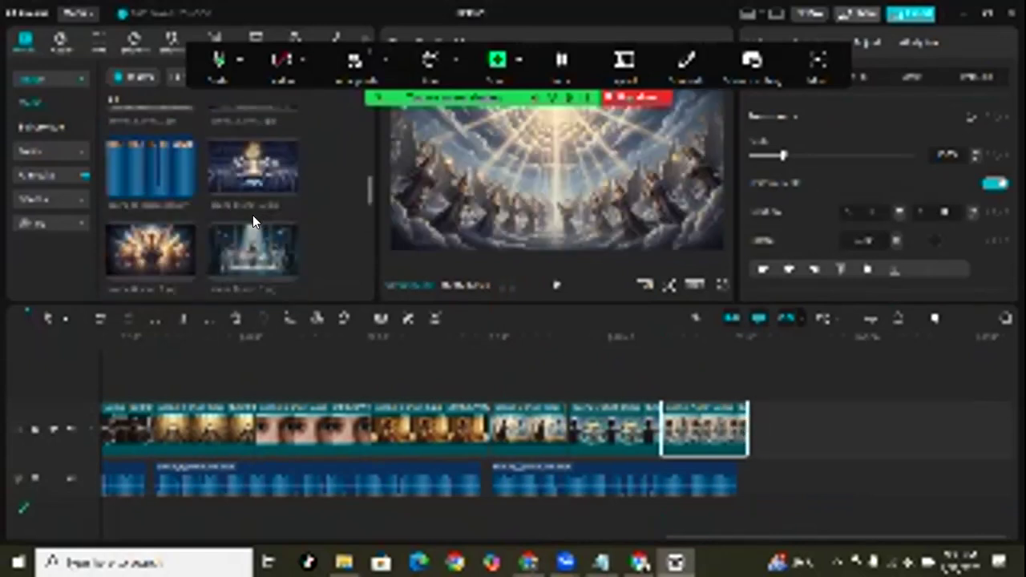
pyautogui.moveTo(192, 192); pyautogui.dragTo(746, 469)
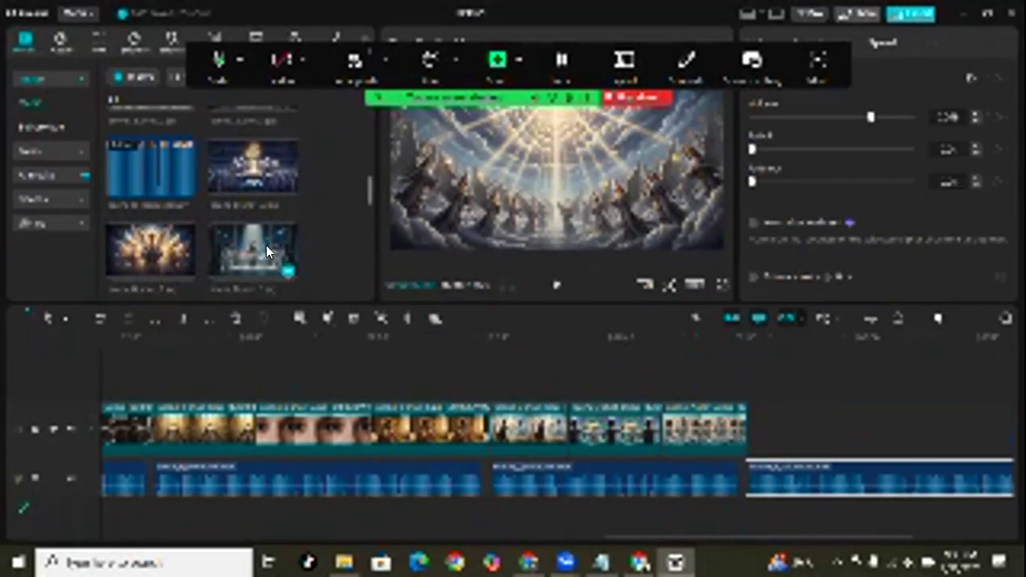
pyautogui.moveTo(246, 252); pyautogui.dragTo(742, 425)
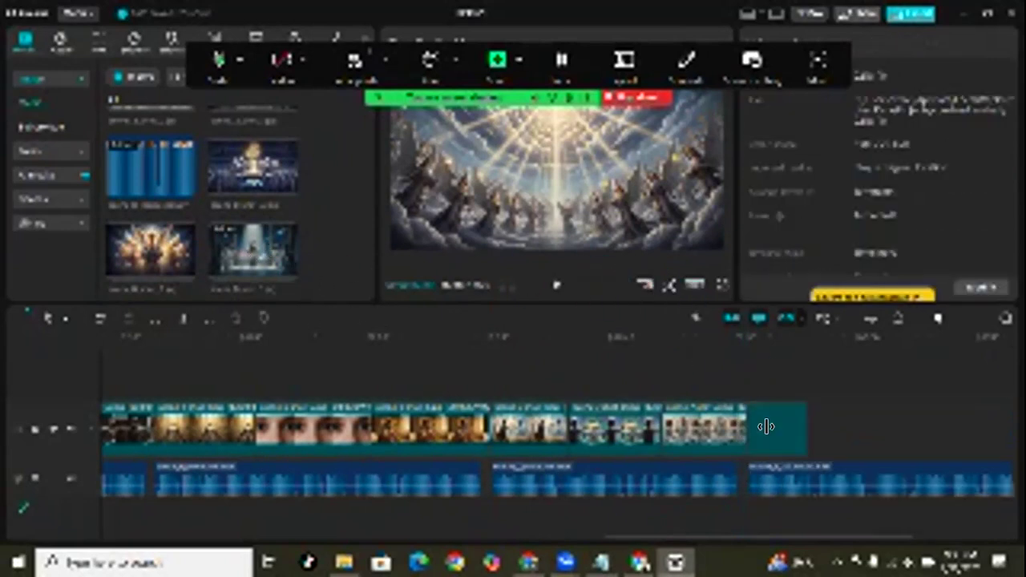
pyautogui.moveTo(806, 433); pyautogui.dragTo(857, 436)
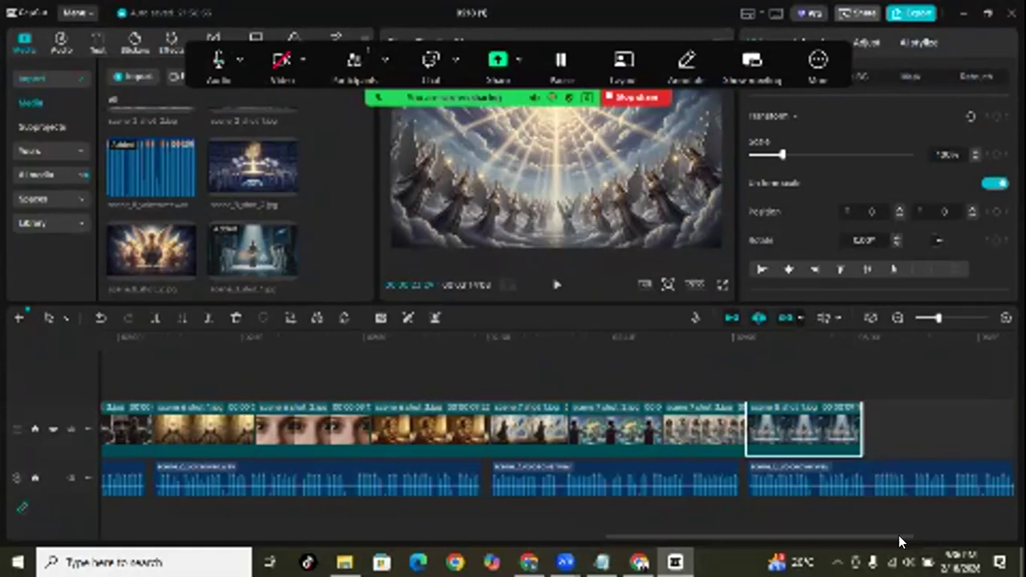
pyautogui.moveTo(943, 534); pyautogui.dragTo(992, 534)
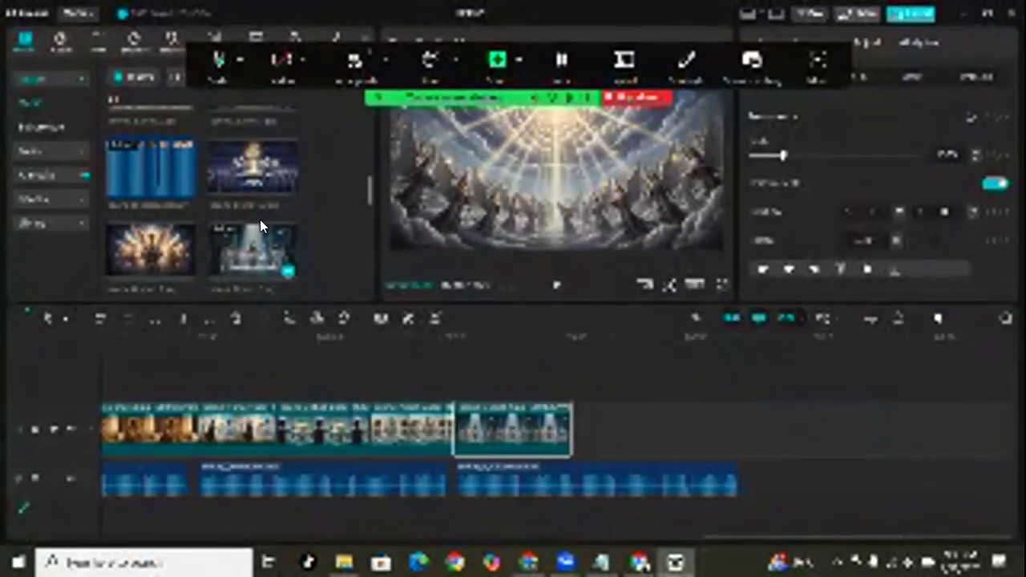
pyautogui.moveTo(165, 236); pyautogui.dragTo(567, 419)
pyautogui.moveTo(633, 432); pyautogui.dragTo(661, 436)
pyautogui.moveTo(243, 180); pyautogui.dragTo(745, 418)
# Import the six Adegan 9 and Adegan 10 images and the scene 9 and 10 voiceovers from the Downloads folder
pyautogui.scroll(-3, 194, 210)
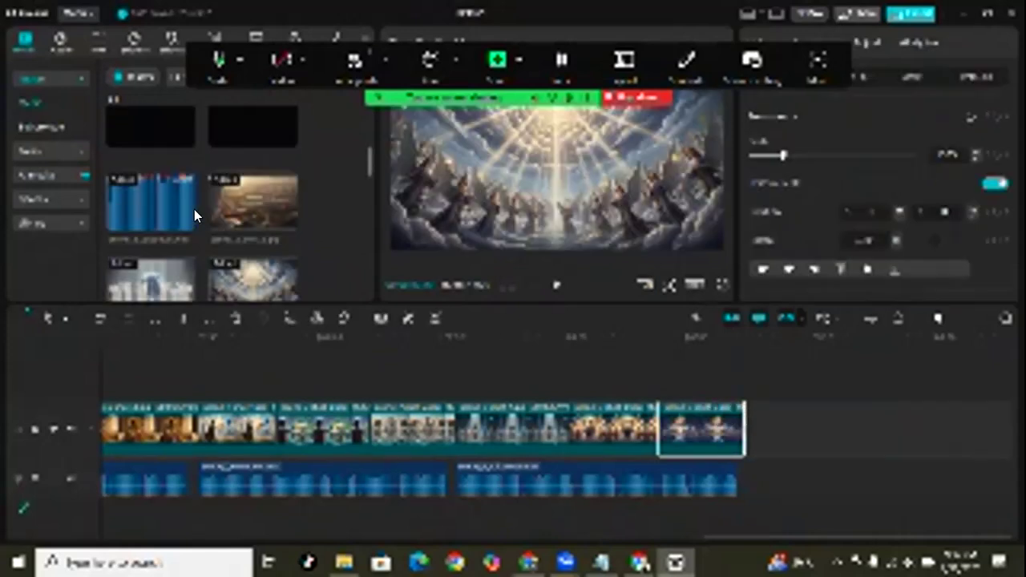
pyautogui.scroll(-5, 242, 225)
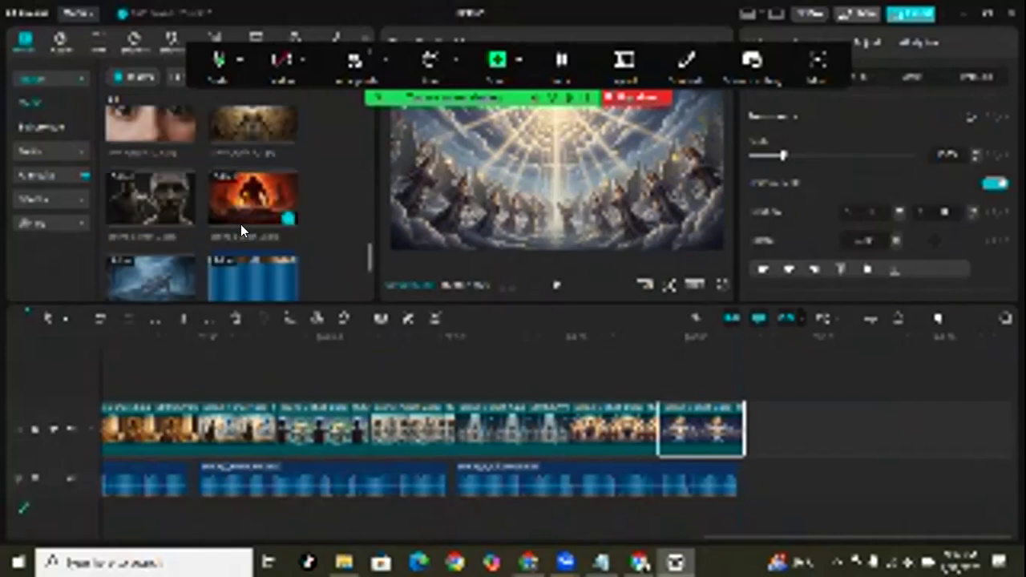
pyautogui.scroll(-2, 241, 223)
pyautogui.scroll(5, 242, 224)
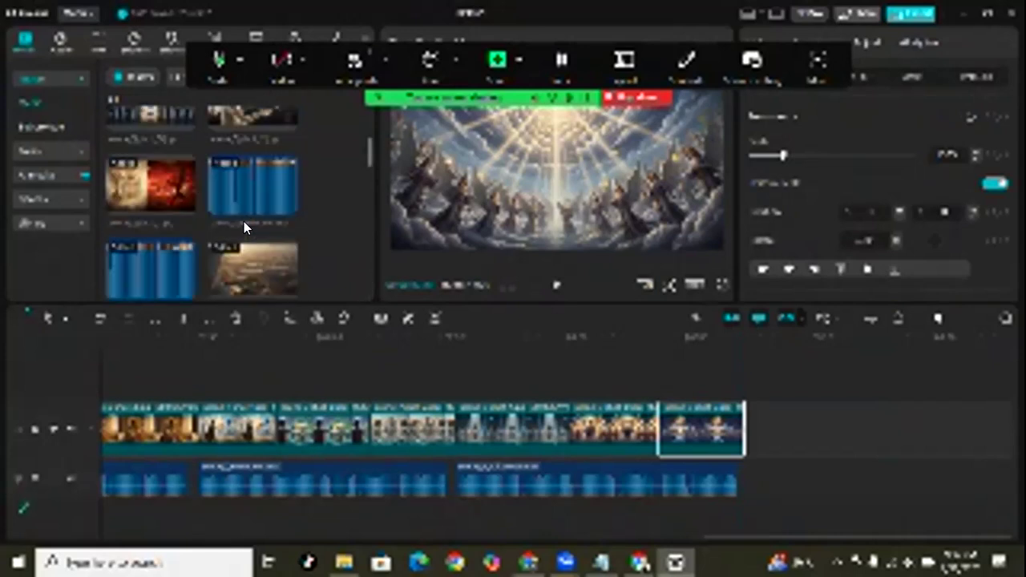
pyautogui.scroll(2, 244, 221)
pyautogui.click(140, 80)
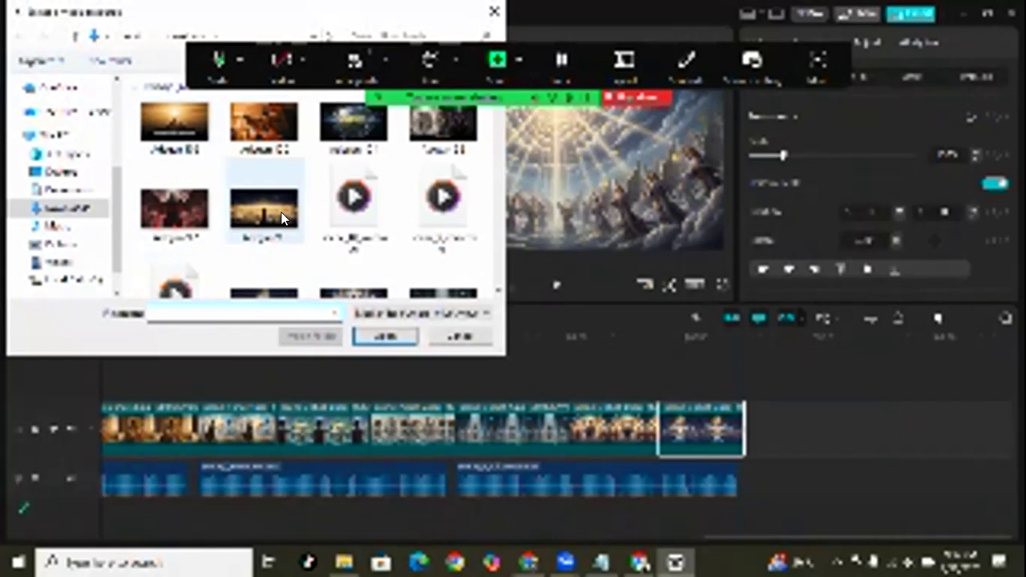
pyautogui.click(275, 213)
pyautogui.click(180, 125)
pyautogui.keyDown('shift'); pyautogui.click(419, 208); pyautogui.keyUp('shift')
pyautogui.click(383, 334)
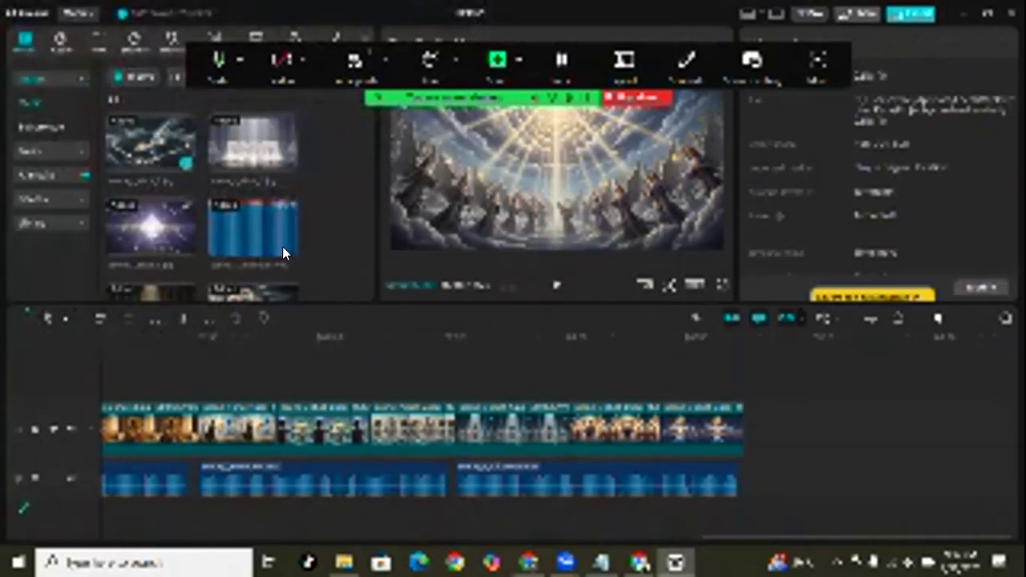
# Place scene_9_voiceover after scene 8 and line up the first, second and third Adegan 9 images above it, extended to cover its length
pyautogui.scroll(-3, 282, 246)
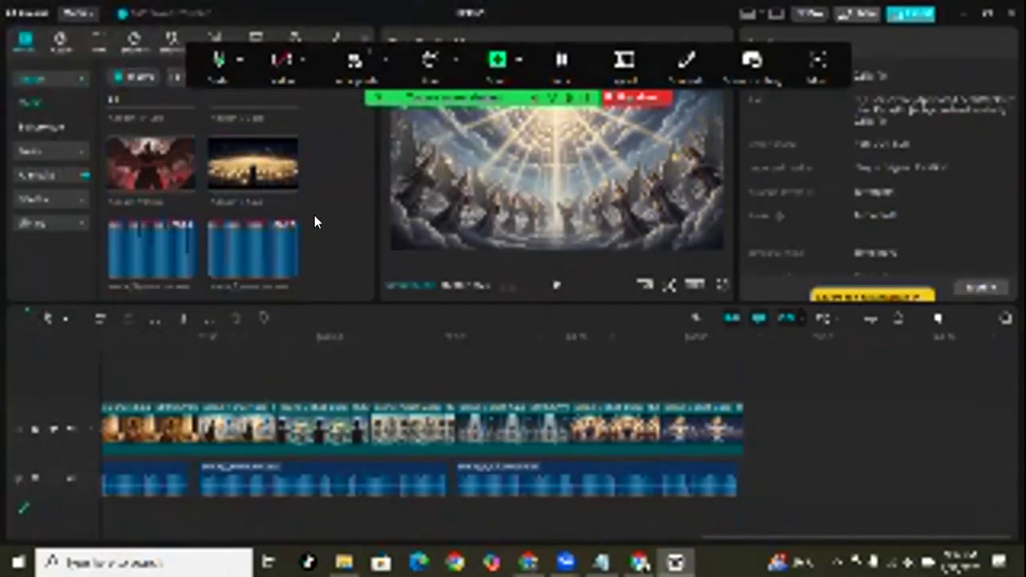
pyautogui.moveTo(277, 236); pyautogui.dragTo(745, 465)
pyautogui.moveTo(251, 168); pyautogui.dragTo(749, 412)
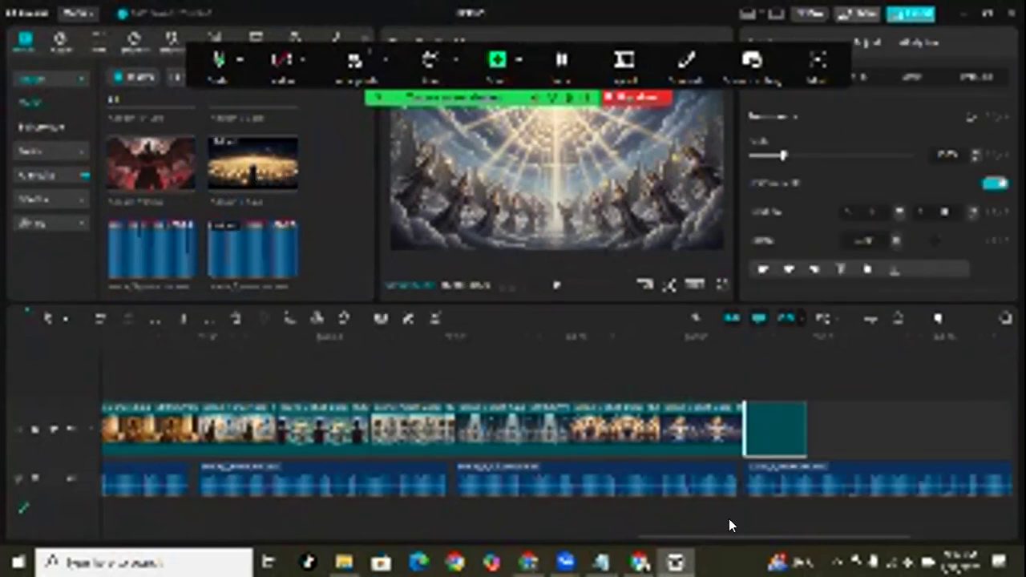
pyautogui.moveTo(777, 531); pyautogui.dragTo(905, 526)
pyautogui.moveTo(479, 418); pyautogui.dragTo(514, 416)
pyautogui.moveTo(169, 160); pyautogui.dragTo(619, 434)
pyautogui.scroll(2, 232, 250)
pyautogui.moveTo(249, 217); pyautogui.dragTo(750, 431)
# Place scene_10_voiceover after scene 9 and put the first Adegan 10 image above its start, extended over roughly the first third
pyautogui.scroll(-1, 276, 207)
pyautogui.scroll(-1, 245, 250)
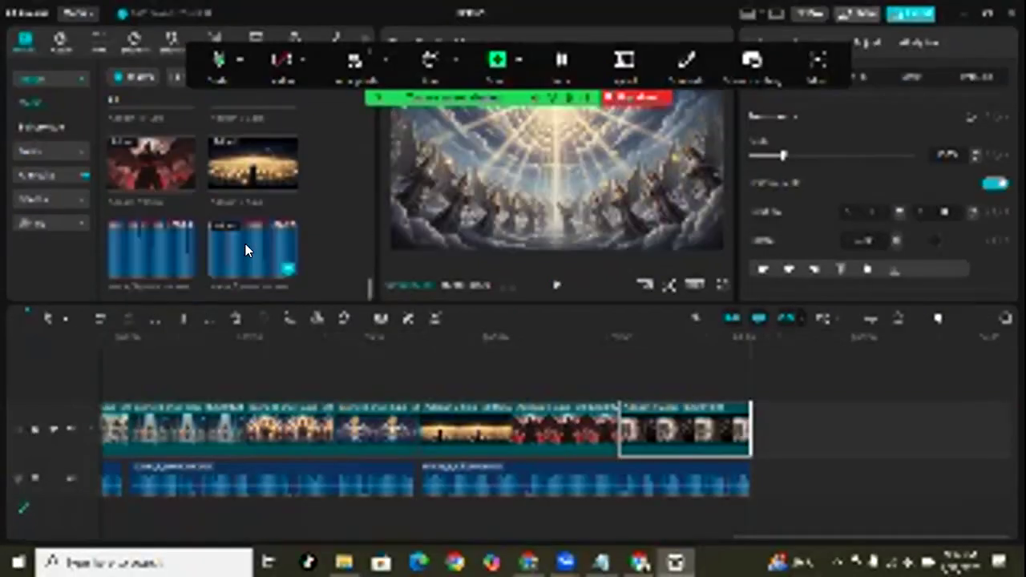
pyautogui.moveTo(145, 245); pyautogui.dragTo(747, 466)
pyautogui.scroll(1, 230, 210)
pyautogui.scroll(2, 230, 210)
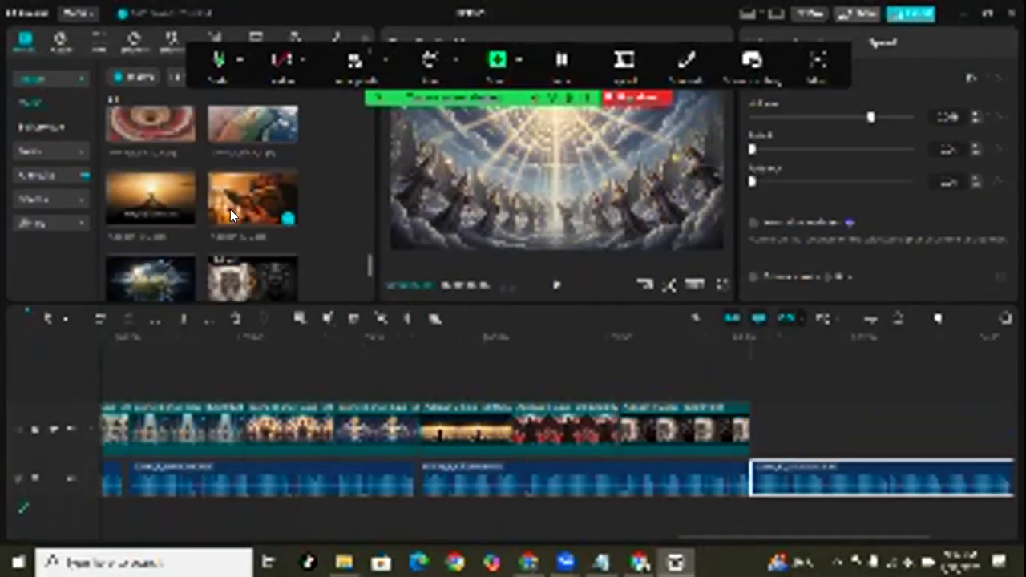
pyautogui.scroll(-1, 234, 208)
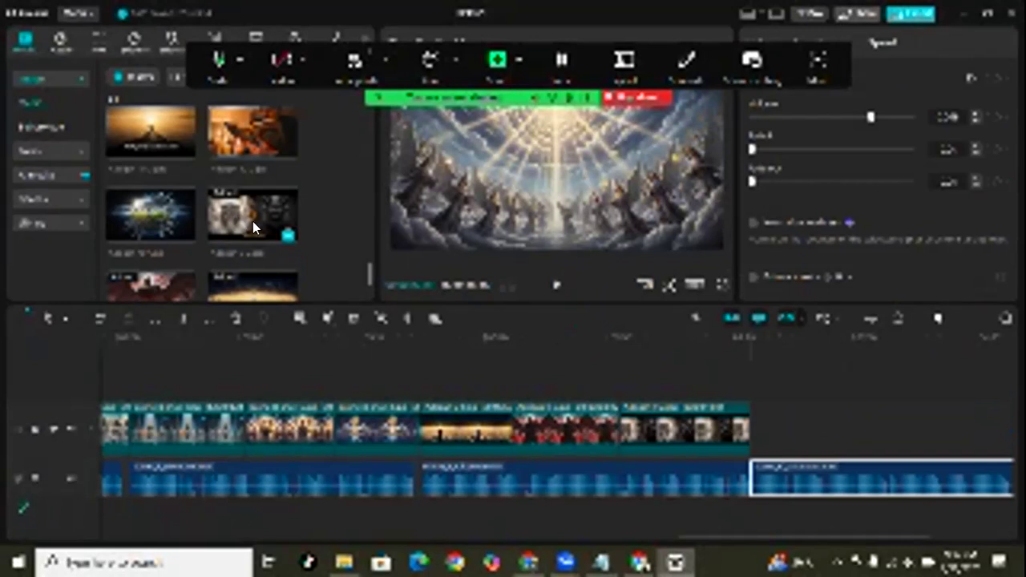
pyautogui.moveTo(150, 215); pyautogui.dragTo(851, 429)
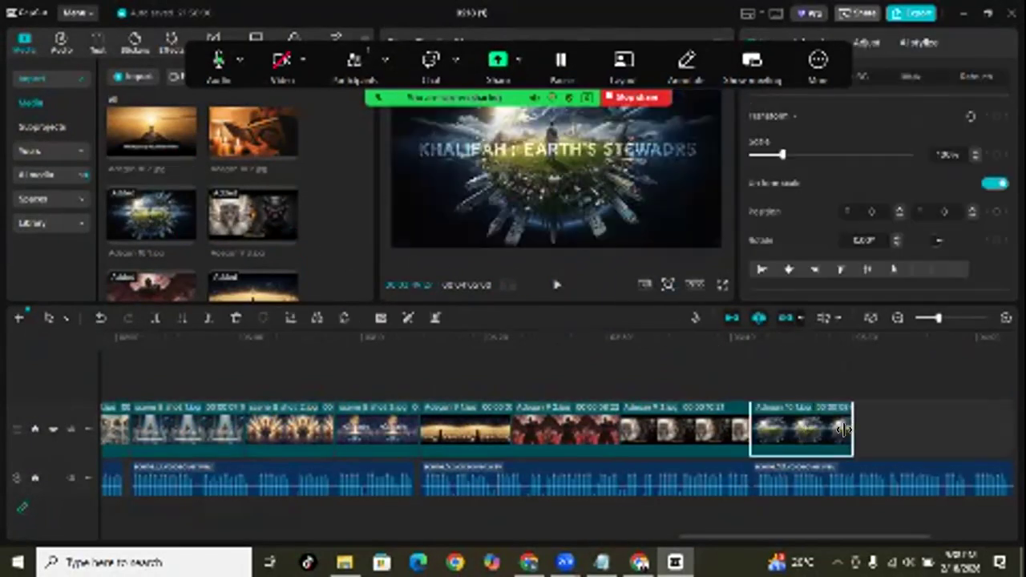
# Place the second and third Adegan 10 images after the first one, extended to cover the rest of scene_10_voiceover
pyautogui.click(679, 287)
pyautogui.moveTo(679, 287); pyautogui.dragTo(944, 426)
pyautogui.moveTo(842, 538); pyautogui.dragTo(902, 527)
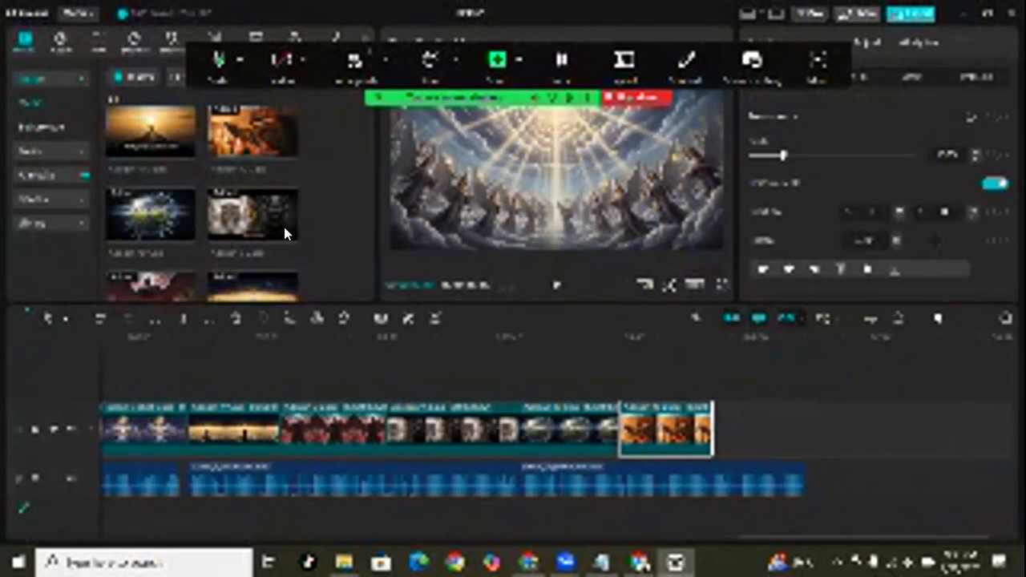
pyautogui.moveTo(153, 131); pyautogui.dragTo(711, 412)
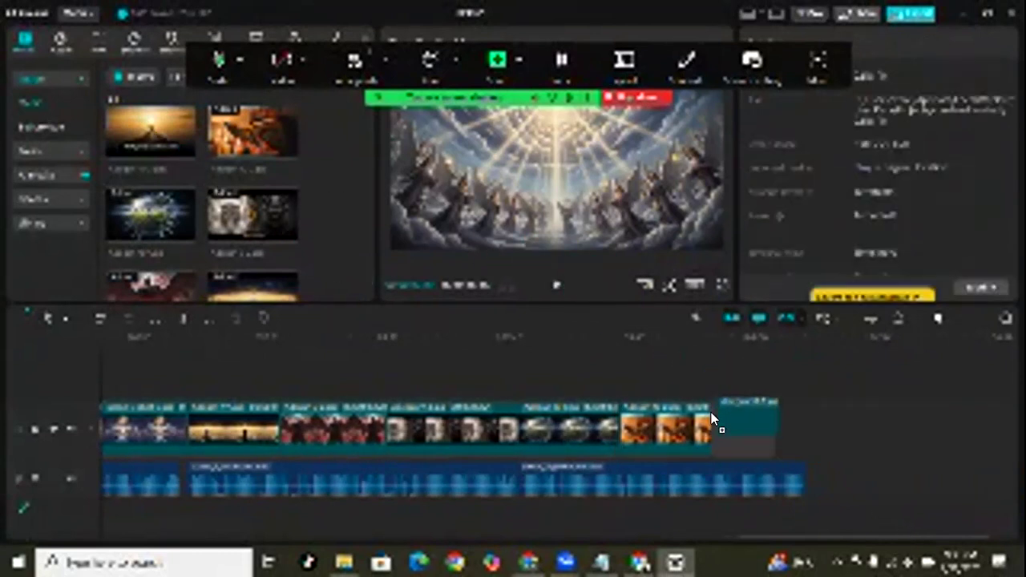
pyautogui.moveTo(777, 433); pyautogui.dragTo(815, 428)
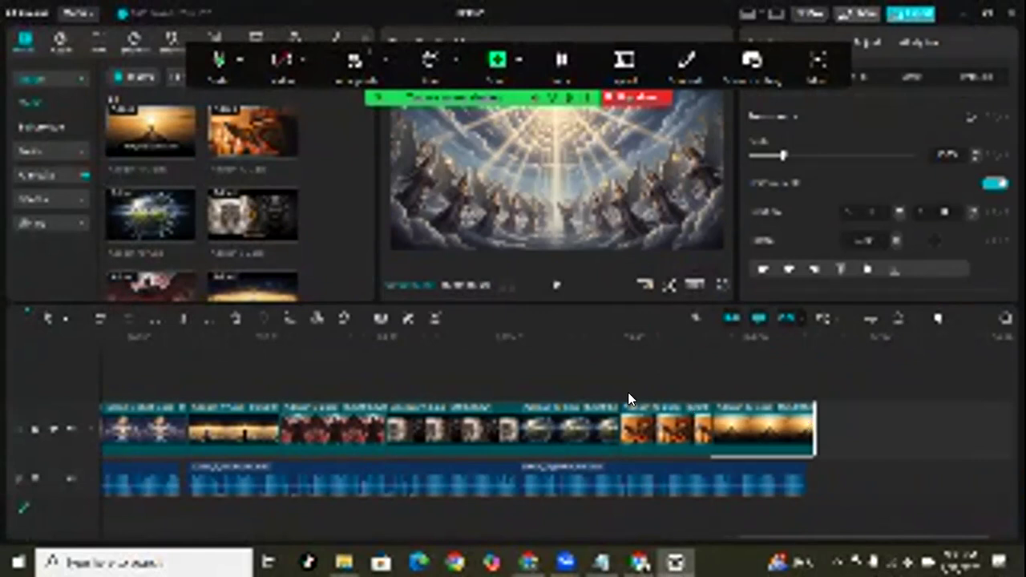
# Apply the Zoom 1 combo animation to each of the three scene 1 shots at the start of the timeline
pyautogui.click(890, 316)
pyautogui.moveTo(609, 529); pyautogui.dragTo(133, 500)
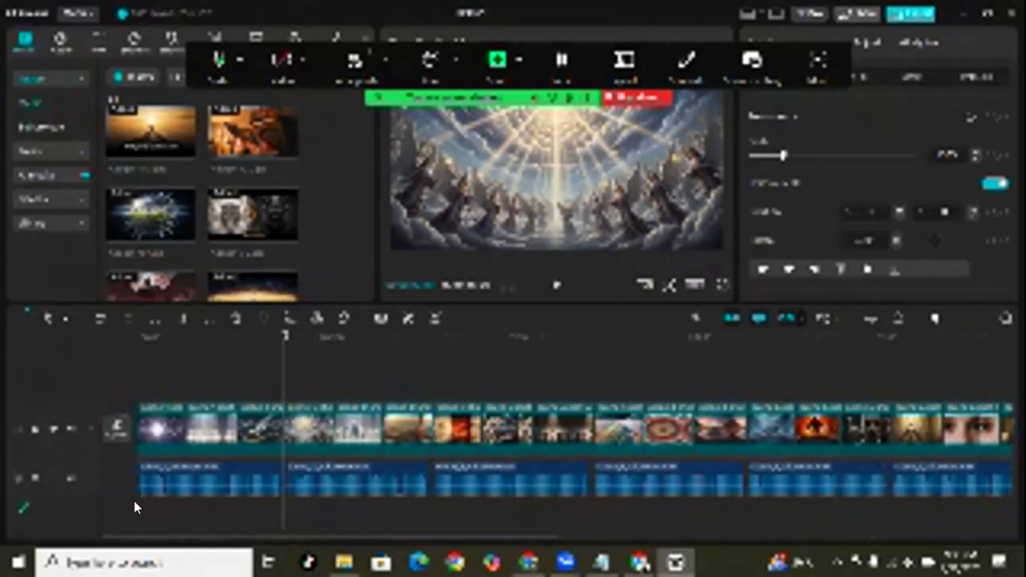
pyautogui.click(168, 429)
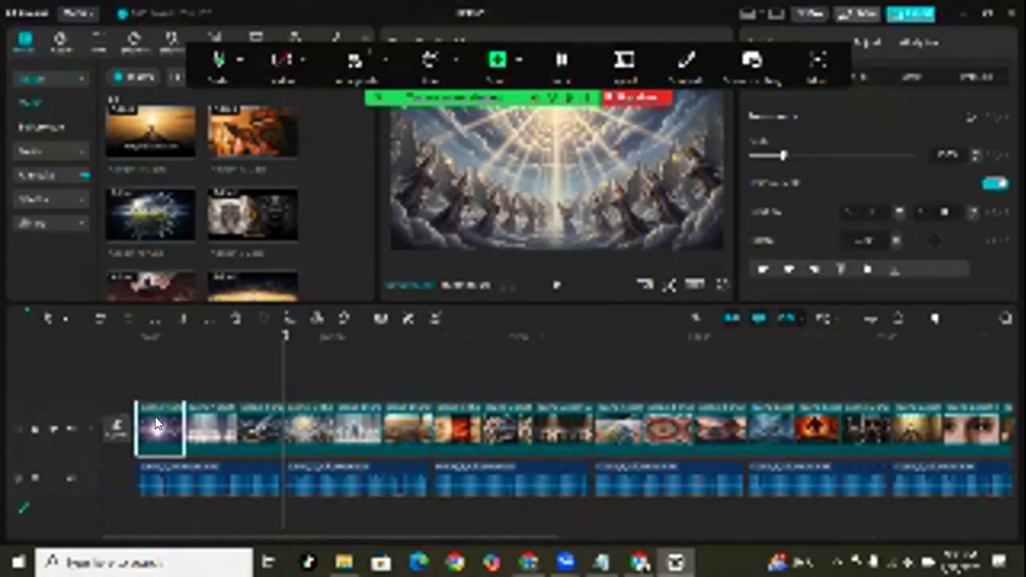
pyautogui.click(810, 40)
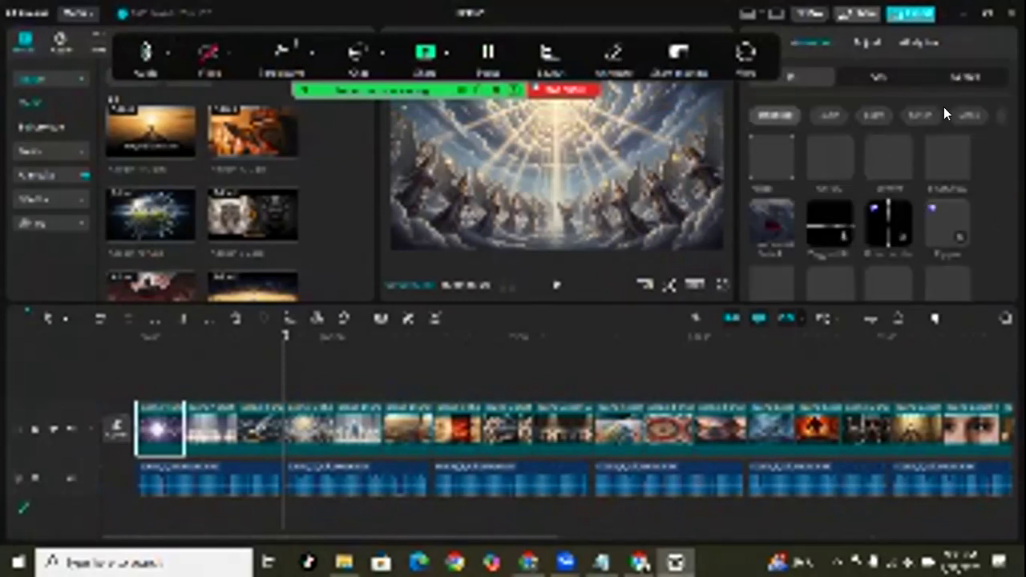
pyautogui.click(958, 77)
pyautogui.click(762, 218)
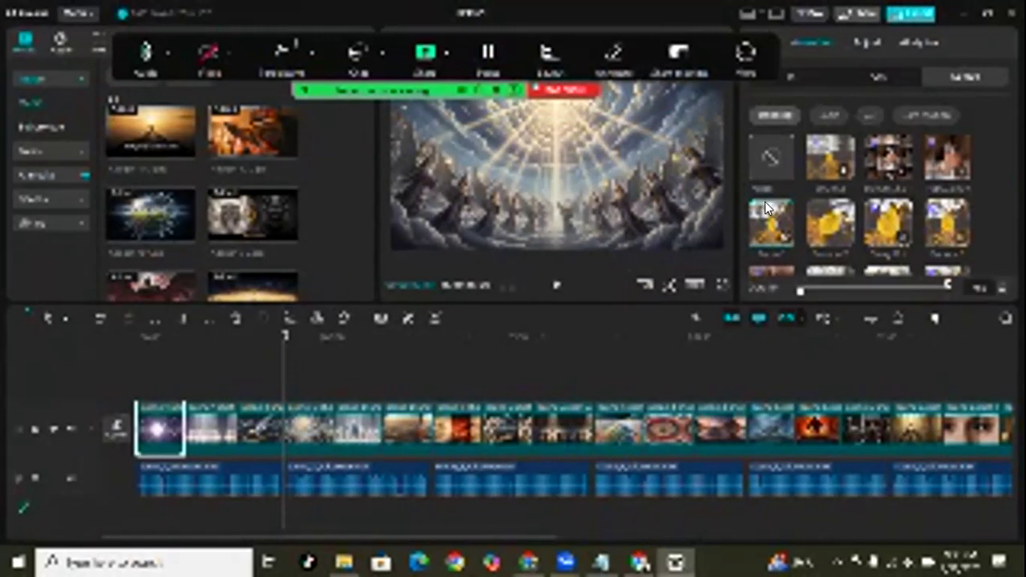
pyautogui.click(214, 420)
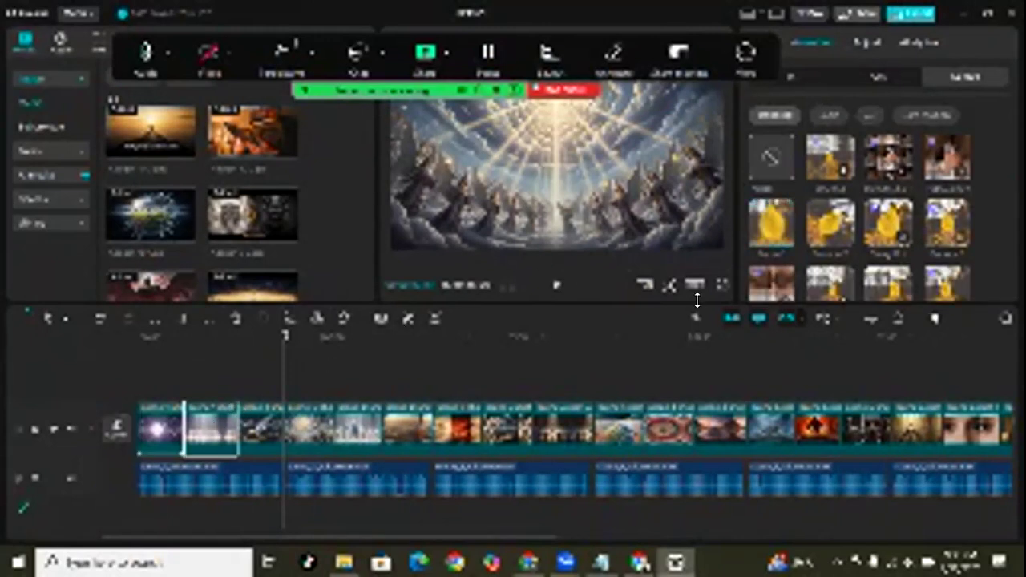
pyautogui.click(760, 235)
pyautogui.click(270, 430)
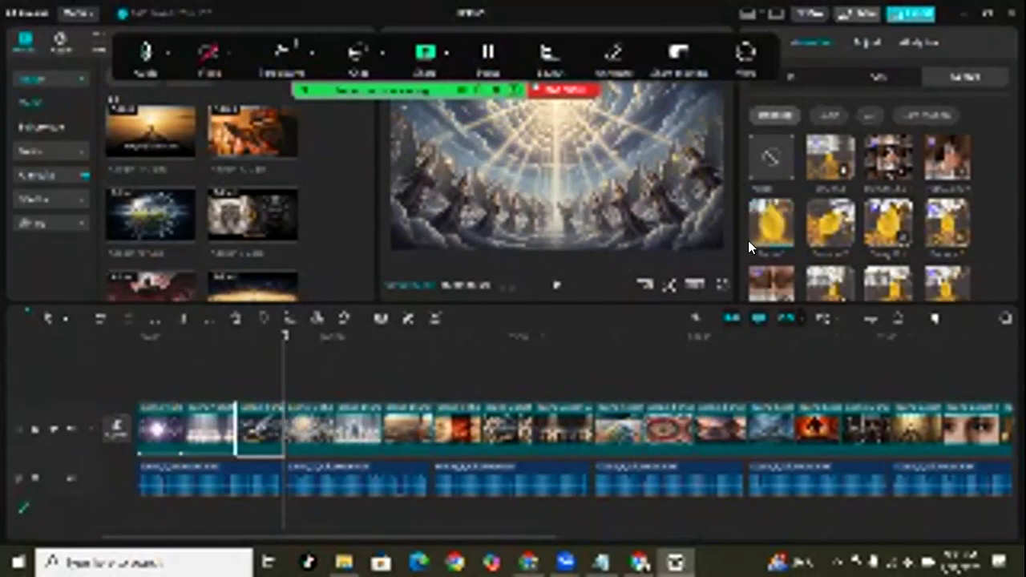
pyautogui.click(765, 223)
# Apply the Zoom 1 combo animation to the three scene 2 shots, and play the opening from the start to check the motion
pyautogui.click(305, 429)
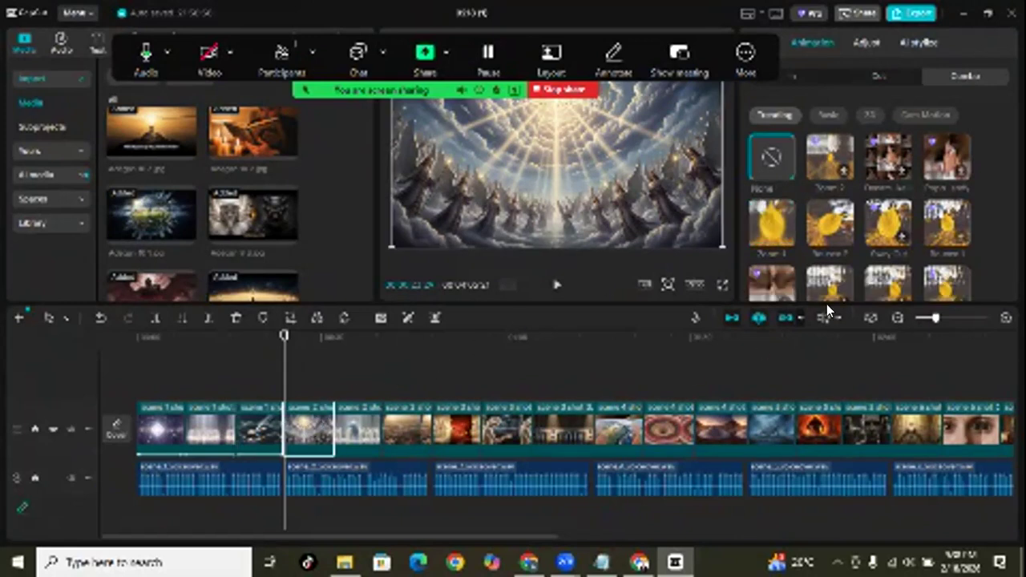
pyautogui.click(765, 230)
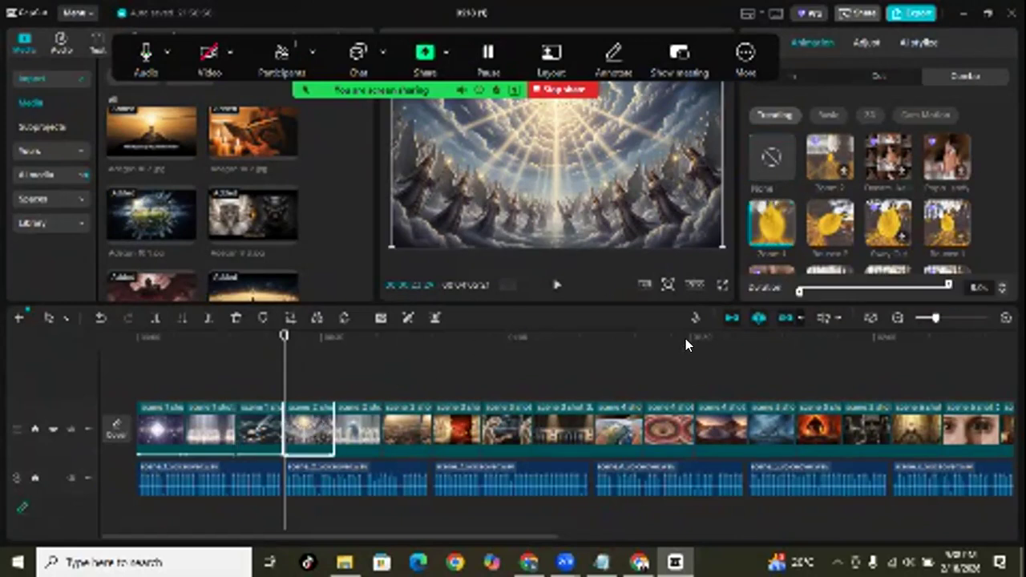
pyautogui.click(135, 340)
pyautogui.click(555, 287)
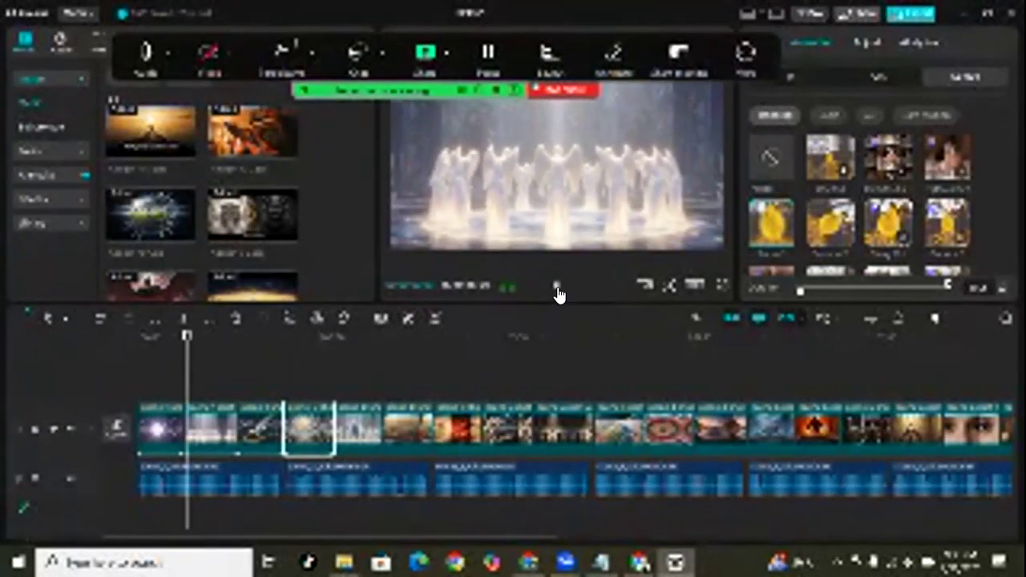
pyautogui.click(557, 290)
pyautogui.click(368, 429)
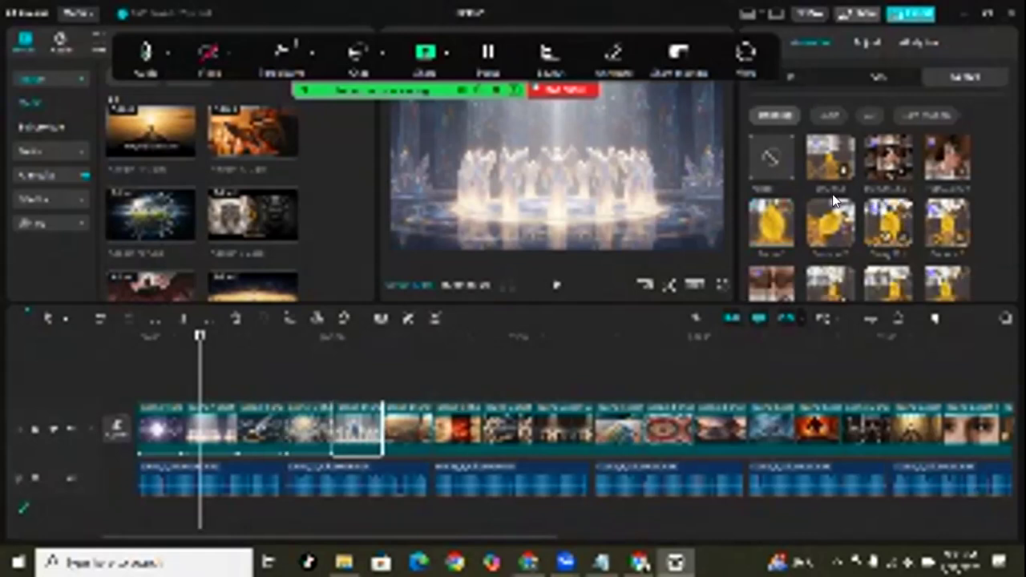
pyautogui.click(772, 206)
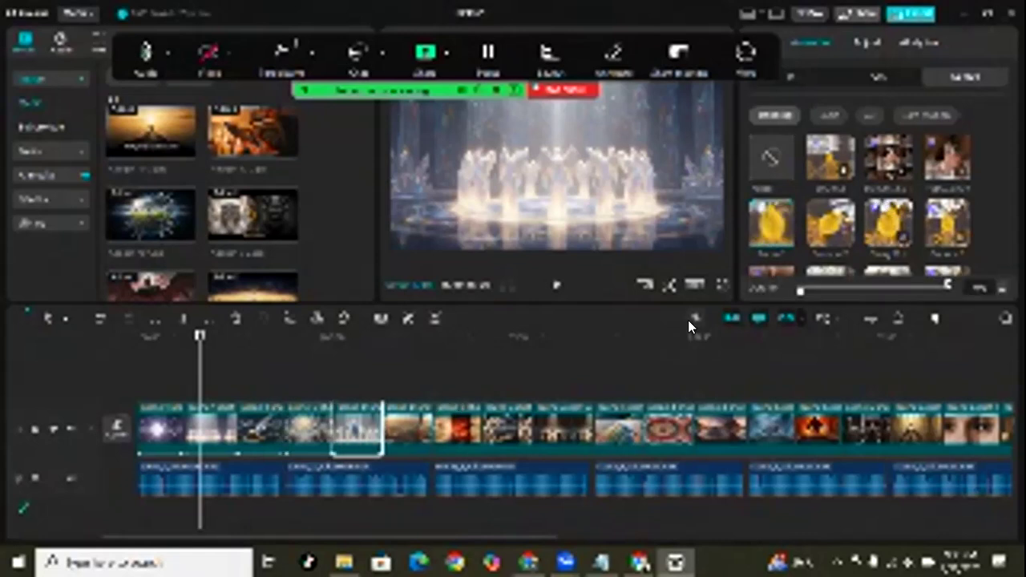
pyautogui.click(402, 428)
pyautogui.click(771, 217)
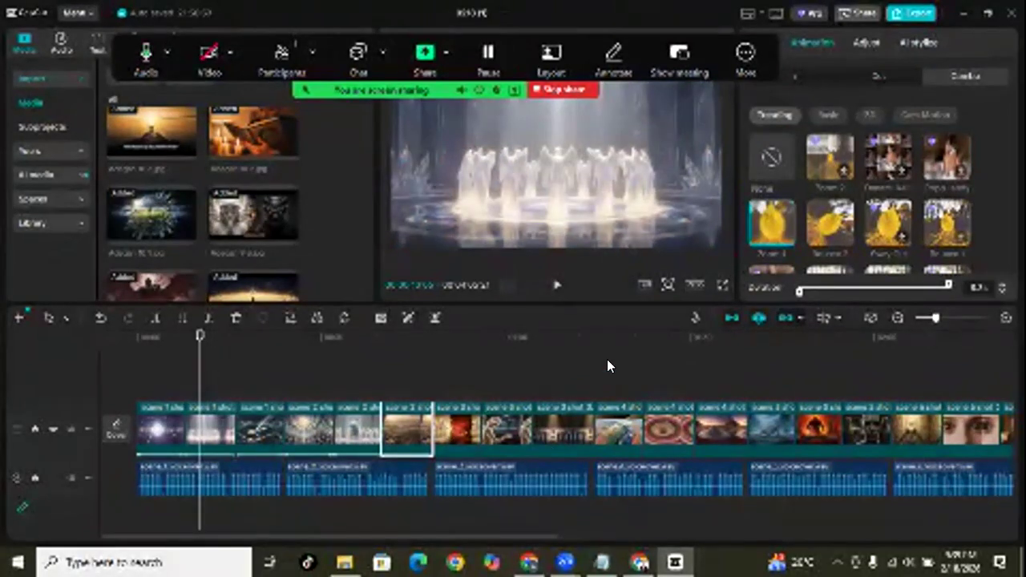
# Apply the Zoom 1 combo animation to each of the scene 3 and scene 4 shots
pyautogui.click(504, 413)
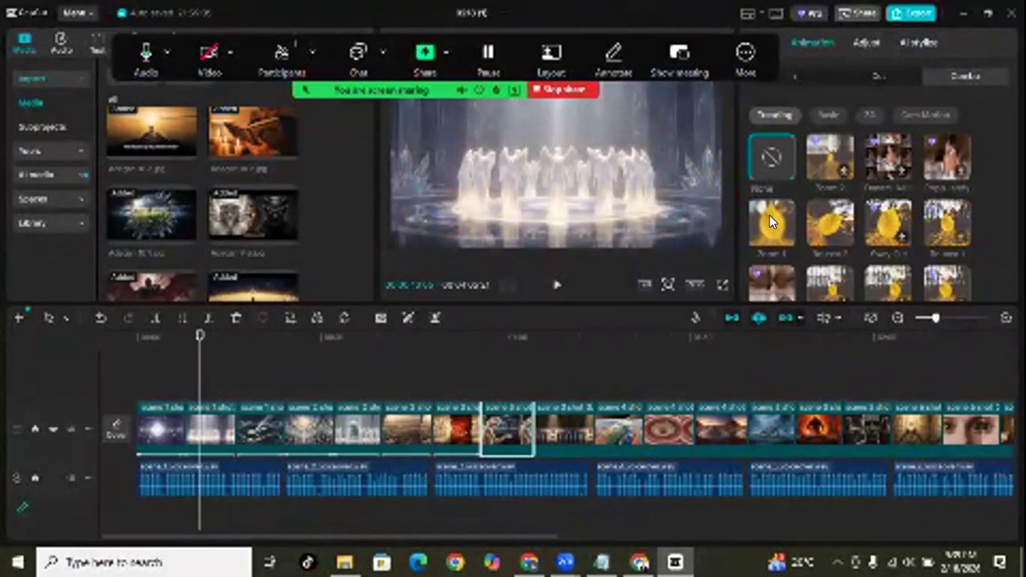
pyautogui.click(575, 427)
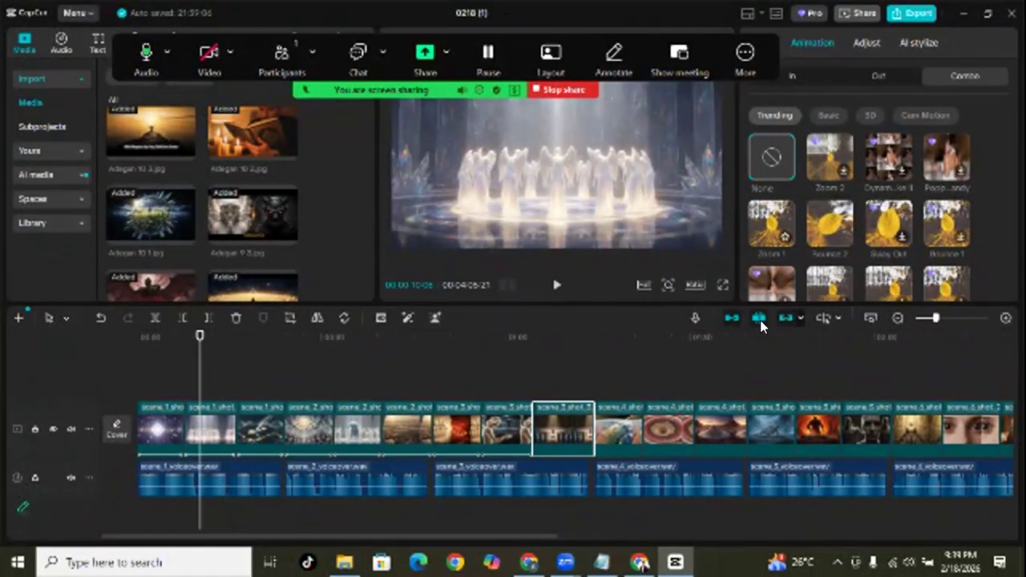
pyautogui.click(631, 428)
pyautogui.click(768, 228)
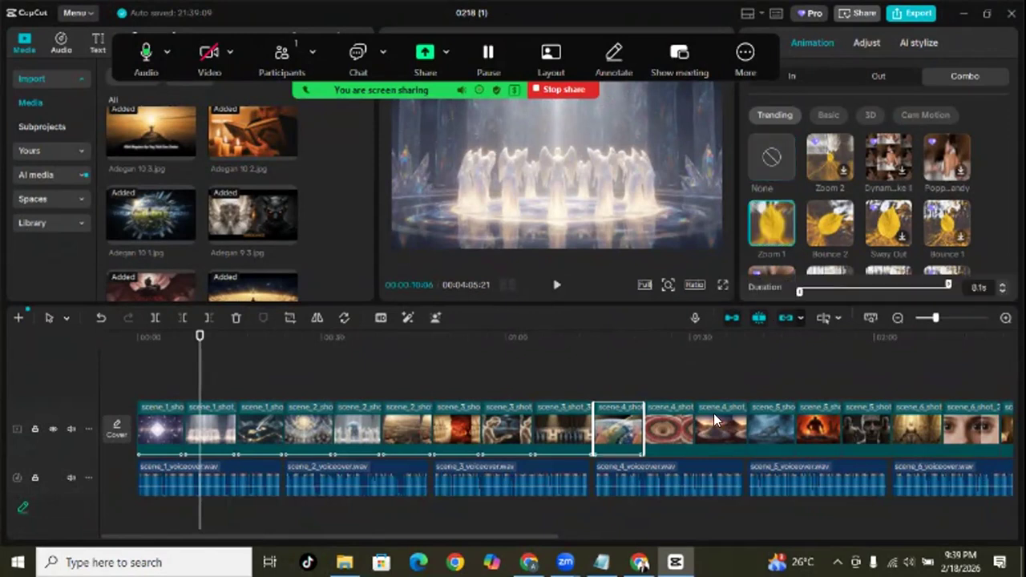
pyautogui.click(681, 427)
pyautogui.click(766, 232)
pyautogui.click(726, 425)
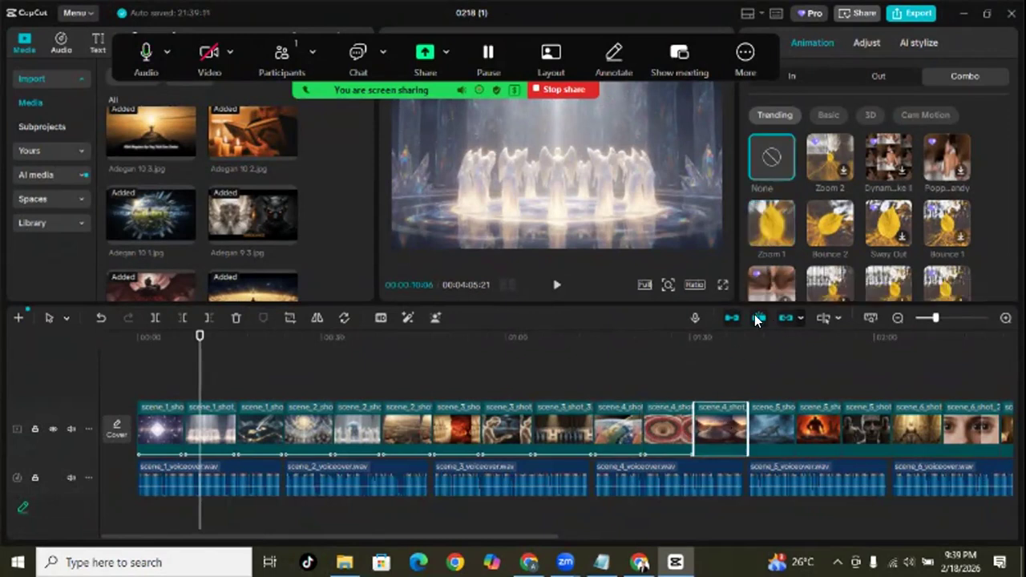
pyautogui.click(765, 226)
# Apply the Zoom 1 combo animation to each of the three scene 5 shots
pyautogui.click(772, 425)
pyautogui.click(767, 227)
pyautogui.click(822, 421)
pyautogui.click(785, 221)
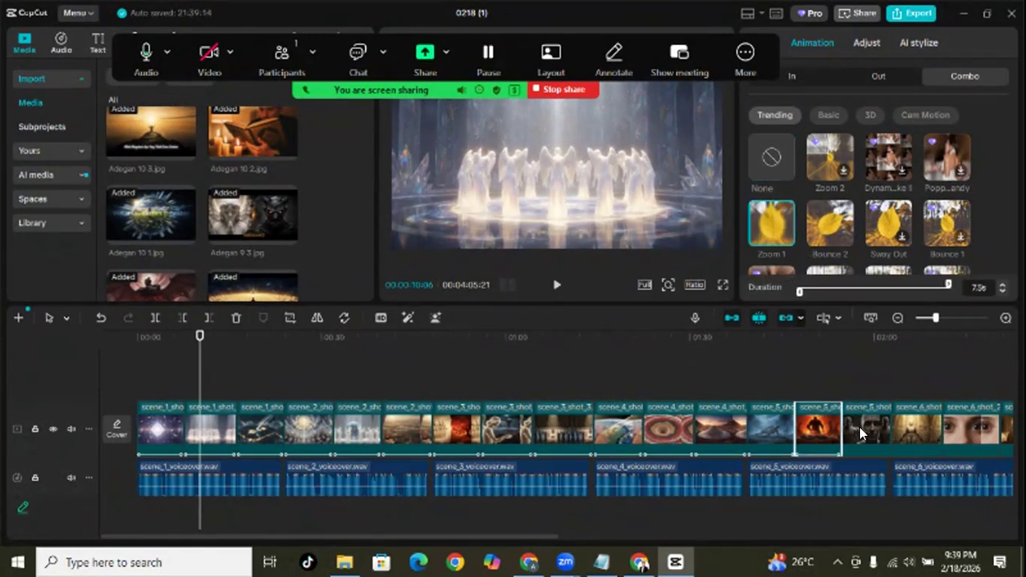
pyautogui.click(857, 424)
pyautogui.click(780, 246)
# Apply the Zoom 1 combo animation to each of the three scene 6 shots
pyautogui.click(916, 425)
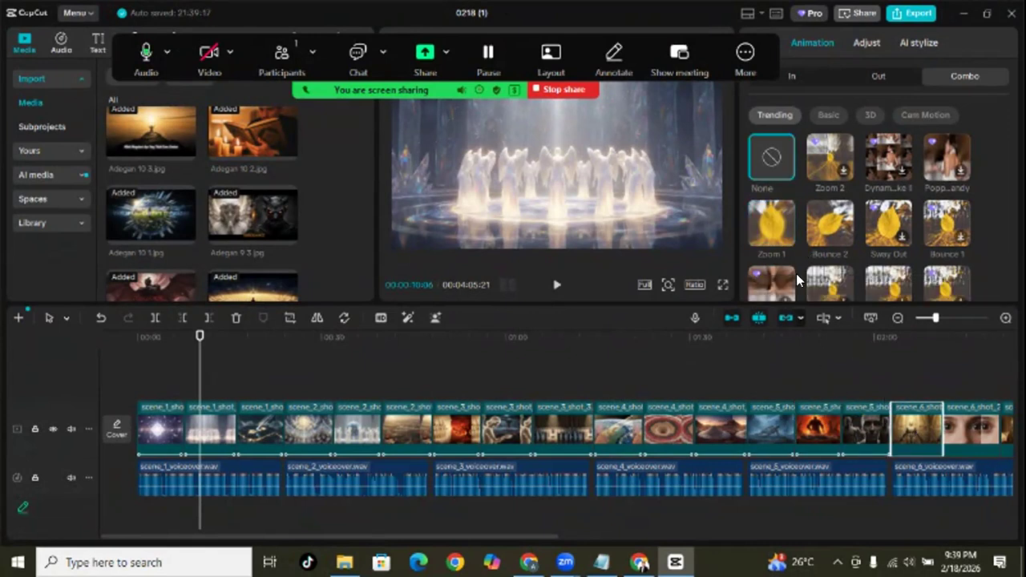
pyautogui.click(771, 224)
pyautogui.click(968, 425)
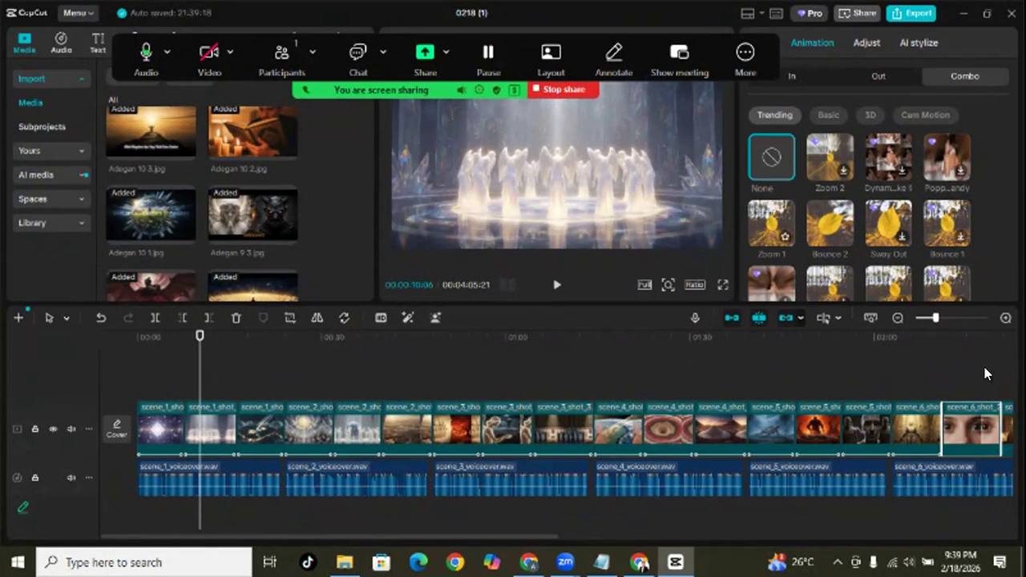
pyautogui.click(770, 226)
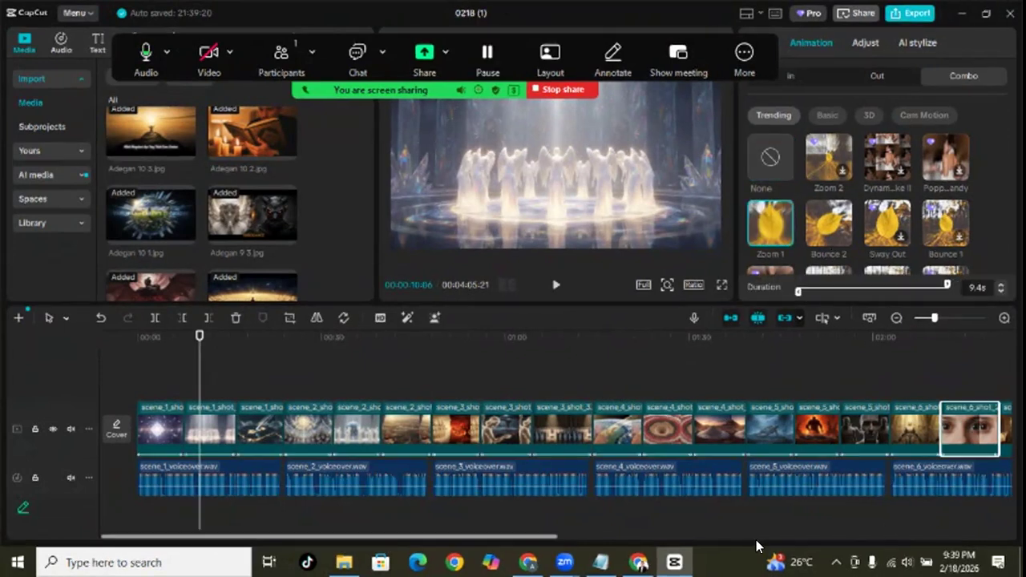
pyautogui.moveTo(550, 533); pyautogui.dragTo(893, 522)
pyautogui.click(385, 431)
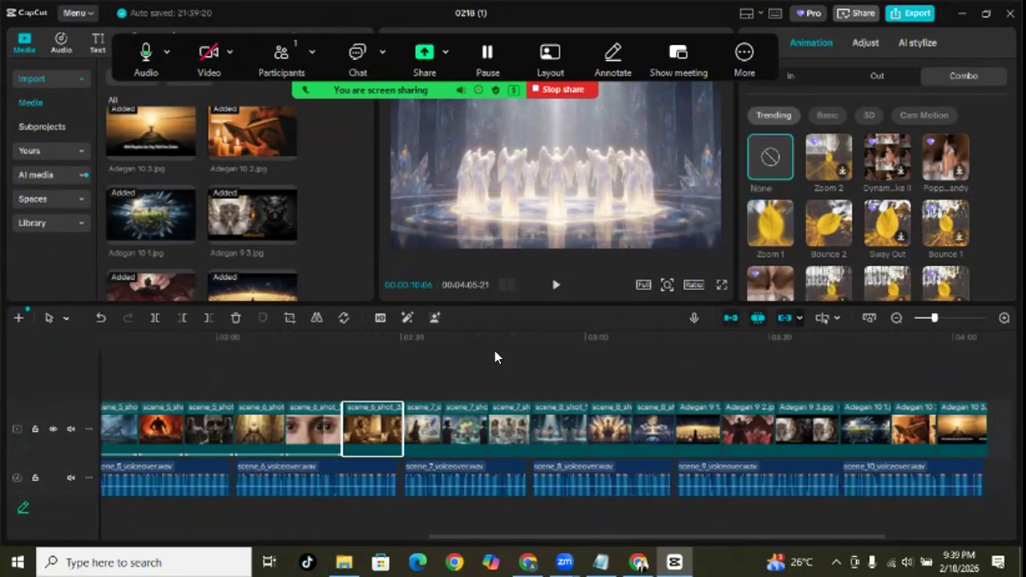
pyautogui.click(754, 227)
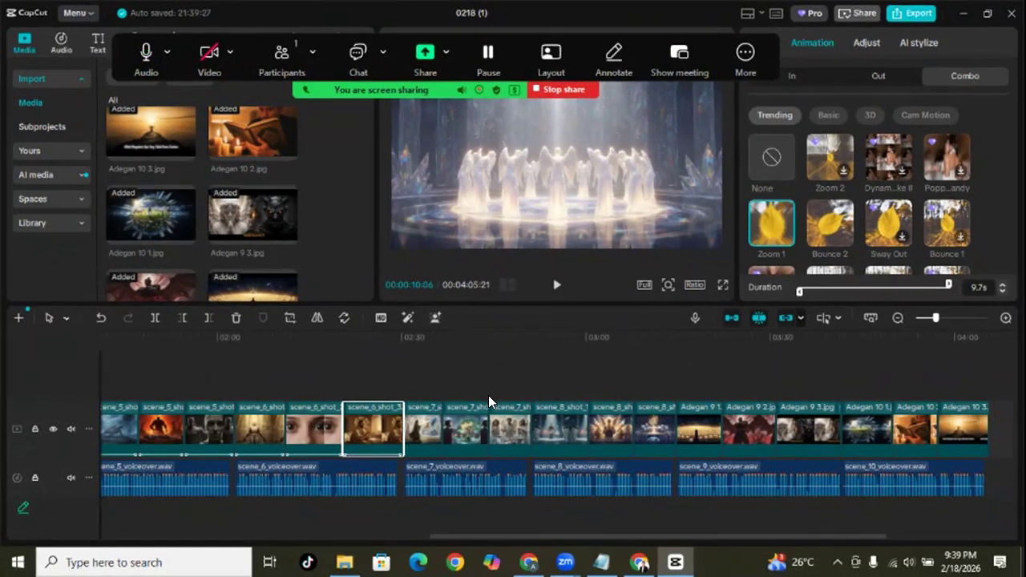
# Apply the Zoom 1 combo animation to each of the three scene 7 shots
pyautogui.click(418, 431)
pyautogui.click(768, 230)
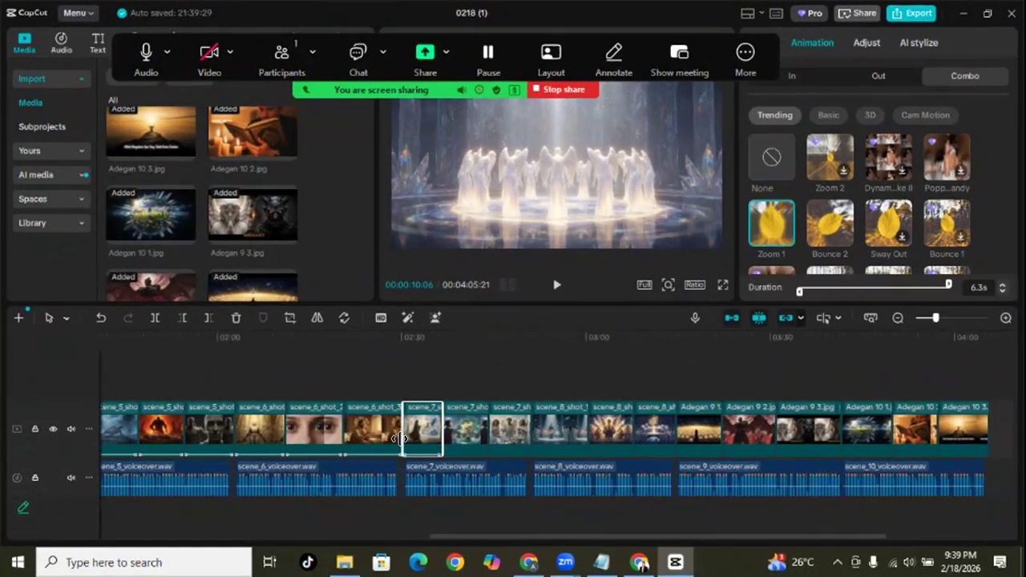
pyautogui.click(461, 448)
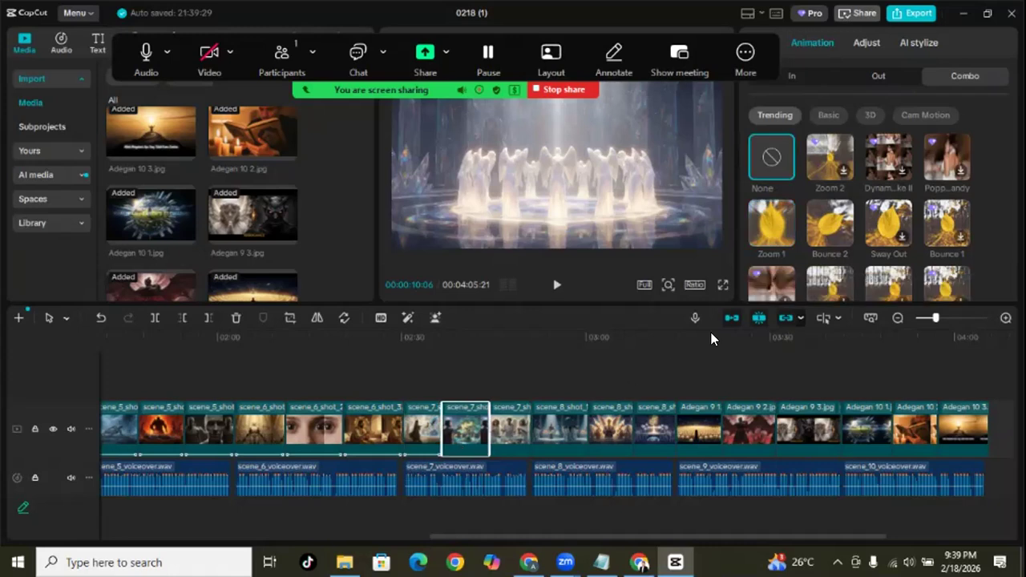
pyautogui.click(770, 237)
pyautogui.click(516, 433)
pyautogui.click(758, 222)
# Apply the Zoom 1 combo animation to each of the three scene 8 shots
pyautogui.click(574, 446)
pyautogui.click(767, 236)
pyautogui.click(621, 450)
pyautogui.click(766, 236)
pyautogui.click(656, 437)
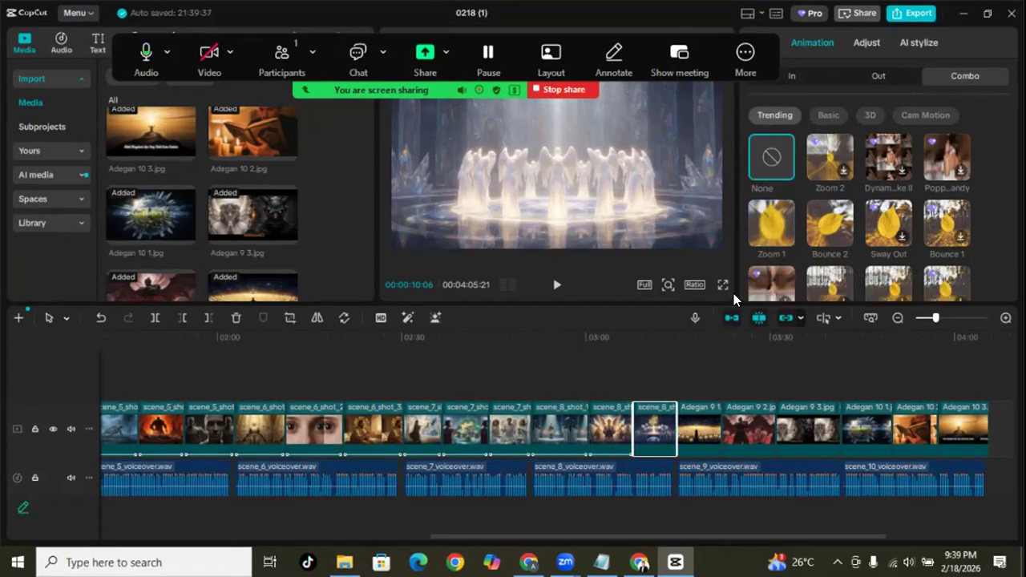
pyautogui.click(763, 235)
# Apply the Zoom 1 combo animation to each of the three Adegan 9 images
pyautogui.click(697, 421)
pyautogui.click(767, 234)
pyautogui.click(747, 433)
pyautogui.click(769, 232)
pyautogui.click(794, 403)
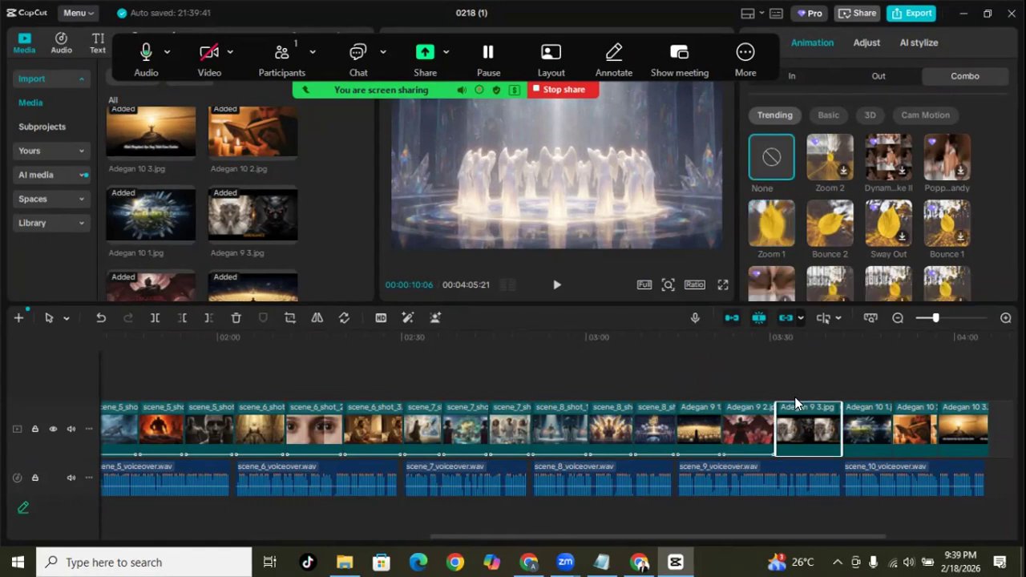
pyautogui.click(774, 224)
# Apply the Zoom 1 combo animation to each of the three Adegan 10 images at the end of the timeline
pyautogui.click(866, 425)
pyautogui.click(769, 229)
pyautogui.click(915, 416)
pyautogui.click(770, 216)
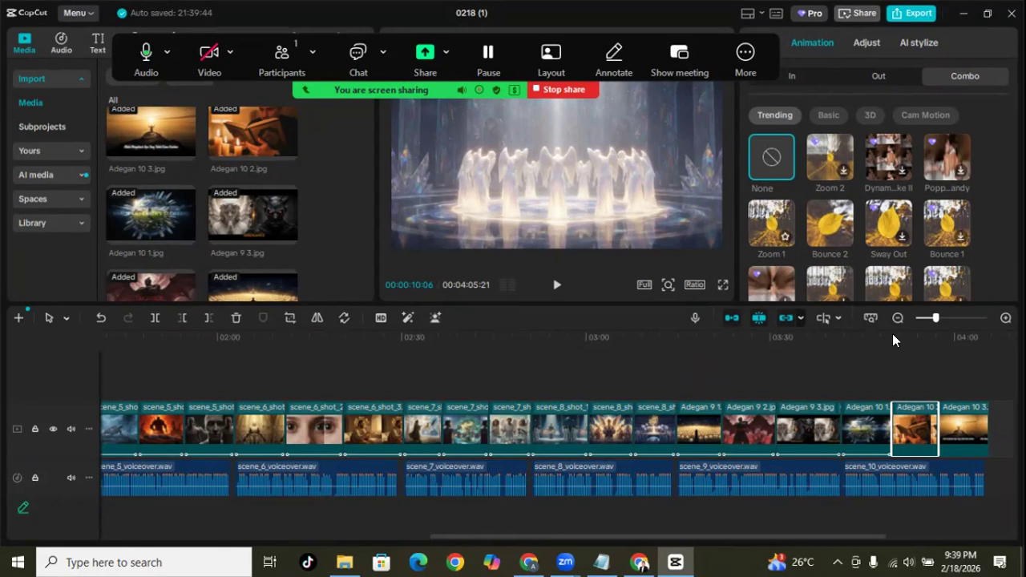
pyautogui.click(951, 430)
pyautogui.click(774, 226)
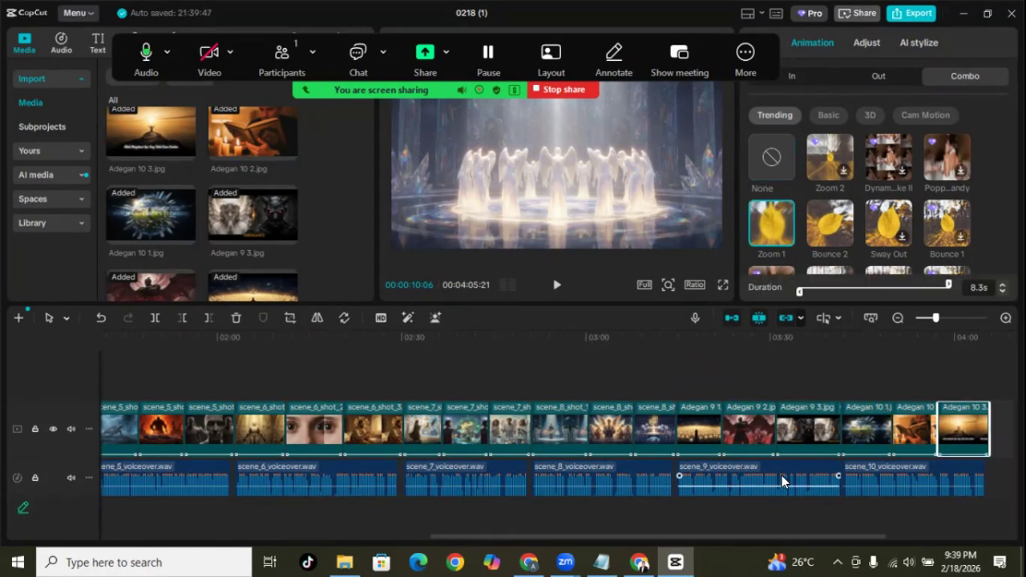
# Find video effects with the recent search BLACK and add the Black Noise effect above the first scene's images
pyautogui.moveTo(699, 535); pyautogui.dragTo(359, 540)
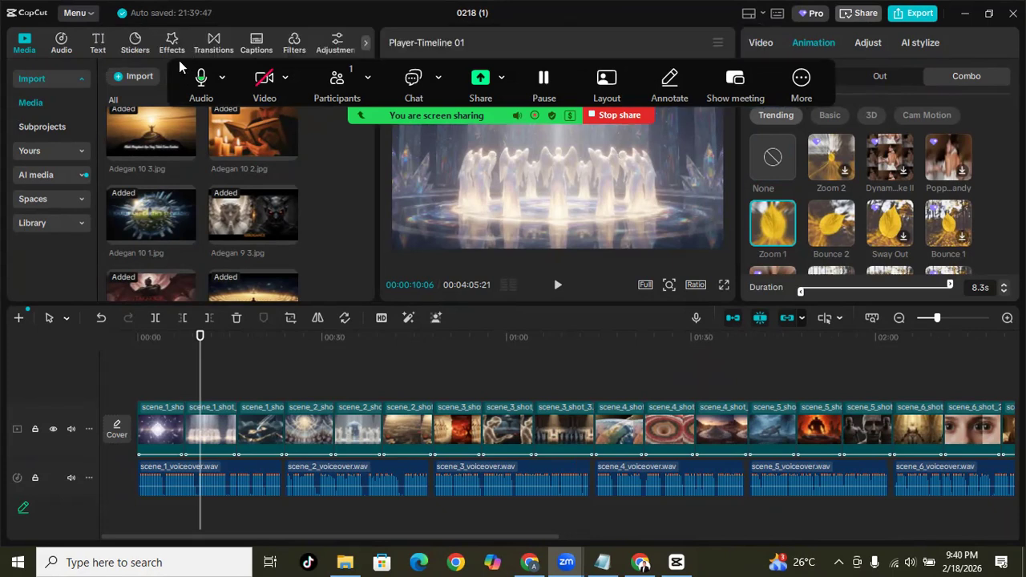
pyautogui.click(172, 43)
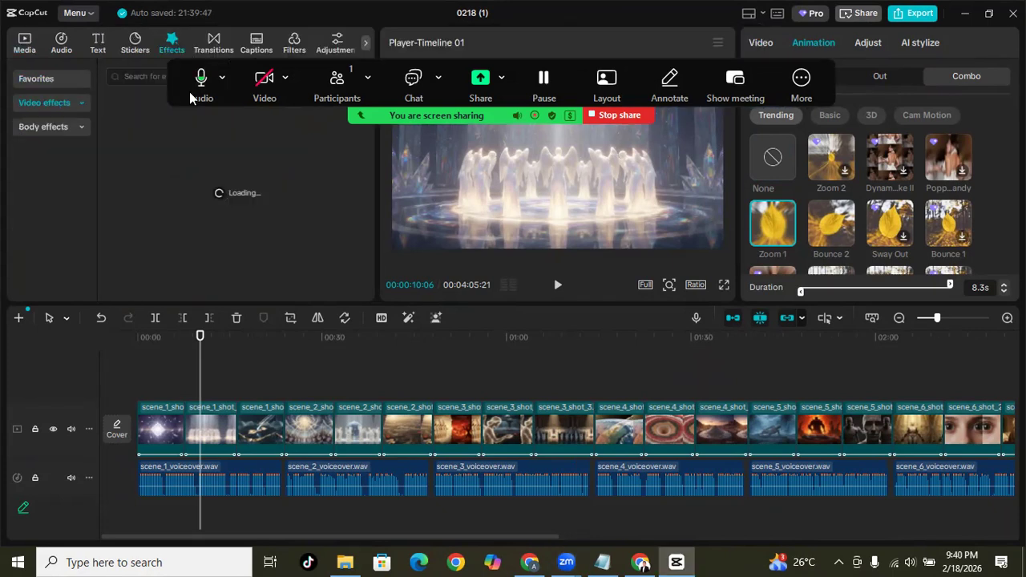
pyautogui.click(140, 76)
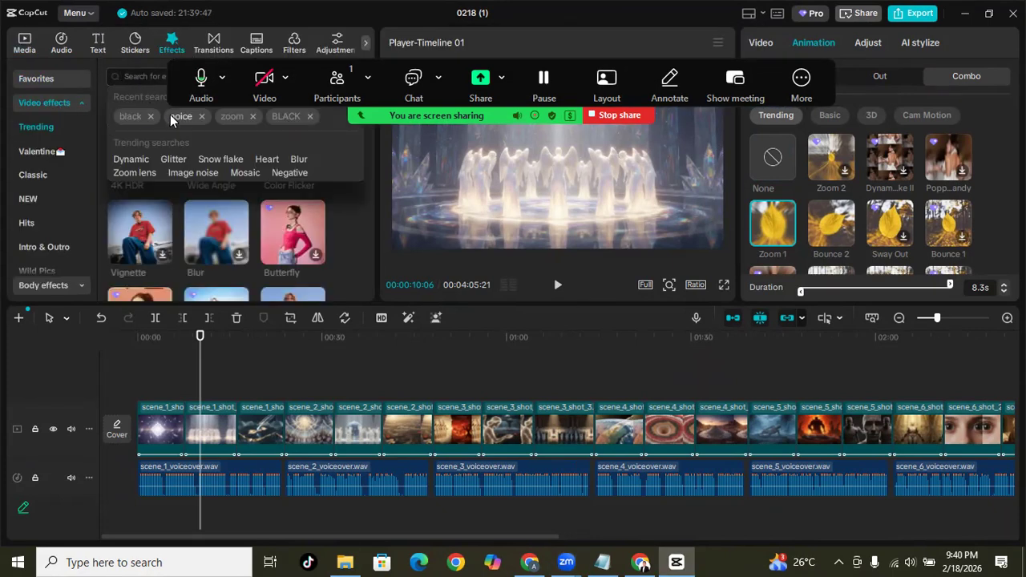
pyautogui.click(284, 116)
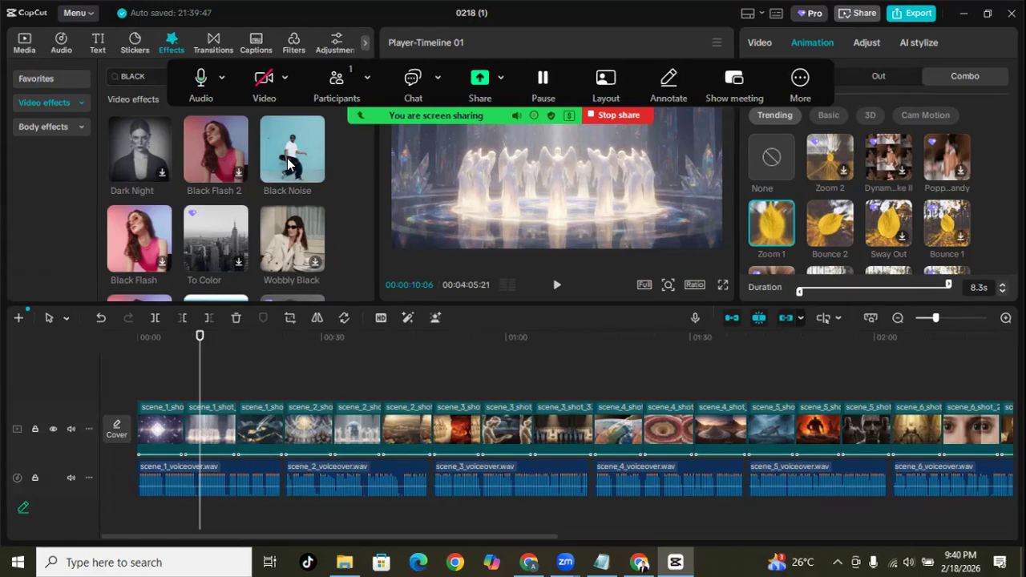
pyautogui.moveTo(238, 255); pyautogui.dragTo(142, 395)
# Extend the Black Noise effect to the end of the last image and play a short part to check it
pyautogui.click(897, 318)
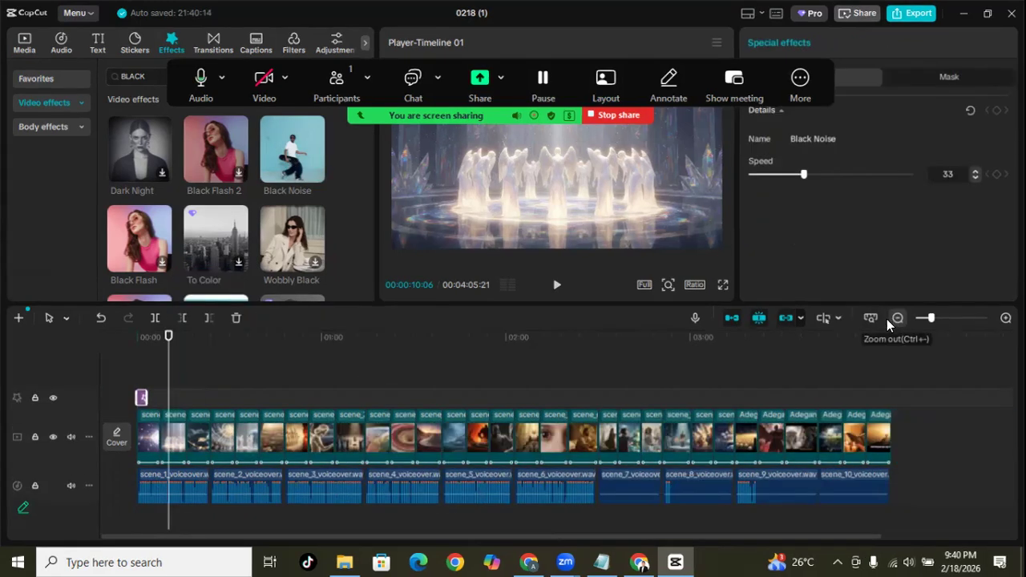
pyautogui.moveTo(219, 397); pyautogui.dragTo(933, 465)
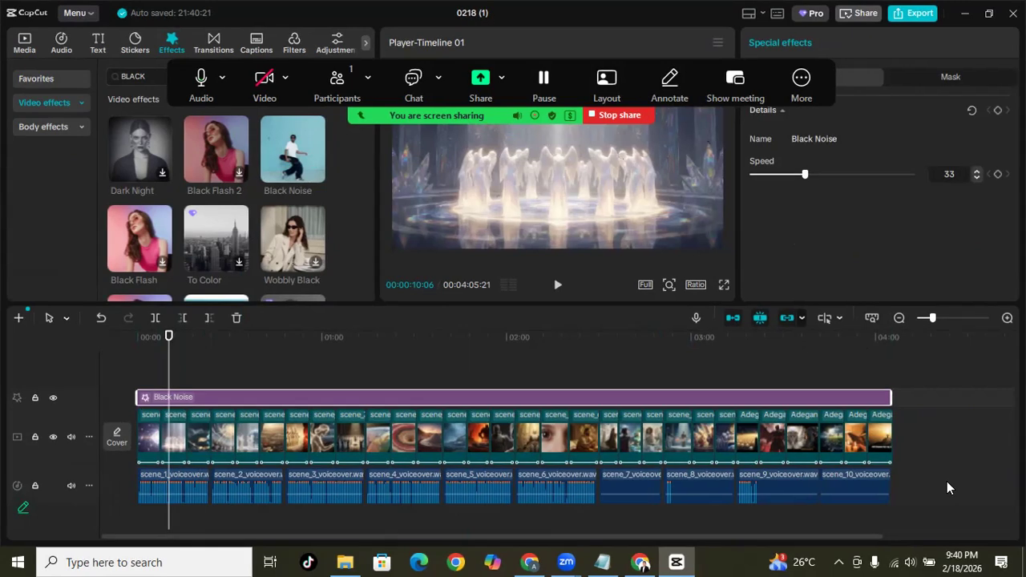
pyautogui.click(559, 286)
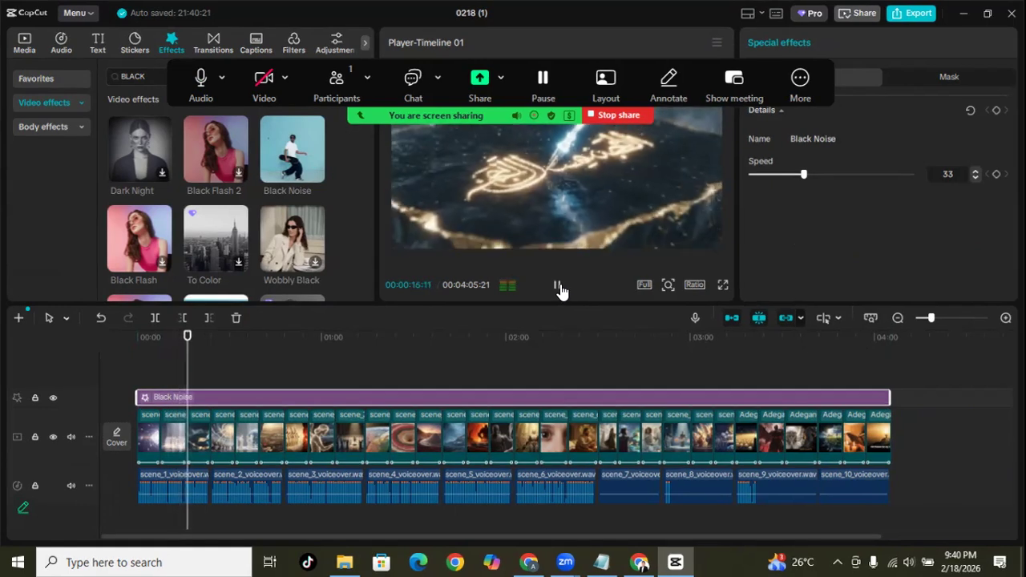
pyautogui.click(558, 285)
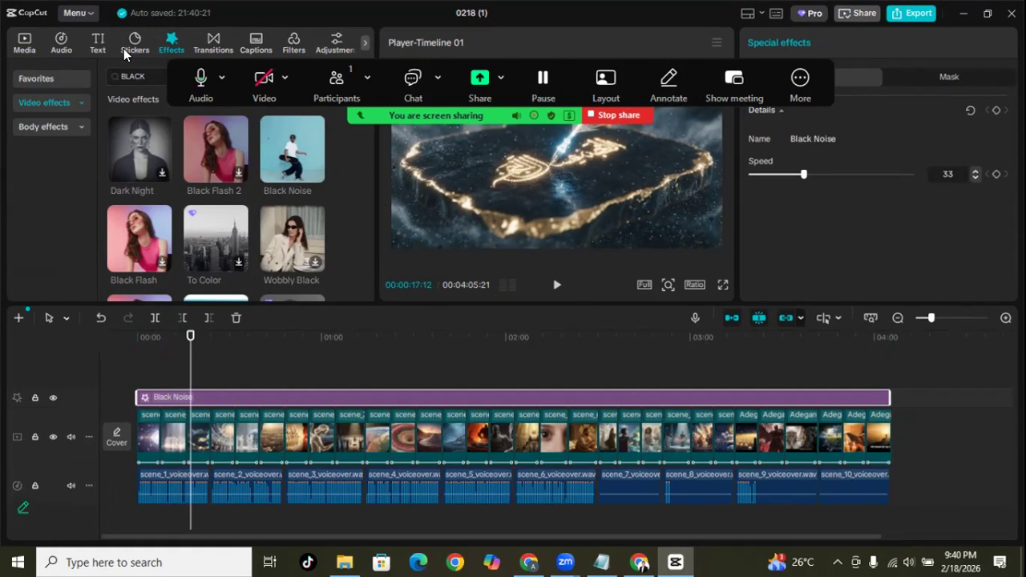
# Start a media import and open the Logo folder inside Pictures
pyautogui.click(24, 40)
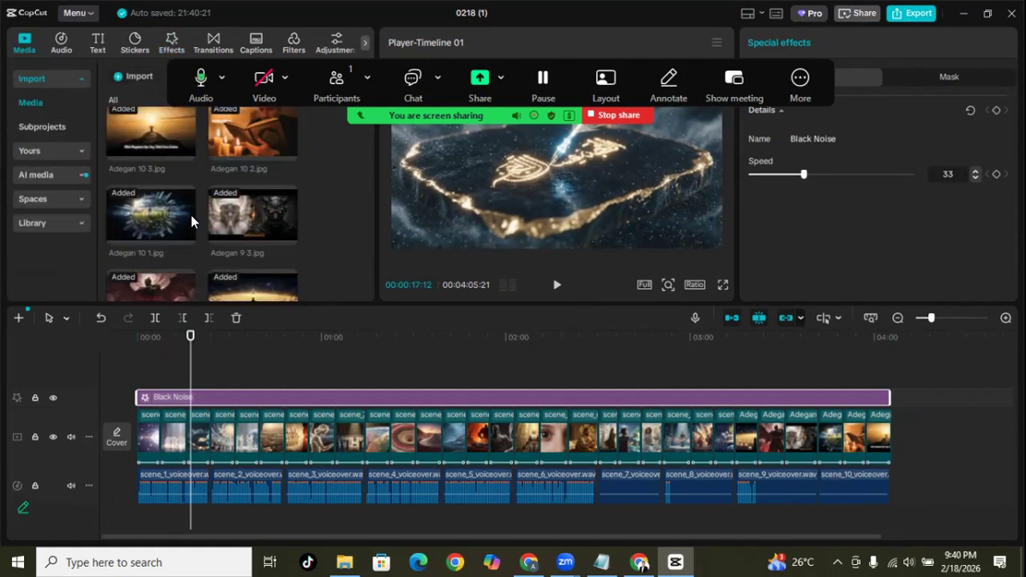
pyautogui.hotkey('ctrl', 'i')
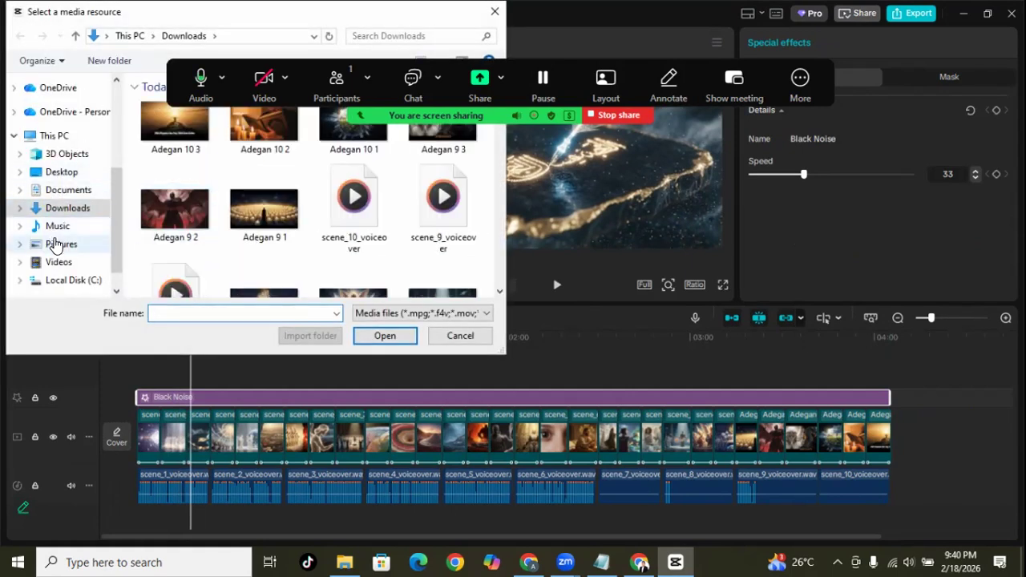
pyautogui.click(55, 244)
pyautogui.scroll(-1, 276, 234)
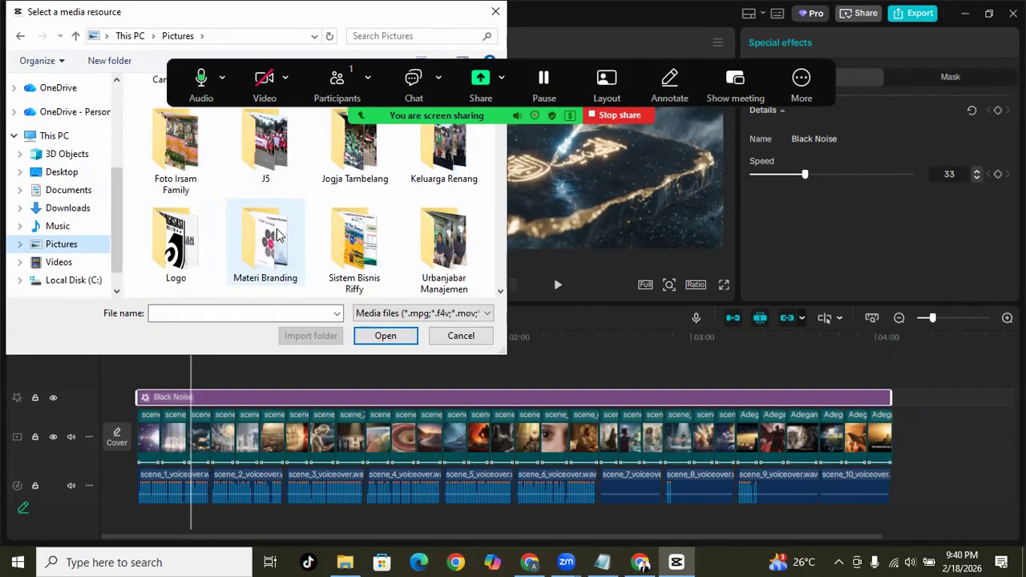
pyautogui.scroll(-1, 276, 234)
pyautogui.doubleClick(173, 156)
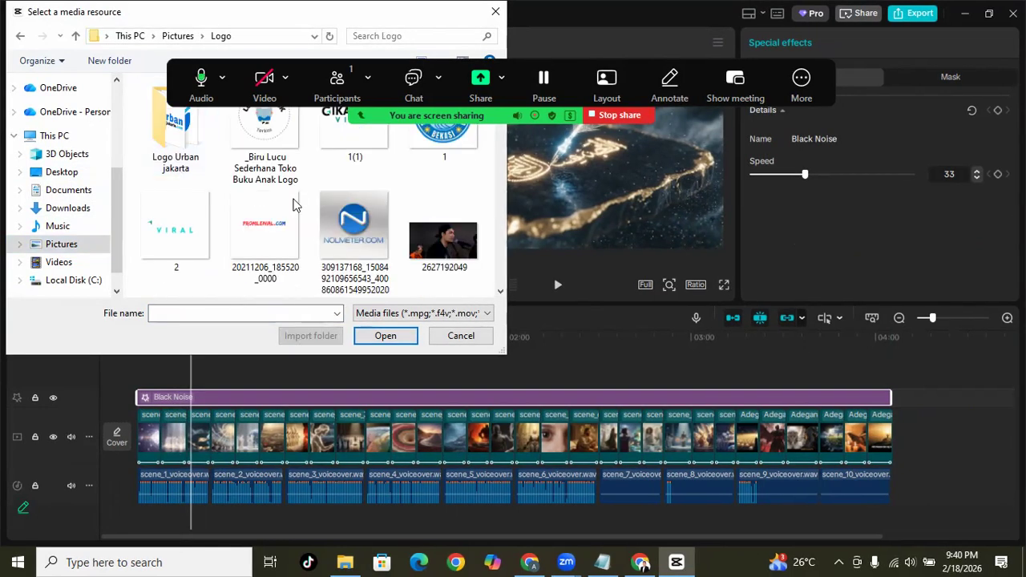
# Find the Logo Urbanjabar image among the logo files and import it into the project media
pyautogui.scroll(-7, 339, 219)
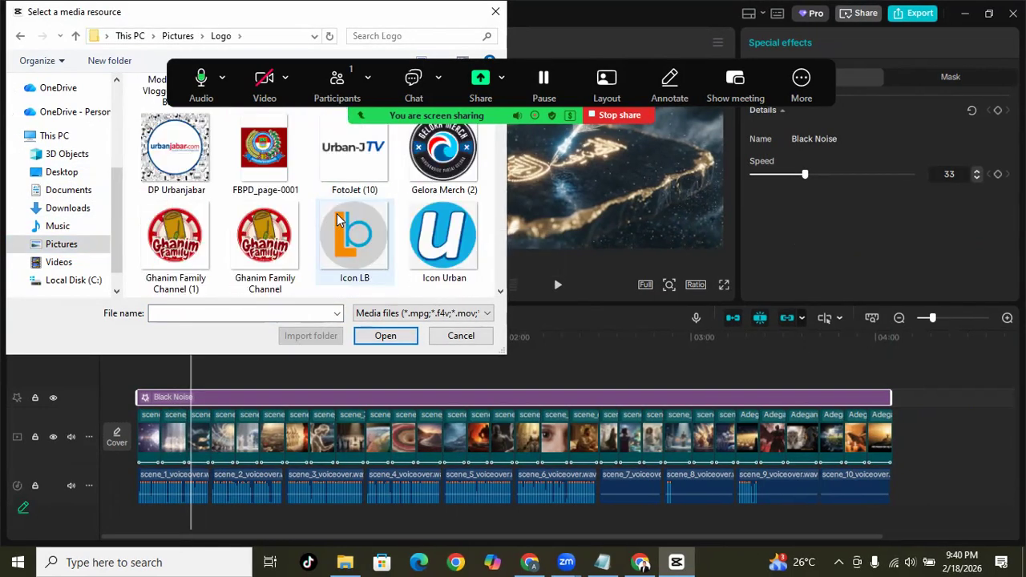
pyautogui.scroll(-10, 338, 218)
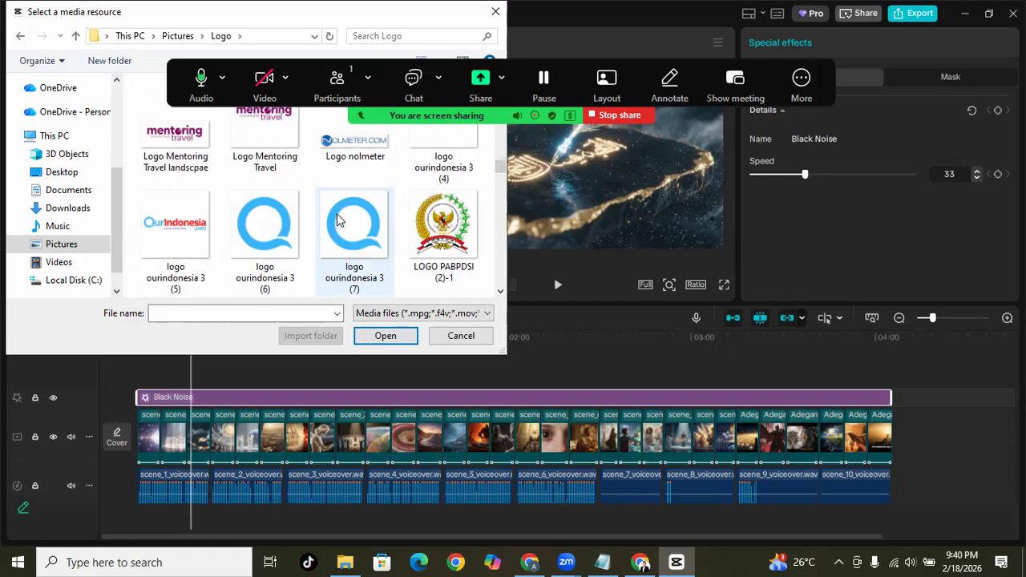
pyautogui.scroll(-10, 338, 218)
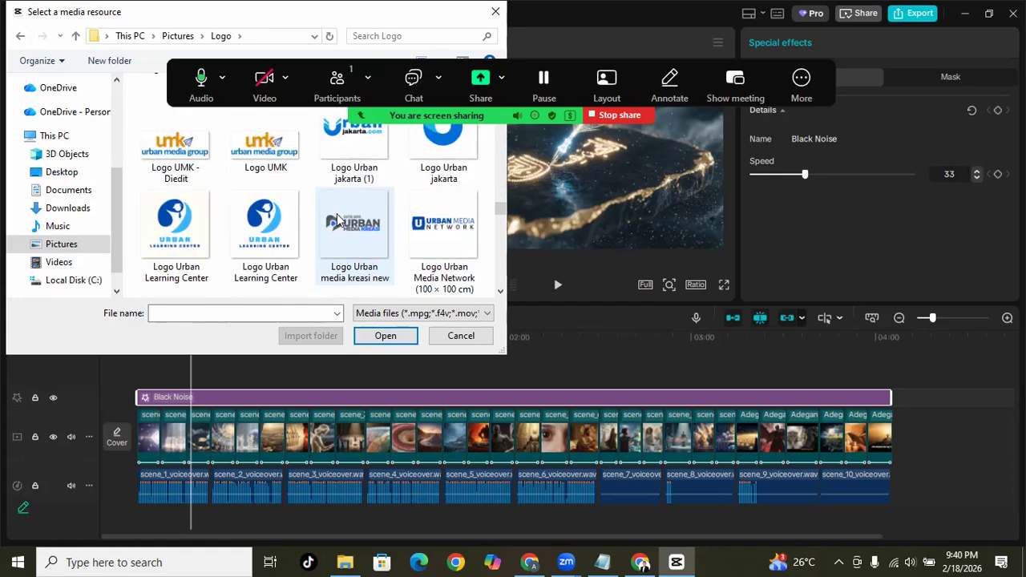
pyautogui.scroll(-5, 338, 219)
pyautogui.click(342, 239)
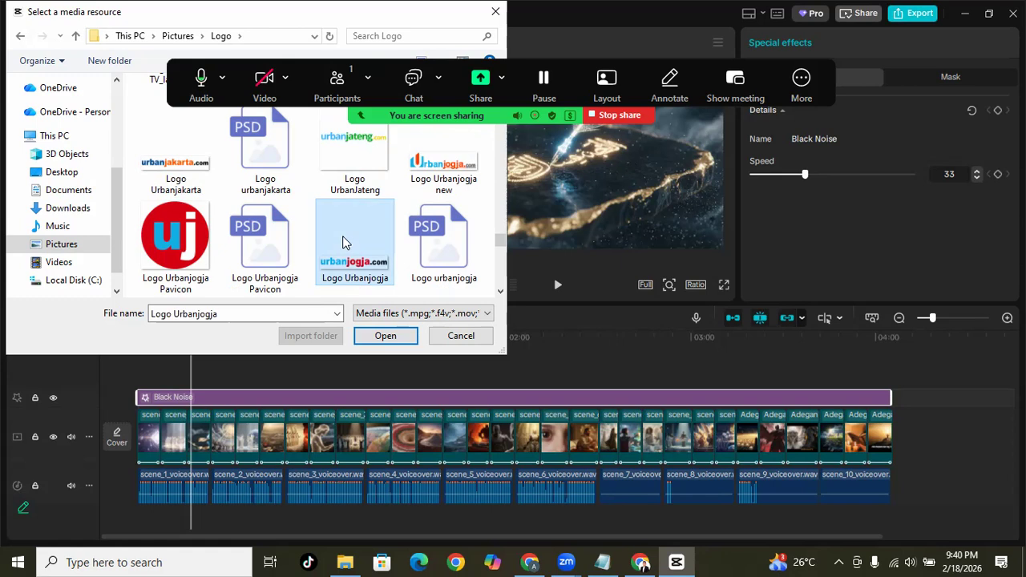
pyautogui.scroll(-1, 344, 243)
pyautogui.scroll(-8, 343, 243)
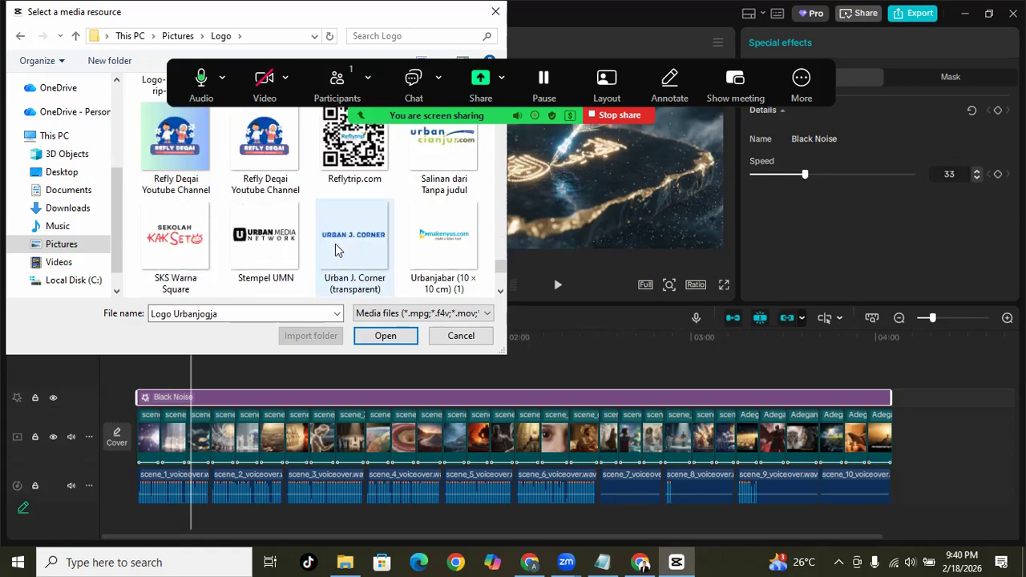
pyautogui.scroll(5, 324, 254)
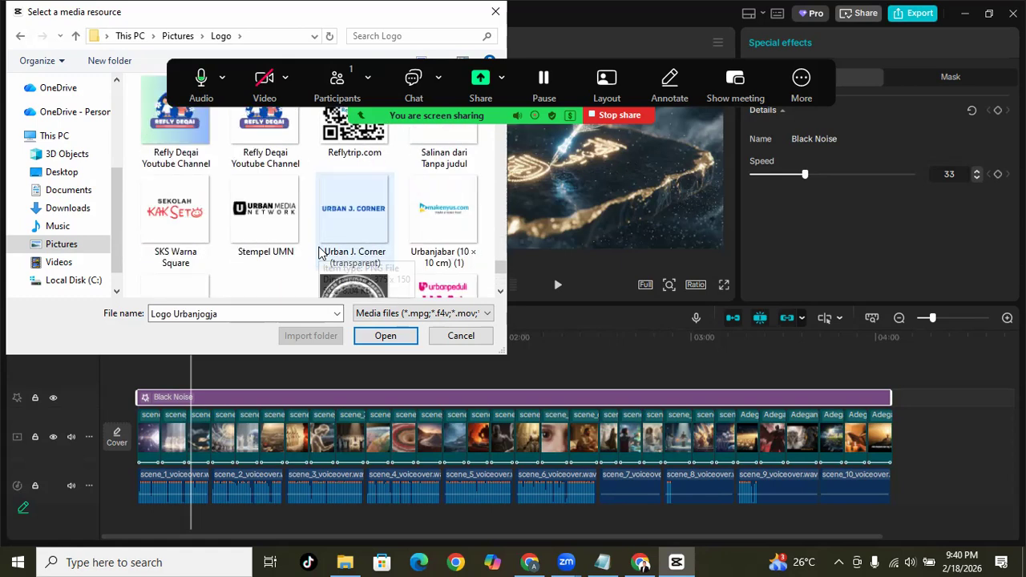
pyautogui.scroll(6, 319, 254)
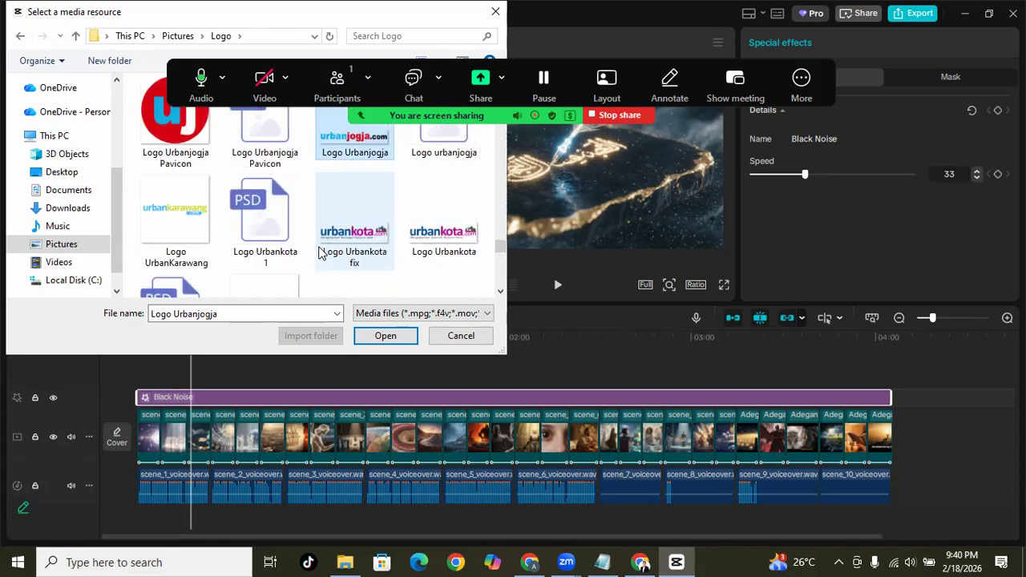
pyautogui.scroll(2, 319, 253)
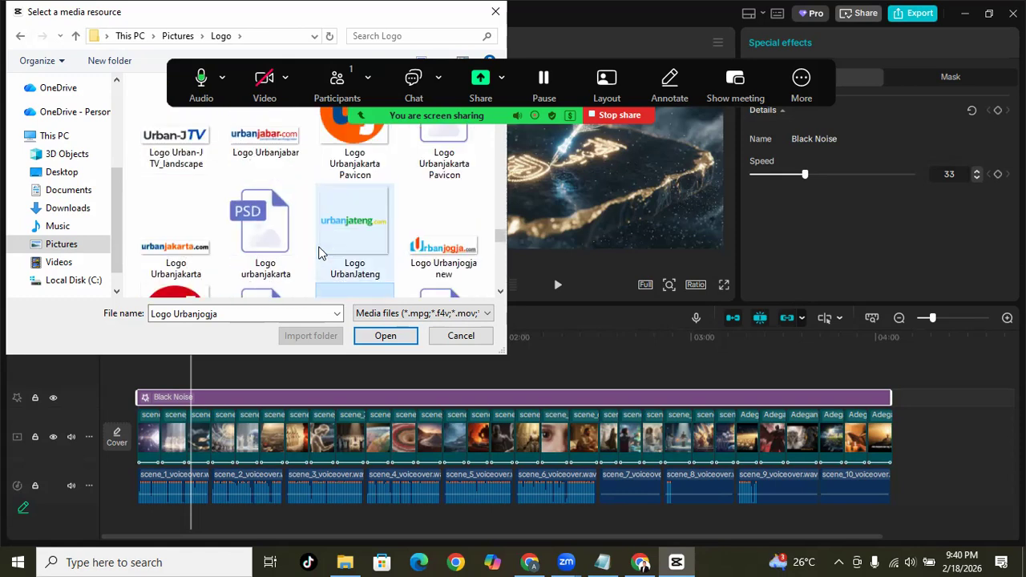
pyautogui.scroll(2, 319, 253)
pyautogui.click(293, 250)
pyautogui.click(360, 337)
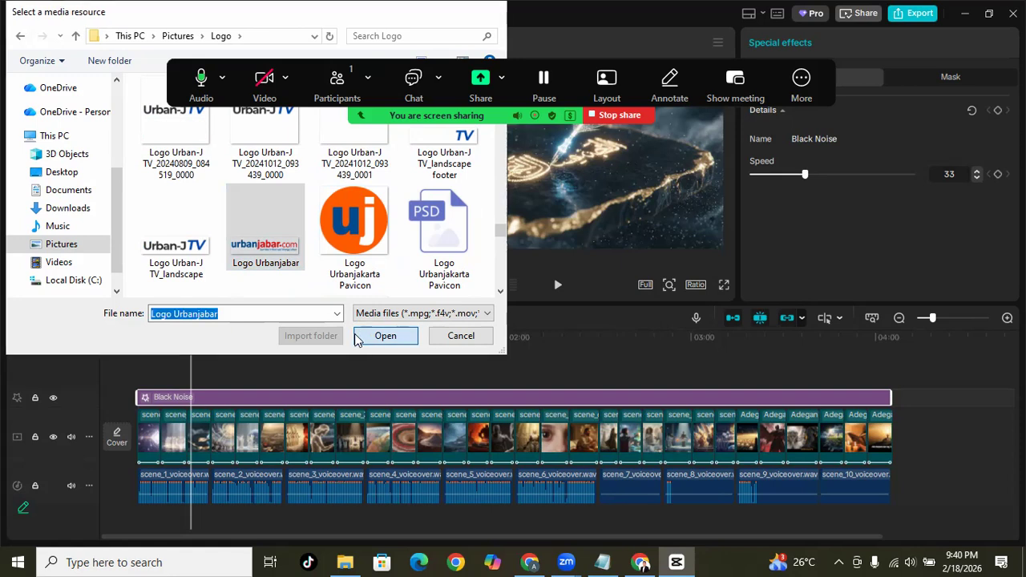
# Place Logo Urbanjabar.png on a track above the Black Noise effect from 00:00 and extend it to the end of the video
pyautogui.moveTo(159, 265); pyautogui.dragTo(135, 345)
pyautogui.moveTo(149, 401); pyautogui.dragTo(886, 415)
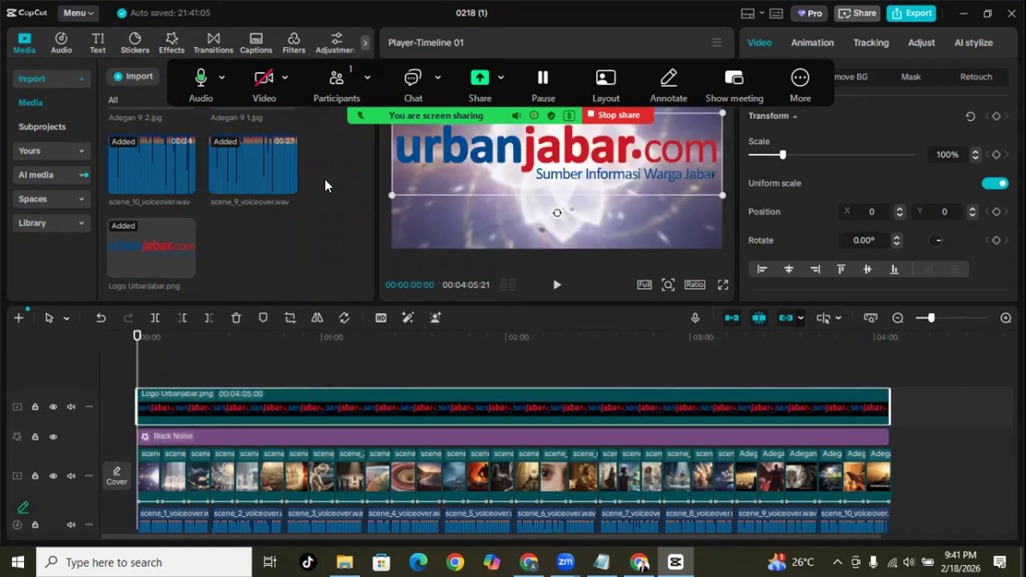
# Shrink the Urbanjabar logo below 27% scale and place it in the video frame's upper-right corner
pyautogui.moveTo(492, 183); pyautogui.dragTo(533, 166)
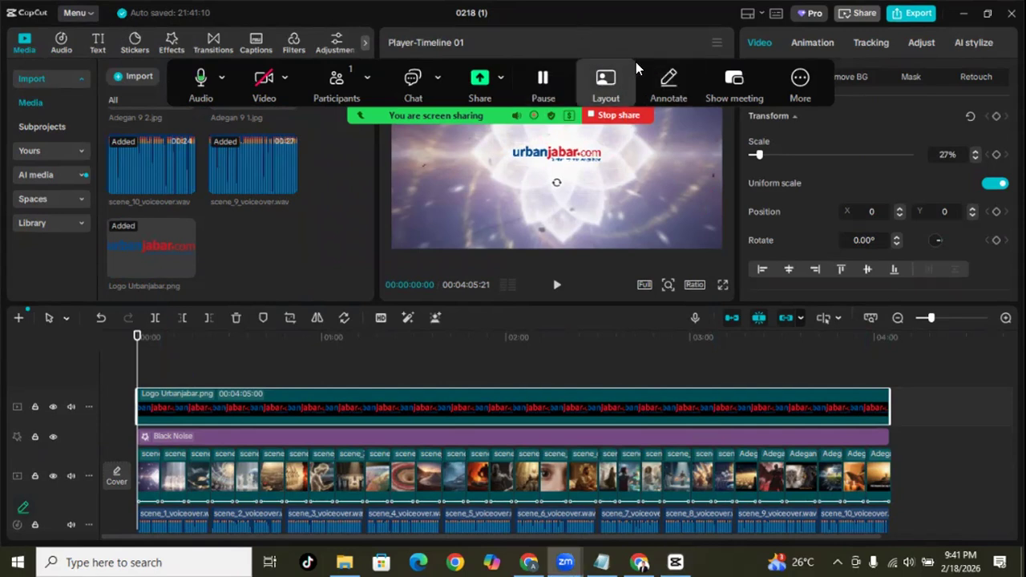
pyautogui.moveTo(658, 109); pyautogui.dragTo(722, 210)
pyautogui.moveTo(574, 155); pyautogui.dragTo(684, 74)
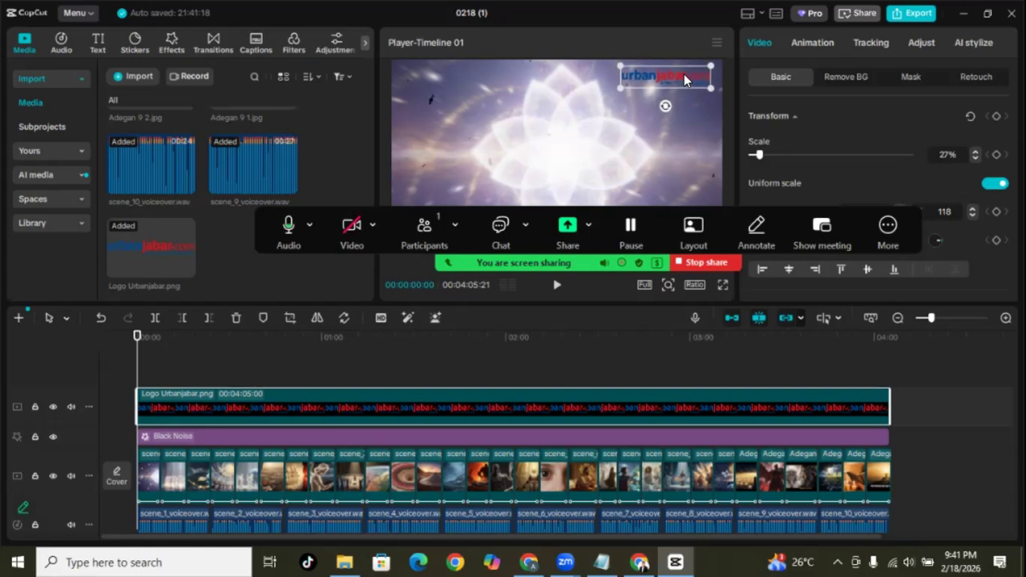
pyautogui.moveTo(618, 89); pyautogui.dragTo(671, 77)
pyautogui.click(550, 150)
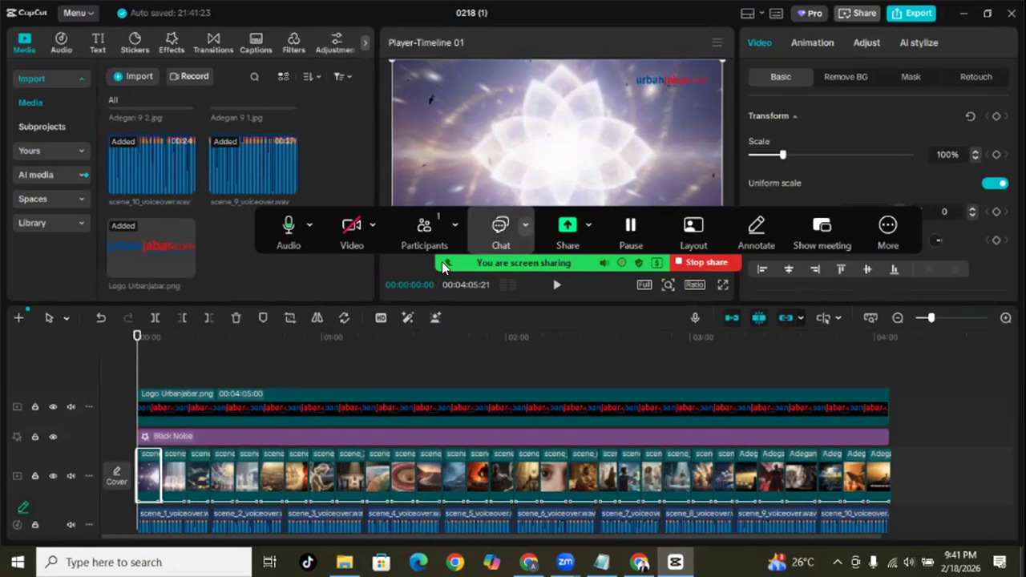
# Search the music library for ambient cinematic
pyautogui.scroll(-1, 353, 374)
pyautogui.scroll(-1, 357, 402)
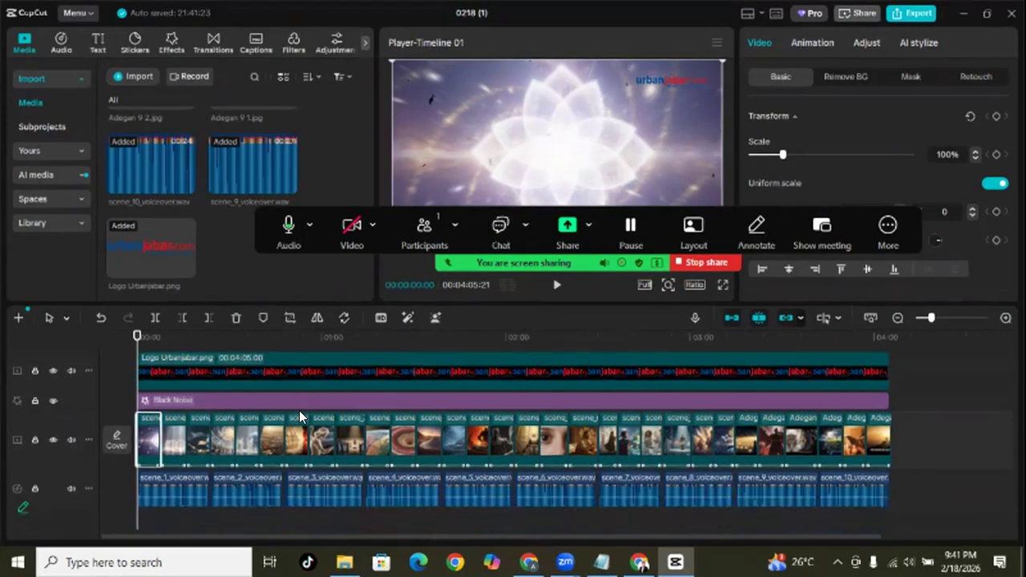
pyautogui.scroll(-1, 297, 412)
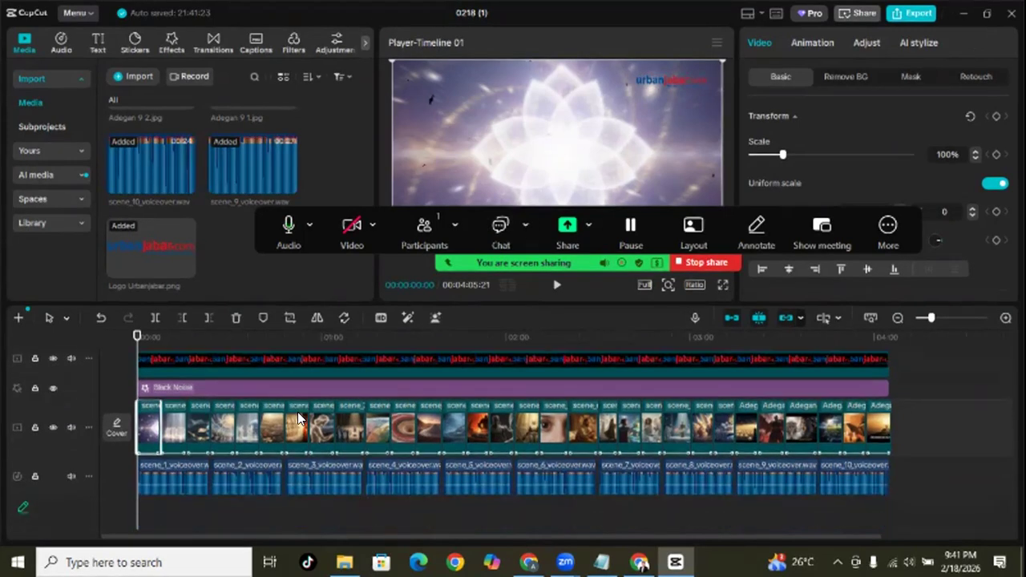
pyautogui.click(63, 47)
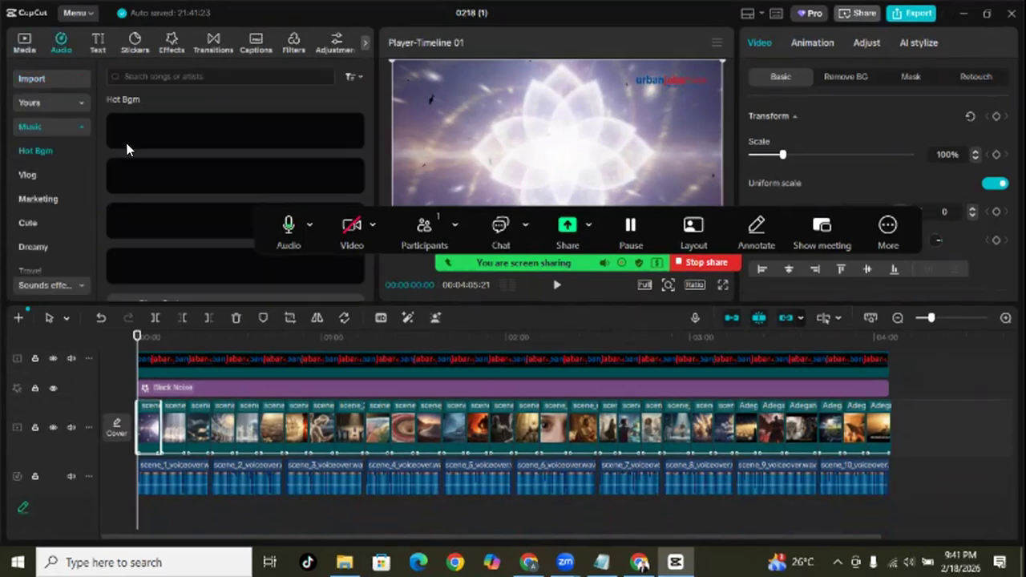
pyautogui.click(161, 76)
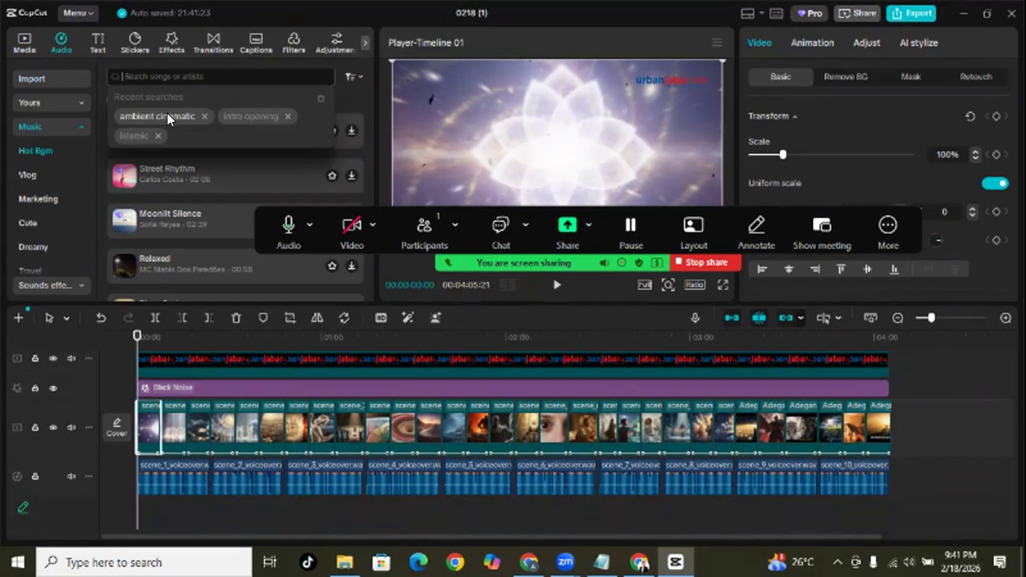
pyautogui.click(166, 116)
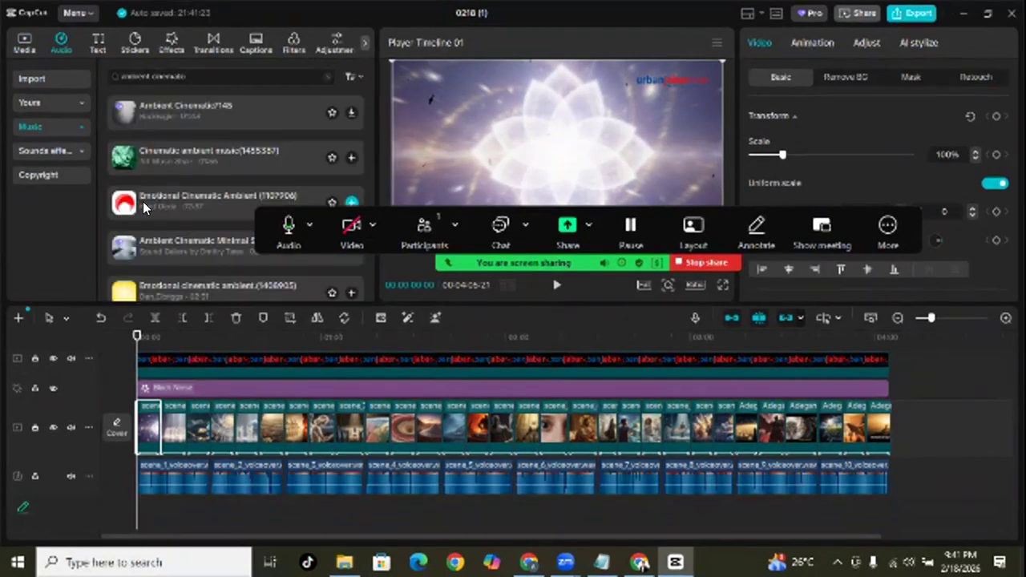
# Preview Dramatic cinematic vocal ambient (1300640) from the music results and place it on its own track below the voiceovers from 00:00
pyautogui.scroll(-2, 145, 202)
pyautogui.scroll(-5, 148, 207)
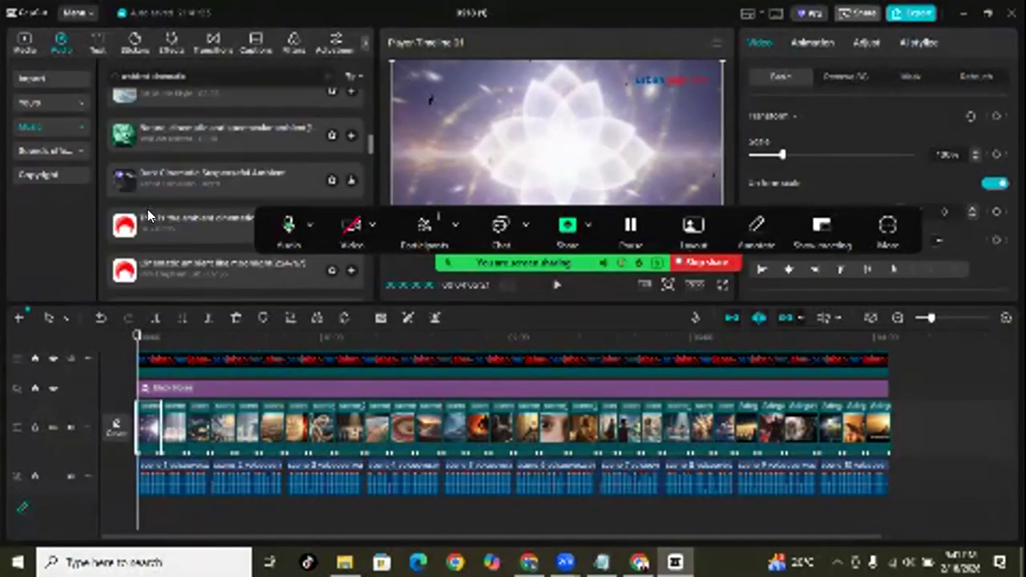
pyautogui.scroll(-5, 149, 204)
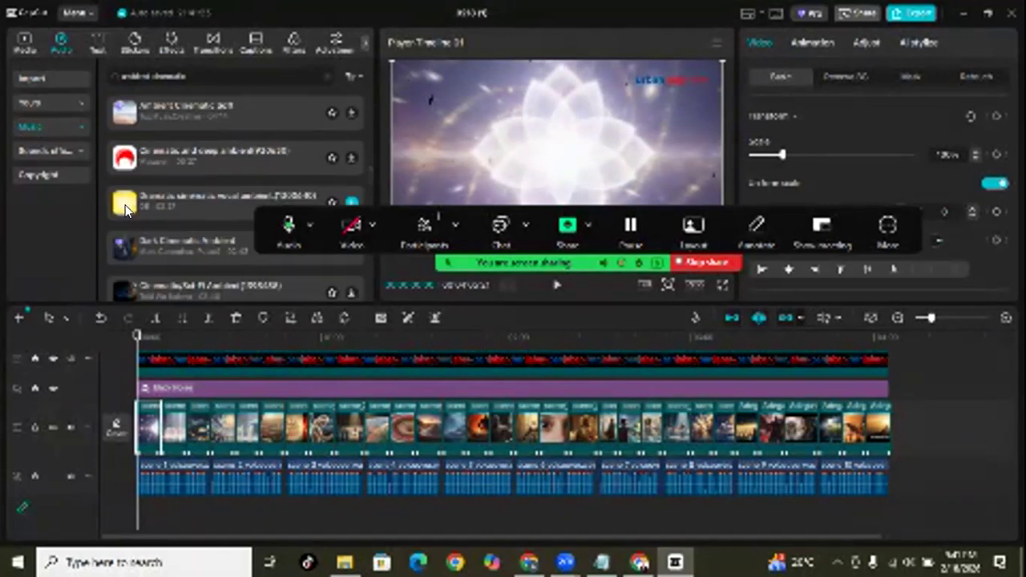
pyautogui.click(125, 204)
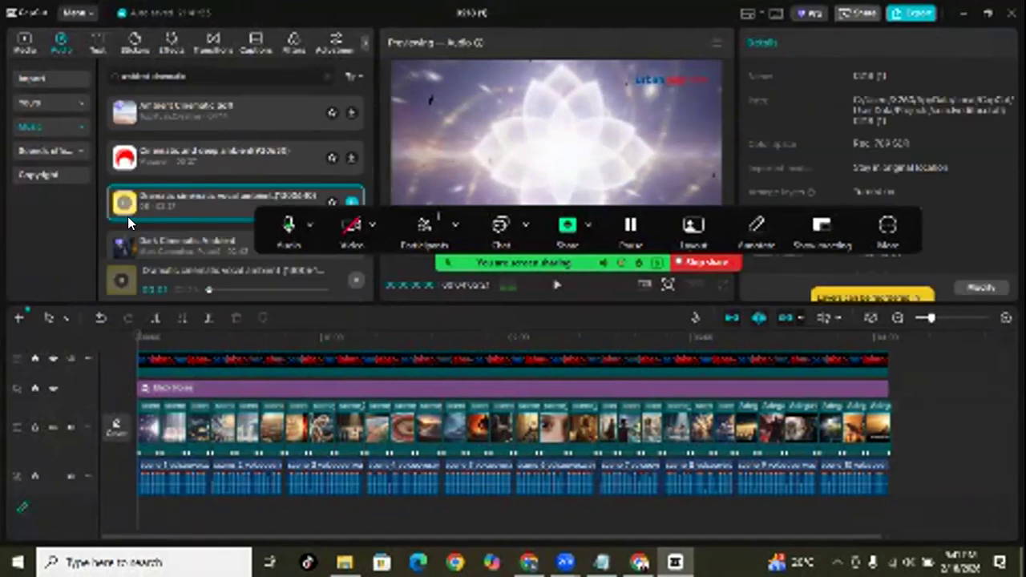
pyautogui.scroll(-5, 149, 206)
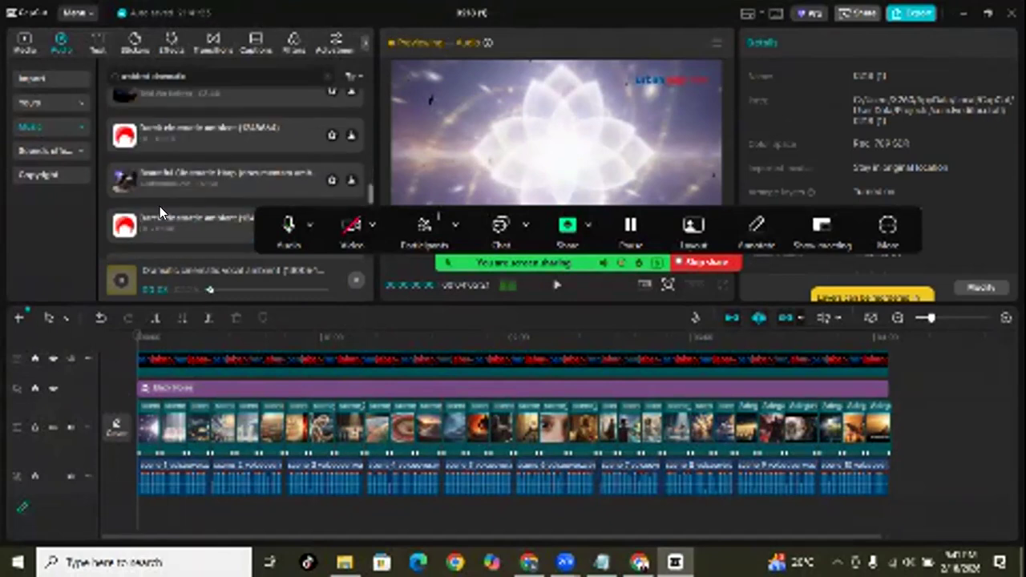
pyautogui.scroll(3, 159, 206)
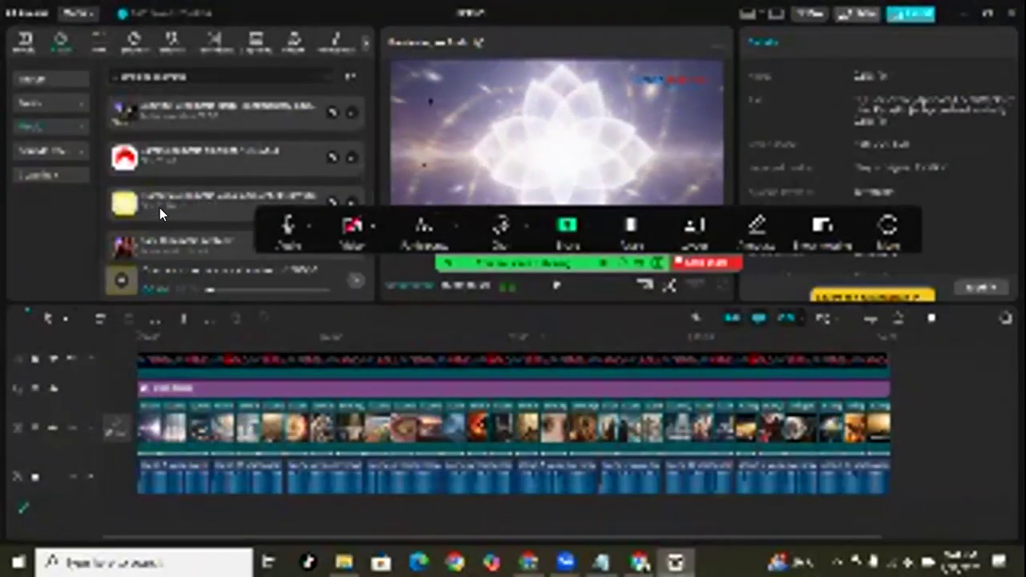
pyautogui.scroll(3, 160, 208)
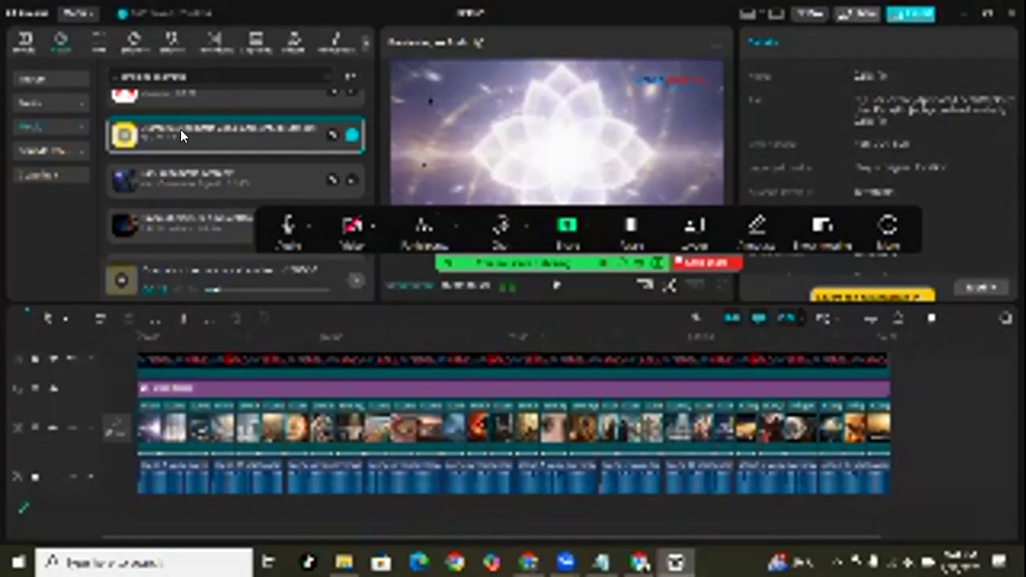
pyautogui.moveTo(180, 129); pyautogui.dragTo(134, 513)
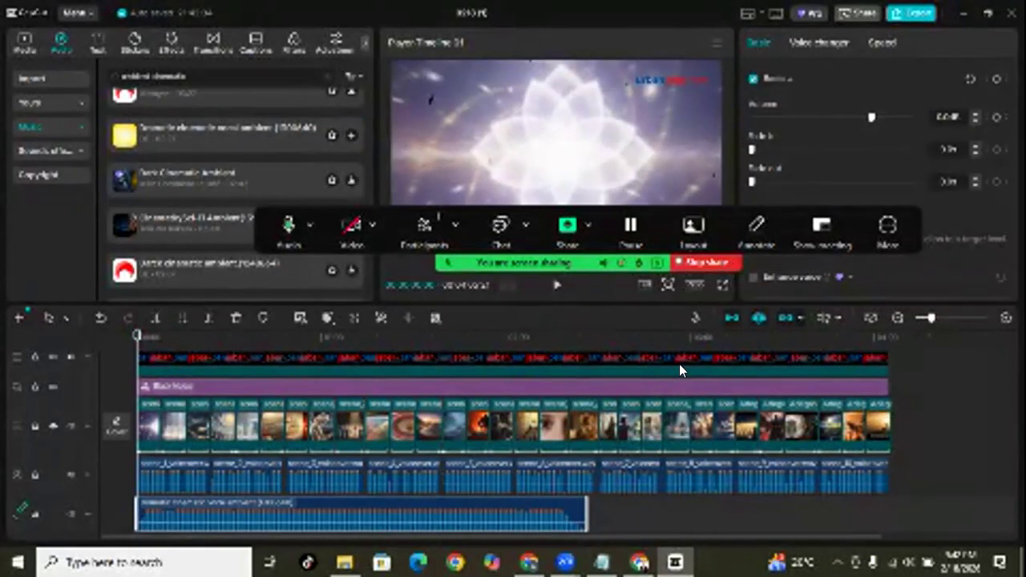
# Trim the end of the background music clip to about 02:20 and give it a 0.6 s fade-out
pyautogui.moveTo(579, 510); pyautogui.dragTo(566, 511)
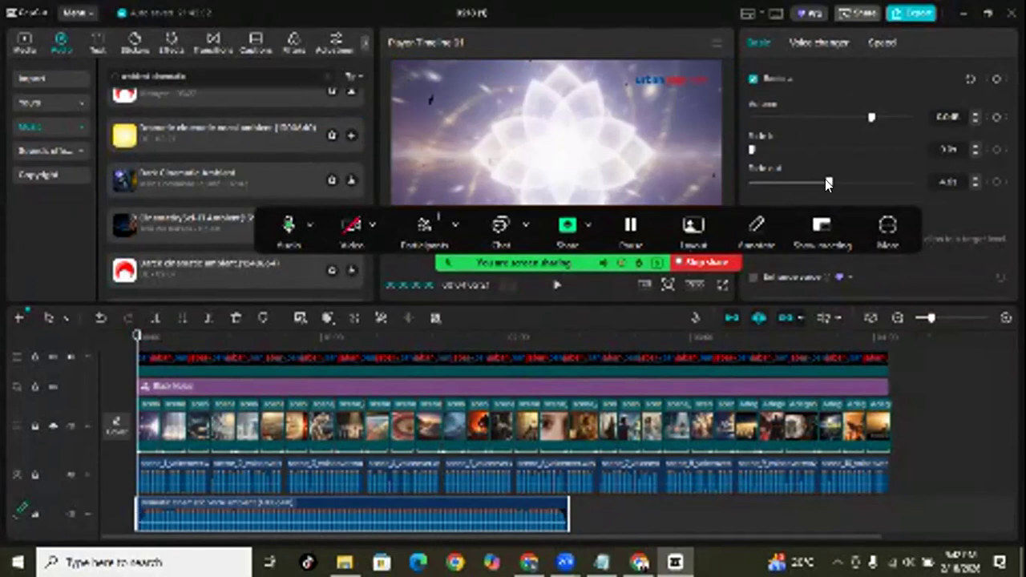
pyautogui.moveTo(826, 181); pyautogui.dragTo(759, 181)
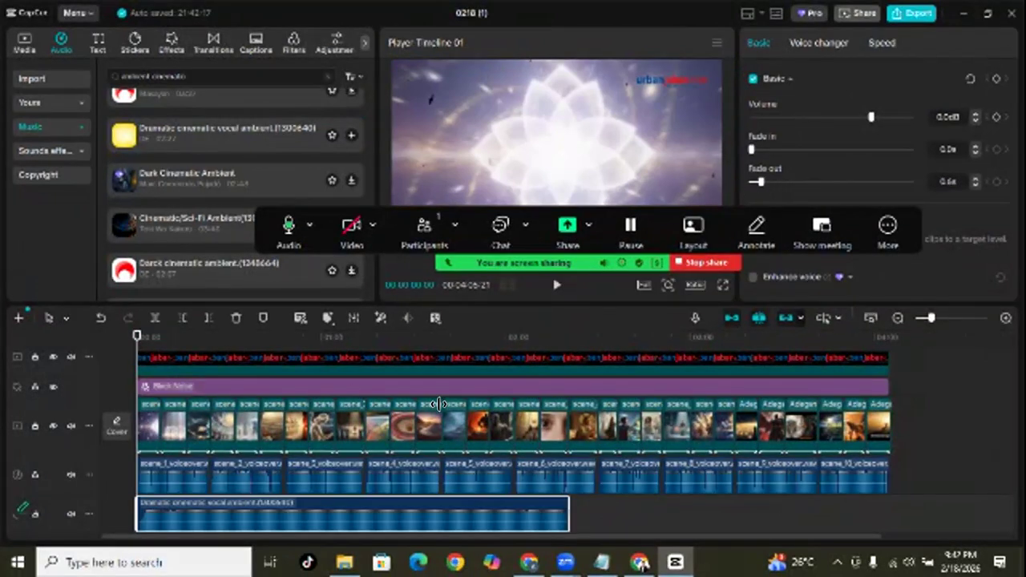
# Lower the background music's volume to -24.1 dB while playing the video to balance it against the voiceover
pyautogui.moveTo(861, 112); pyautogui.dragTo(837, 114)
pyautogui.click(556, 285)
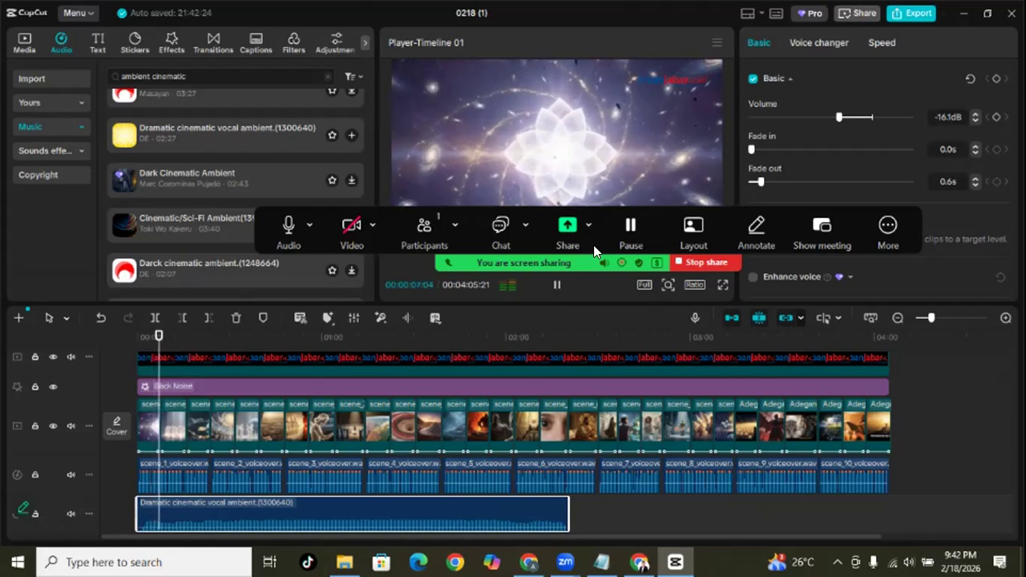
pyautogui.click(976, 121)
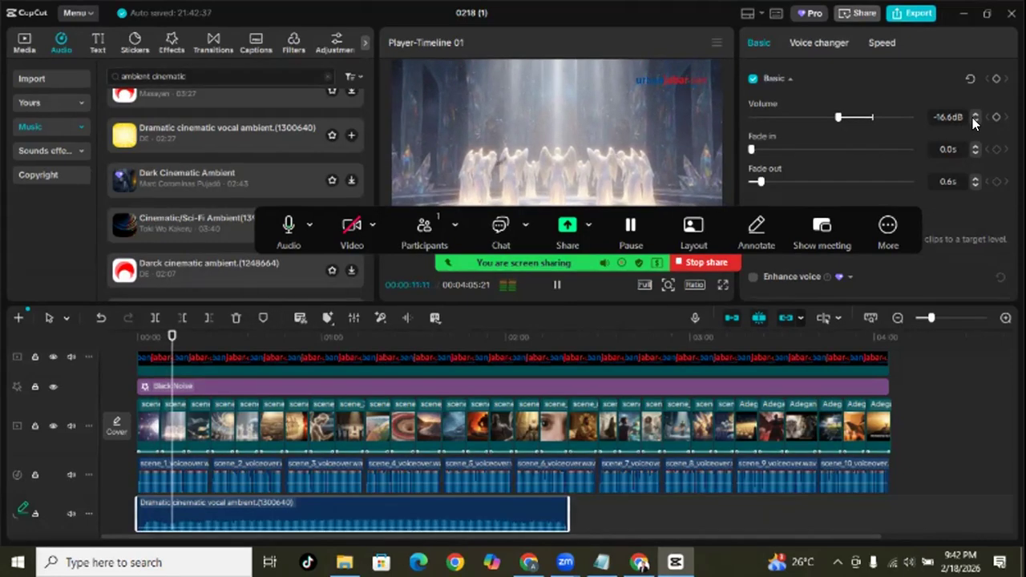
pyautogui.click(976, 121)
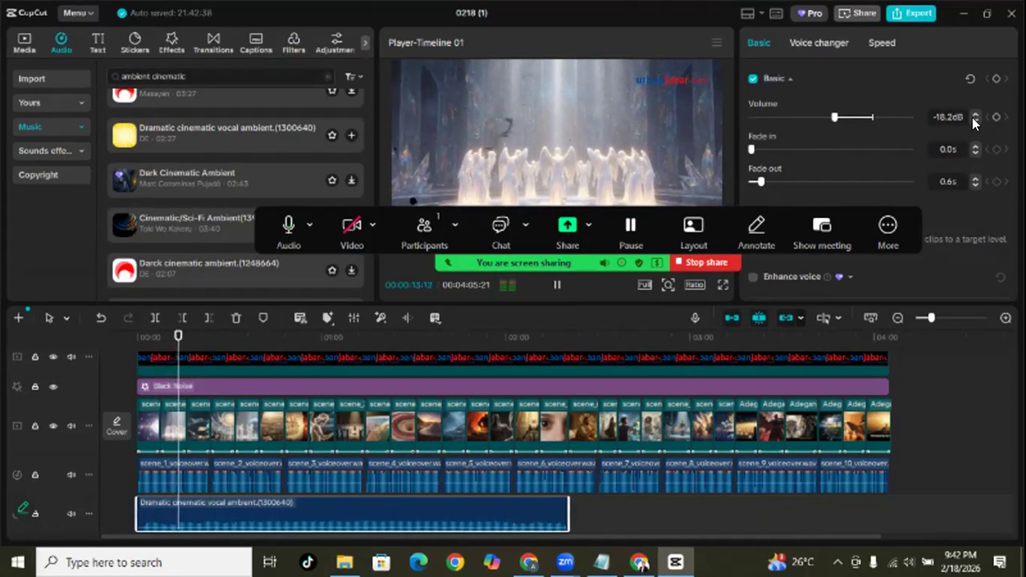
pyautogui.click(976, 121)
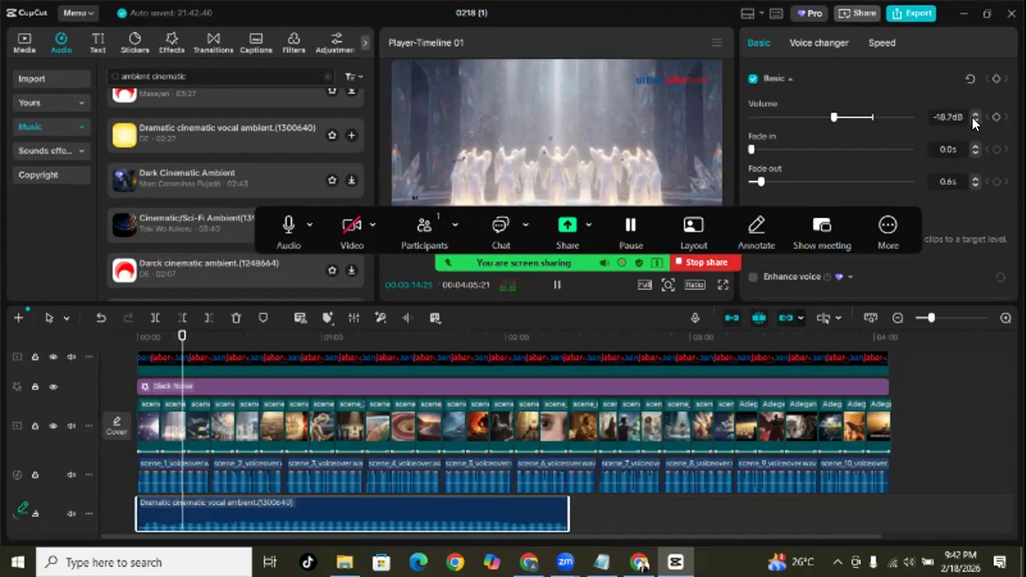
pyautogui.click(976, 121)
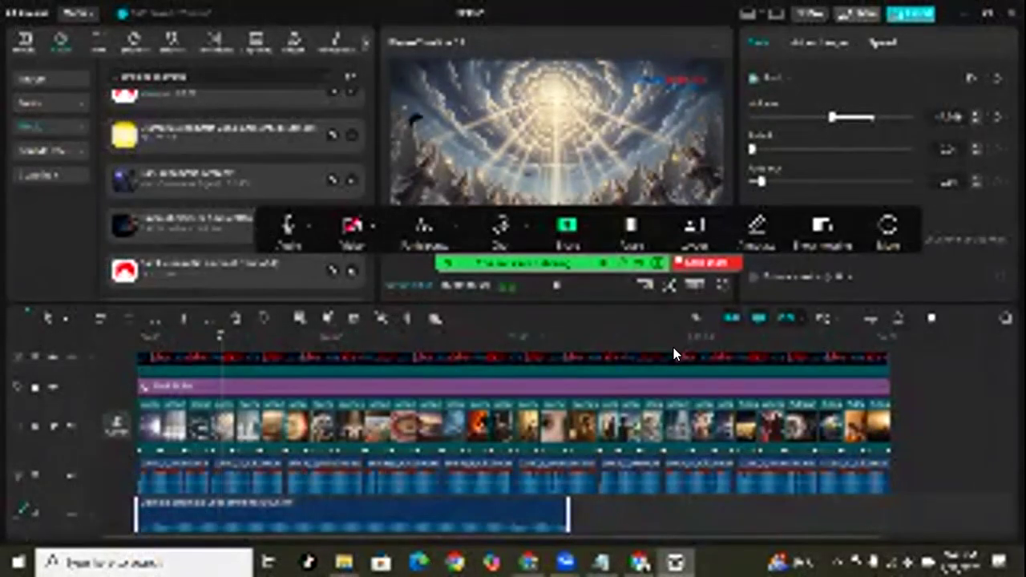
pyautogui.click(972, 118)
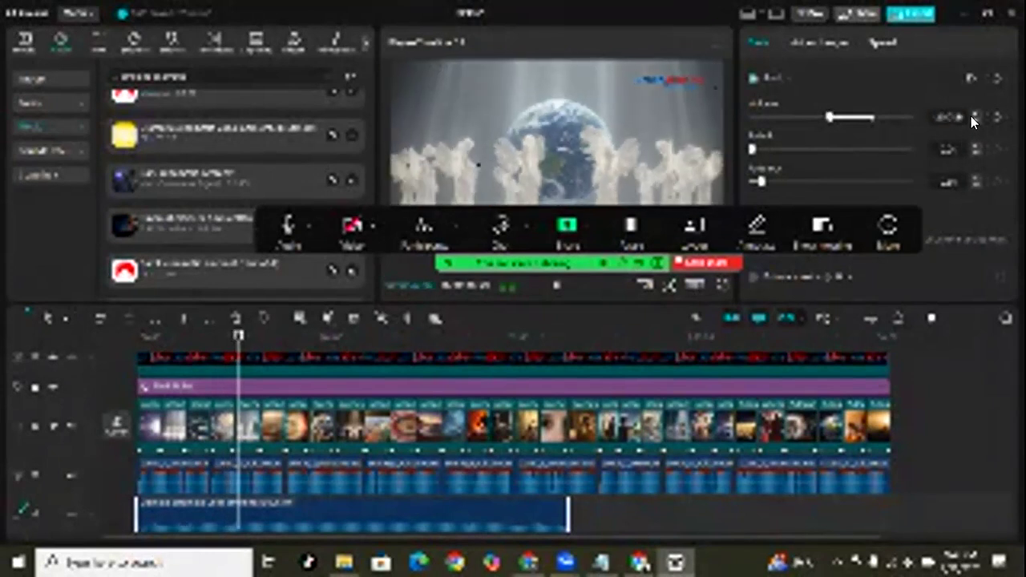
pyautogui.click(971, 118)
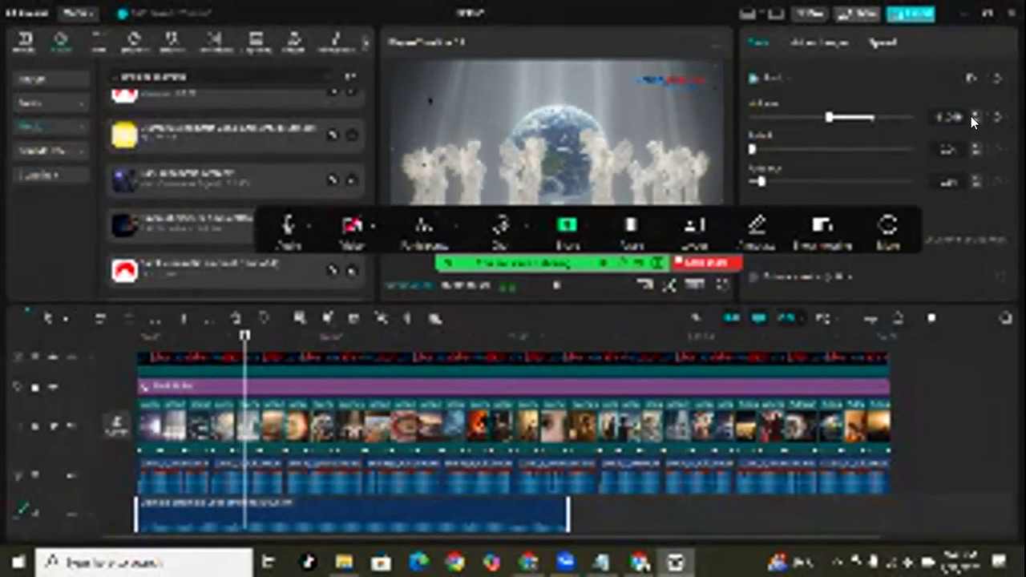
pyautogui.click(971, 116)
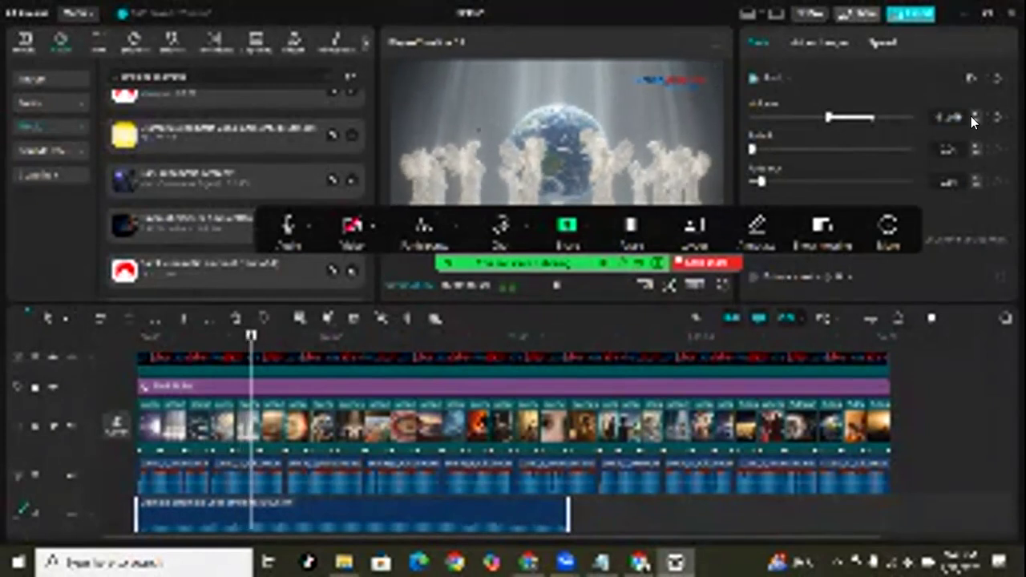
pyautogui.click(971, 117)
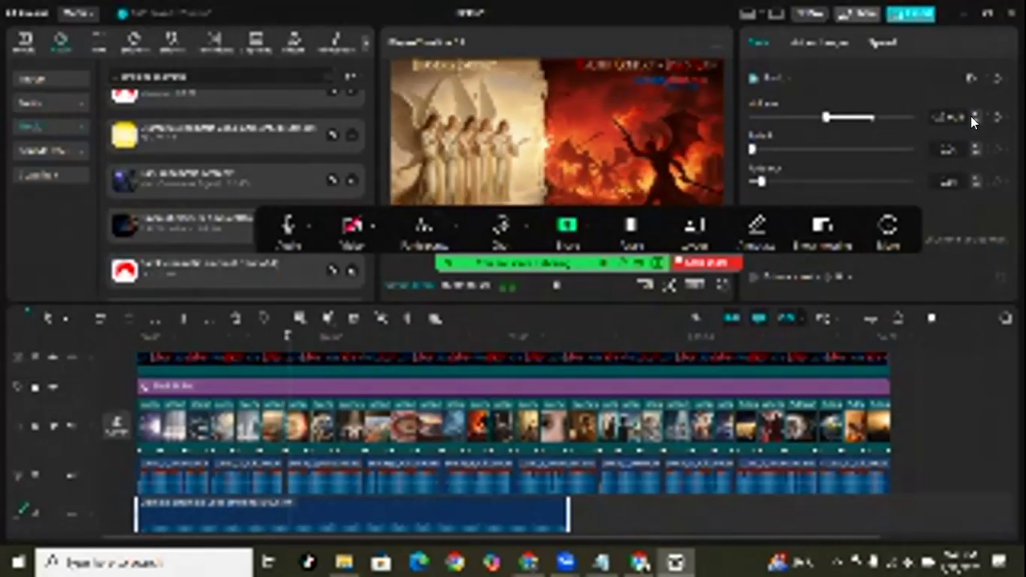
pyautogui.click(970, 116)
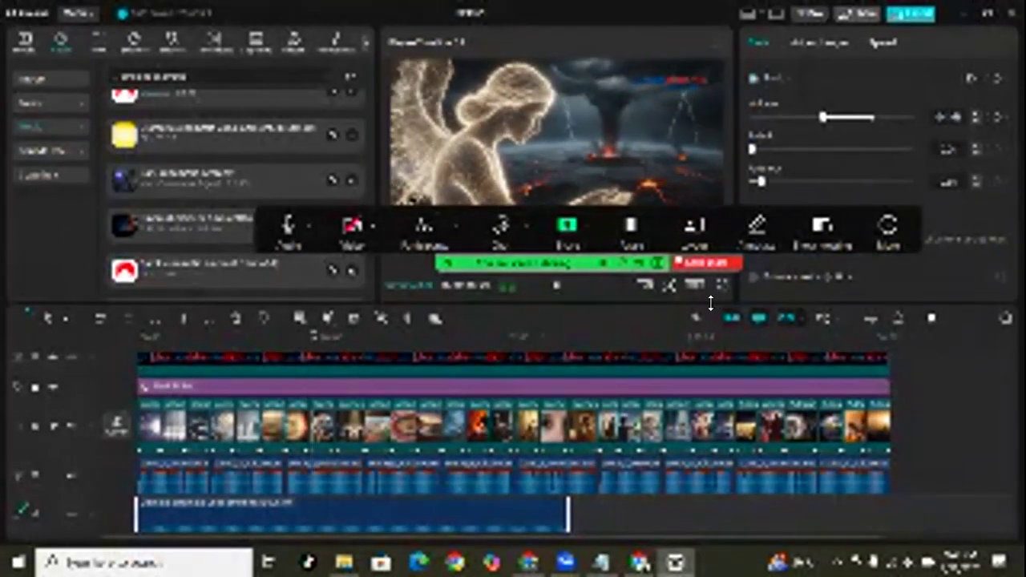
pyautogui.click(557, 287)
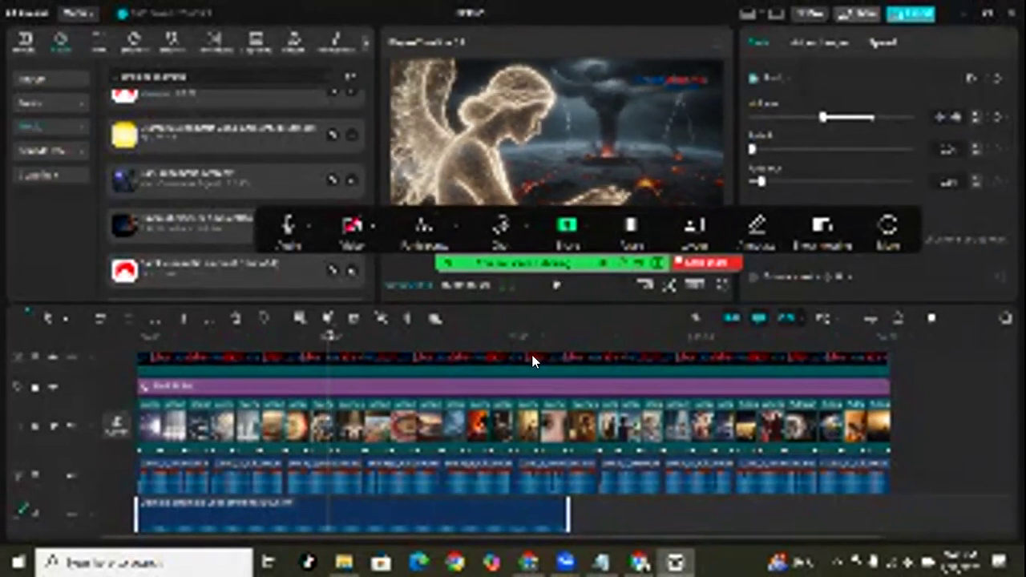
# Copy the background music clip and place the duplicate directly after the first one on the same track
pyautogui.rightClick(512, 498)
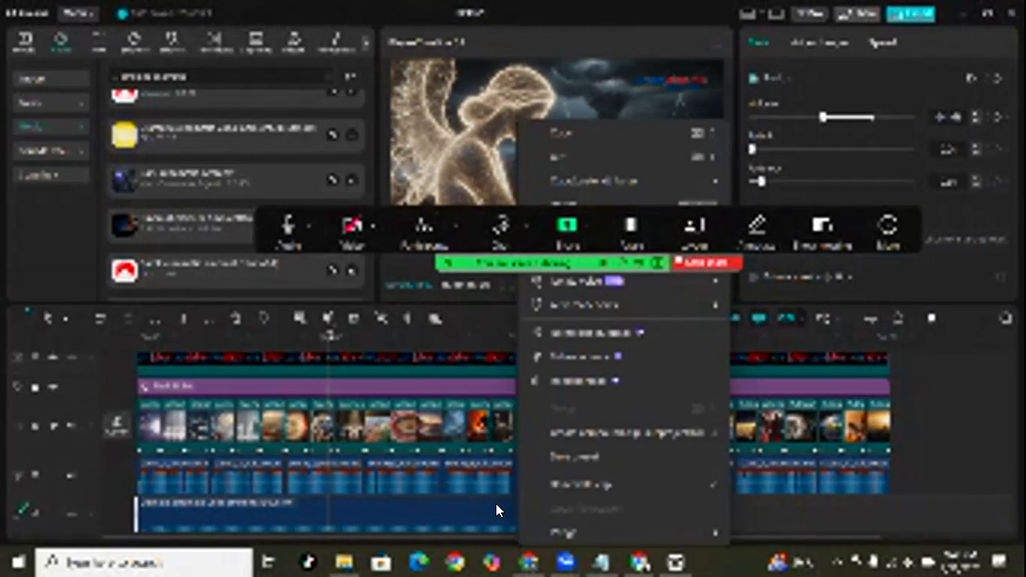
pyautogui.click(497, 509)
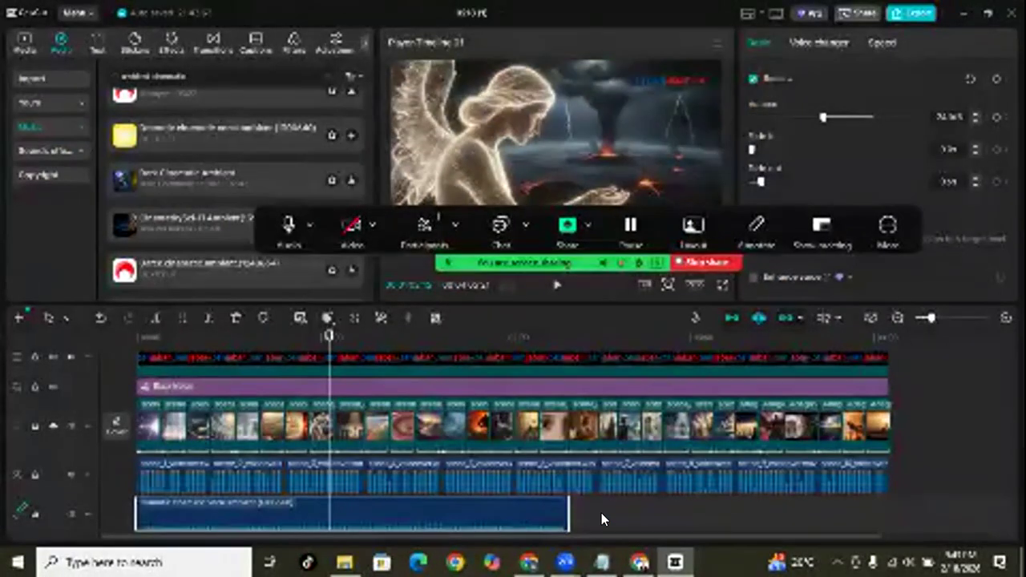
pyautogui.click(601, 513)
pyautogui.hotkey('ctrl', 'v')
pyautogui.moveTo(625, 517); pyautogui.dragTo(572, 516)
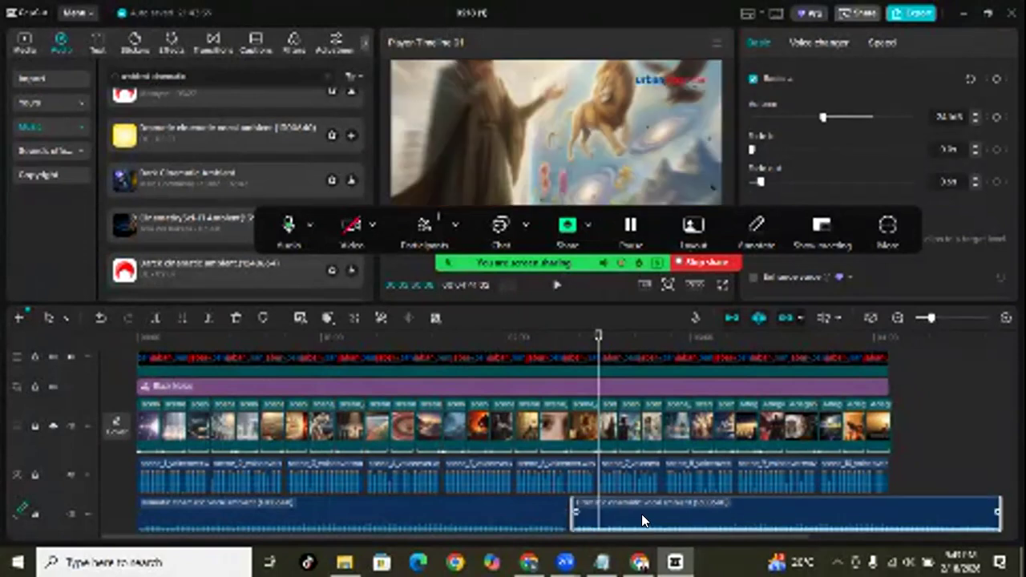
pyautogui.moveTo(638, 514); pyautogui.dragTo(635, 513)
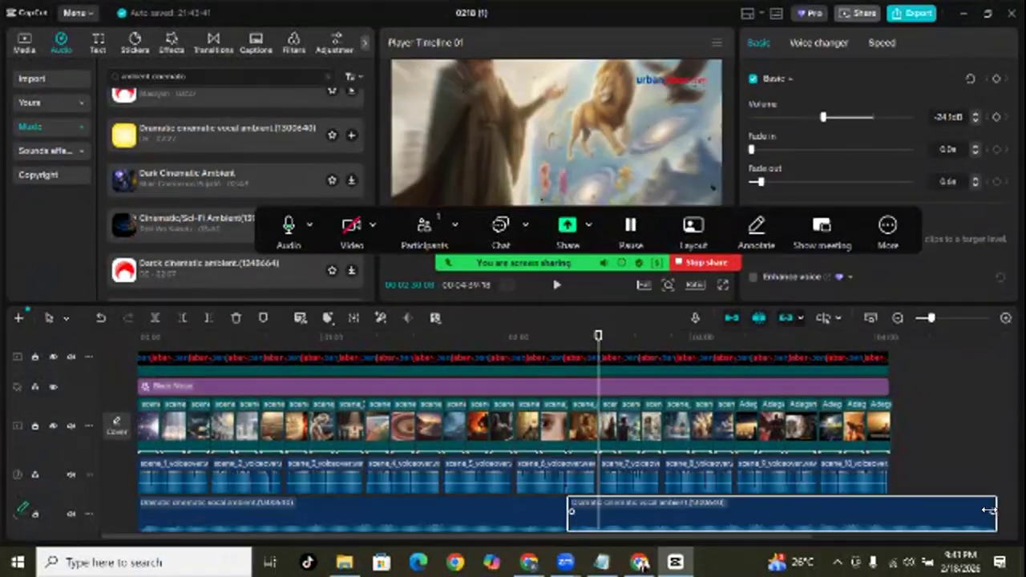
# Trim the second music clip to the end of the video, set its fade-out to 5.5 s, and play the ending from about 03:48
pyautogui.moveTo(994, 503); pyautogui.dragTo(866, 509)
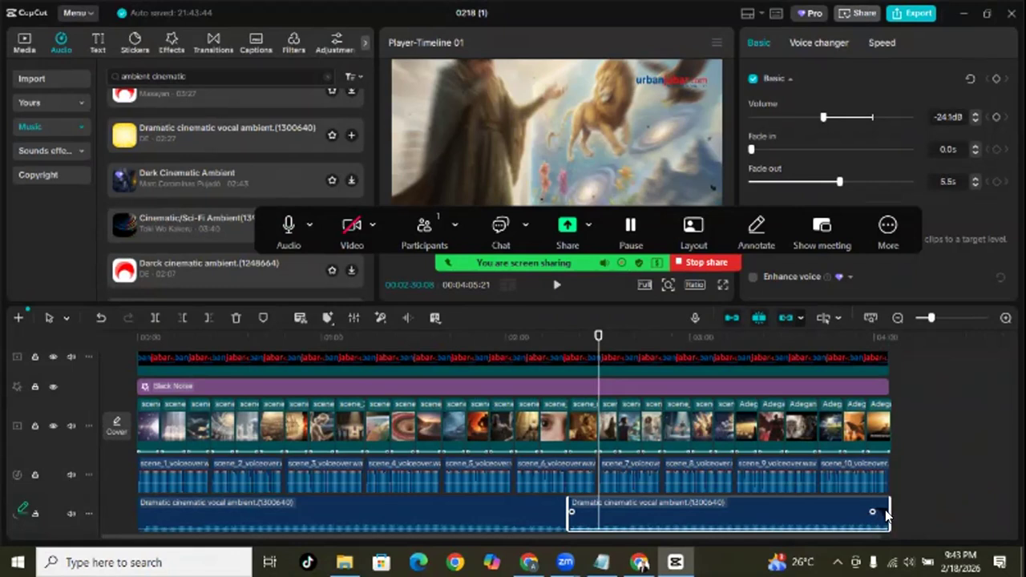
pyautogui.click(837, 339)
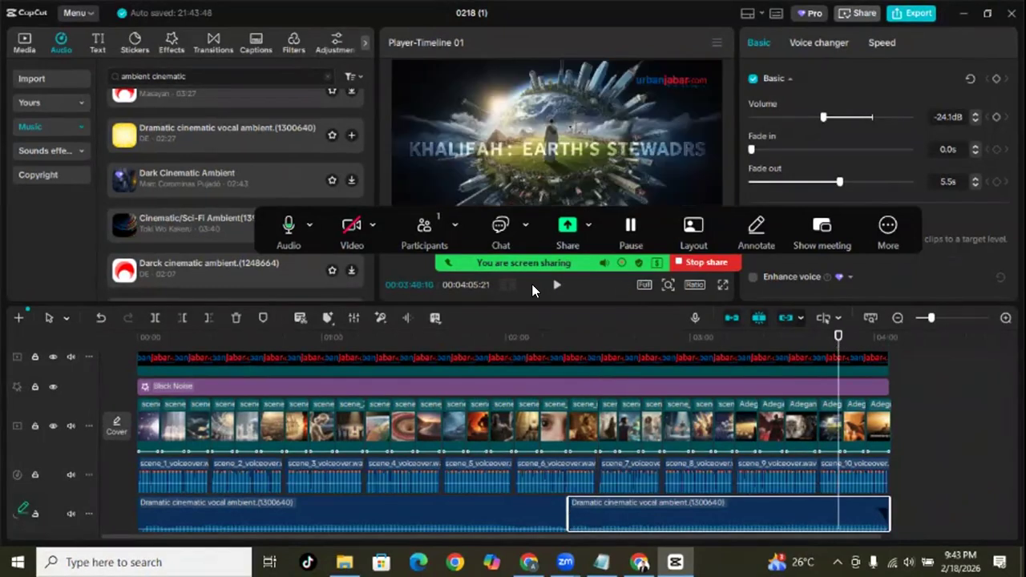
pyautogui.click(554, 288)
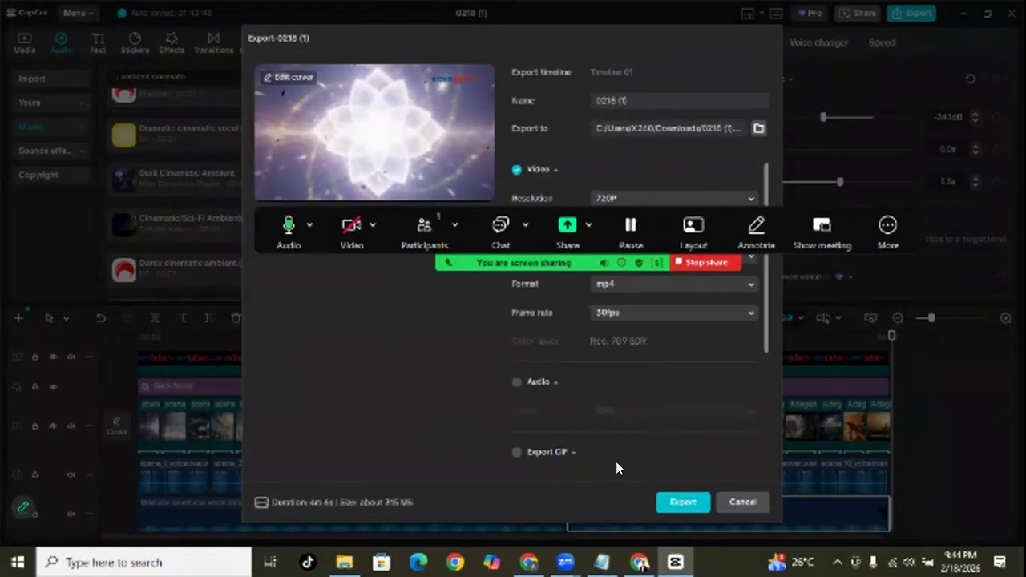
# Export the video as 0218 (1) in mp4 format at 720P and 30fps to the Downloads folder
pyautogui.click(673, 501)
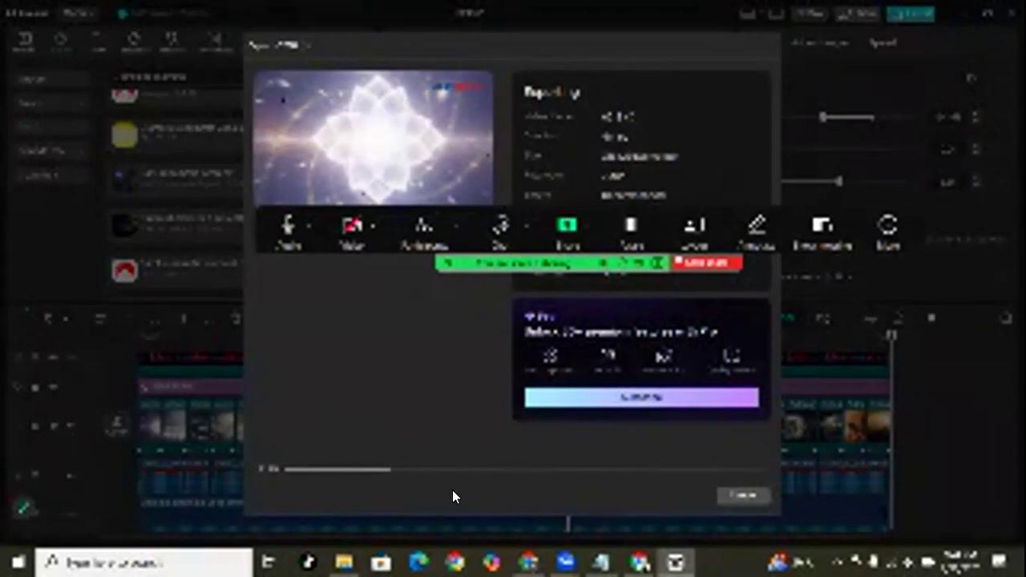
# Switch to the Notepad notes and review the tutorial outline at their beginning
pyautogui.click(601, 562)
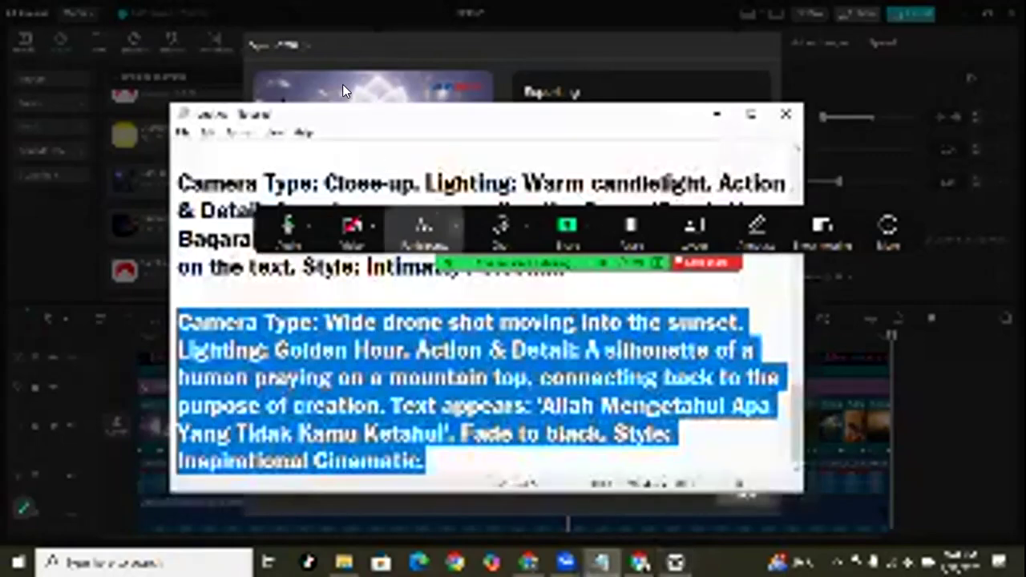
pyautogui.moveTo(362, 102); pyautogui.dragTo(385, 22)
pyautogui.click(304, 355)
pyautogui.scroll(10, 304, 355)
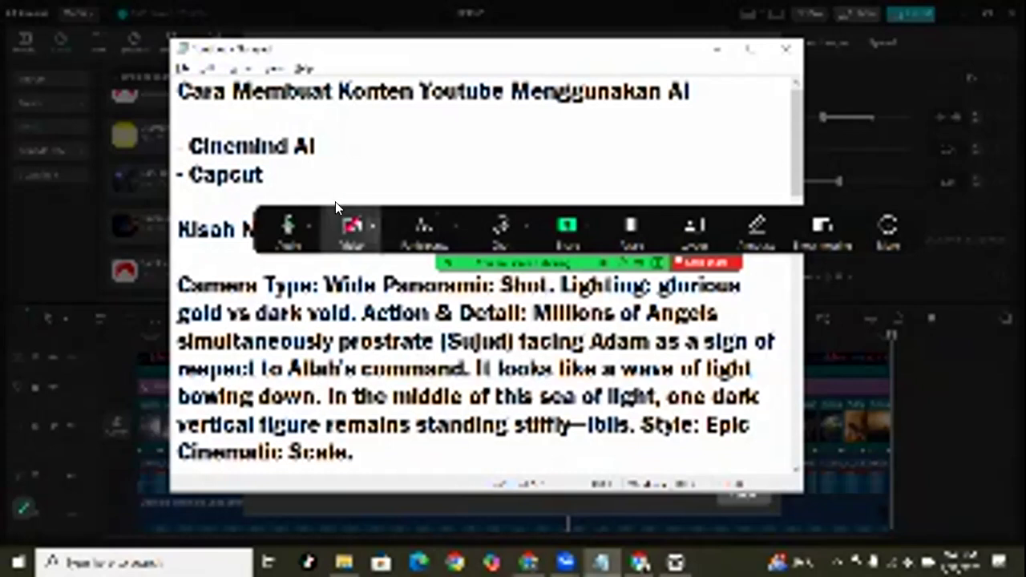
# Stop the Zoom screen share
pyautogui.click(696, 264)
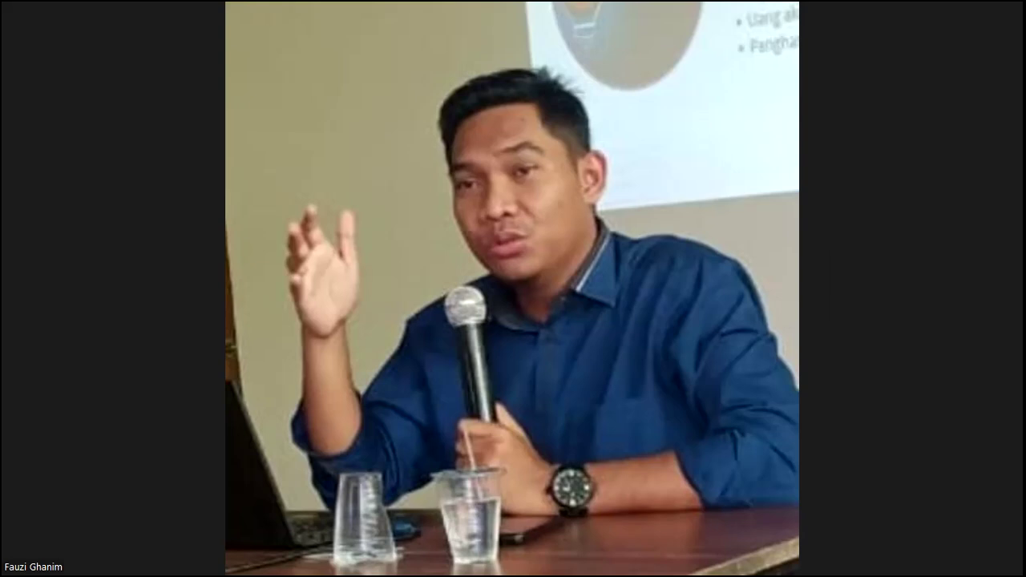